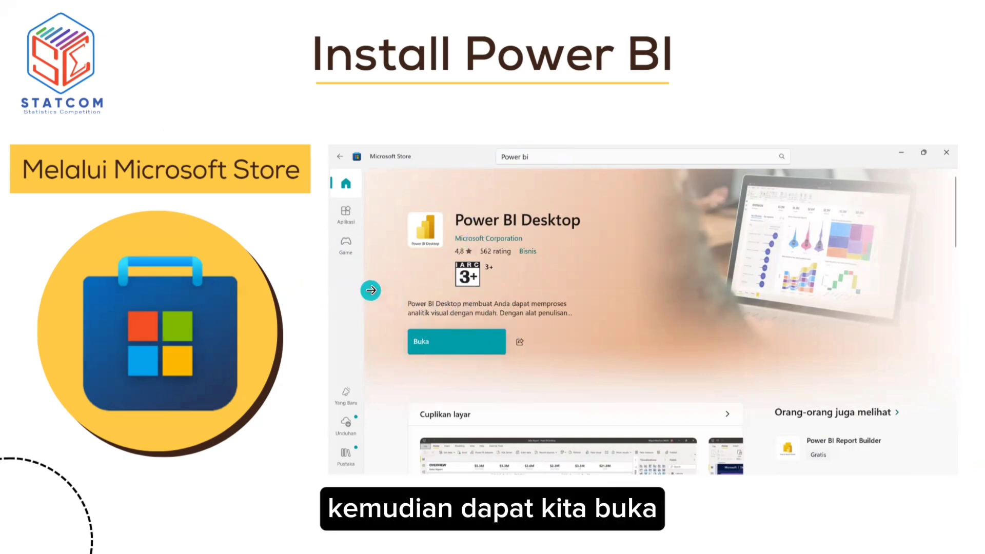
{"action": "left_click", "coordinate": [370, 290]}
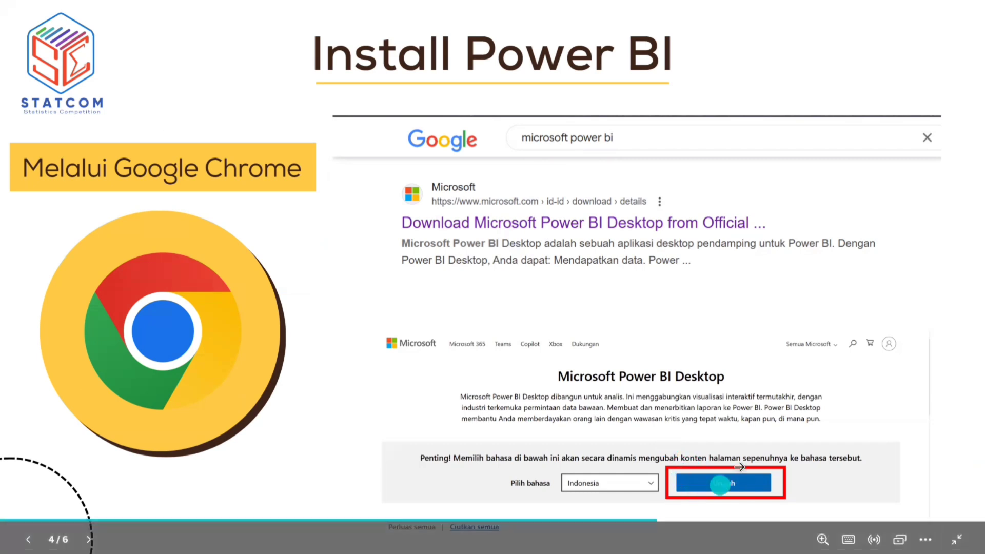
{"action": "left_click", "coordinate": [553, 345]}
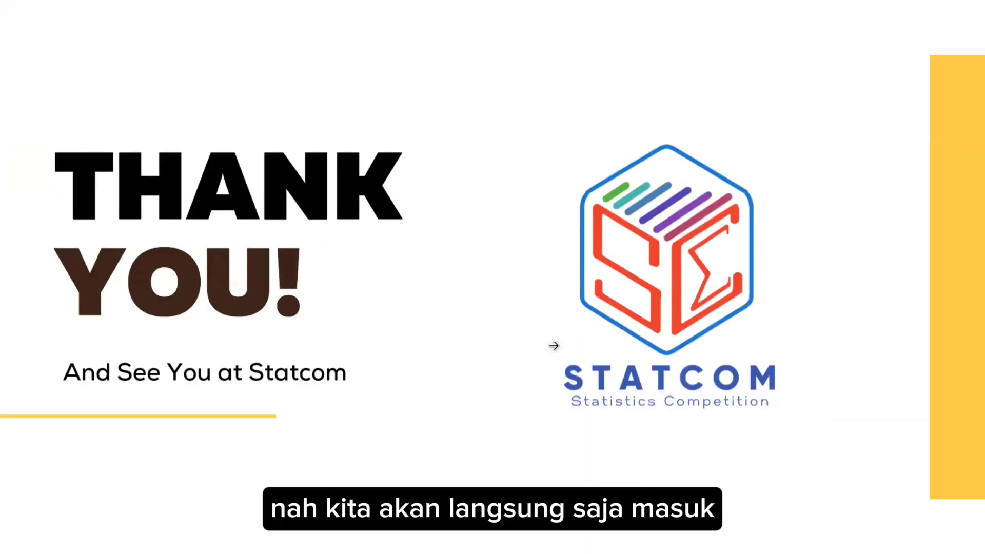
Switch to Excel and look through the sales records in the DATA DASHBOARD.xlsx worksheet.
{"action": "key", "text": "alt+Tab"}
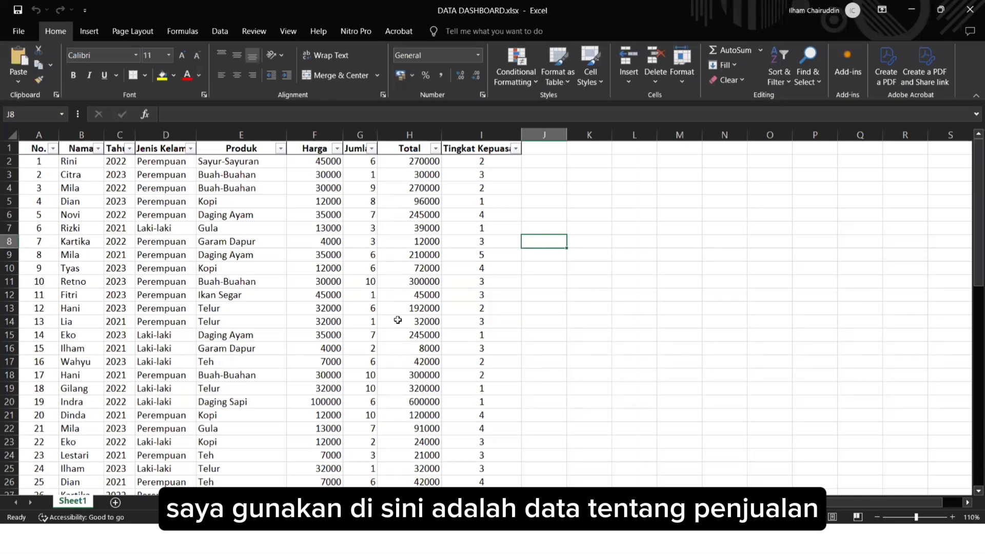
{"action": "scroll", "coordinate": [398, 319], "scroll_direction": "down", "scroll_amount": 2}
{"action": "scroll", "coordinate": [398, 320], "scroll_direction": "up", "scroll_amount": 2}
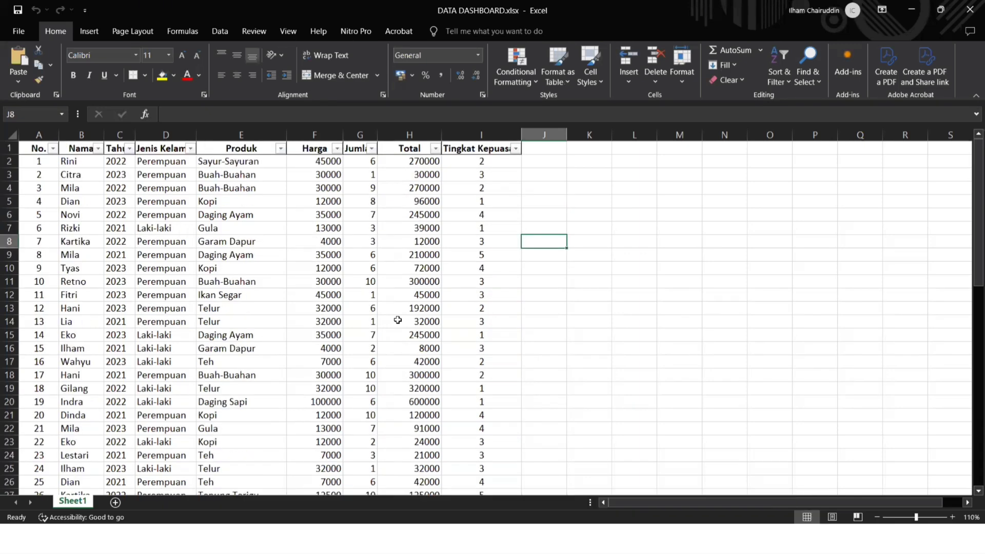
{"action": "scroll", "coordinate": [397, 320], "scroll_direction": "down", "scroll_amount": 2}
{"action": "scroll", "coordinate": [397, 319], "scroll_direction": "up", "scroll_amount": 2}
Switch to Power BI Desktop and create a new blank report.
{"action": "key", "text": "alt+Tab"}
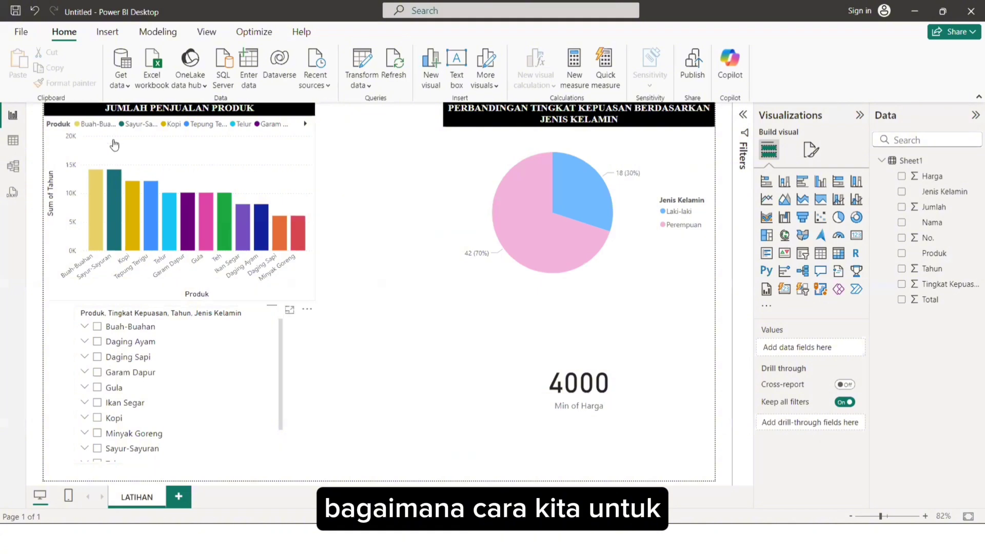
{"action": "left_click", "coordinate": [21, 32]}
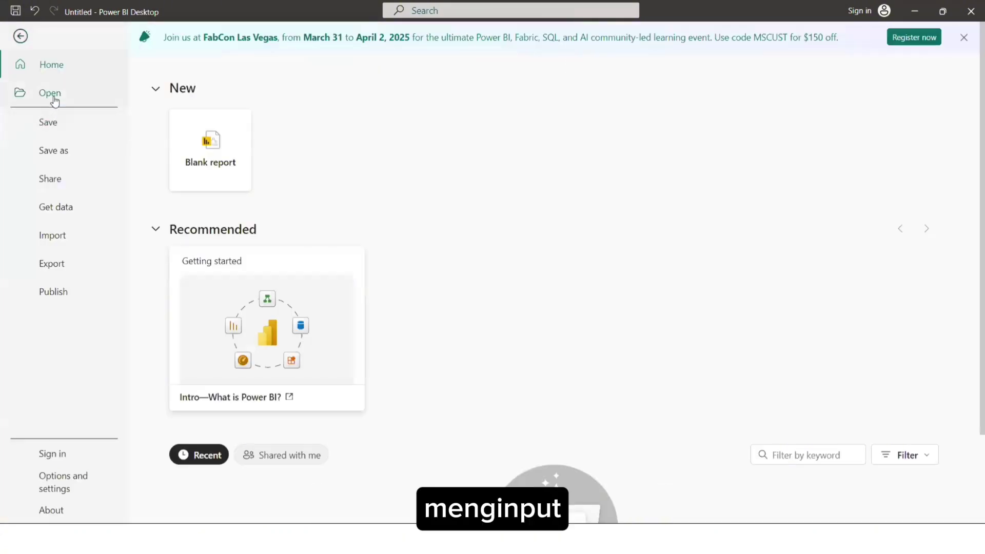
{"action": "left_click", "coordinate": [191, 139]}
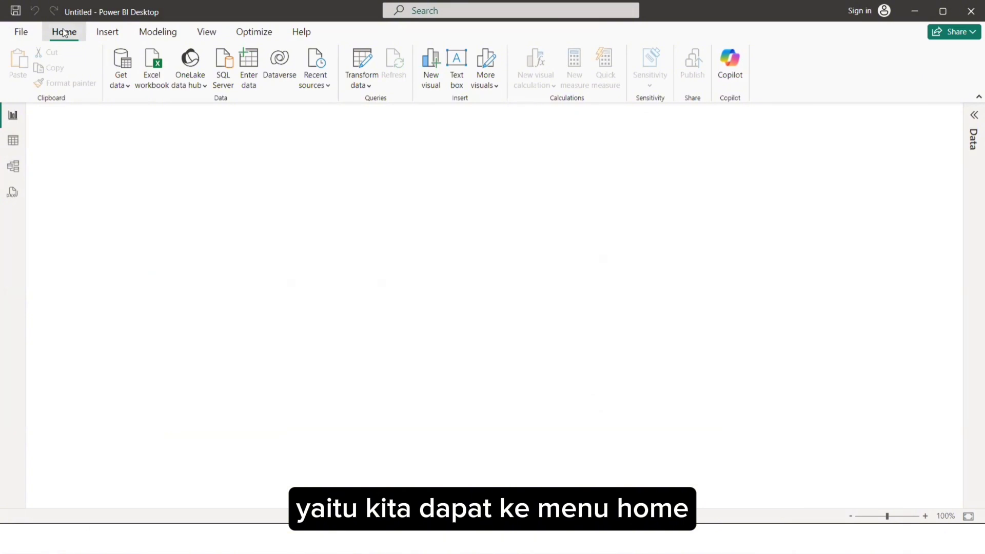
Get data from an Excel workbook, searching the Documents folder for "DATA" and opening DATA DASHBOARD.xlsx.
{"action": "left_click", "coordinate": [118, 82]}
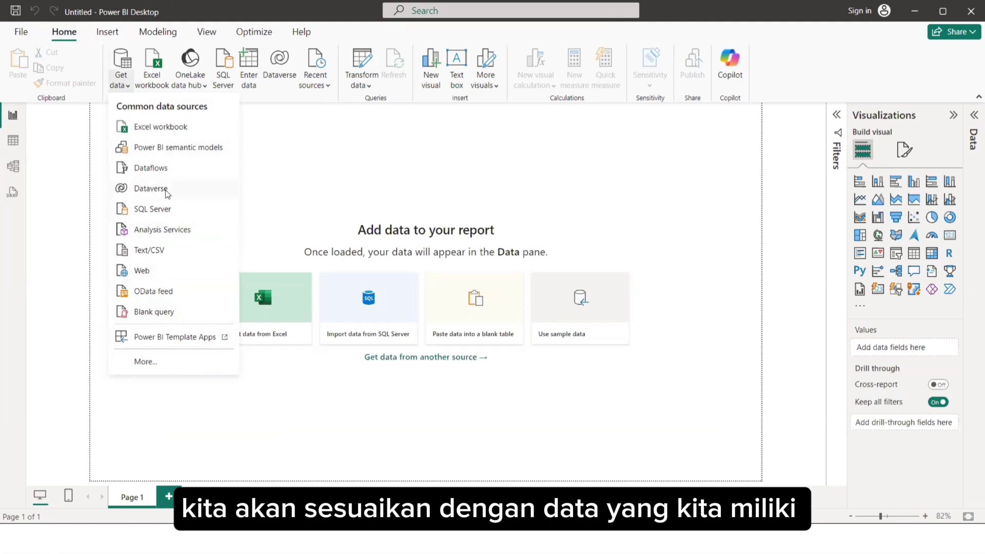
{"action": "left_click", "coordinate": [175, 129]}
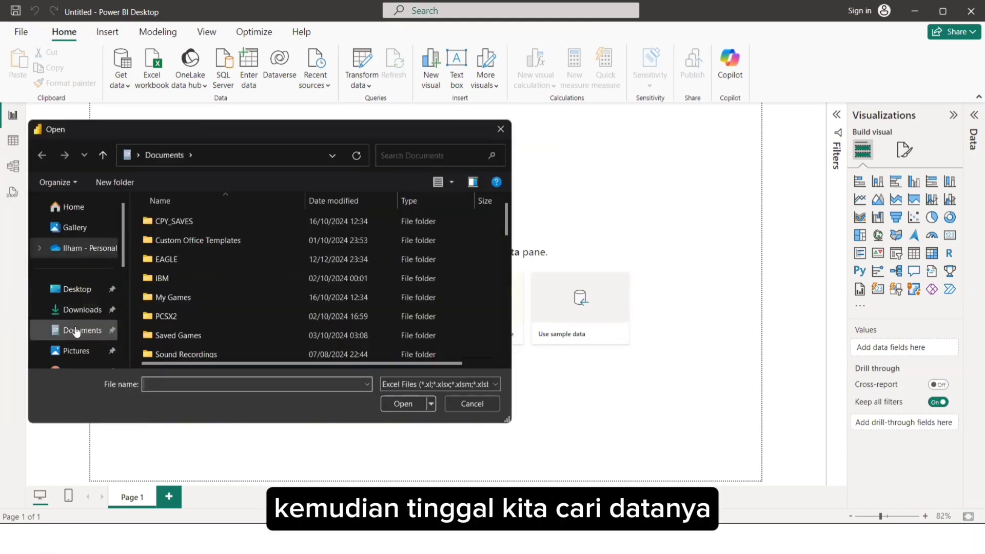
{"action": "left_click", "coordinate": [75, 331]}
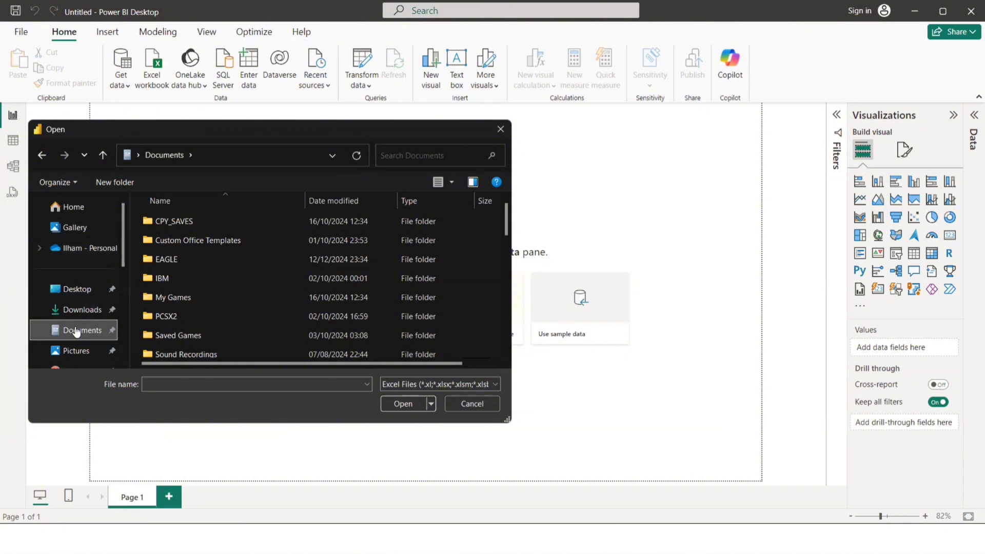
{"action": "left_click", "coordinate": [402, 158]}
{"action": "type", "text": "DATA"}
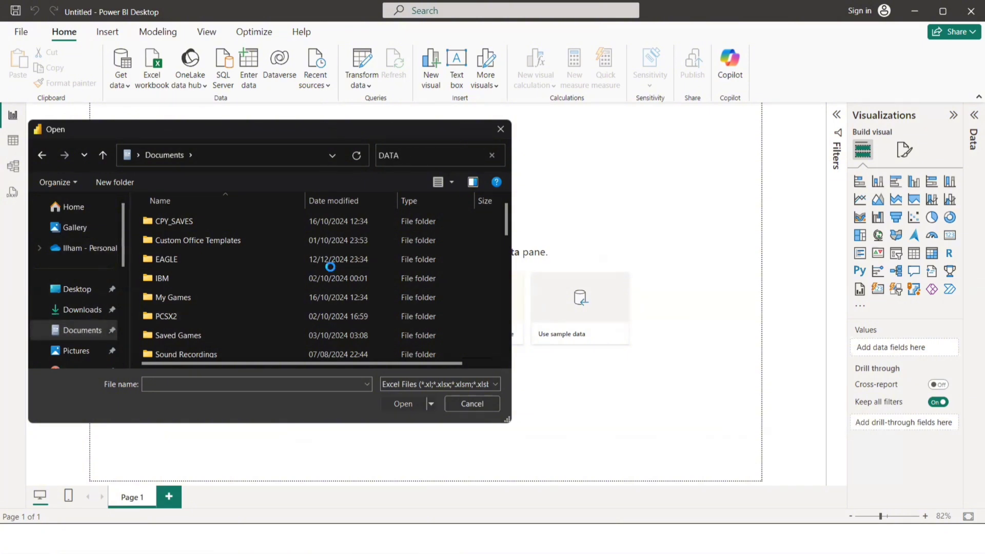
{"action": "double_click", "coordinate": [326, 269]}
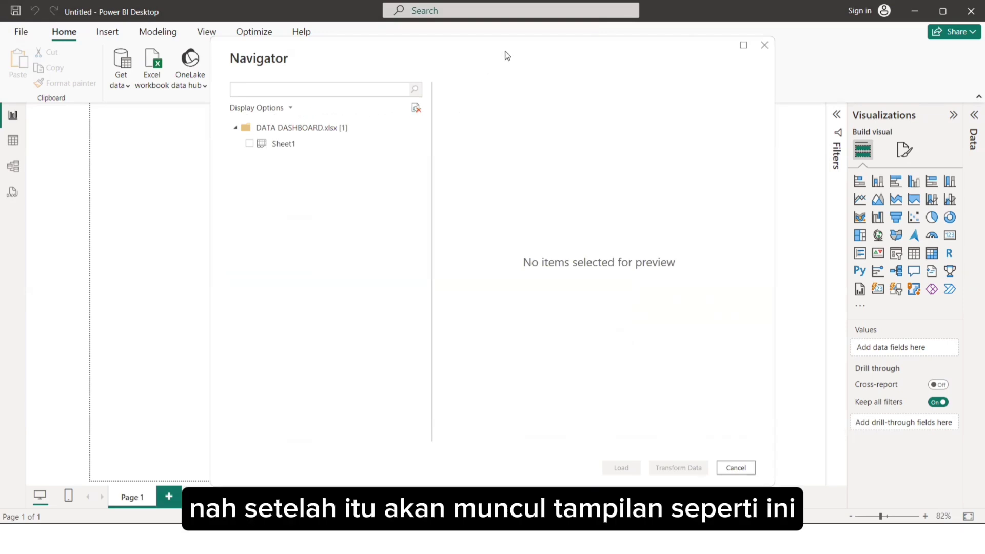
Select Sheet1 of DATA DASHBOARD.xlsx in the Navigator and load it into the report.
{"action": "left_click_drag", "start_coordinate": [506, 56], "coordinate": [461, 93]}
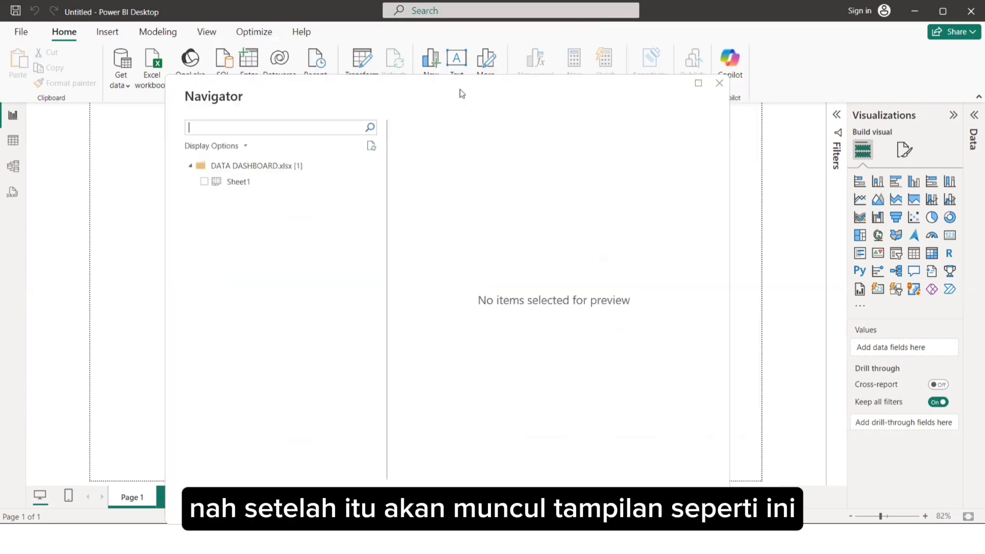
{"action": "left_click", "coordinate": [244, 183]}
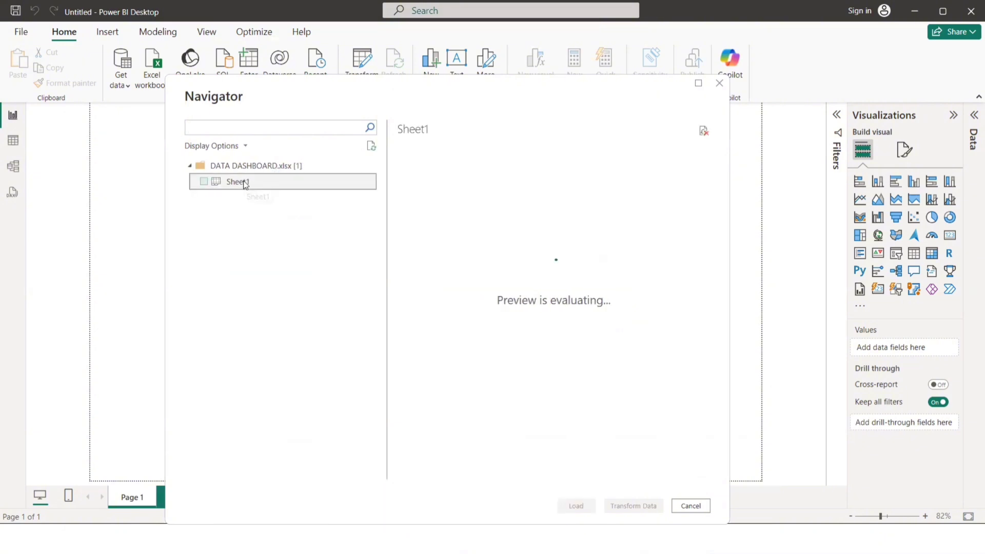
{"action": "left_click", "coordinate": [204, 182]}
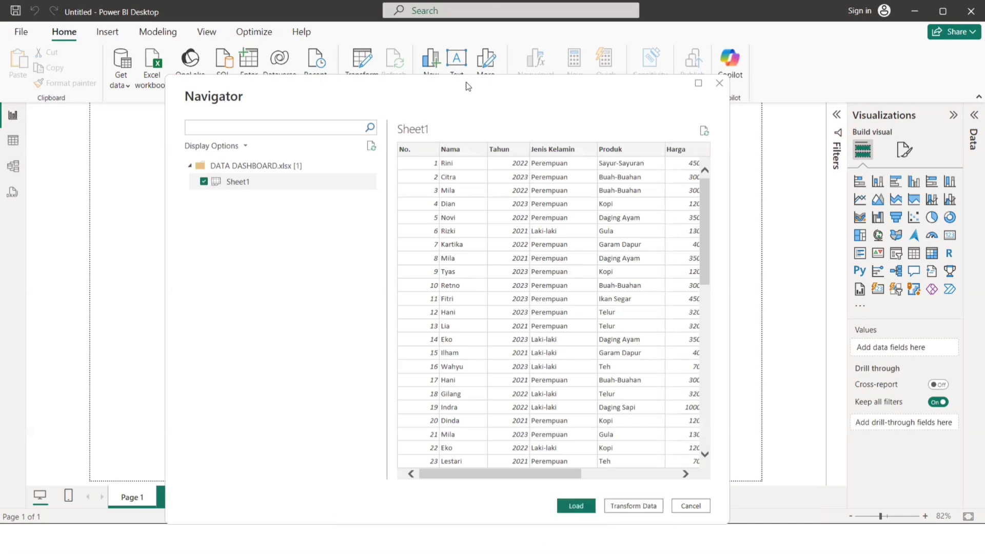
{"action": "left_click_drag", "start_coordinate": [467, 86], "coordinate": [456, 61]}
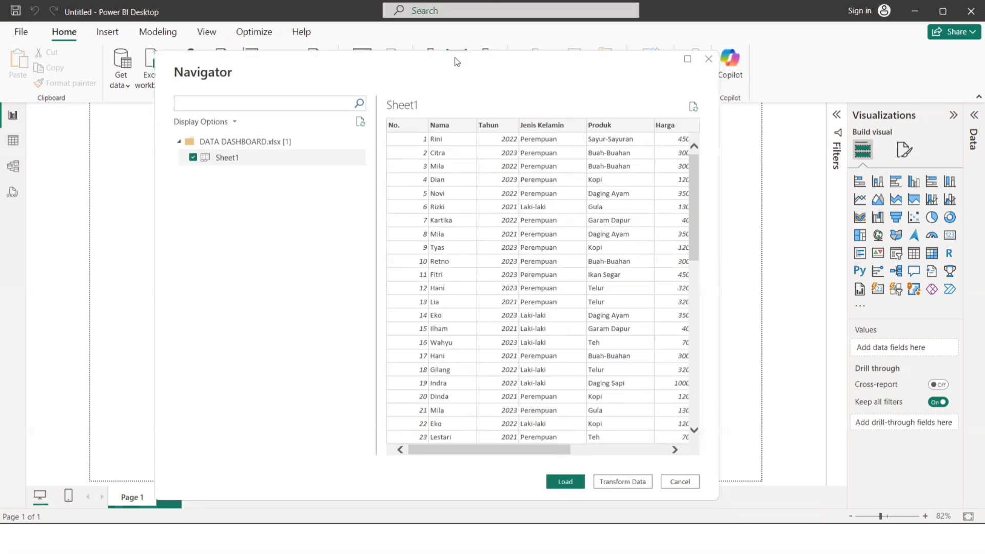
{"action": "left_click", "coordinate": [565, 481]}
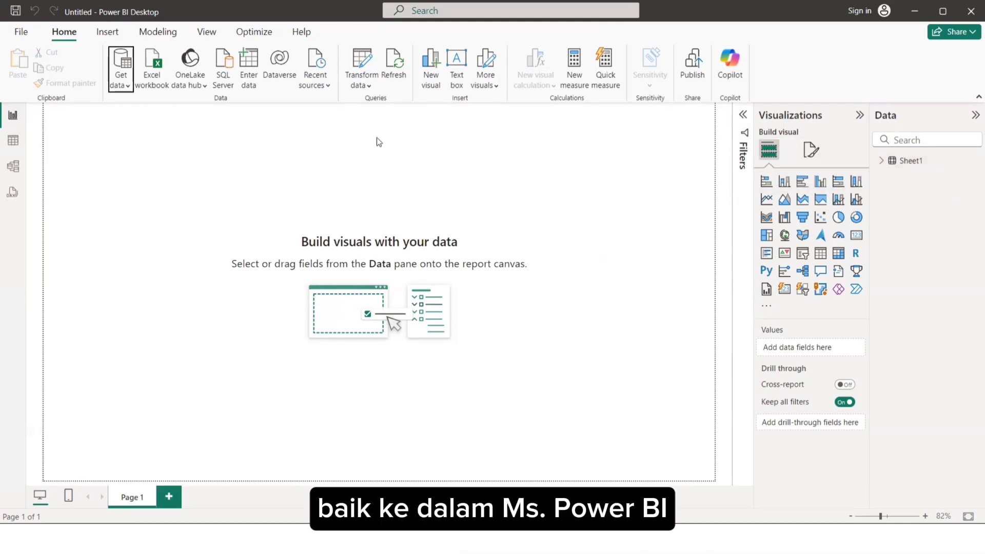
Review the imported Sheet1 rows in Table view and expand the table's field list.
{"action": "left_click", "coordinate": [21, 140]}
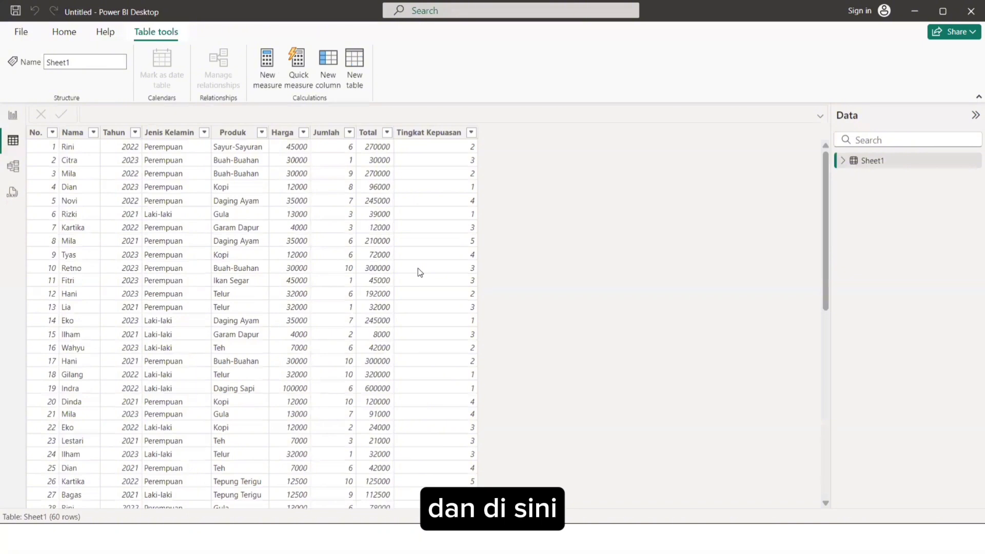
{"action": "scroll", "coordinate": [377, 266], "scroll_direction": "down", "scroll_amount": 3}
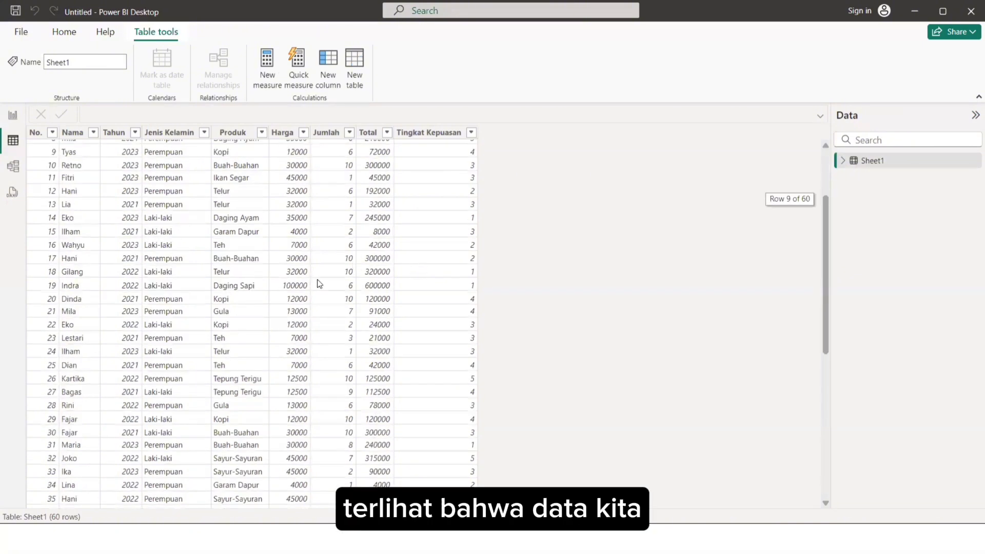
{"action": "scroll", "coordinate": [319, 283], "scroll_direction": "down", "scroll_amount": 9}
{"action": "scroll", "coordinate": [319, 283], "scroll_direction": "up", "scroll_amount": 11}
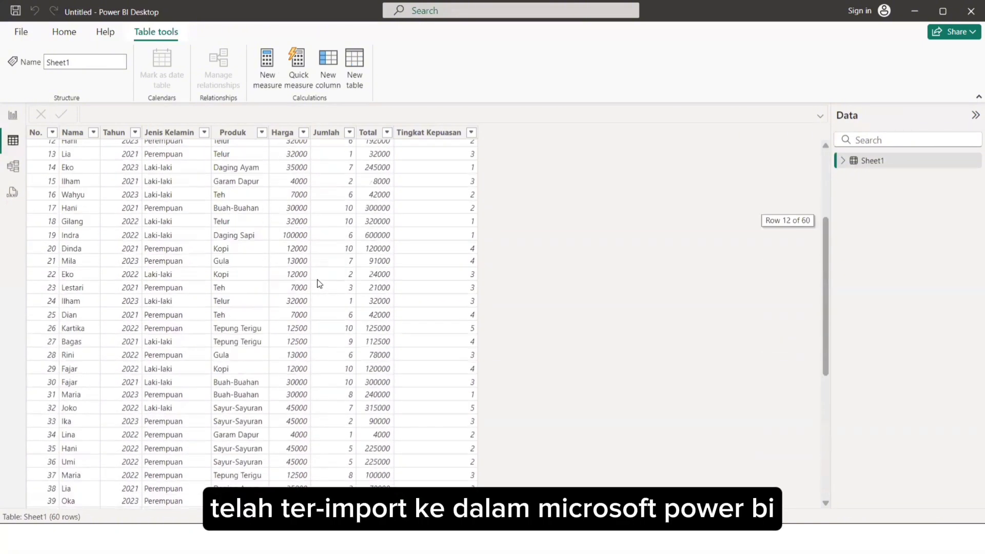
{"action": "left_click", "coordinate": [842, 160]}
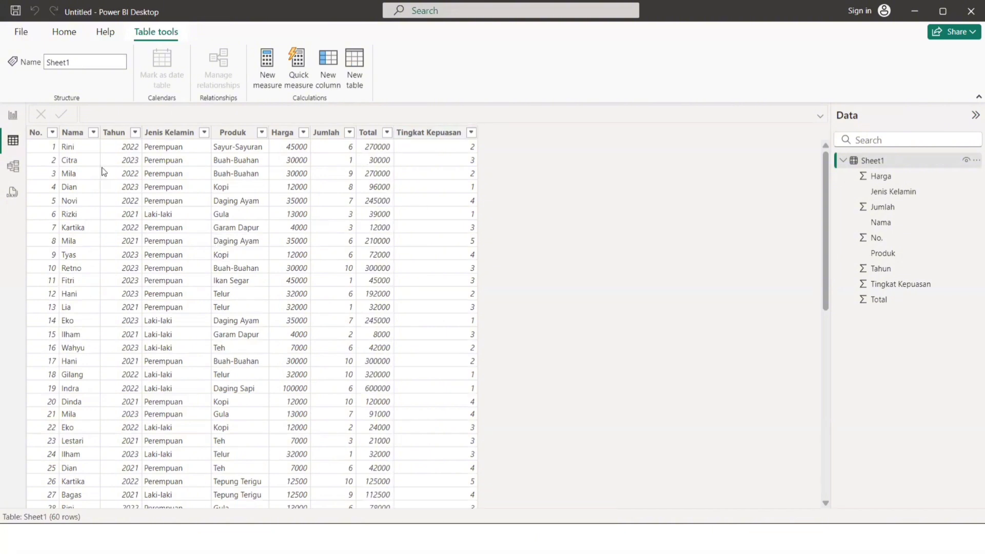
Check the data types of the Nama, Tahun, Jenis Kelamin, Produk and Harga columns.
{"action": "left_click", "coordinate": [77, 134]}
{"action": "left_click", "coordinate": [109, 135]}
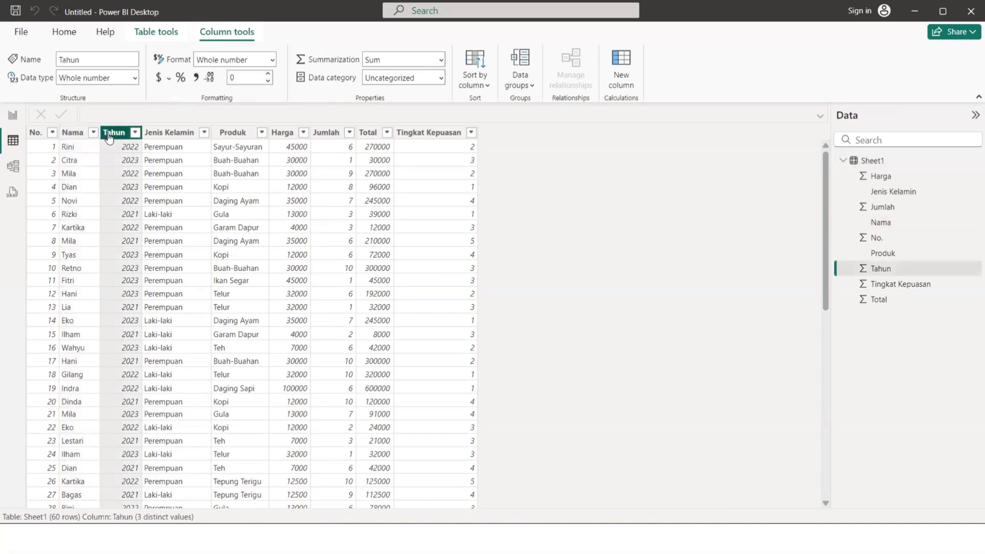
{"action": "left_click", "coordinate": [167, 134]}
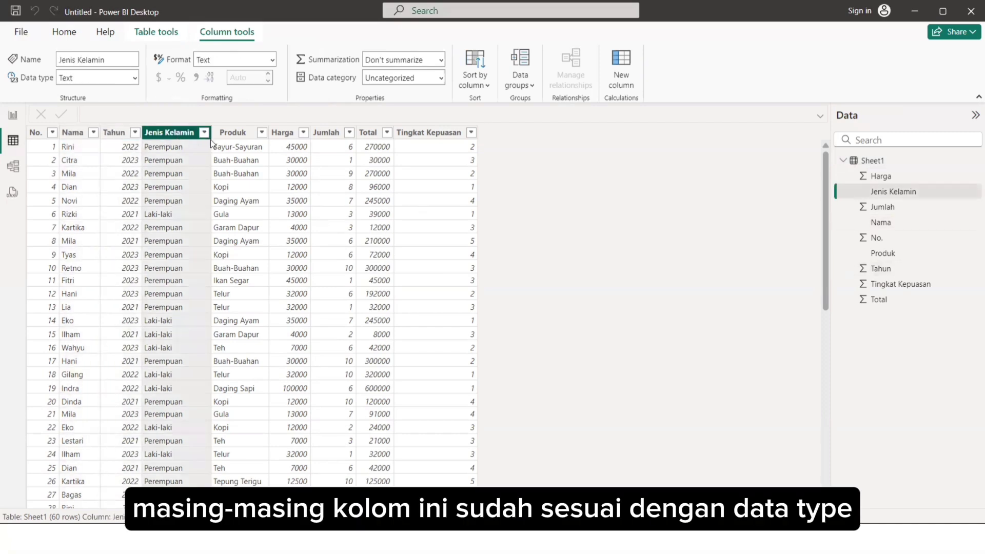
{"action": "left_click", "coordinate": [225, 136]}
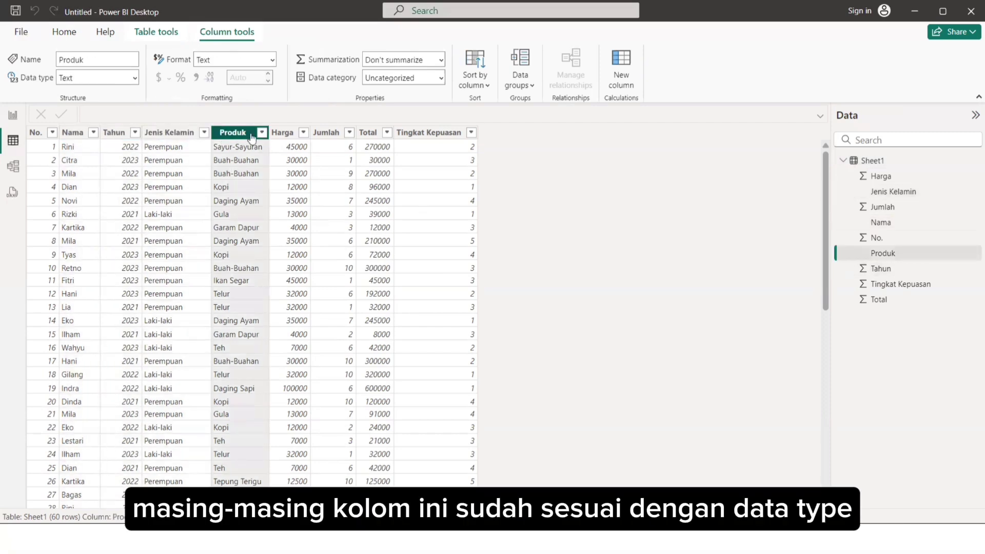
{"action": "left_click", "coordinate": [285, 138]}
{"action": "left_click", "coordinate": [114, 134]}
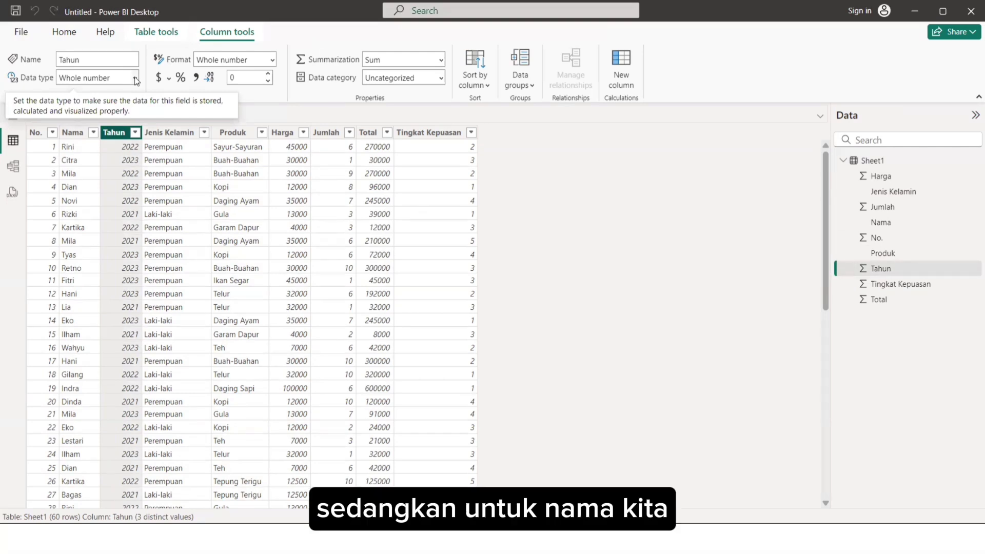
{"action": "left_click", "coordinate": [70, 134]}
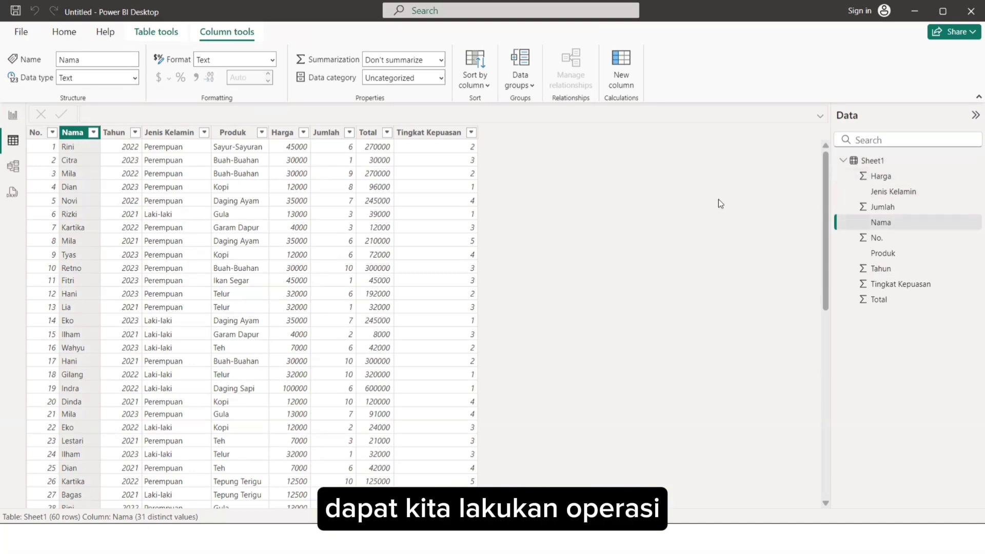
Return to Report view and expand both the Filters pane and the fields of Sheet1.
{"action": "left_click", "coordinate": [15, 119]}
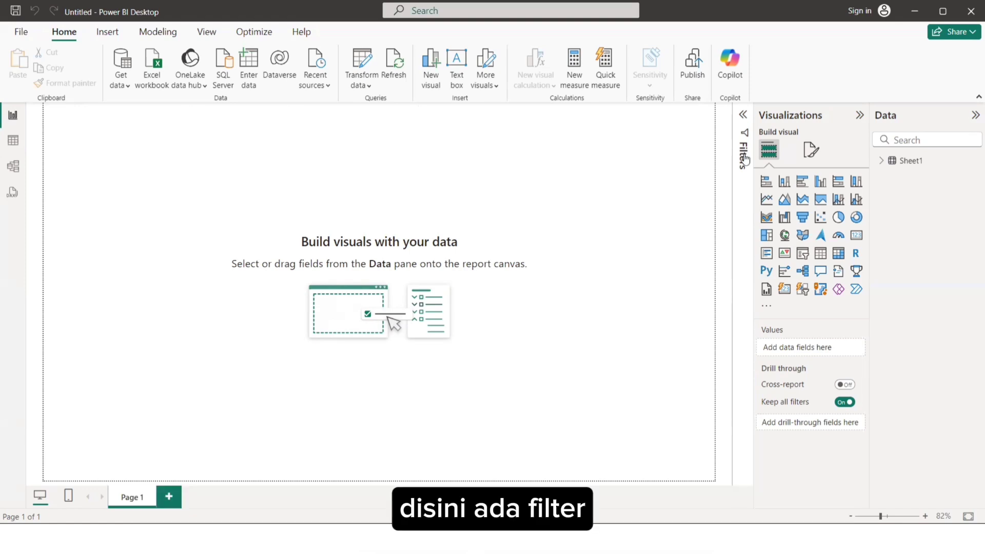
{"action": "left_click", "coordinate": [742, 115]}
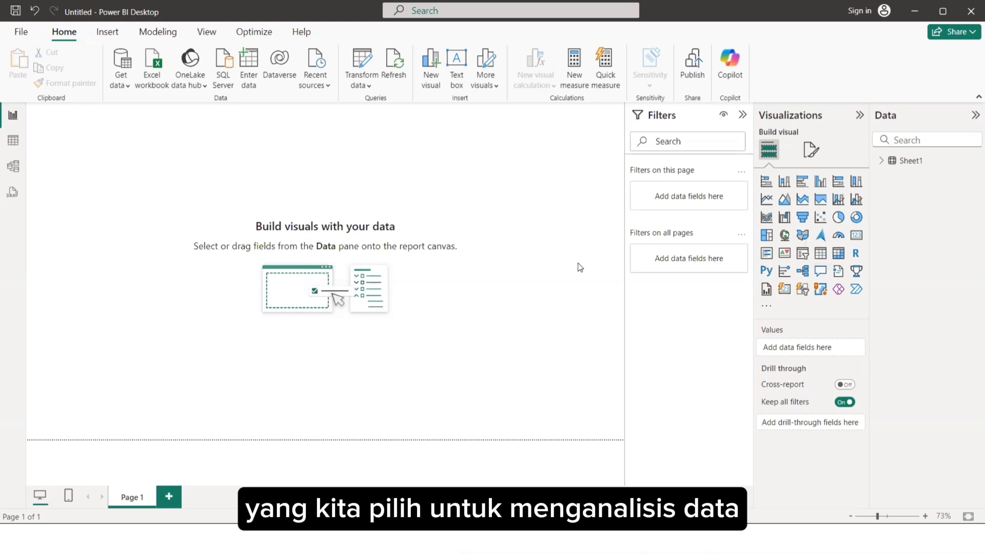
{"action": "left_click", "coordinate": [881, 161]}
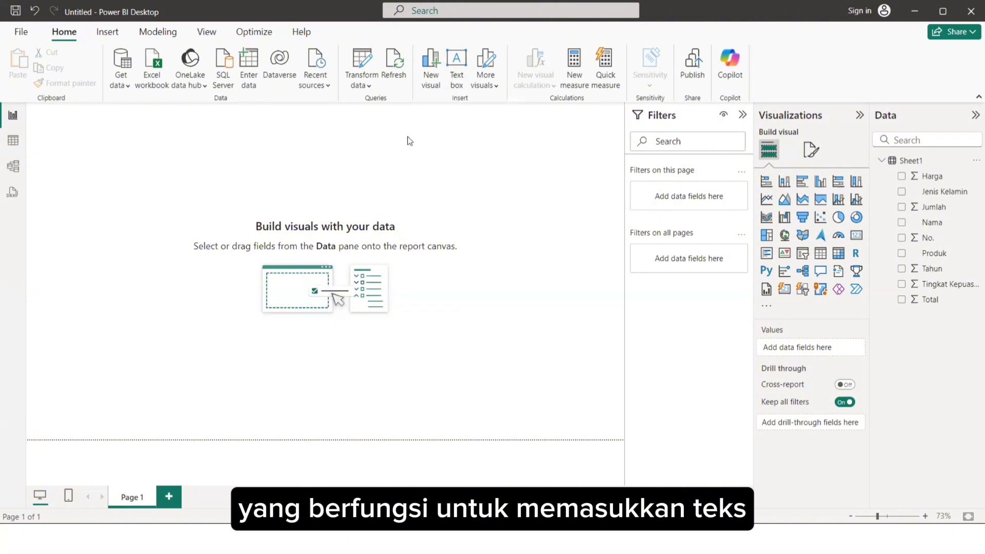
Look through the elements and shapes that can be inserted in the report without adding one.
{"action": "left_click", "coordinate": [107, 35]}
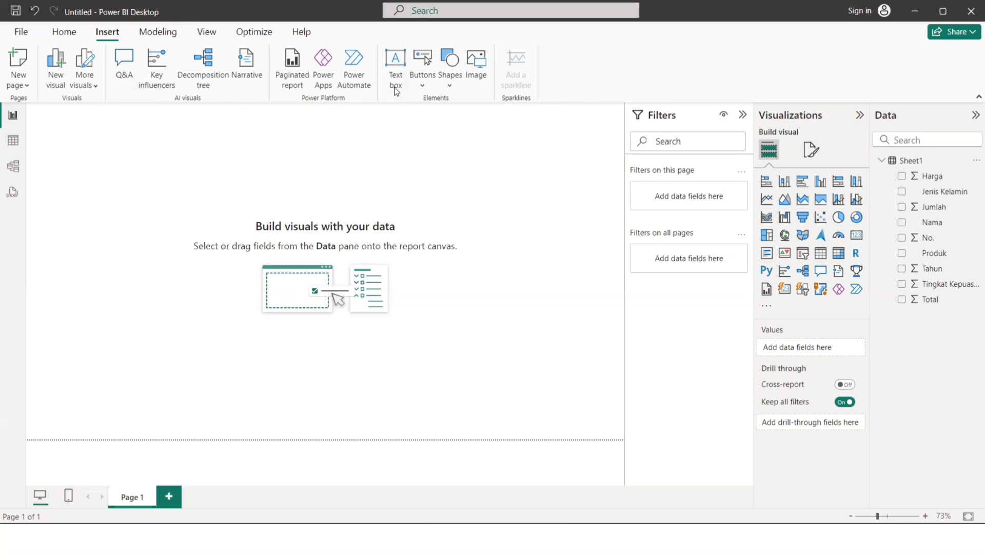
{"action": "left_click", "coordinate": [446, 82]}
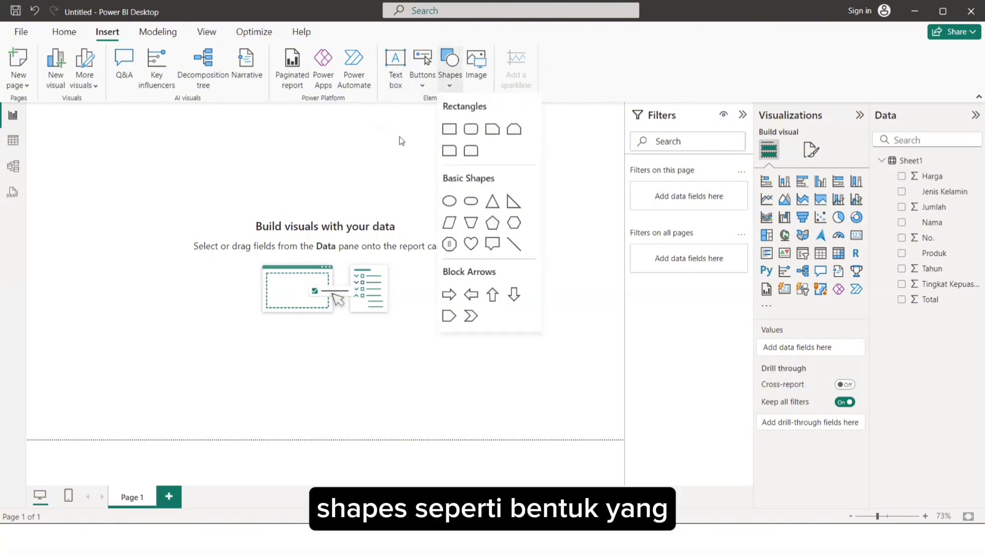
{"action": "left_click", "coordinate": [405, 131]}
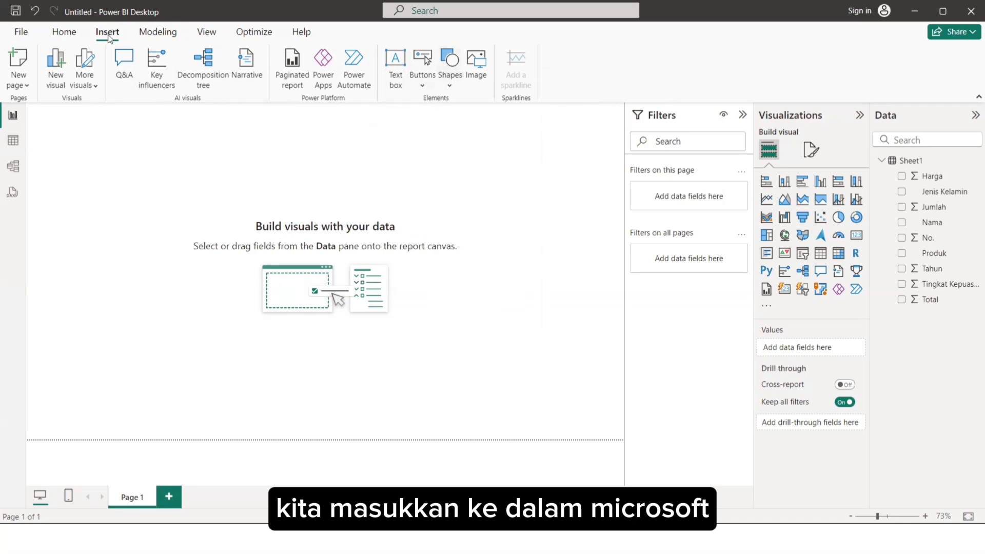
{"action": "left_click", "coordinate": [64, 31]}
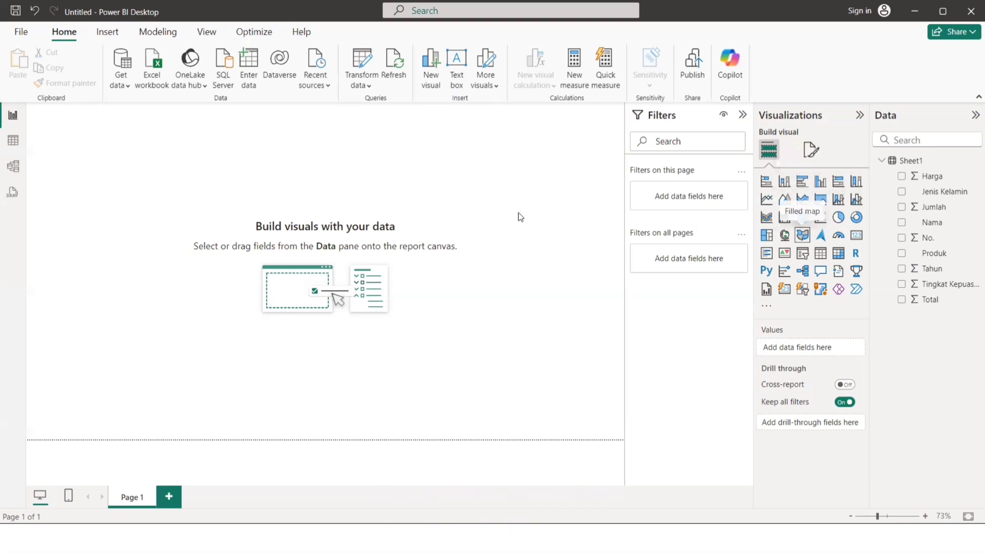
Collapse the Filters pane and add an empty stacked column chart to the report page.
{"action": "left_click", "coordinate": [741, 117]}
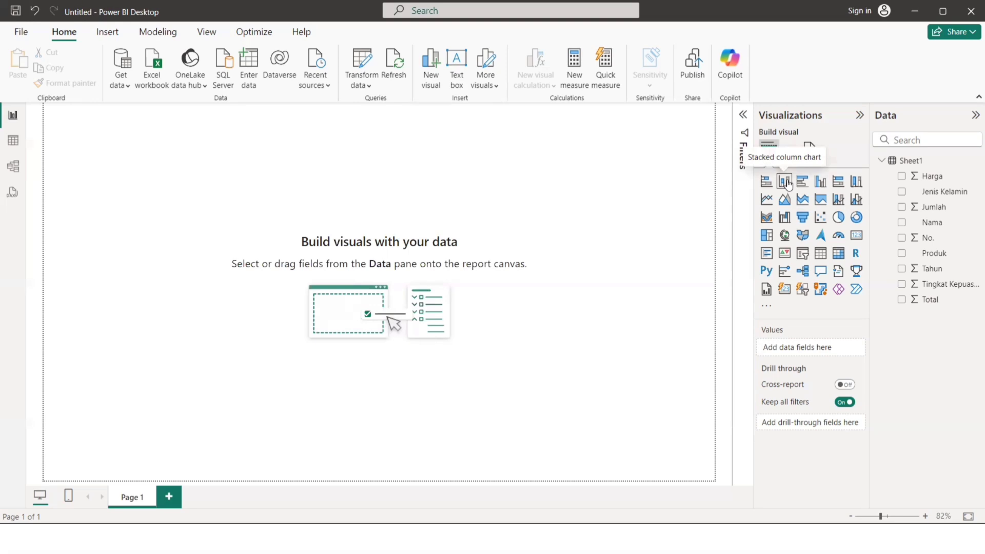
{"action": "left_click", "coordinate": [784, 182]}
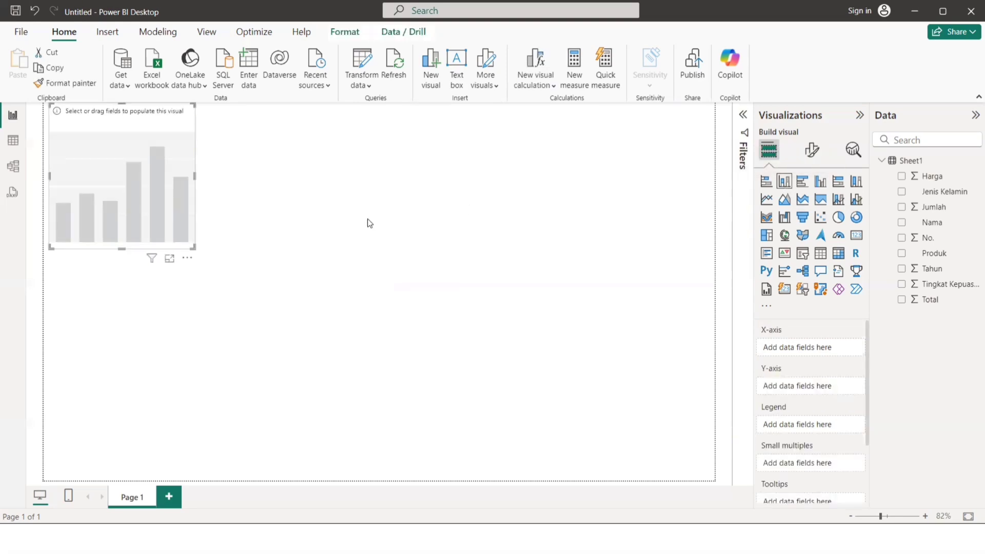
Move the empty chart away from the page corner and assign Jenis Kelamin to its X-axis and Jumlah to its Y-axis.
{"action": "left_click_drag", "start_coordinate": [153, 116], "coordinate": [202, 206]}
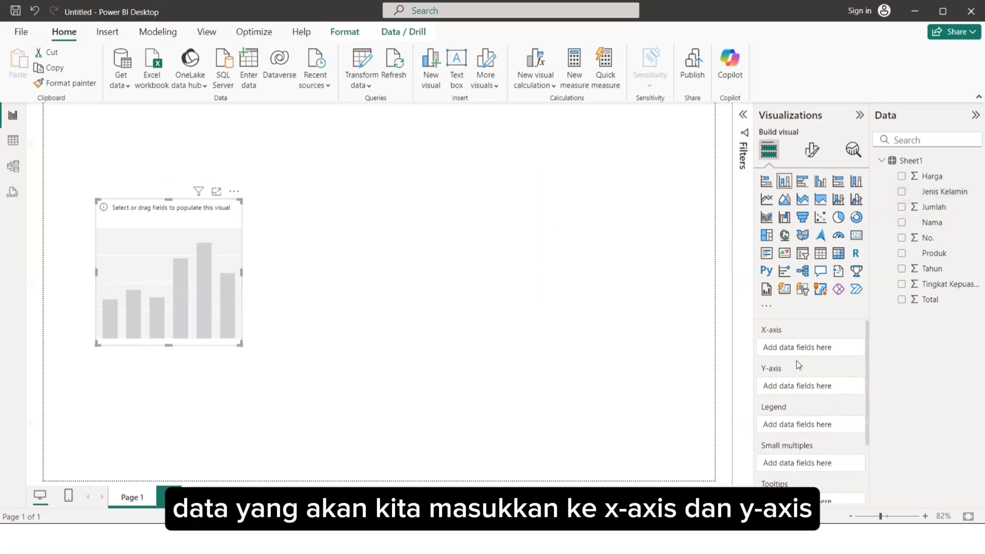
{"action": "scroll", "coordinate": [776, 399], "scroll_direction": "down", "scroll_amount": 1}
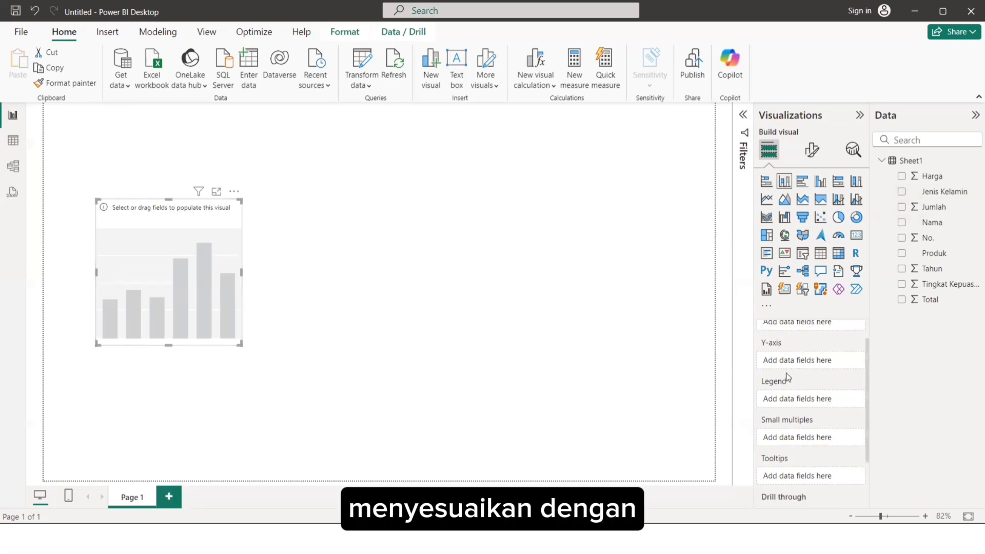
{"action": "scroll", "coordinate": [787, 374], "scroll_direction": "up", "scroll_amount": 1}
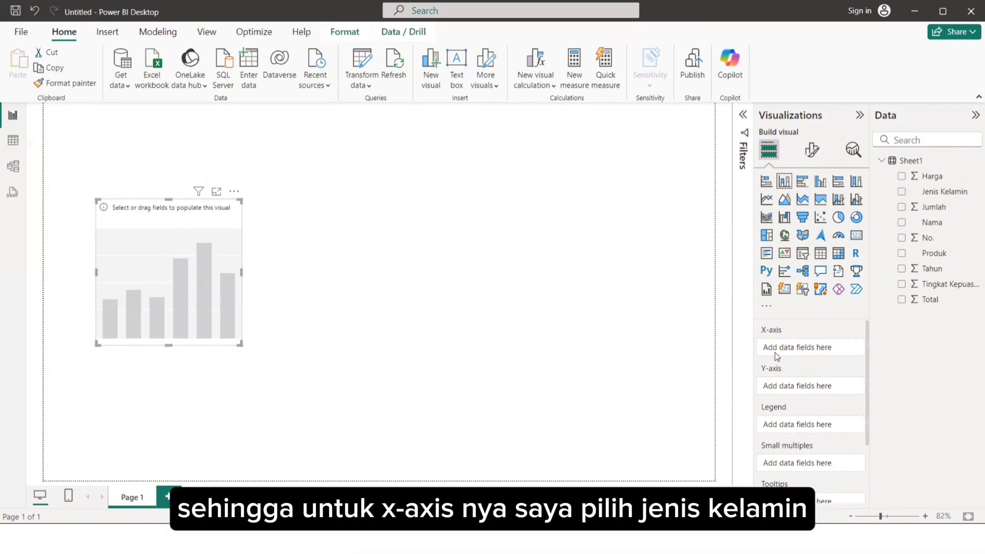
{"action": "left_click_drag", "start_coordinate": [931, 194], "coordinate": [804, 354]}
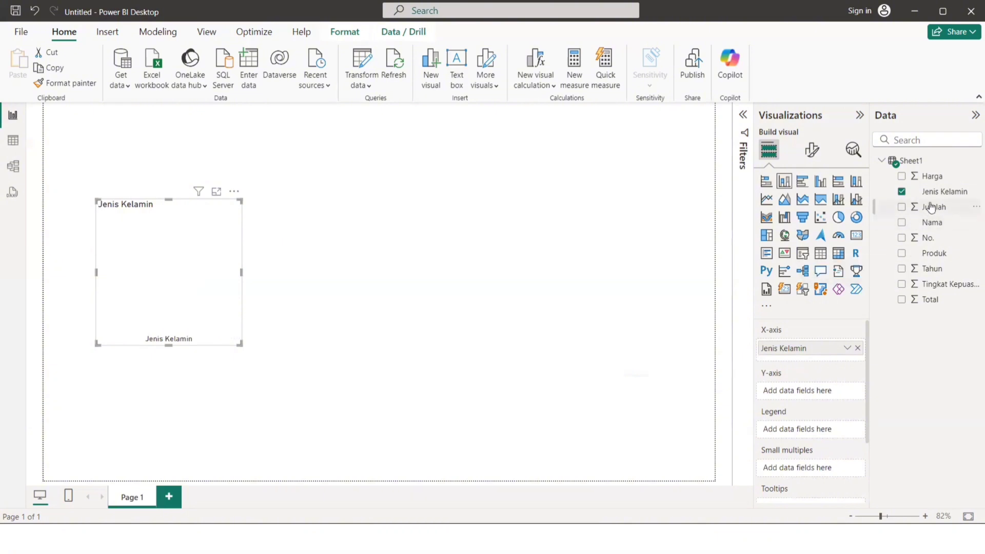
{"action": "left_click_drag", "start_coordinate": [931, 207], "coordinate": [820, 393]}
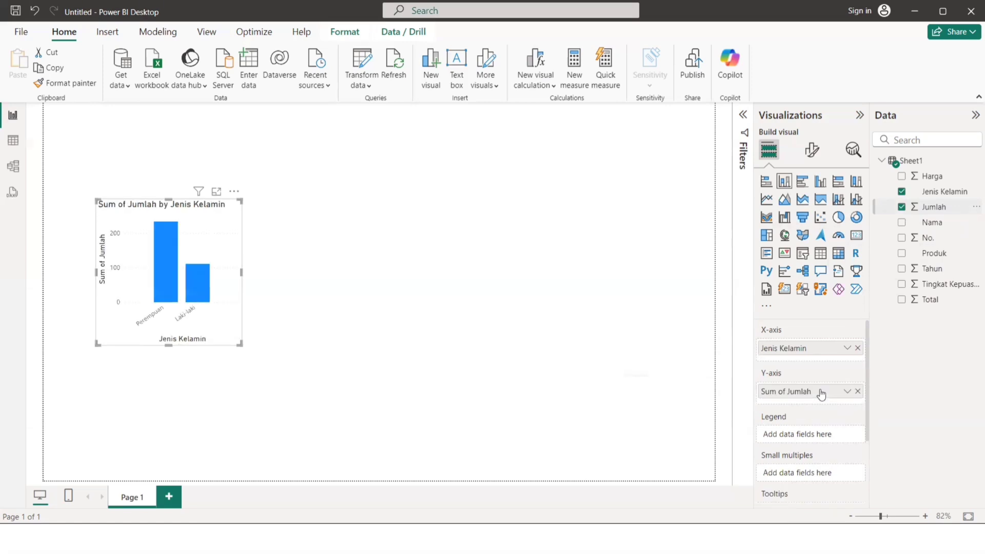
Enlarge the column chart, mainly in width, and place it near the middle of the report page.
{"action": "left_click_drag", "start_coordinate": [241, 344], "coordinate": [366, 374]}
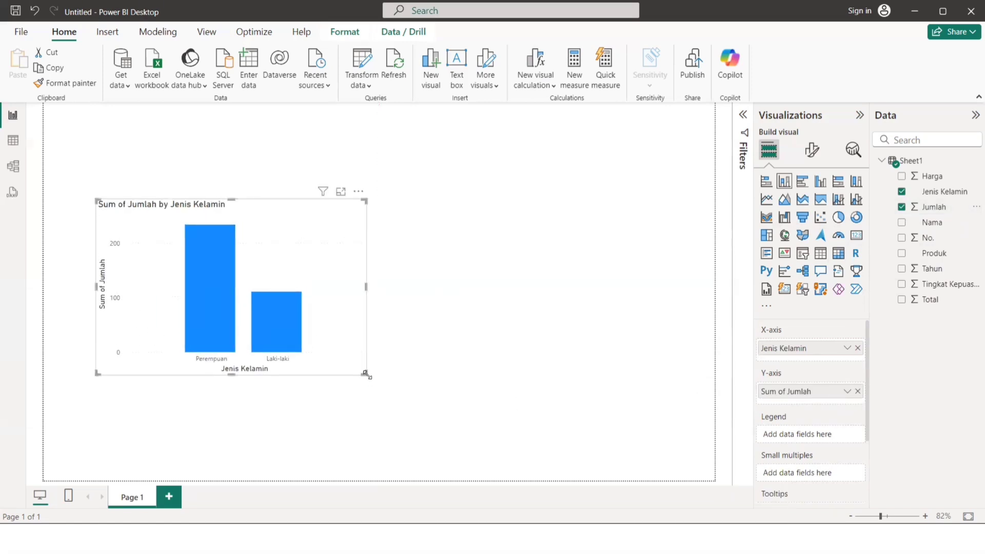
{"action": "left_click", "coordinate": [473, 280]}
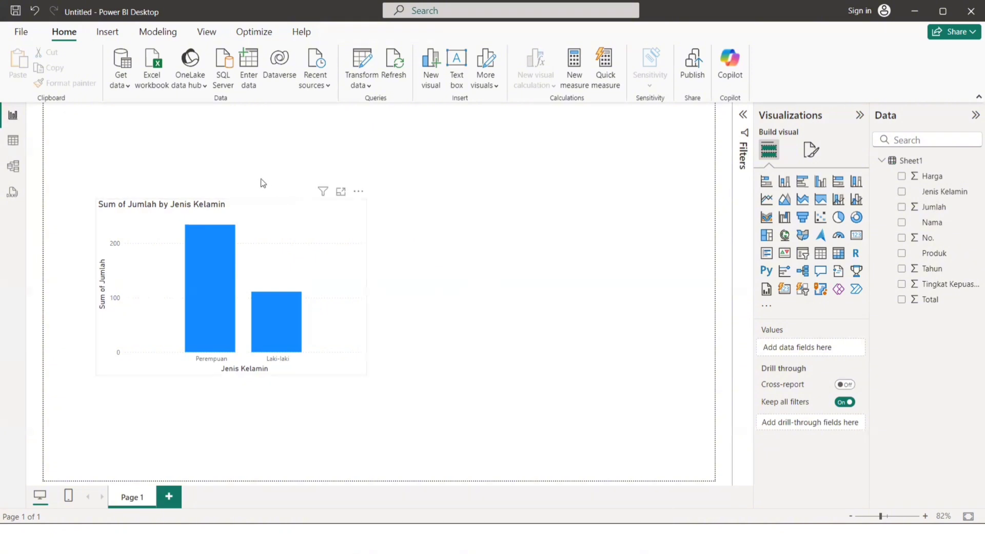
{"action": "mouse_move", "coordinate": [280, 223]}
{"action": "left_mouse_down"}
{"action": "mouse_move", "coordinate": [259, 195]}
{"action": "mouse_move", "coordinate": [281, 193]}
{"action": "mouse_move", "coordinate": [281, 206]}
{"action": "left_mouse_up"}
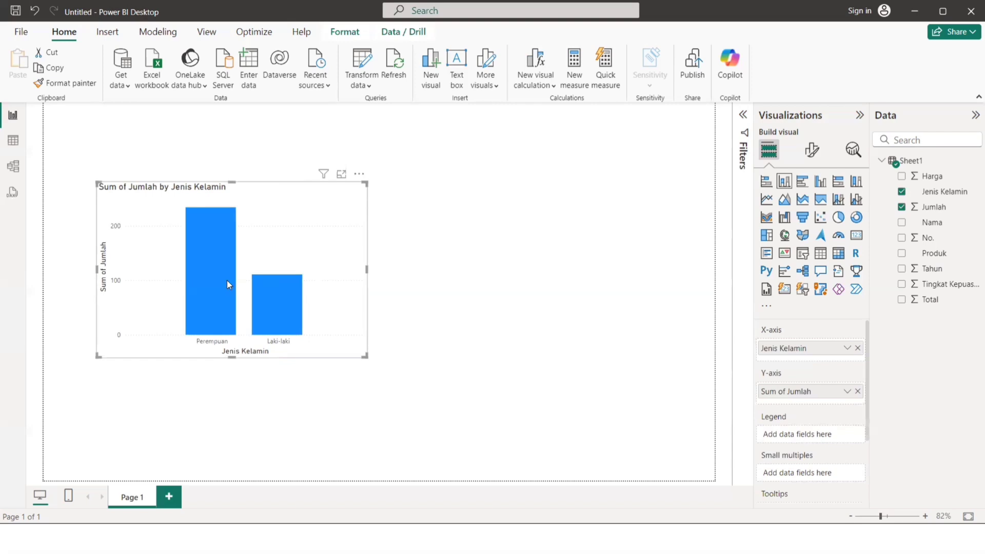
{"action": "mouse_move", "coordinate": [227, 280]}
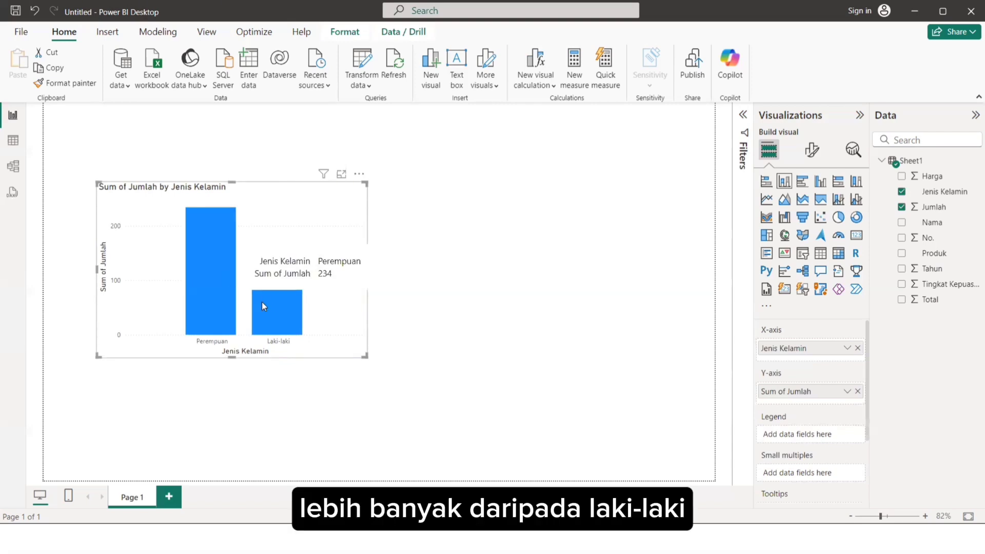
{"action": "mouse_move", "coordinate": [269, 302]}
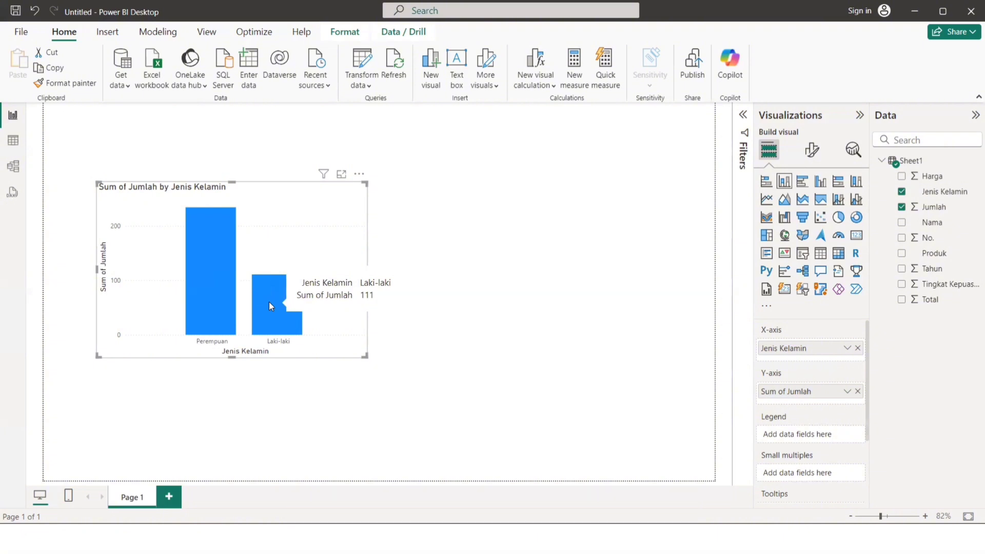
{"action": "mouse_move", "coordinate": [234, 299]}
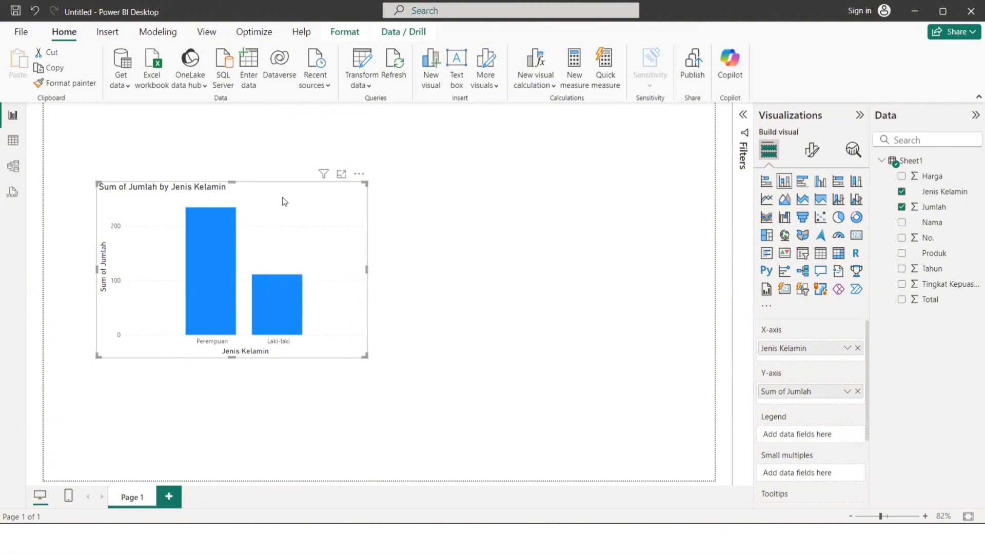
{"action": "left_click_drag", "start_coordinate": [345, 220], "coordinate": [376, 192]}
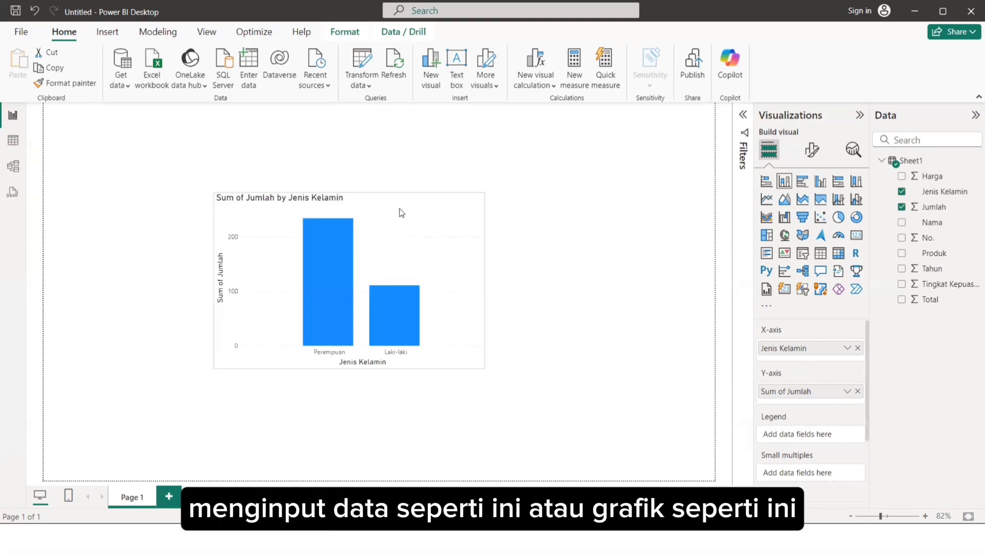
{"action": "left_click_drag", "start_coordinate": [399, 209], "coordinate": [420, 227]}
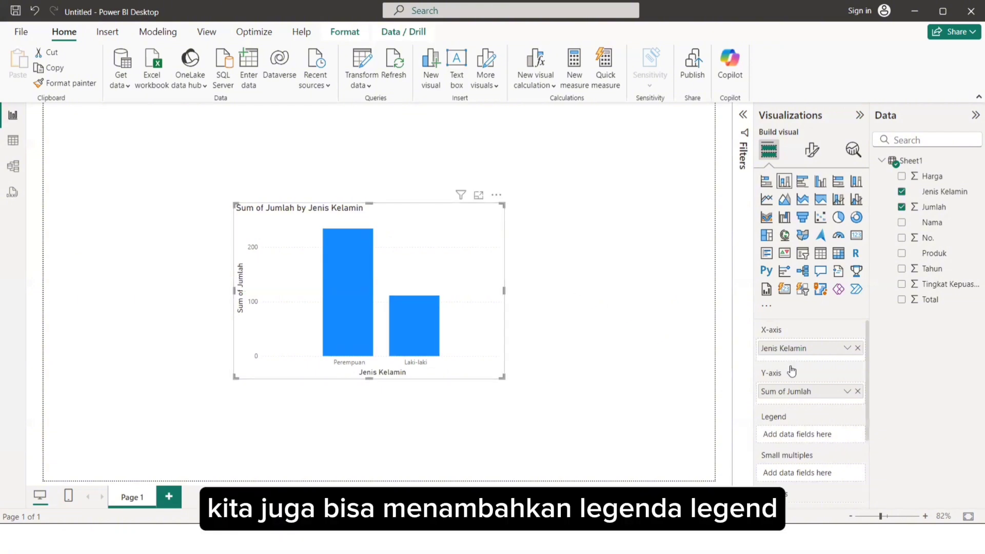
Add Jenis Kelamin as the column chart's legend and reposition the chart near the middle of the page.
{"action": "scroll", "coordinate": [792, 369], "scroll_direction": "down", "scroll_amount": 1}
{"action": "scroll", "coordinate": [791, 369], "scroll_direction": "down", "scroll_amount": 2}
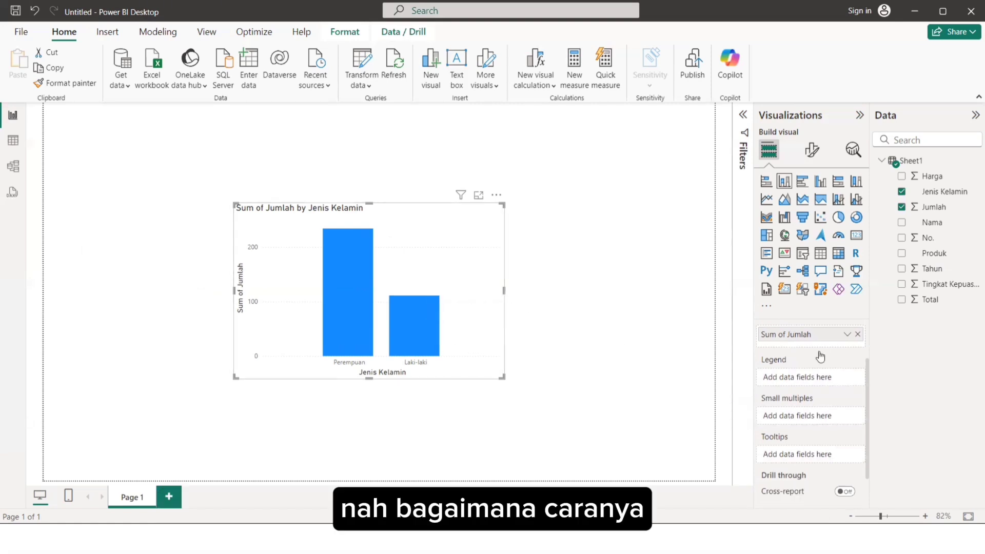
{"action": "scroll", "coordinate": [820, 356], "scroll_direction": "up", "scroll_amount": 2}
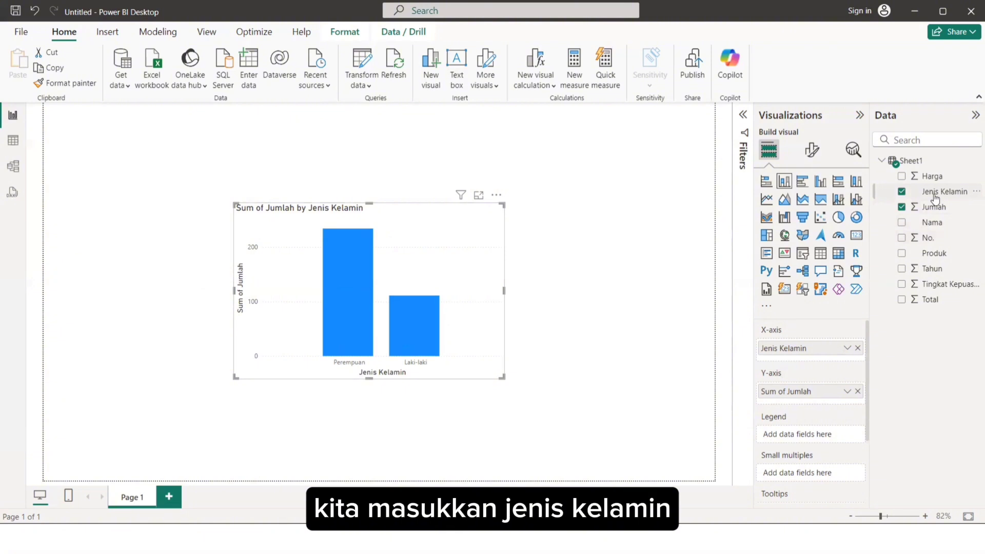
{"action": "left_click_drag", "start_coordinate": [934, 199], "coordinate": [802, 435]}
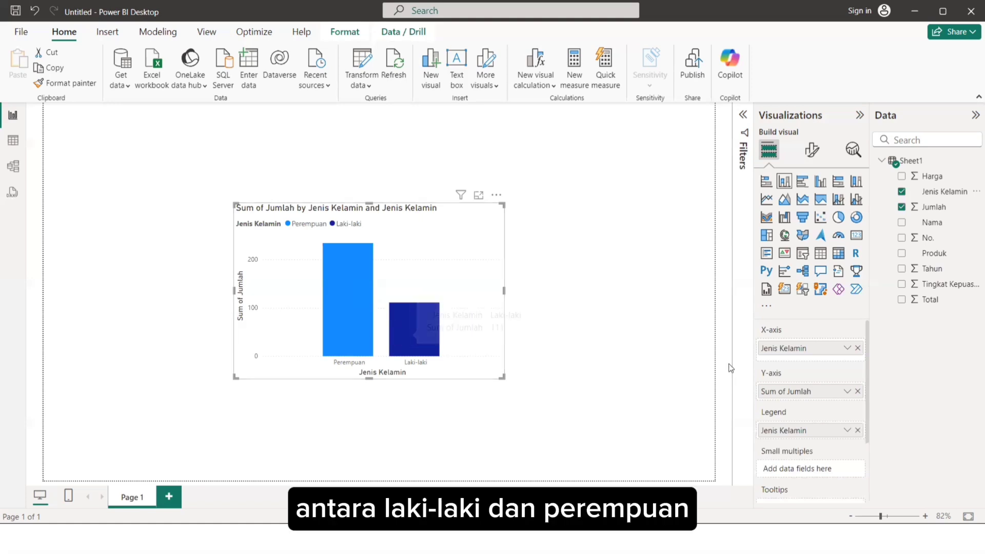
{"action": "scroll", "coordinate": [826, 347], "scroll_direction": "down", "scroll_amount": 2}
{"action": "scroll", "coordinate": [825, 348], "scroll_direction": "up", "scroll_amount": 2}
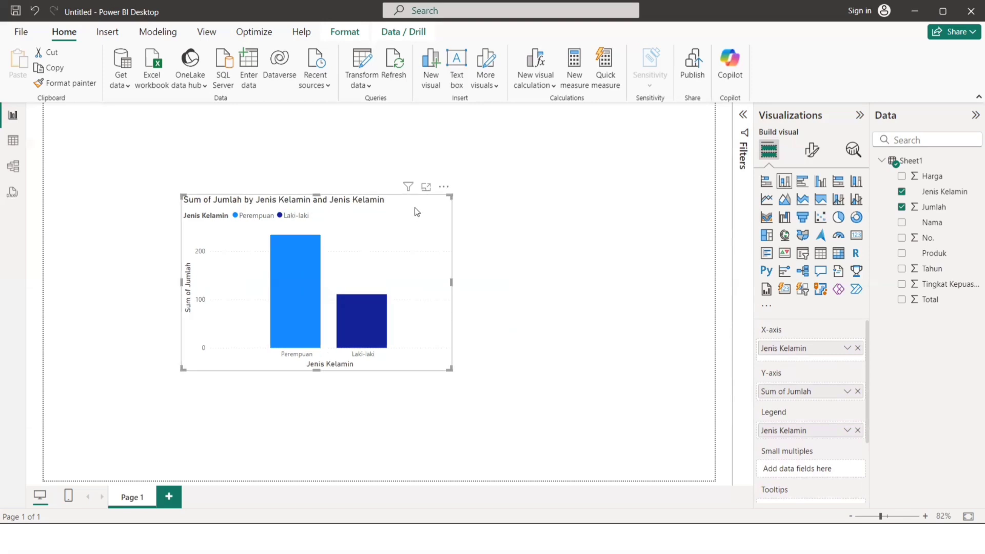
{"action": "left_click_drag", "start_coordinate": [415, 207], "coordinate": [477, 218]}
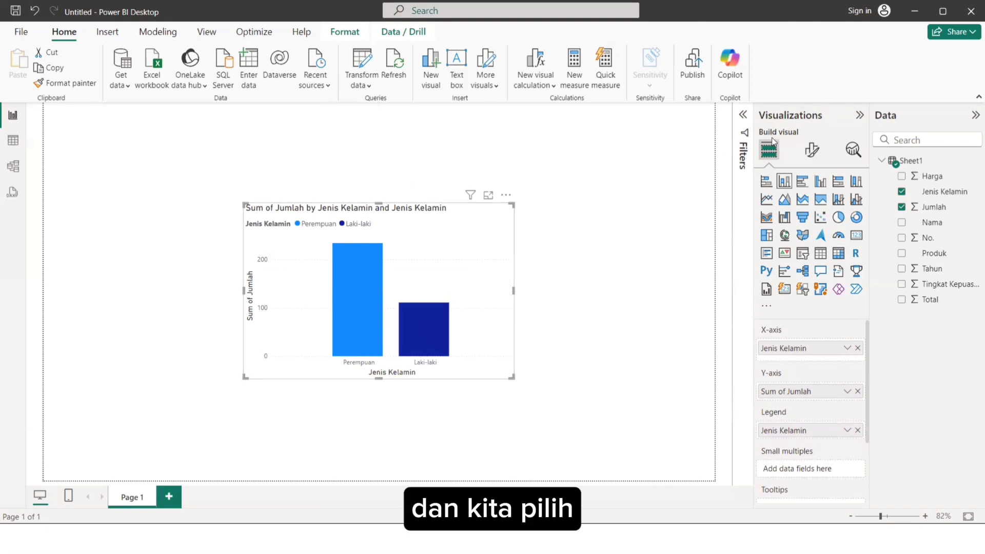
Format the chart's columns so that the Perempuan series is light pink.
{"action": "left_click", "coordinate": [808, 150]}
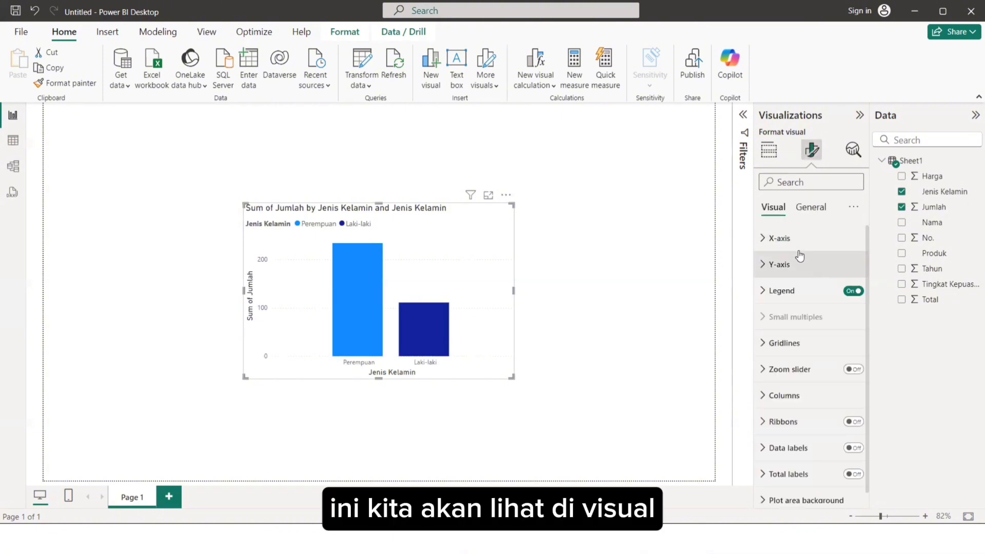
{"action": "scroll", "coordinate": [799, 255], "scroll_direction": "down", "scroll_amount": 1}
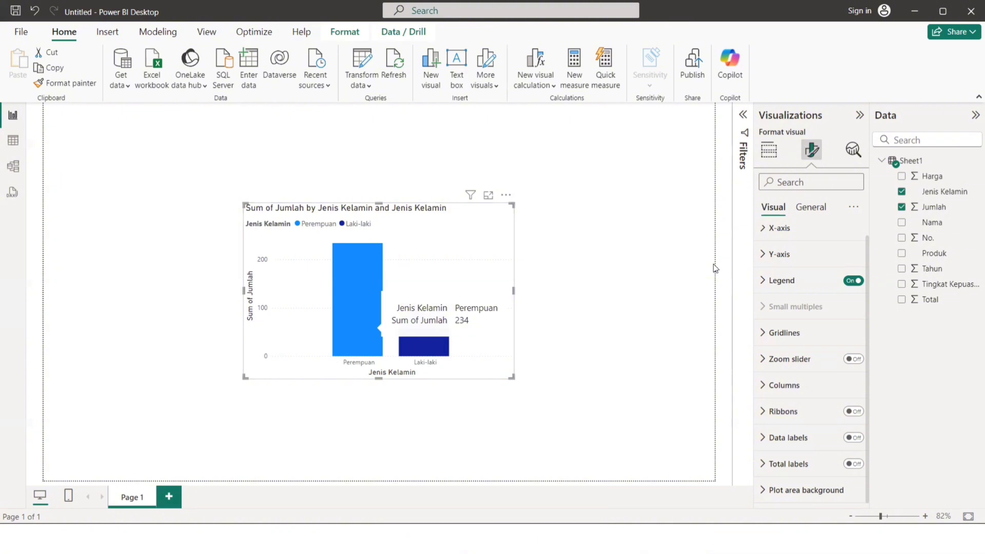
{"action": "left_click", "coordinate": [797, 385]}
{"action": "scroll", "coordinate": [801, 401], "scroll_direction": "down", "scroll_amount": 1}
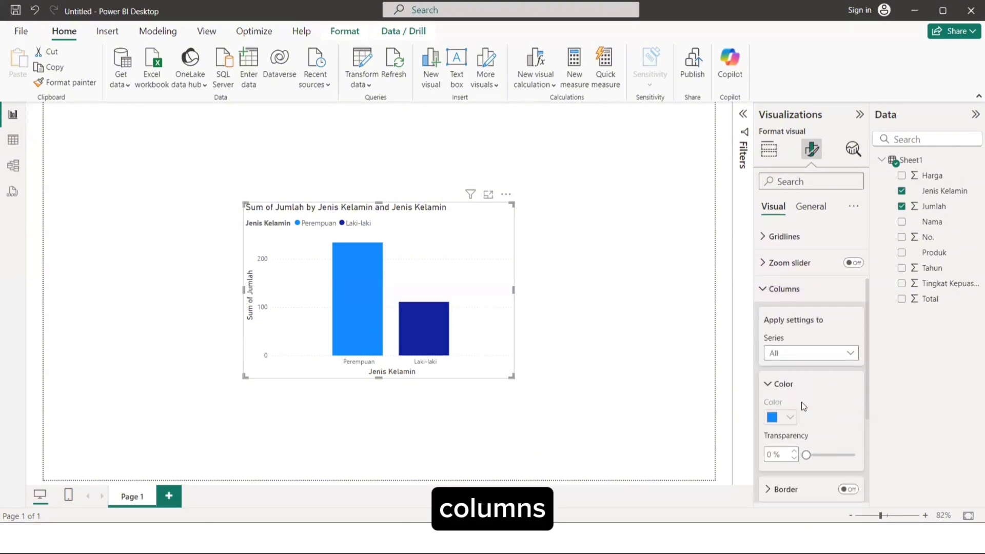
{"action": "scroll", "coordinate": [799, 389], "scroll_direction": "up", "scroll_amount": 1}
{"action": "scroll", "coordinate": [800, 367], "scroll_direction": "down", "scroll_amount": 2}
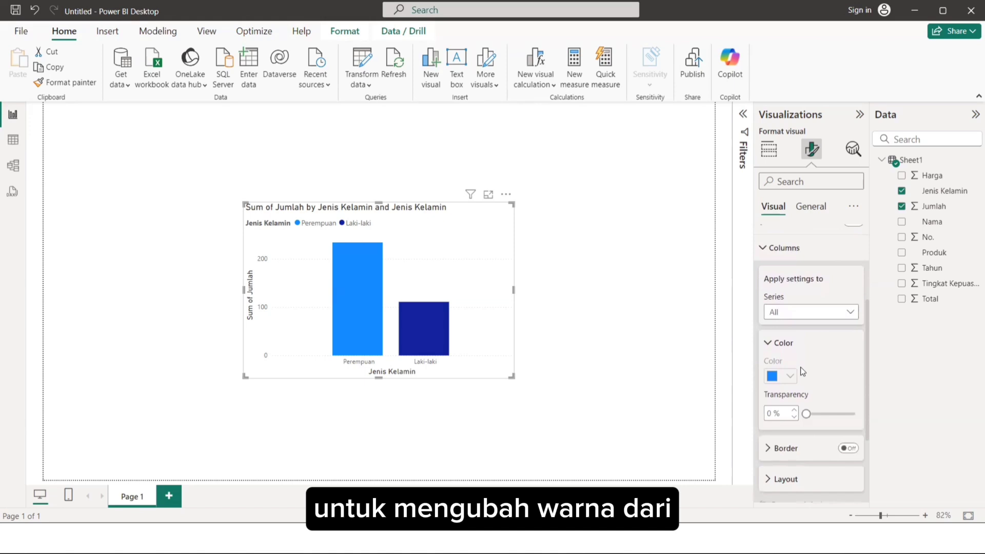
{"action": "left_click", "coordinate": [823, 315]}
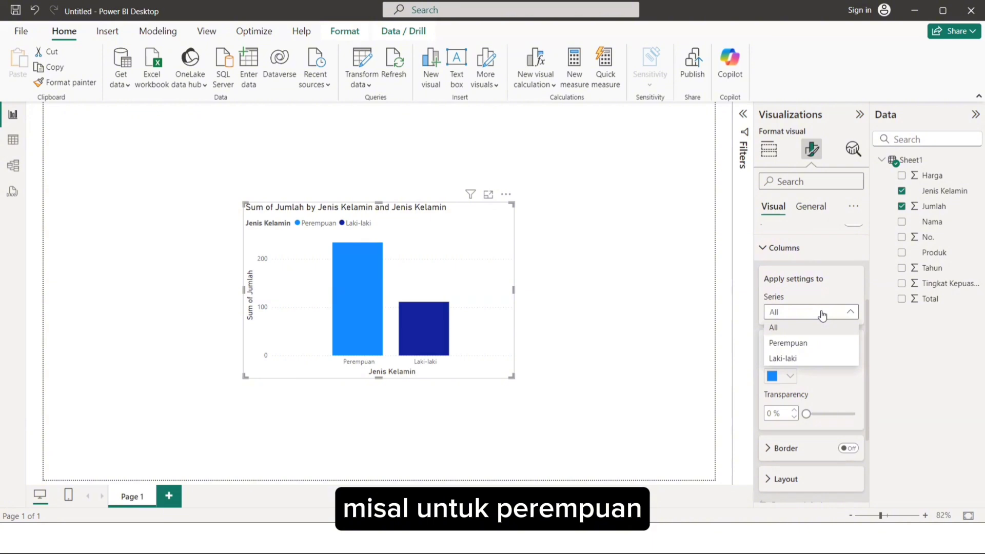
{"action": "left_click", "coordinate": [808, 359]}
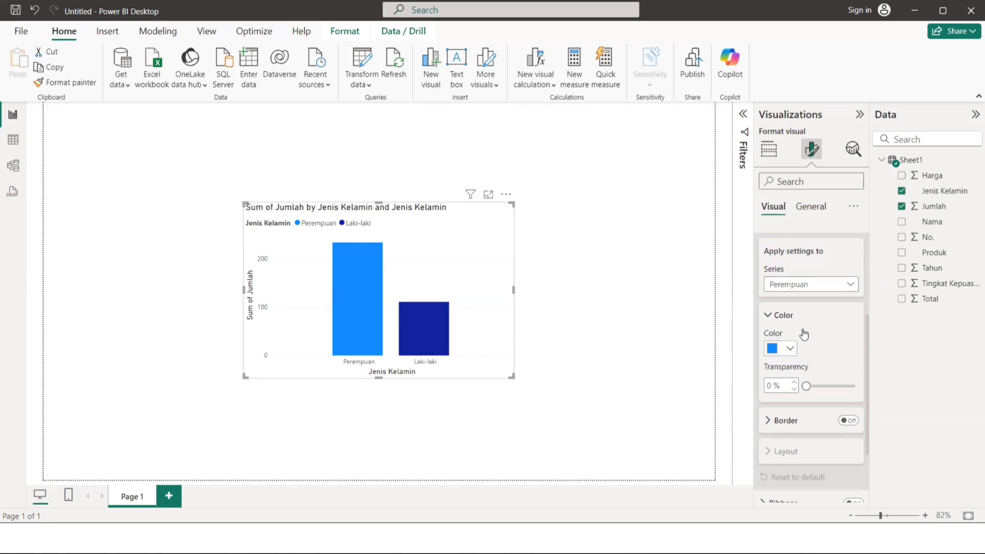
{"action": "left_click", "coordinate": [791, 348]}
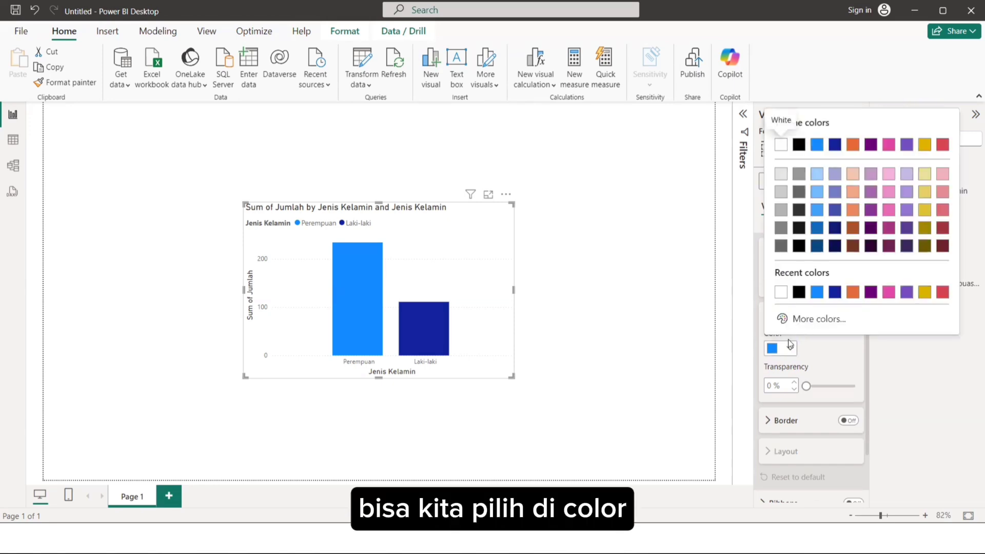
{"action": "left_click", "coordinate": [888, 174]}
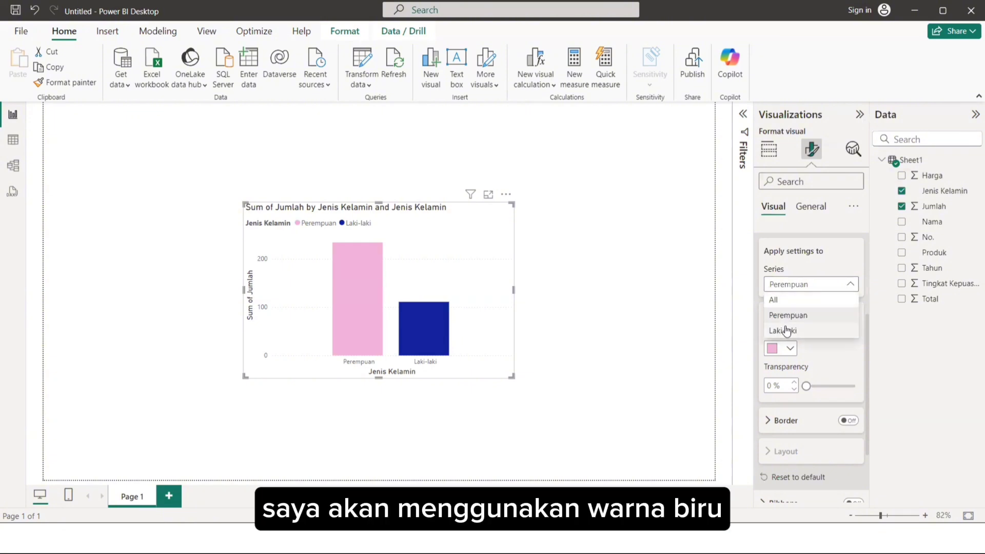
Set the column color of the Laki-laki series to light blue and deselect the chart.
{"action": "left_click", "coordinate": [786, 330]}
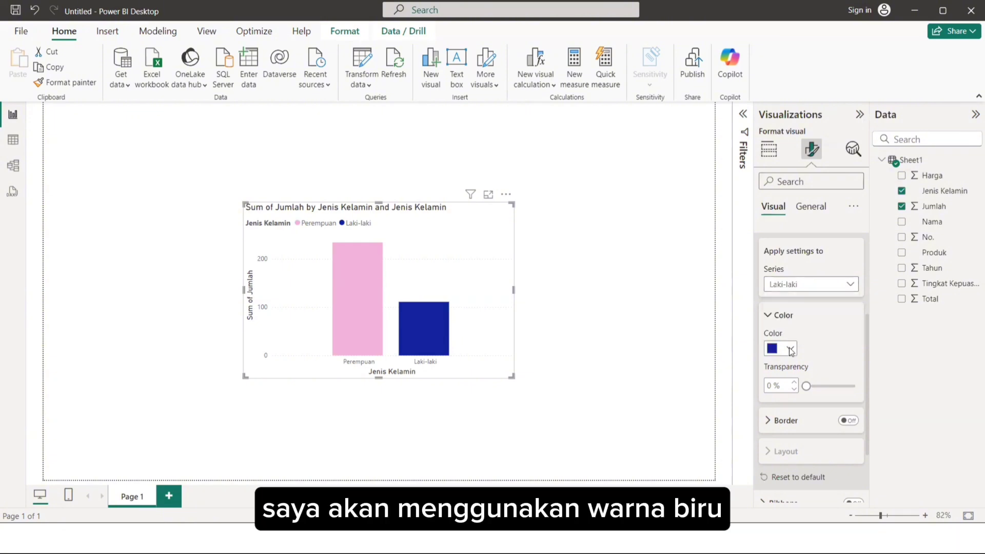
{"action": "left_click", "coordinate": [790, 349]}
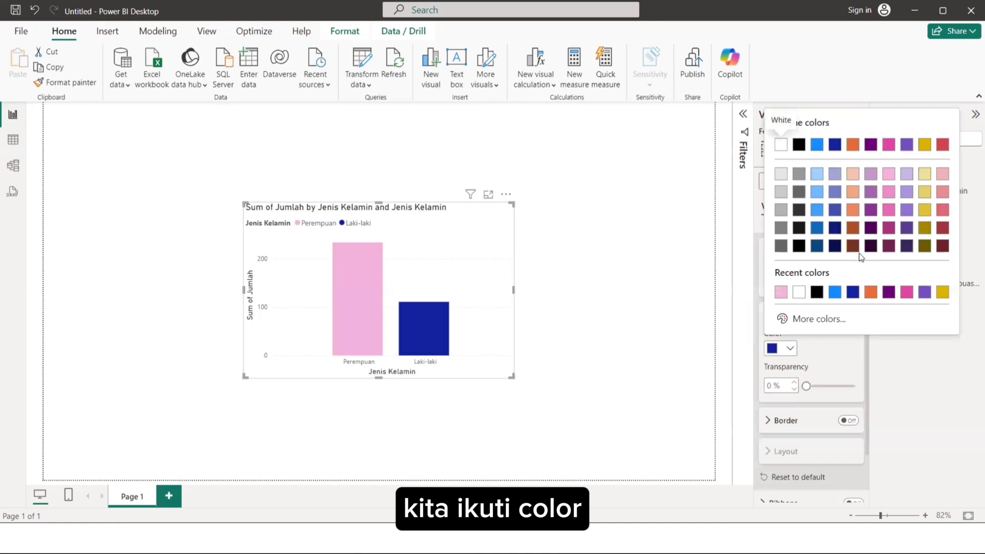
{"action": "left_click", "coordinate": [817, 174]}
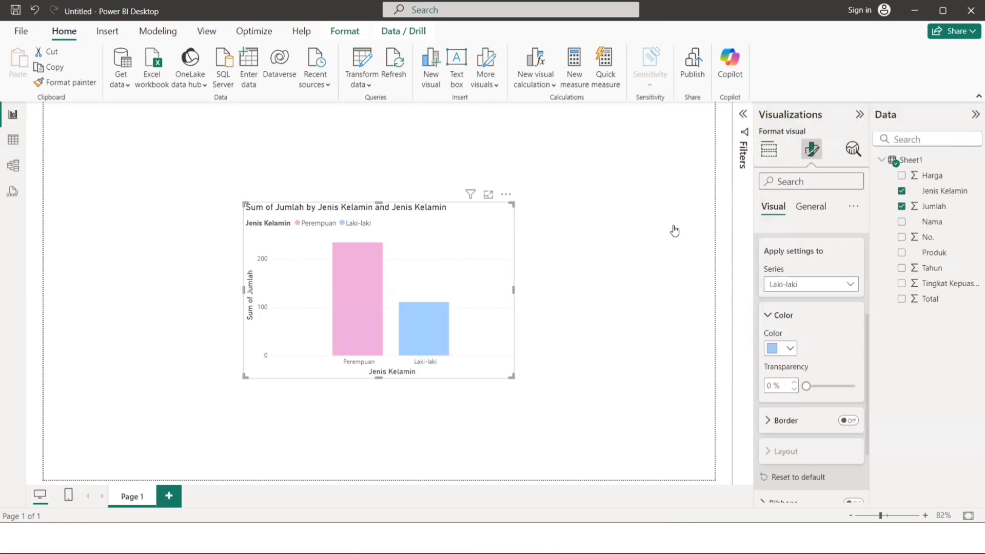
{"action": "scroll", "coordinate": [783, 256], "scroll_direction": "down", "scroll_amount": 2}
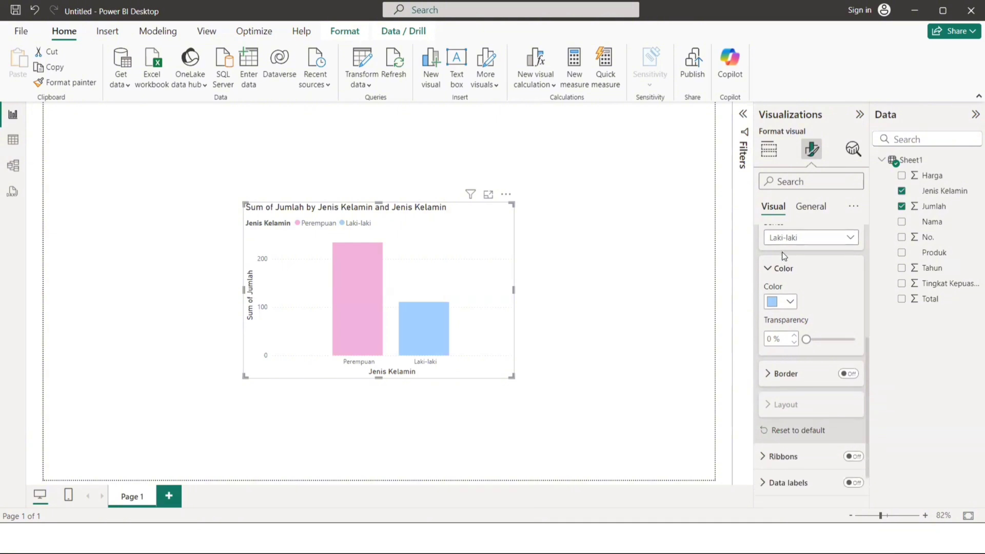
{"action": "scroll", "coordinate": [782, 251], "scroll_direction": "down", "scroll_amount": 1}
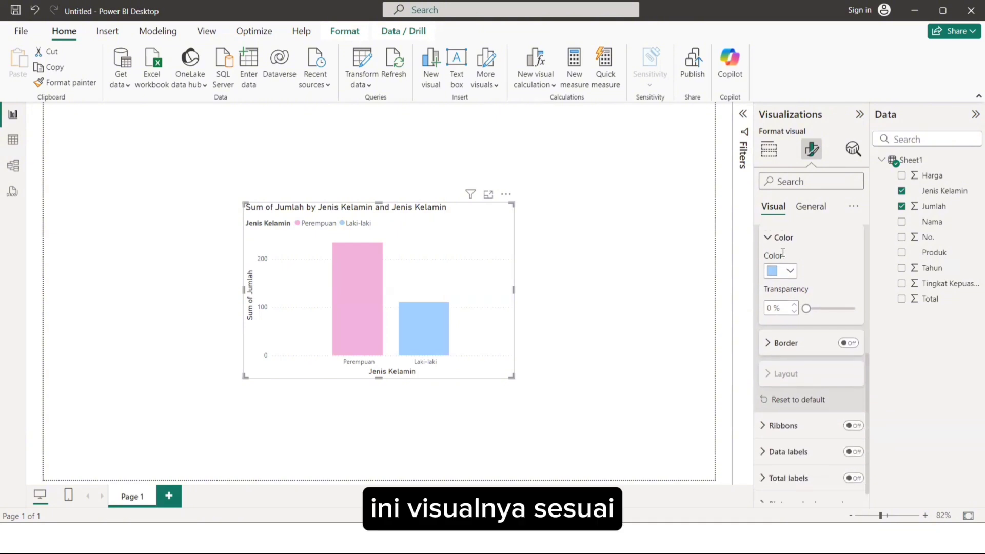
{"action": "left_click", "coordinate": [675, 246]}
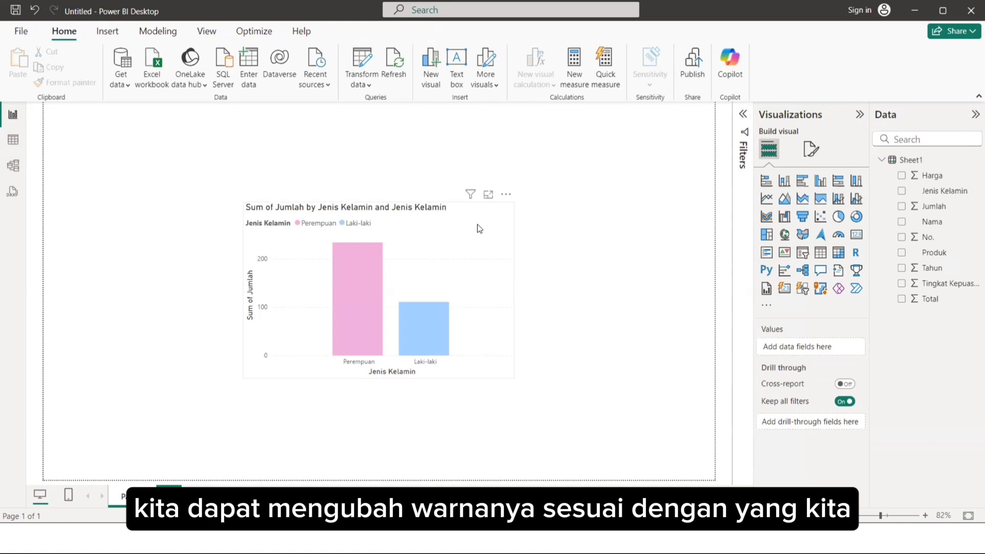
Shift the chart slightly towards the left side of the page and highlight its Perempuan column.
{"action": "left_click_drag", "start_coordinate": [478, 228], "coordinate": [426, 228]}
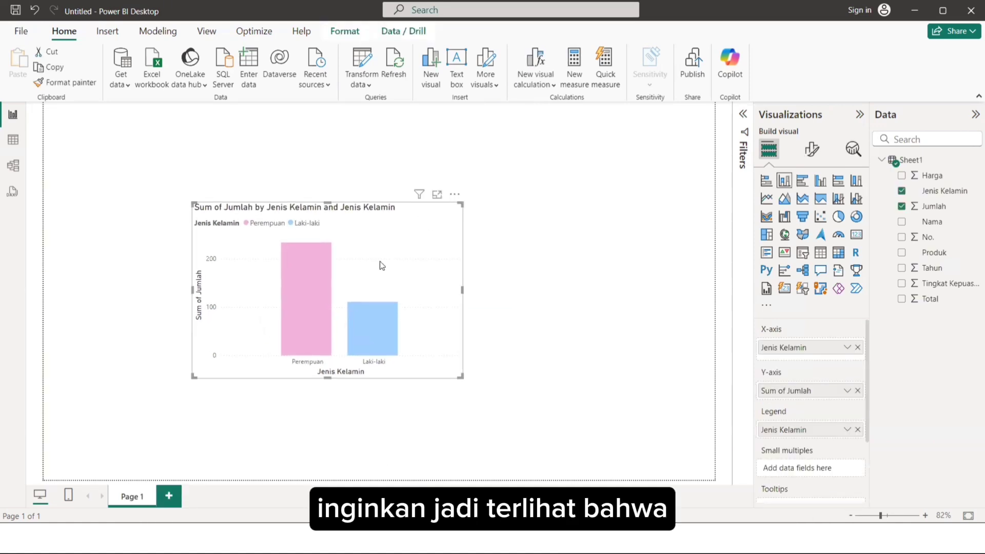
{"action": "left_click_drag", "start_coordinate": [315, 275], "coordinate": [307, 275]}
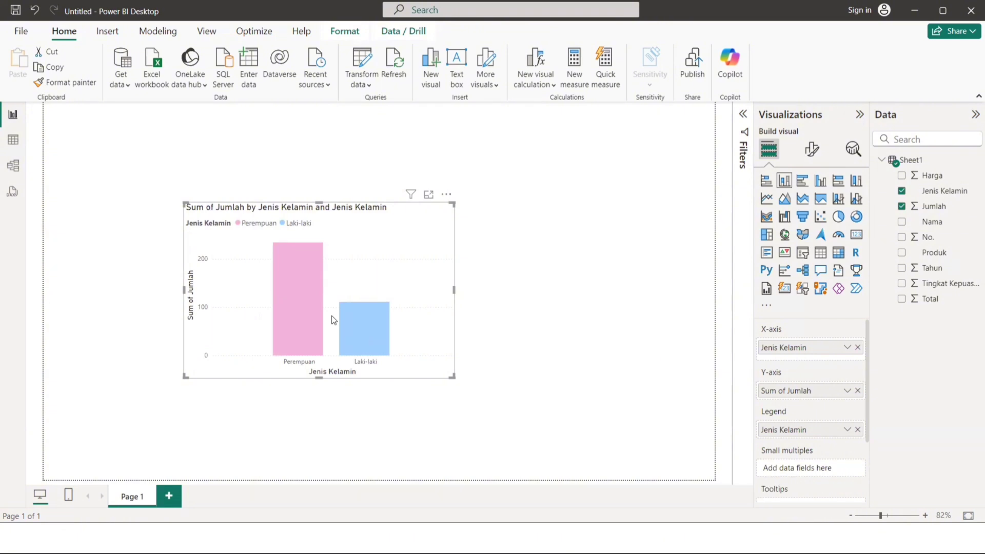
{"action": "left_click", "coordinate": [303, 314]}
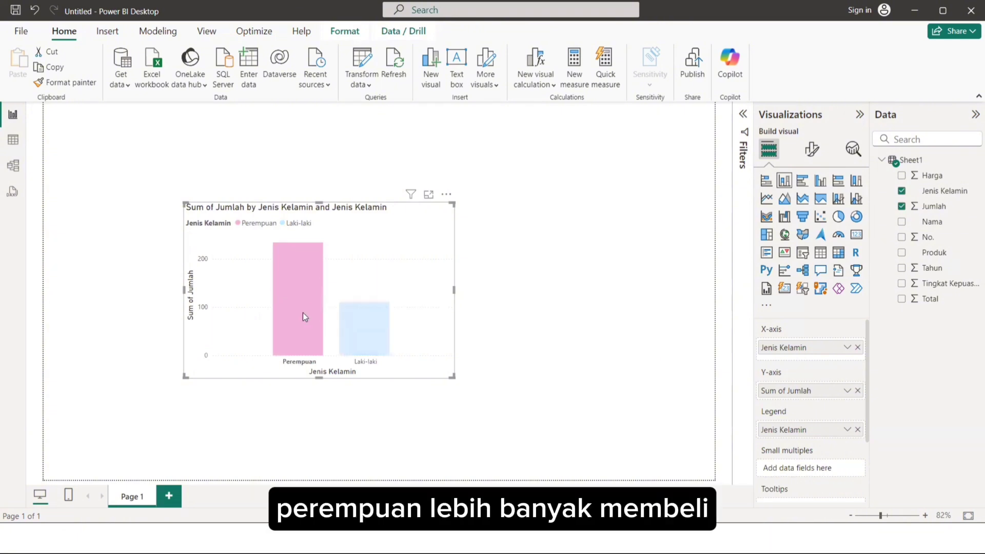
Highlight the Laki-laki column, clear the highlight, and move the column chart to the page's upper-left area.
{"action": "left_click", "coordinate": [360, 321]}
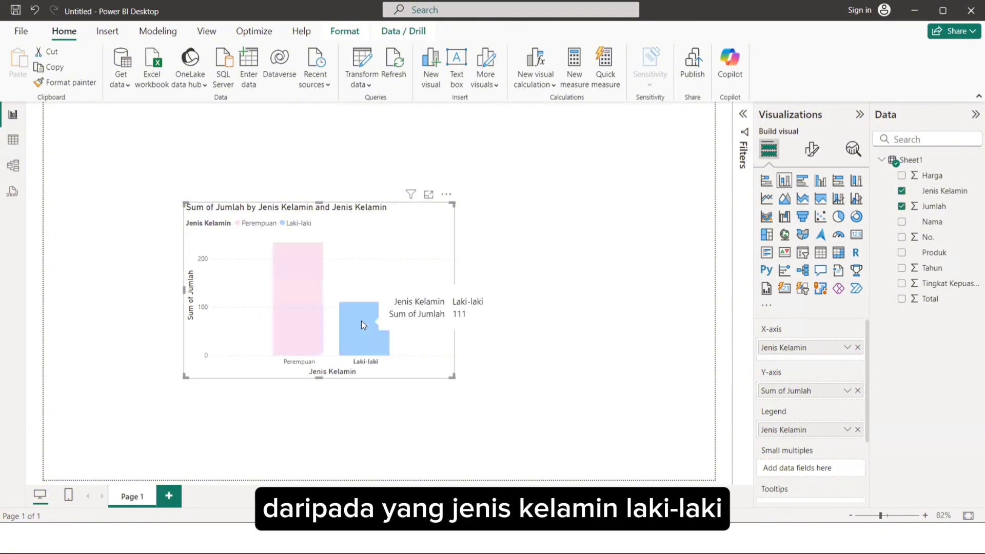
{"action": "left_click", "coordinate": [513, 292]}
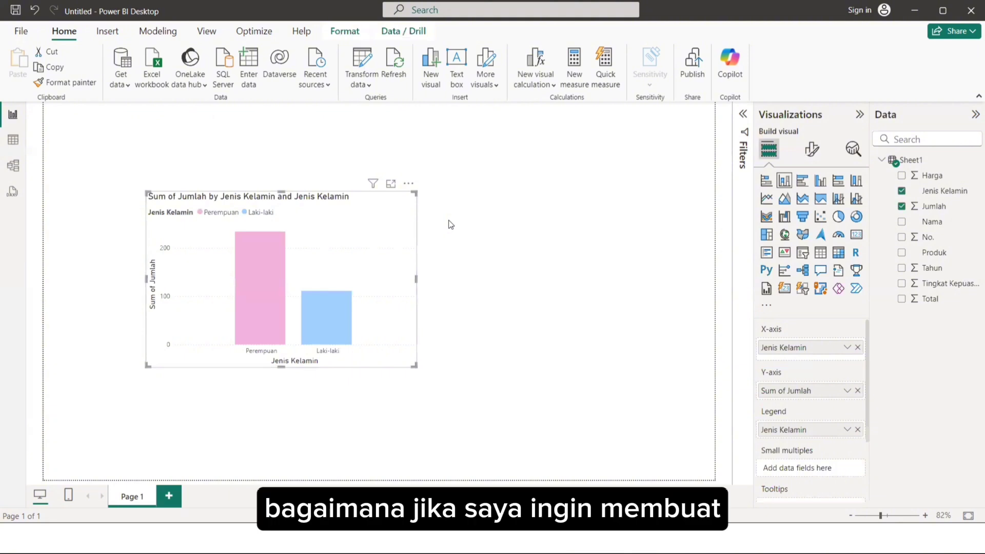
{"action": "left_click", "coordinate": [450, 222]}
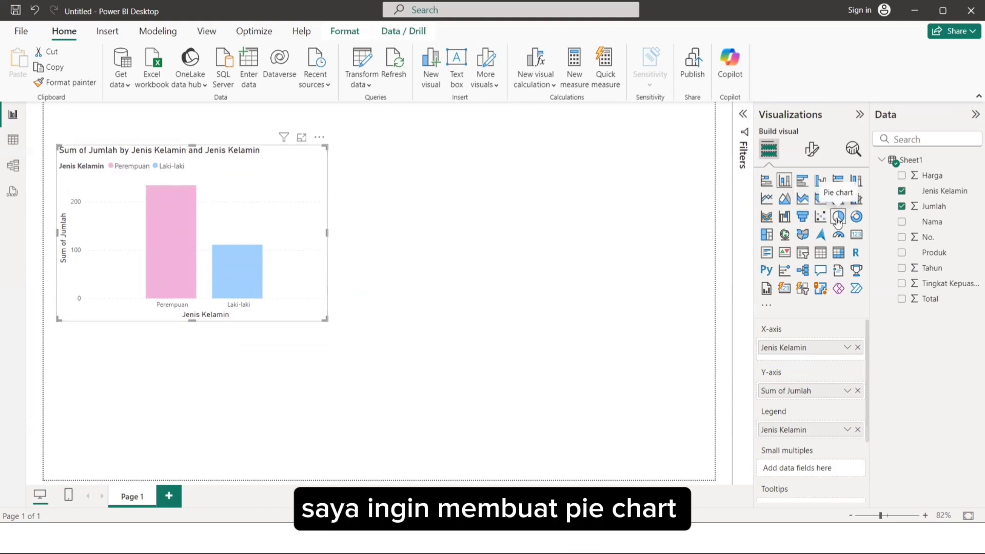
Insert an empty pie chart and place it to the right of the column chart.
{"action": "left_click", "coordinate": [643, 250]}
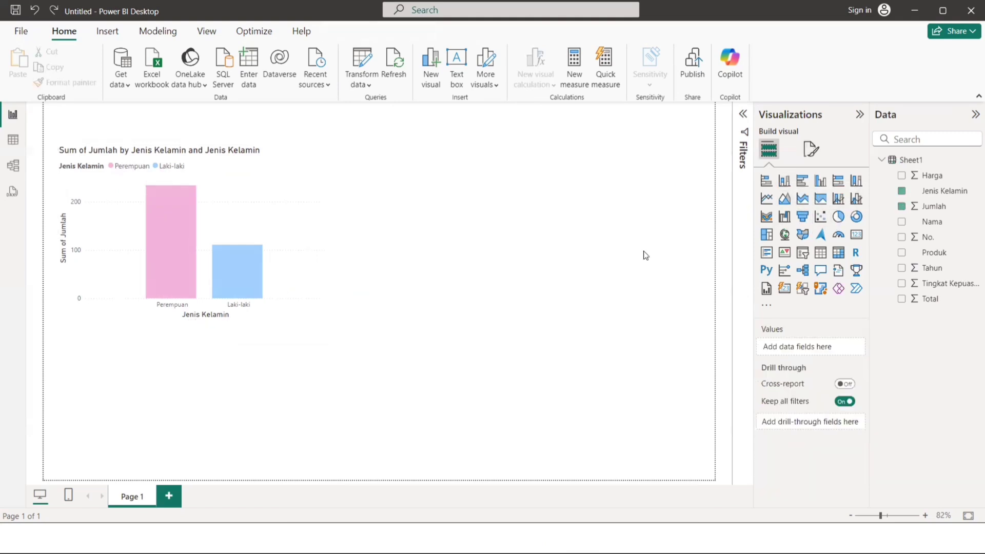
{"action": "left_click", "coordinate": [838, 216]}
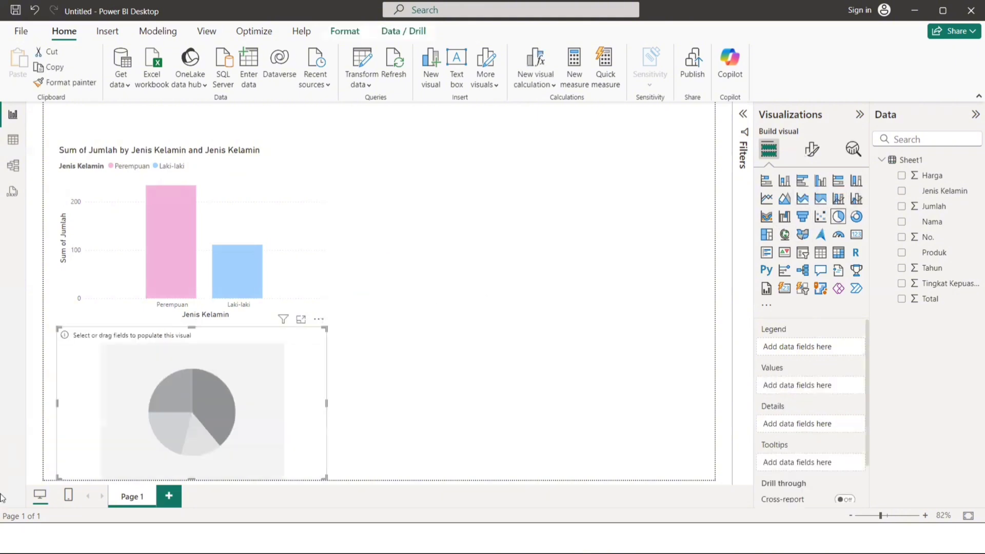
{"action": "left_click_drag", "start_coordinate": [228, 346], "coordinate": [584, 168]}
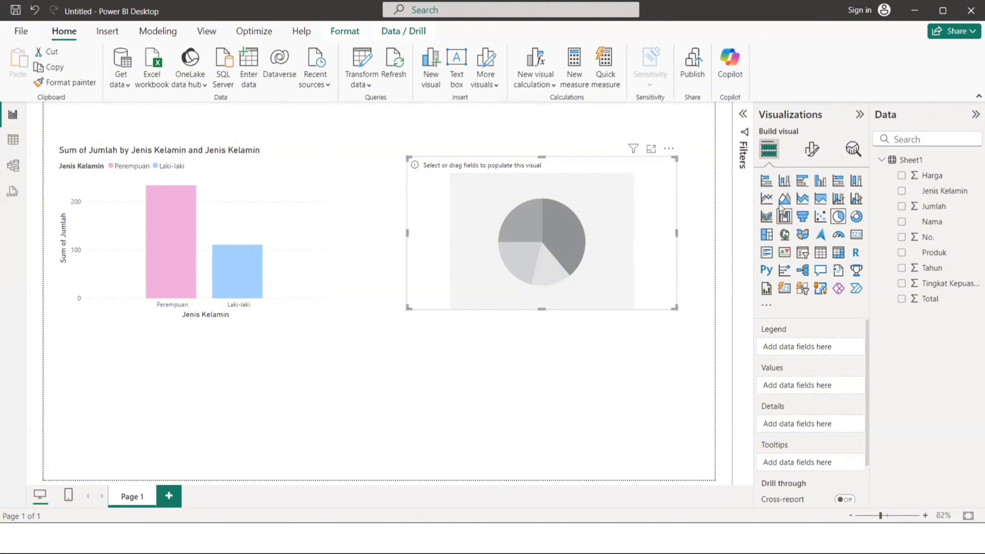
{"action": "left_click_drag", "start_coordinate": [645, 171], "coordinate": [584, 163]}
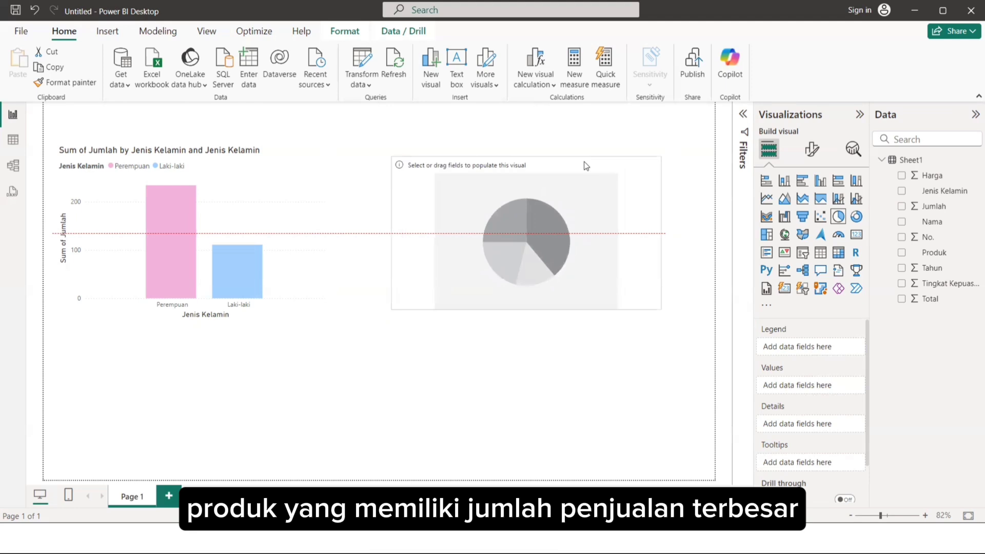
{"action": "left_click_drag", "start_coordinate": [586, 165], "coordinate": [596, 163]}
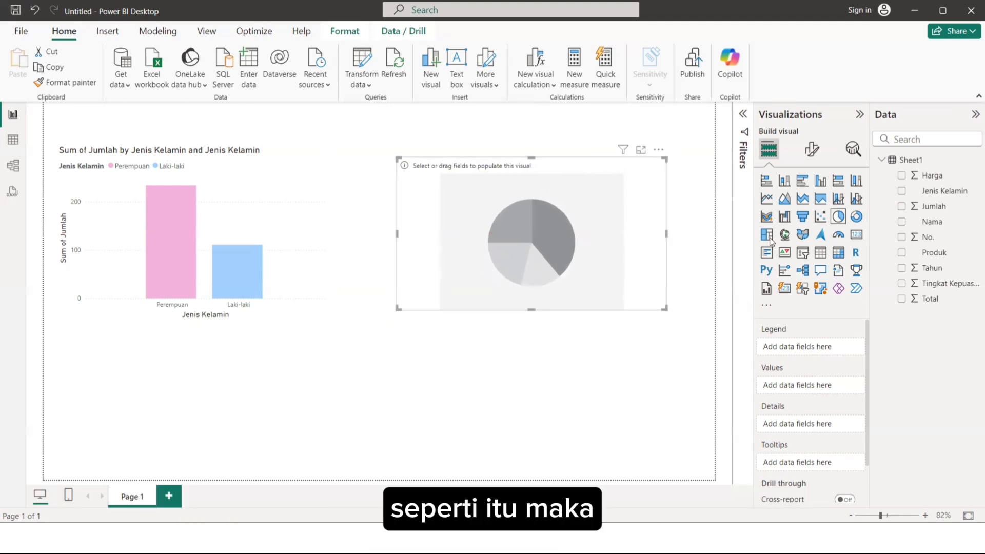
Populate the pie chart with Harga as its values and Produk as its details.
{"action": "scroll", "coordinate": [799, 362], "scroll_direction": "down", "scroll_amount": 2}
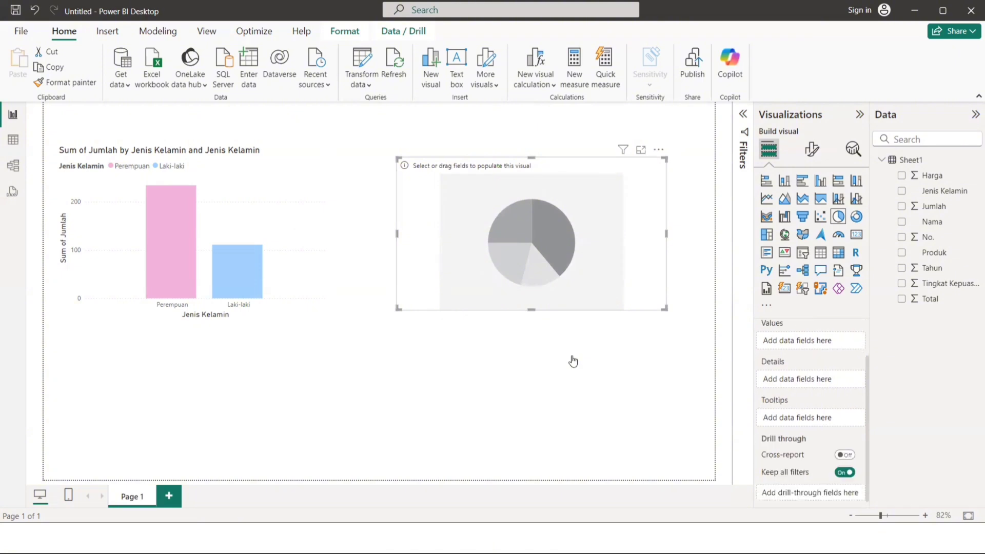
{"action": "left_click", "coordinate": [571, 360]}
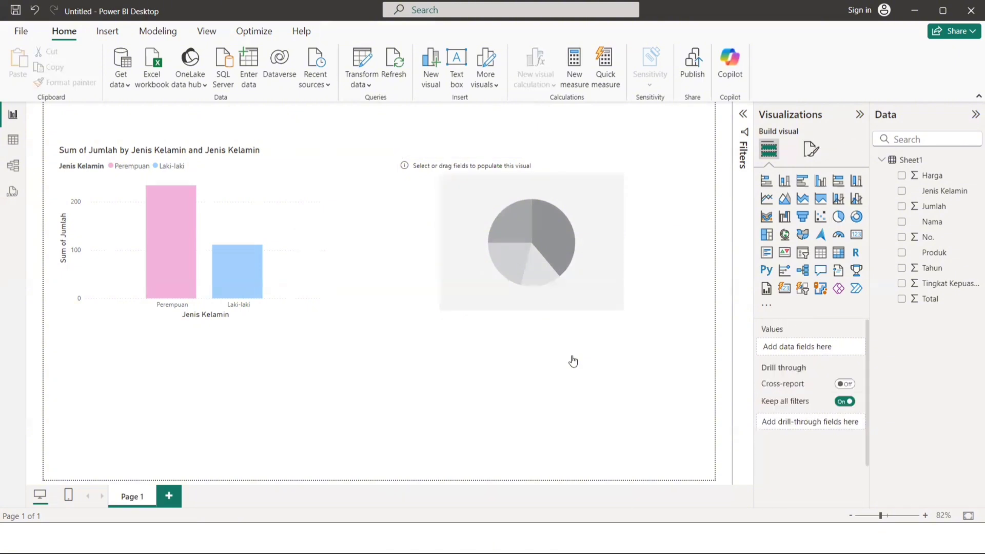
{"action": "left_click", "coordinate": [633, 194]}
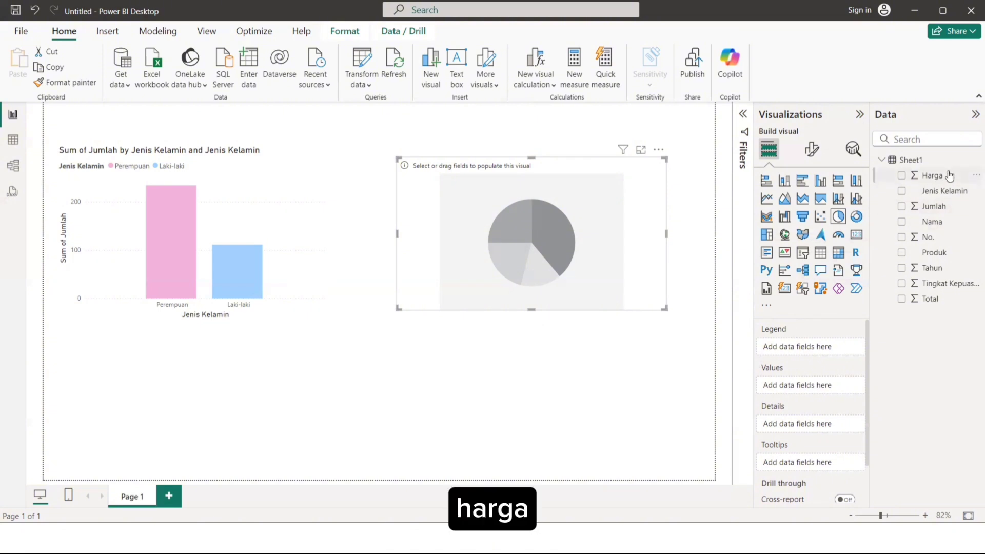
{"action": "left_click_drag", "start_coordinate": [948, 176], "coordinate": [759, 386]}
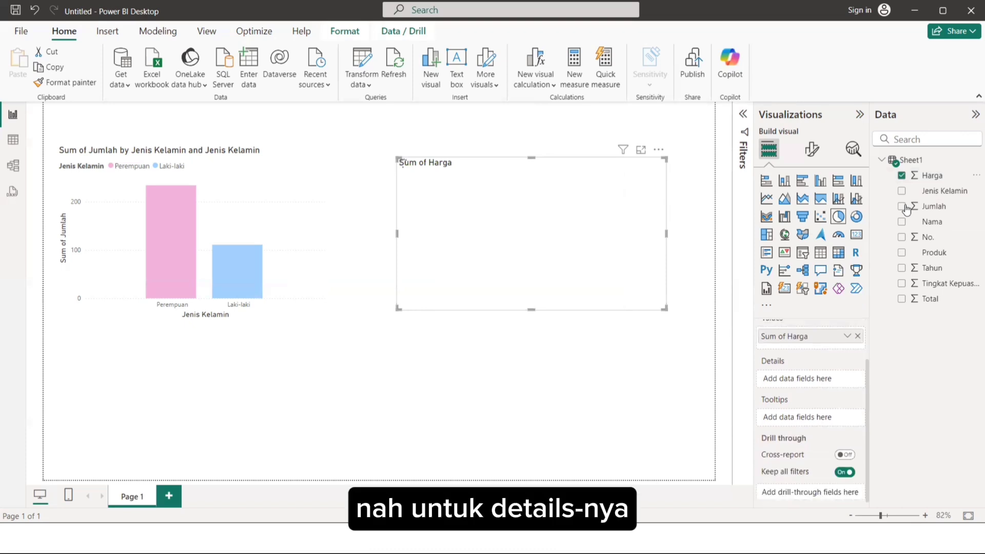
{"action": "left_click_drag", "start_coordinate": [930, 252], "coordinate": [835, 389]}
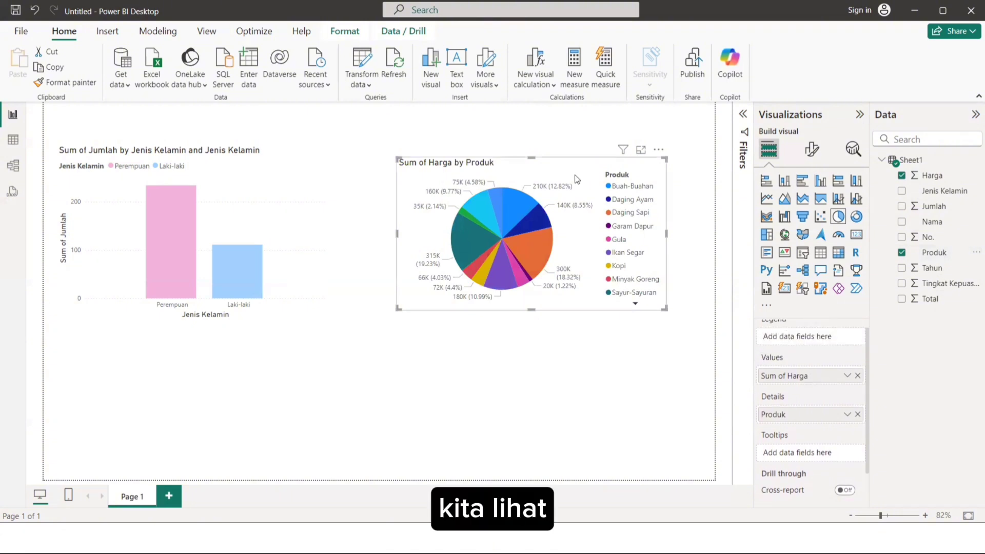
Reposition the pie chart slightly lower and farther away from the column chart.
{"action": "left_click_drag", "start_coordinate": [574, 175], "coordinate": [571, 172]}
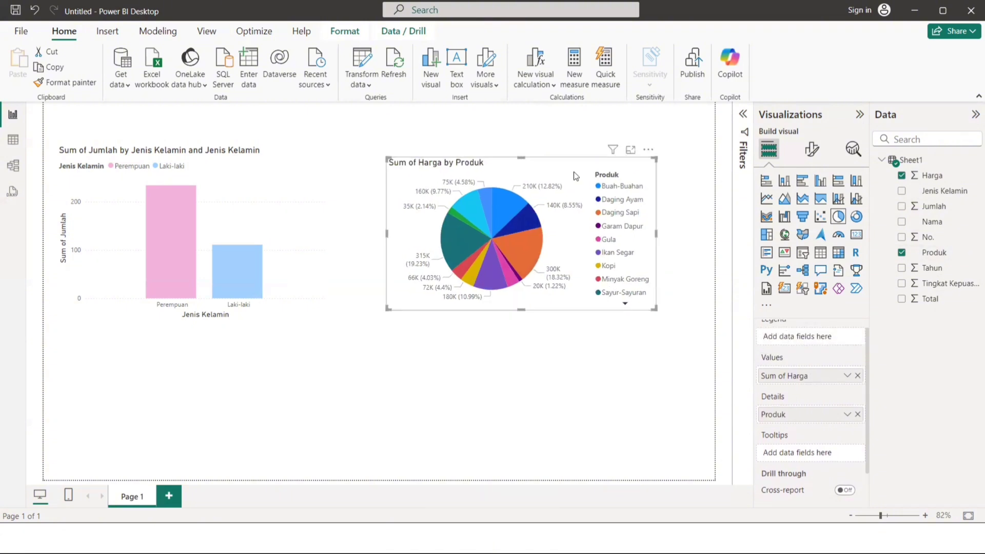
{"action": "scroll", "coordinate": [808, 352], "scroll_direction": "up", "scroll_amount": 1}
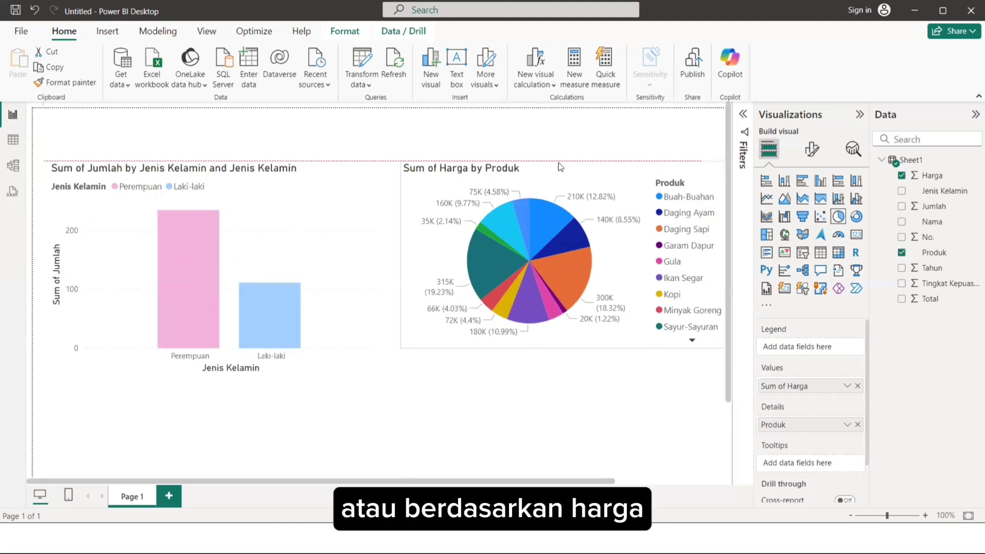
{"action": "left_click_drag", "start_coordinate": [561, 165], "coordinate": [549, 162]}
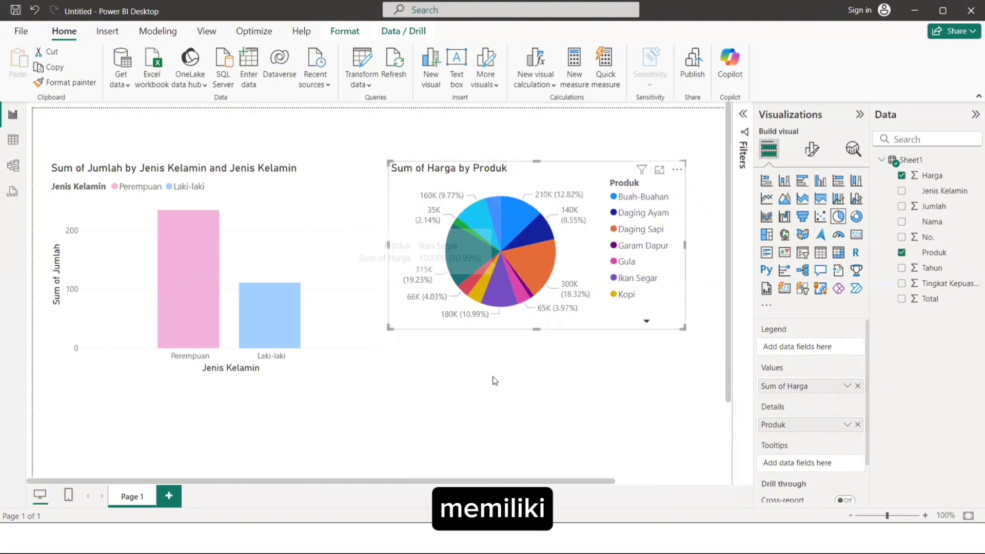
{"action": "scroll", "coordinate": [494, 380], "scroll_direction": "down", "scroll_amount": 3, "text": "ctrl"}
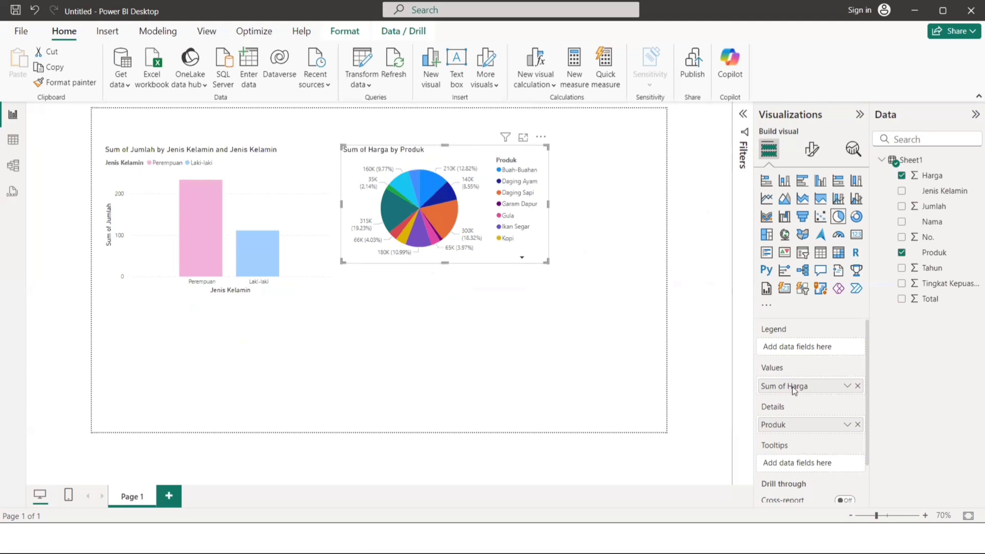
{"action": "scroll", "coordinate": [794, 390], "scroll_direction": "down", "scroll_amount": 2}
{"action": "scroll", "coordinate": [794, 390], "scroll_direction": "up", "scroll_amount": 2}
{"action": "left_click_drag", "start_coordinate": [547, 168], "coordinate": [603, 184]}
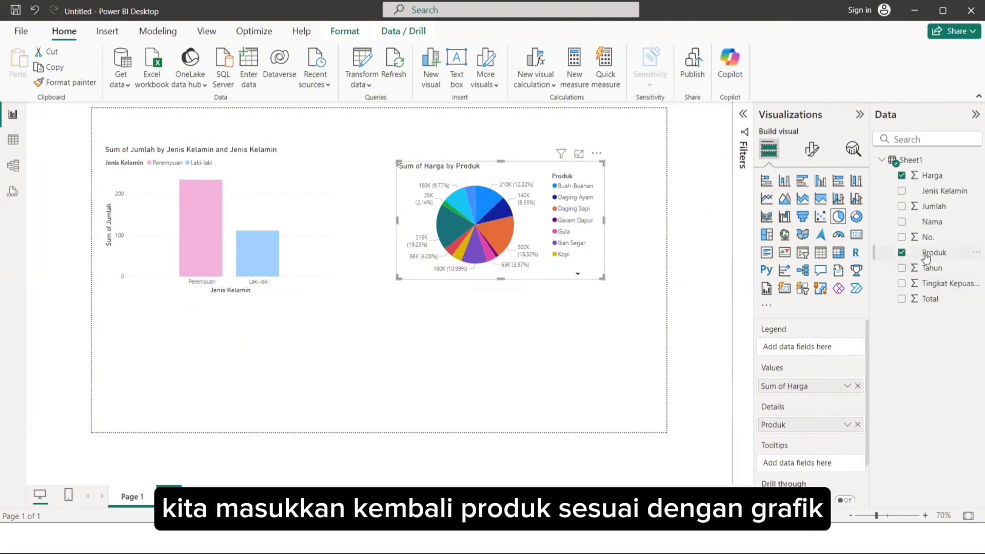
Add Produk as the pie chart's legend and keep the pie chart selected.
{"action": "left_click_drag", "start_coordinate": [926, 256], "coordinate": [803, 352]}
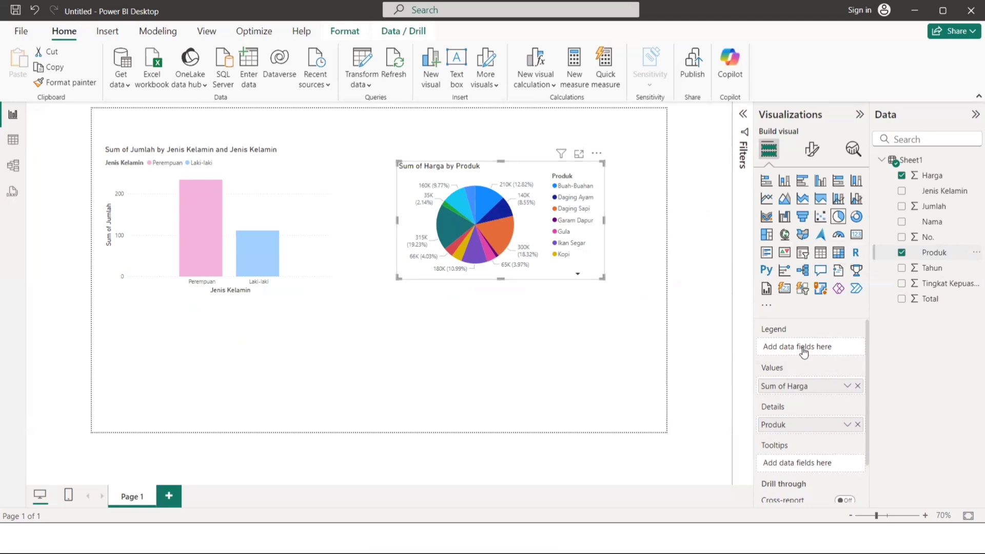
{"action": "left_click", "coordinate": [578, 326]}
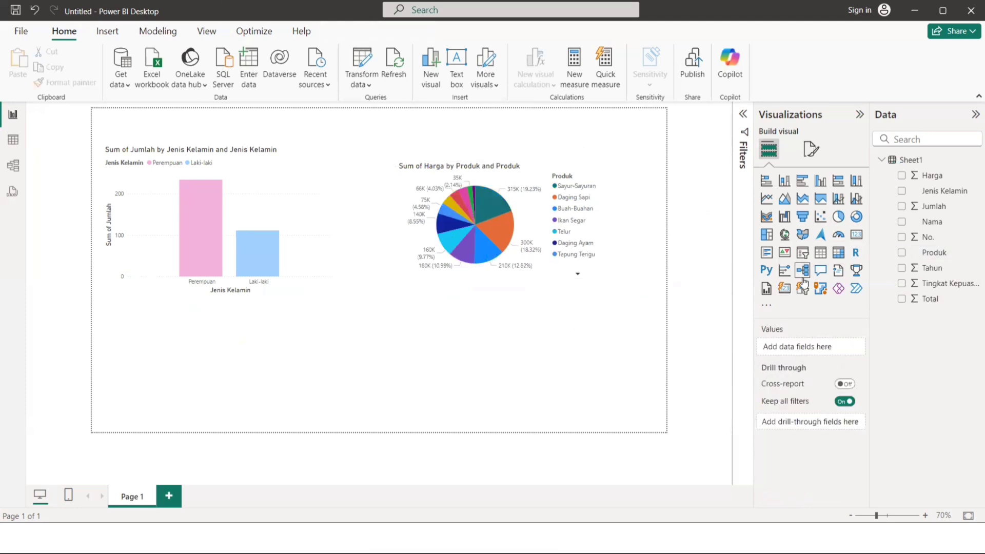
{"action": "left_click", "coordinate": [564, 175]}
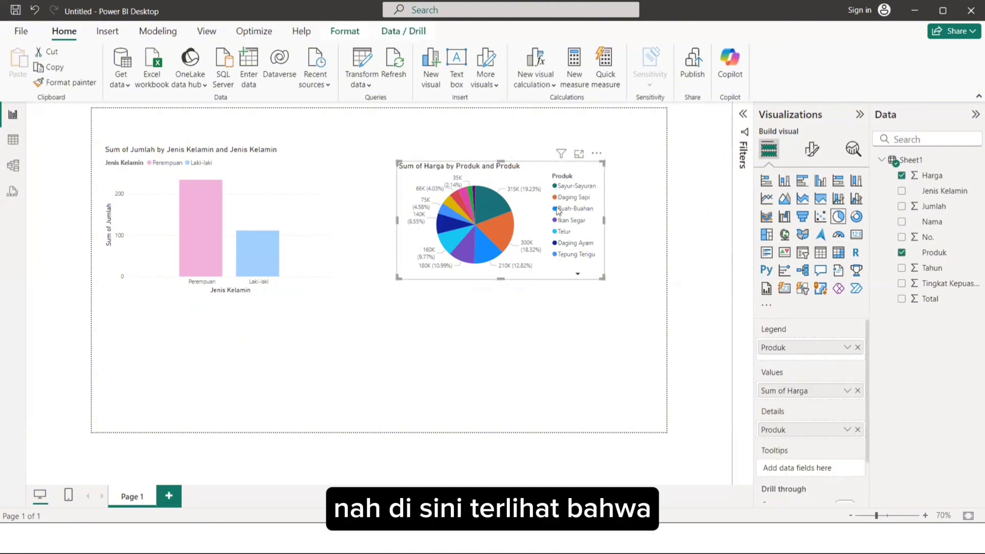
Enlarge the pie chart vertically to fit its whole legend and reposition it in the right half of the page.
{"action": "left_click_drag", "start_coordinate": [558, 211], "coordinate": [547, 241]}
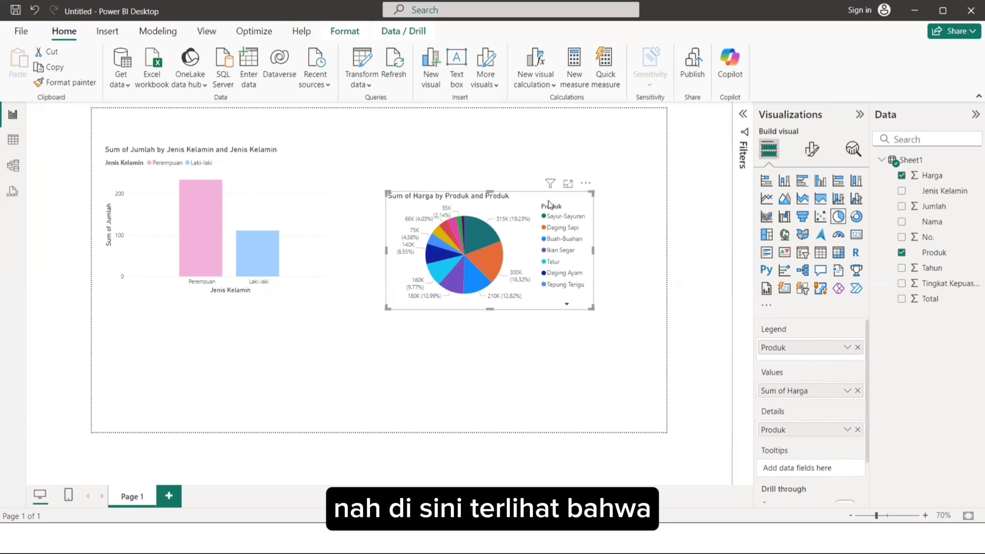
{"action": "left_click_drag", "start_coordinate": [546, 203], "coordinate": [540, 189]}
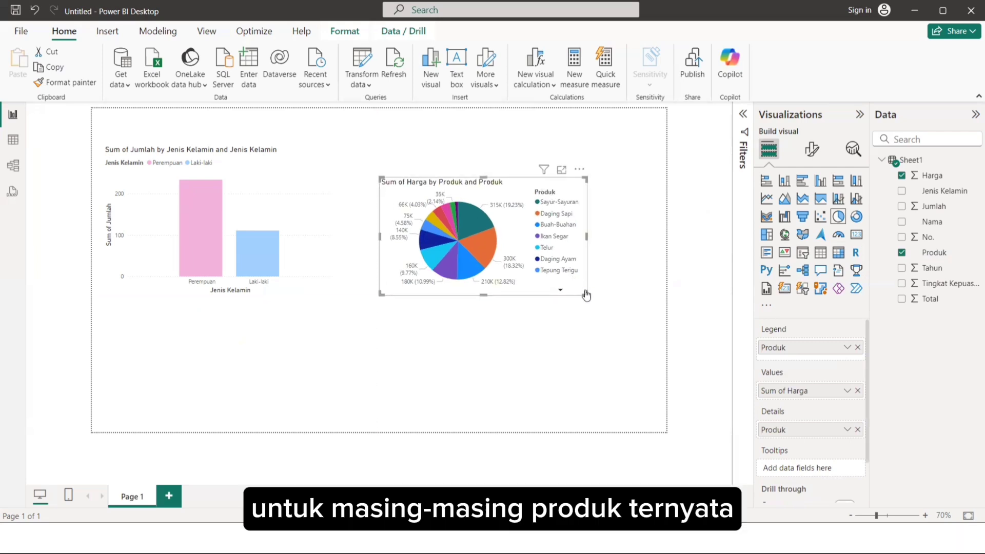
{"action": "left_click_drag", "start_coordinate": [589, 336], "coordinate": [592, 366]}
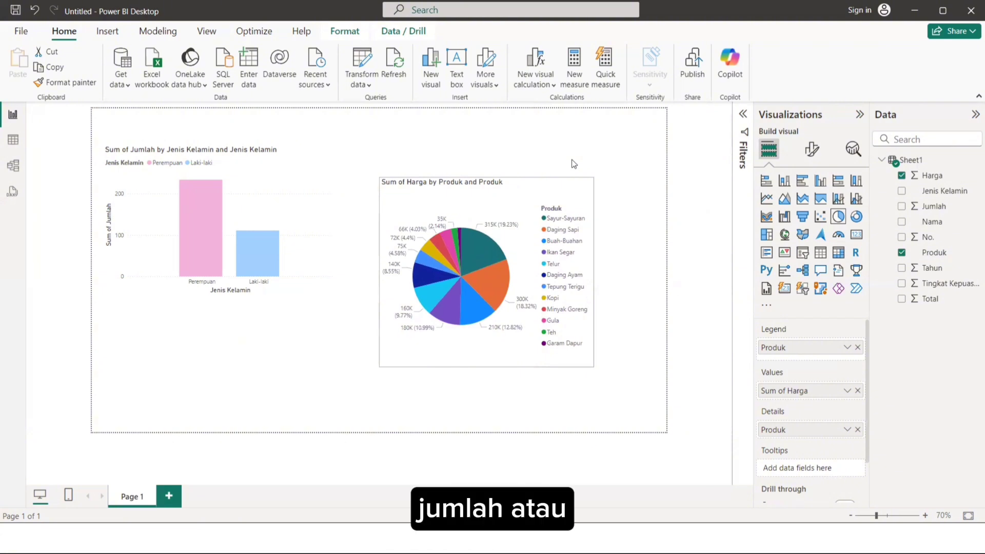
{"action": "left_click_drag", "start_coordinate": [539, 193], "coordinate": [573, 162]}
{"action": "mouse_move", "coordinate": [562, 205]}
{"action": "left_mouse_down"}
{"action": "mouse_move", "coordinate": [566, 189]}
{"action": "mouse_move", "coordinate": [563, 206]}
{"action": "left_mouse_up"}
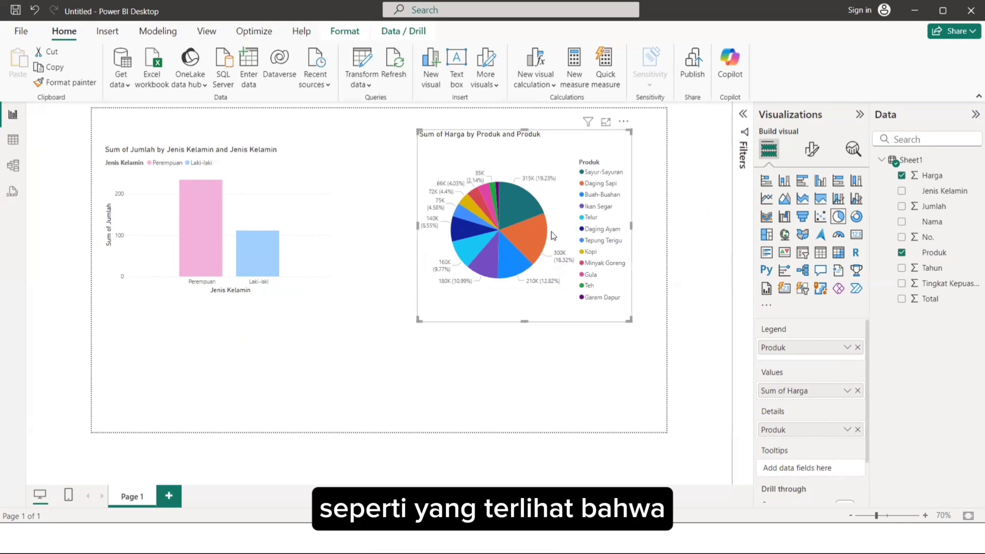
{"action": "mouse_move", "coordinate": [516, 230]}
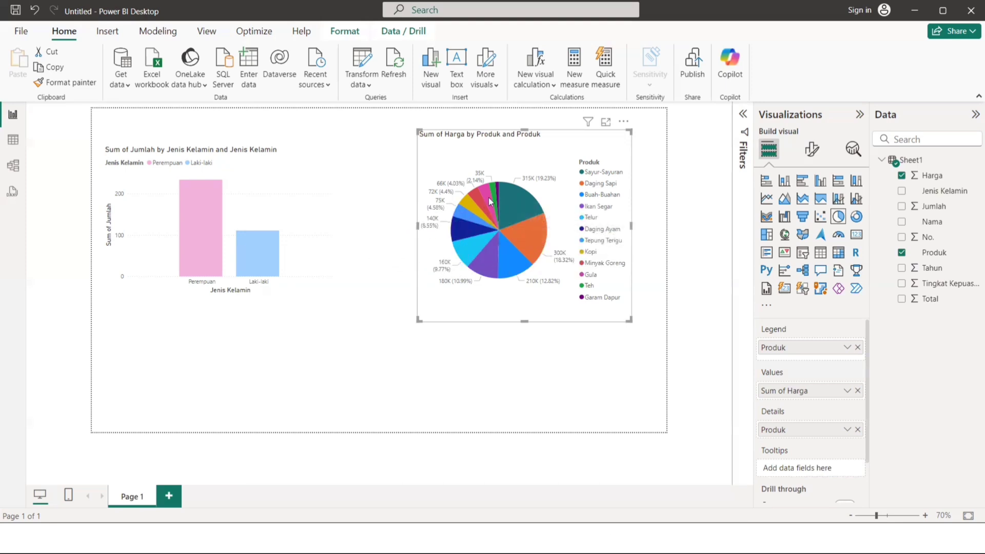
{"action": "mouse_move", "coordinate": [496, 184]}
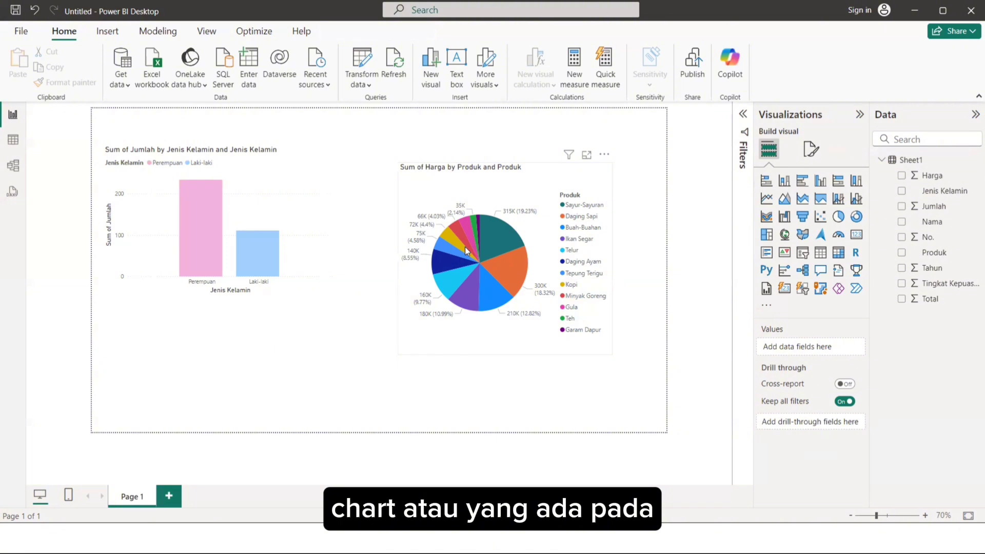
Set the pie chart's background color to light grey in its general effects formatting.
{"action": "left_click", "coordinate": [563, 175]}
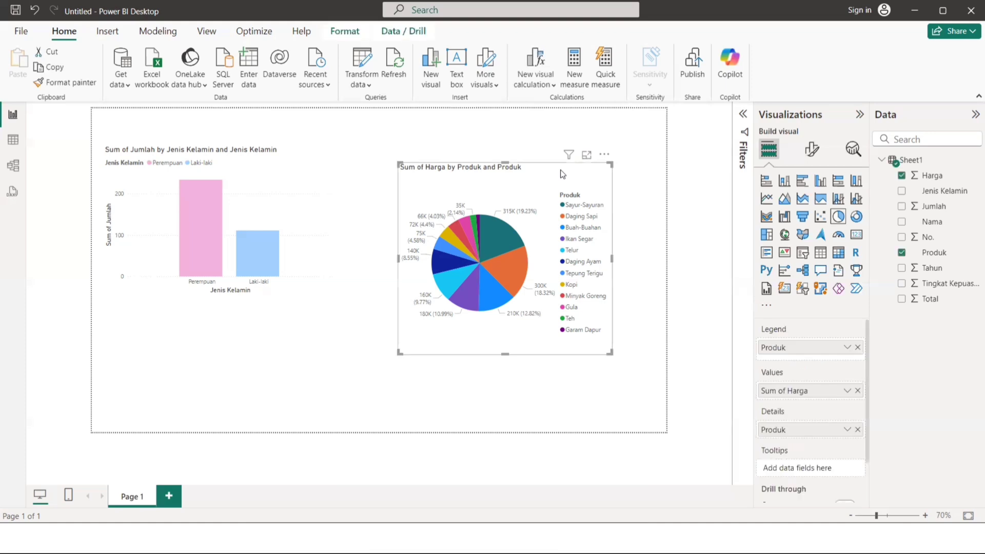
{"action": "left_click", "coordinate": [810, 147]}
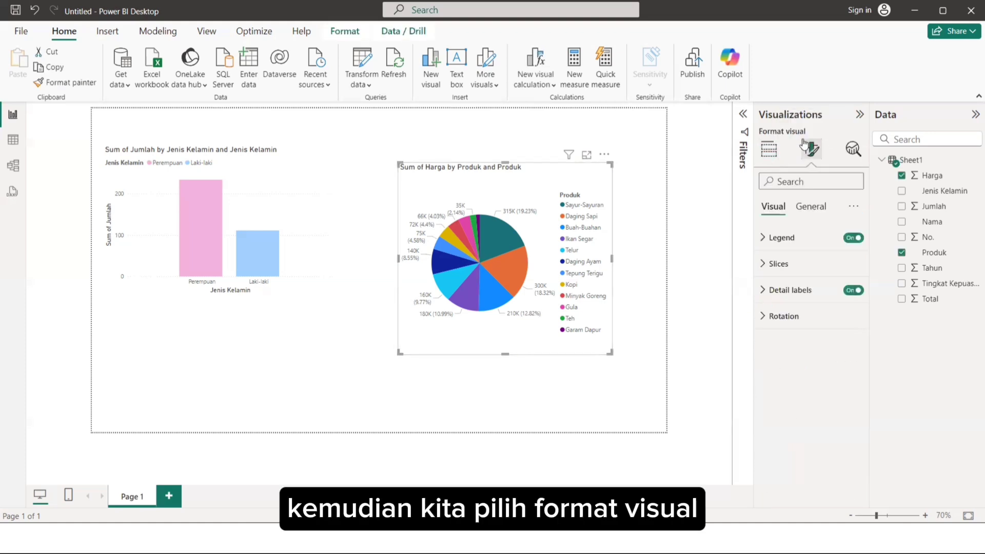
{"action": "left_click", "coordinate": [808, 207]}
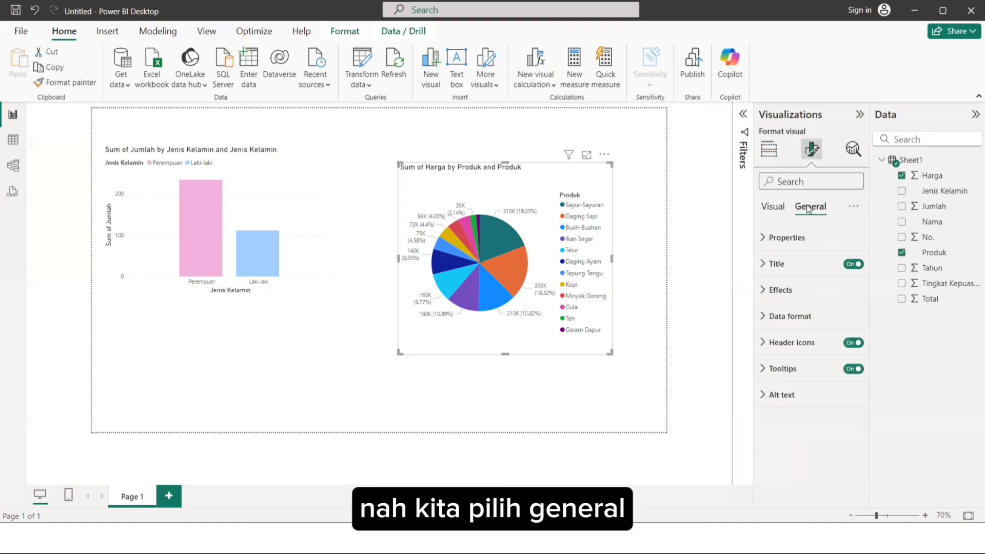
{"action": "left_click", "coordinate": [787, 299]}
{"action": "scroll", "coordinate": [783, 344], "scroll_direction": "down", "scroll_amount": 1}
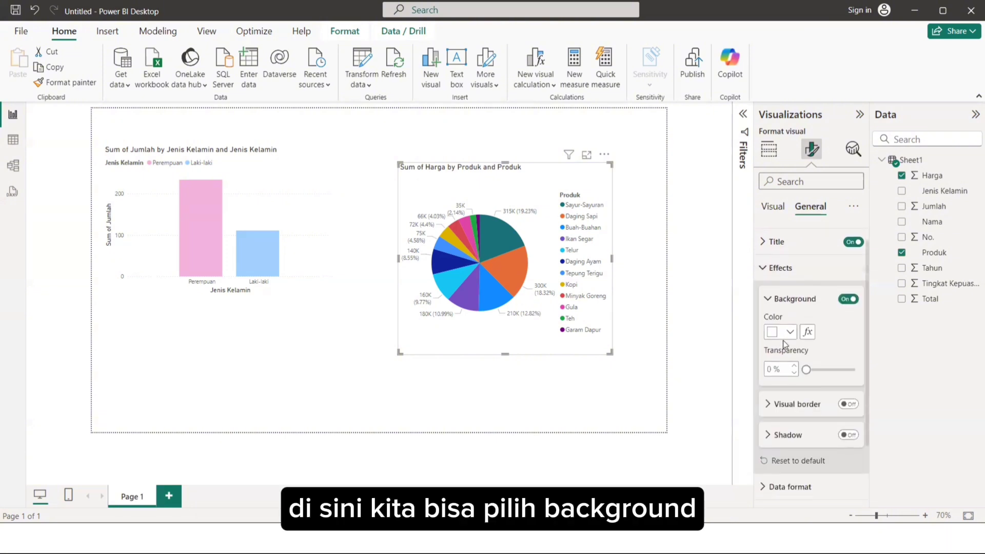
{"action": "left_click", "coordinate": [788, 333]}
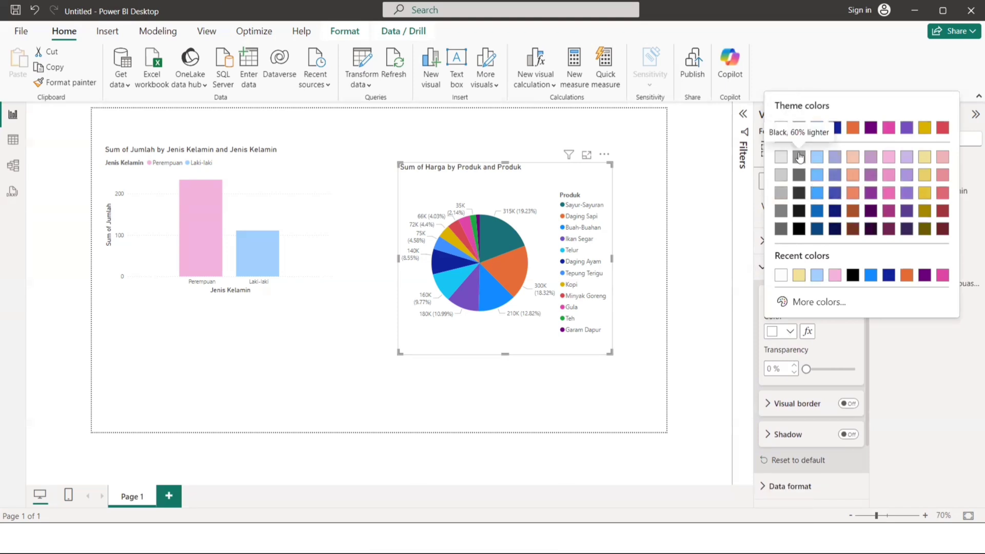
{"action": "left_click", "coordinate": [780, 156]}
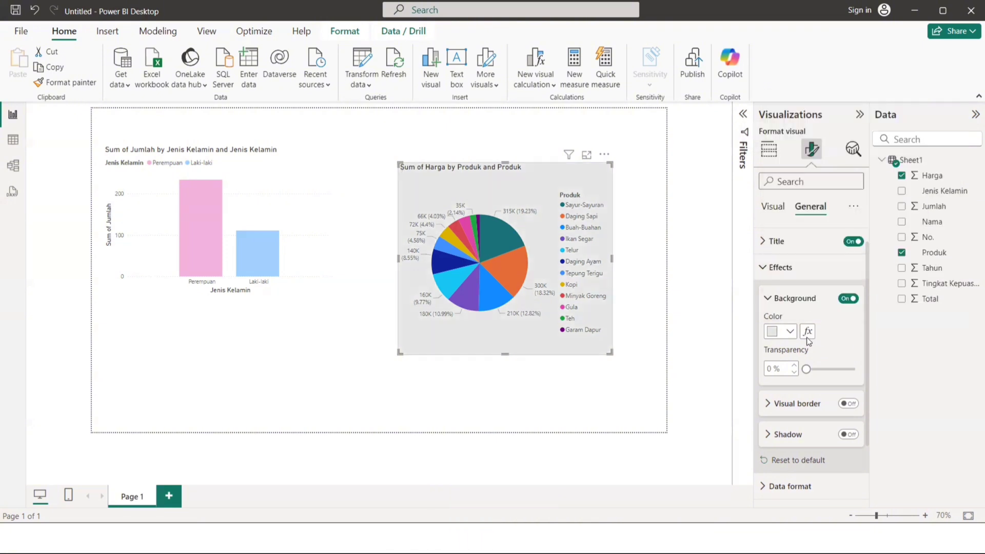
Turn on the pie chart's visual border, keeping it black, and set its width to 2 px.
{"action": "left_click", "coordinate": [794, 403]}
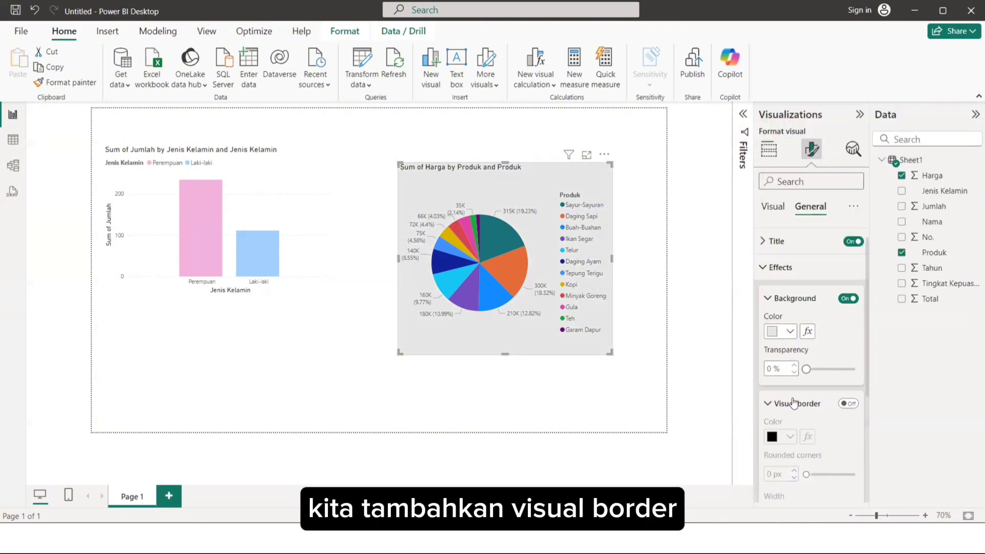
{"action": "scroll", "coordinate": [821, 374], "scroll_direction": "down", "scroll_amount": 1}
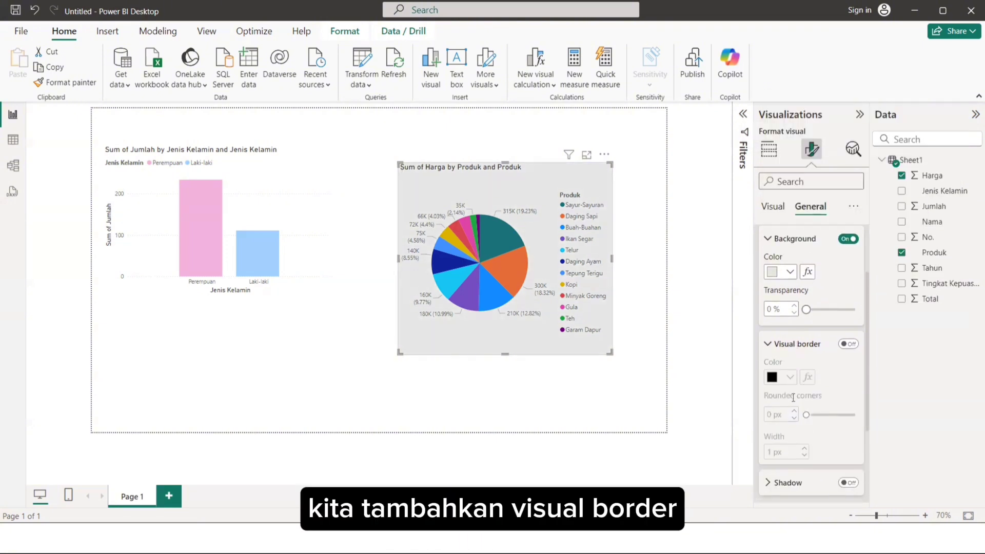
{"action": "left_click", "coordinate": [845, 345]}
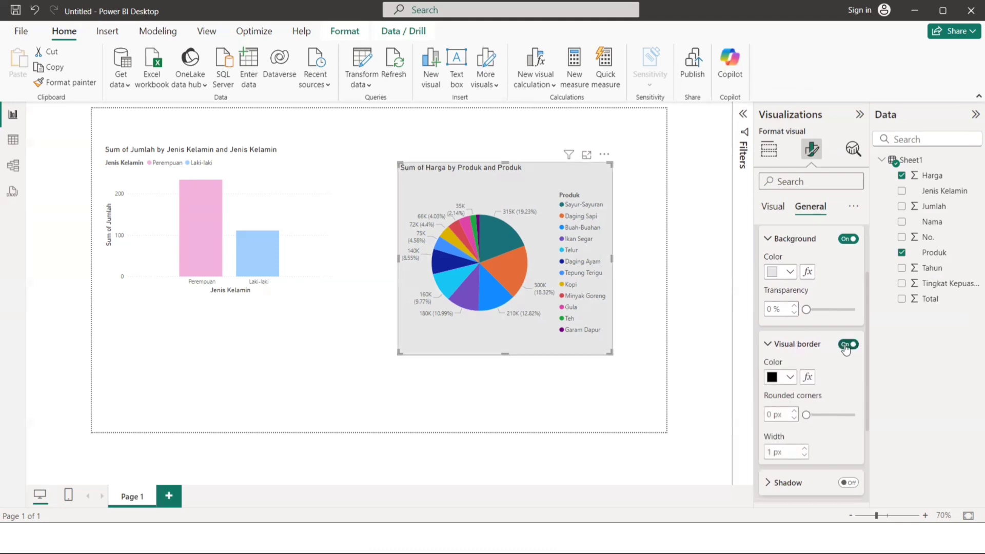
{"action": "left_click", "coordinate": [790, 377]}
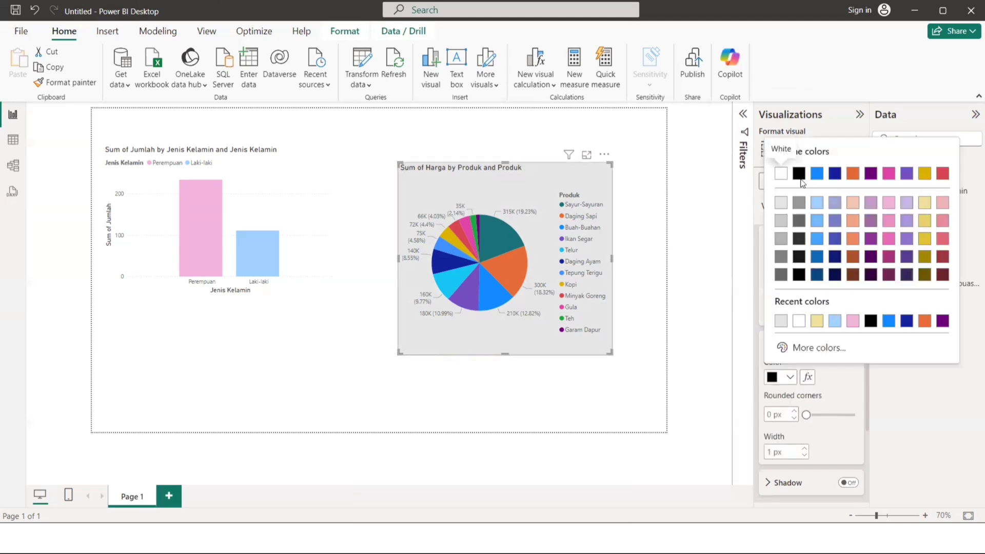
{"action": "left_click", "coordinate": [798, 368]}
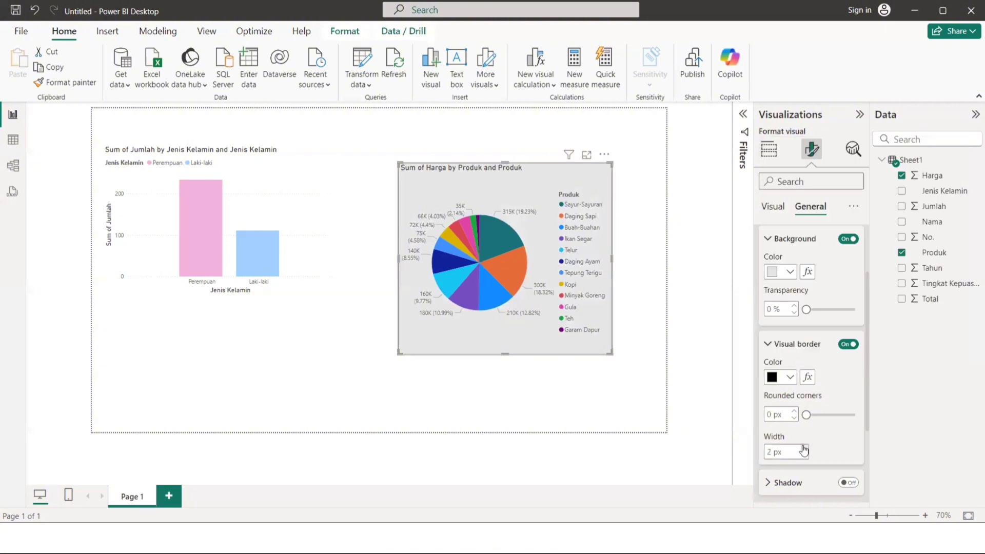
Try a shadow on the pie chart and switch it off again.
{"action": "scroll", "coordinate": [841, 424], "scroll_direction": "down", "scroll_amount": 2}
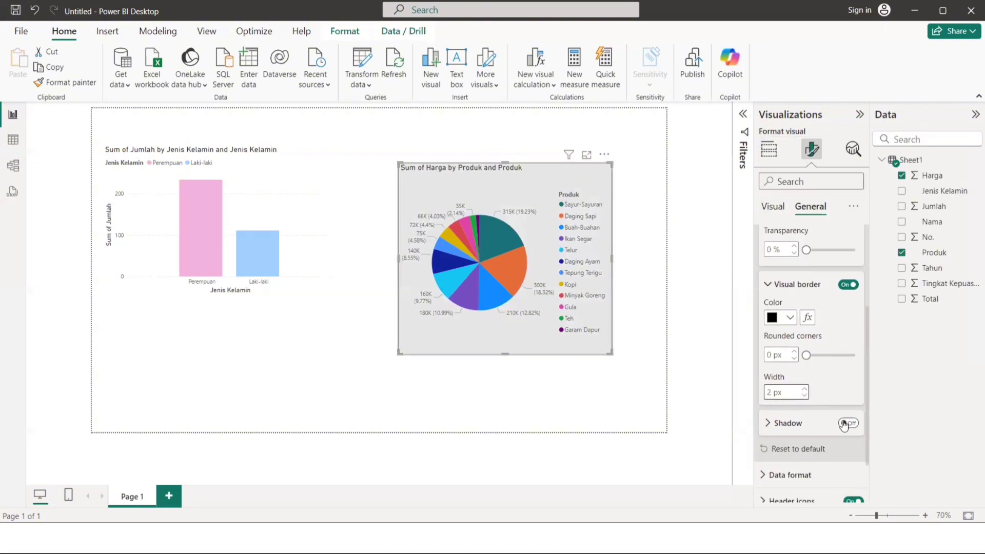
{"action": "left_click", "coordinate": [847, 424]}
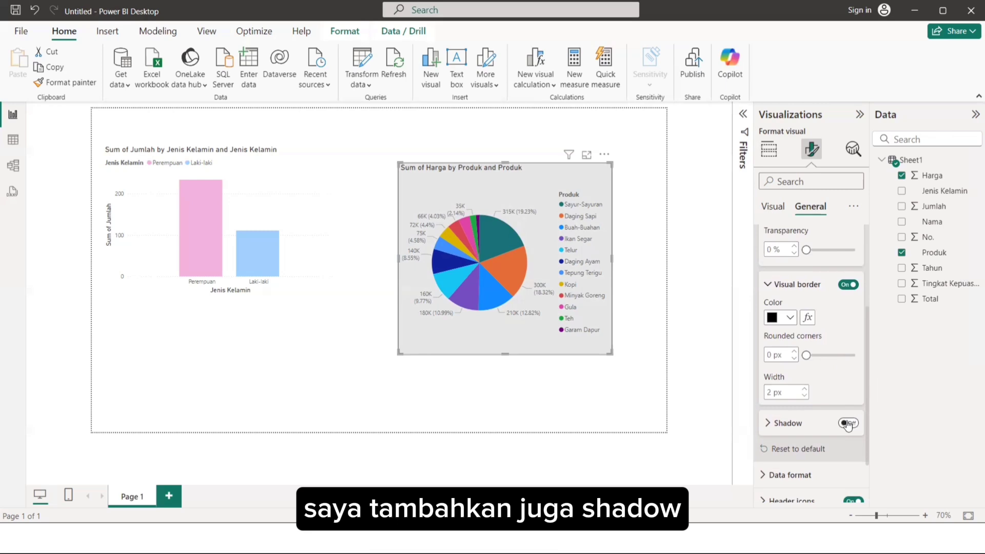
{"action": "left_click", "coordinate": [847, 424]}
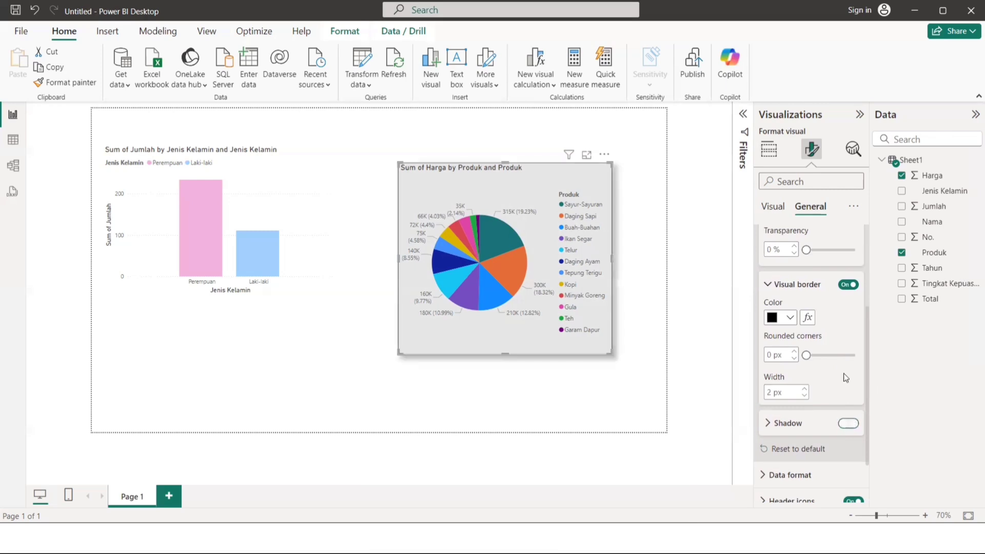
{"action": "left_click", "coordinate": [848, 422]}
{"action": "scroll", "coordinate": [805, 409], "scroll_direction": "down", "scroll_amount": 1}
{"action": "scroll", "coordinate": [805, 410], "scroll_direction": "up", "scroll_amount": 3}
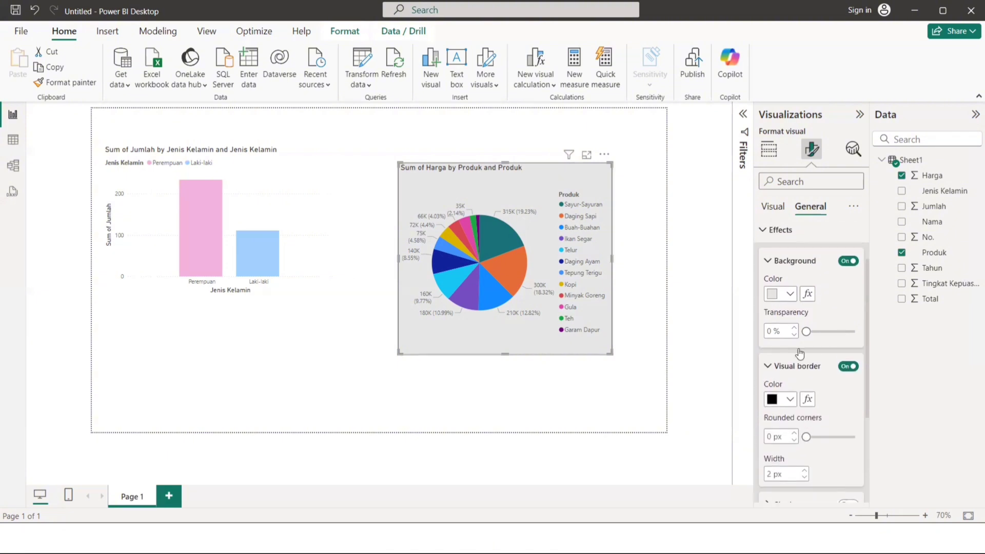
Move the pie chart slightly up and left, and shift the column chart slightly right and down.
{"action": "left_click", "coordinate": [634, 216]}
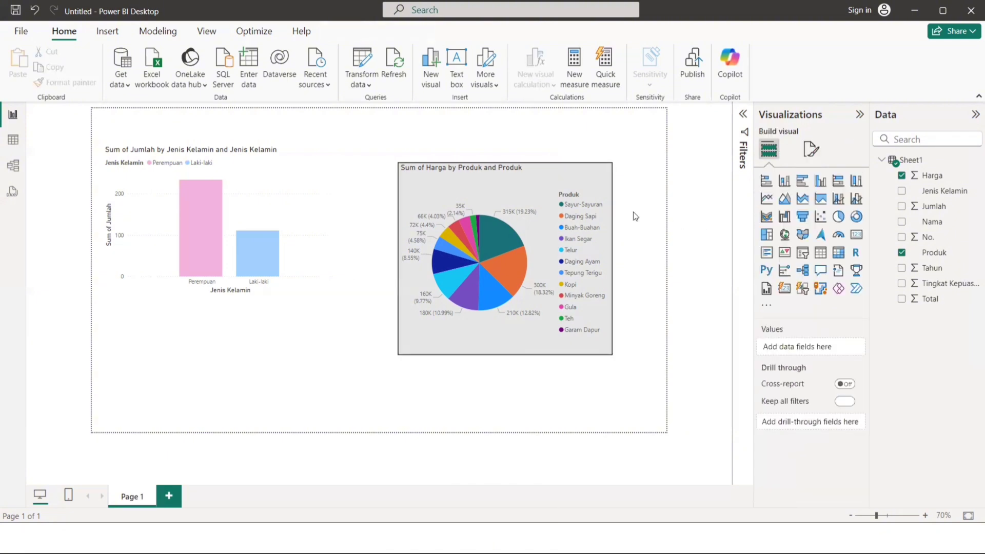
{"action": "left_click_drag", "start_coordinate": [568, 172], "coordinate": [561, 150]}
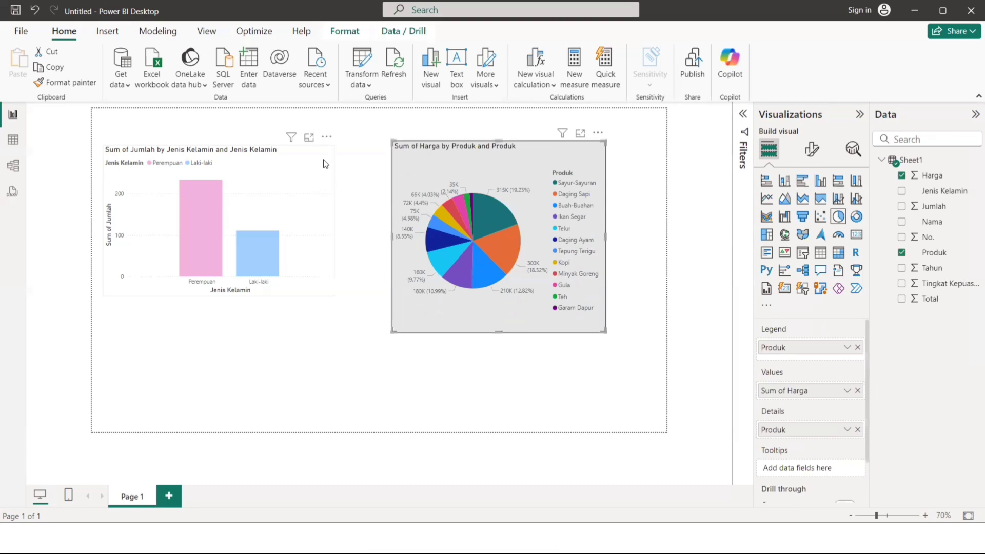
{"action": "left_click_drag", "start_coordinate": [323, 164], "coordinate": [340, 168]}
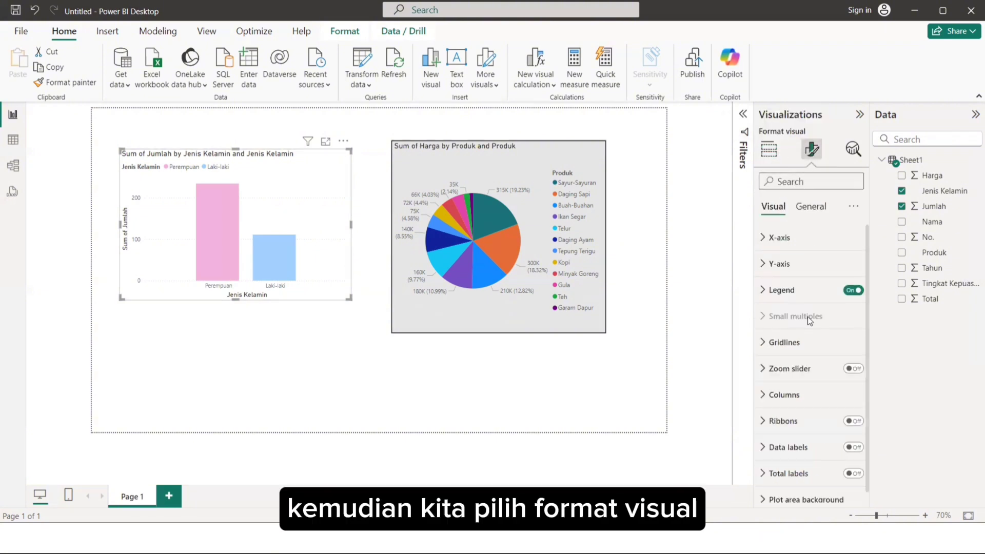
Set the column chart's background color to light grey in its general effects formatting.
{"action": "left_click", "coordinate": [809, 208]}
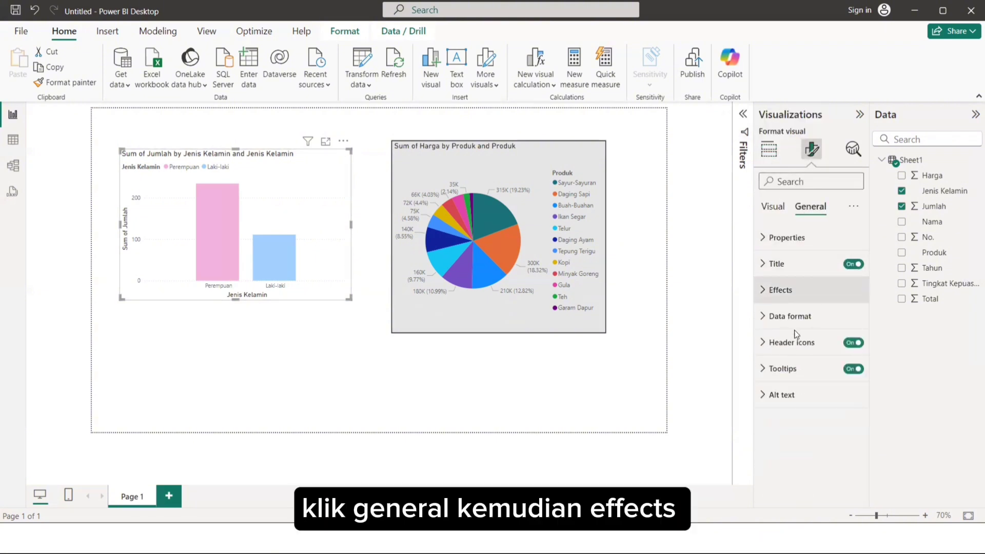
{"action": "left_click", "coordinate": [780, 290]}
{"action": "left_click", "coordinate": [788, 355]}
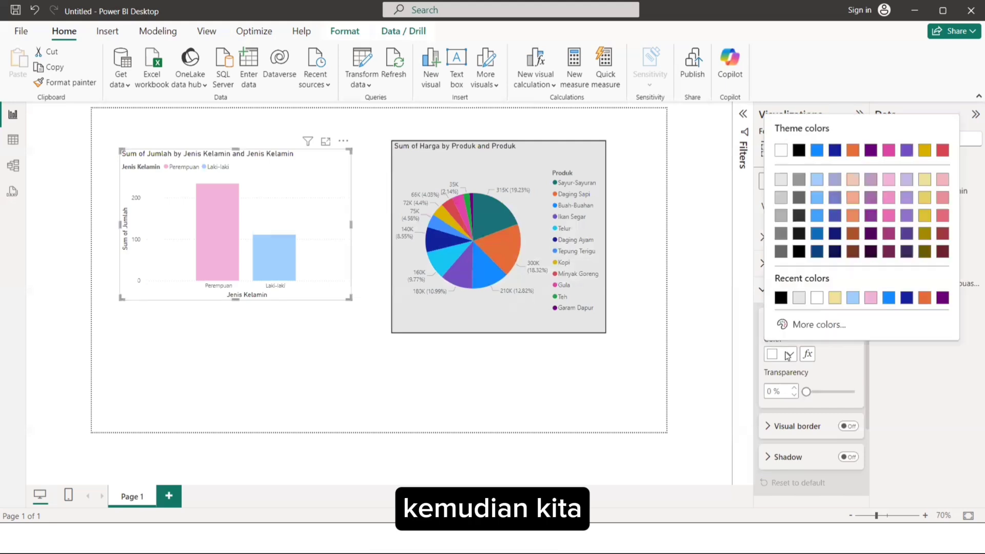
{"action": "left_click", "coordinate": [800, 297]}
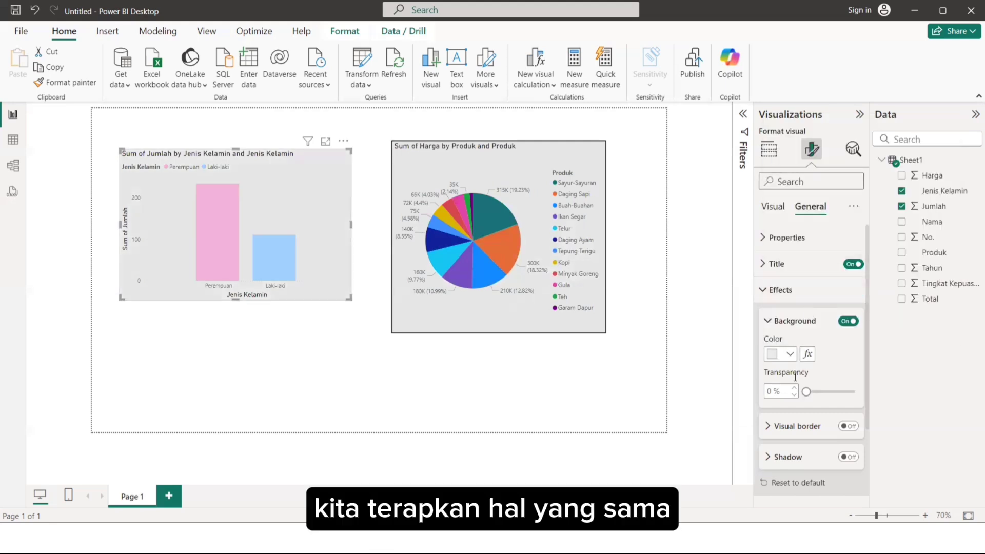
Turn on the column chart's black visual border and increase the border width.
{"action": "left_click", "coordinate": [843, 427]}
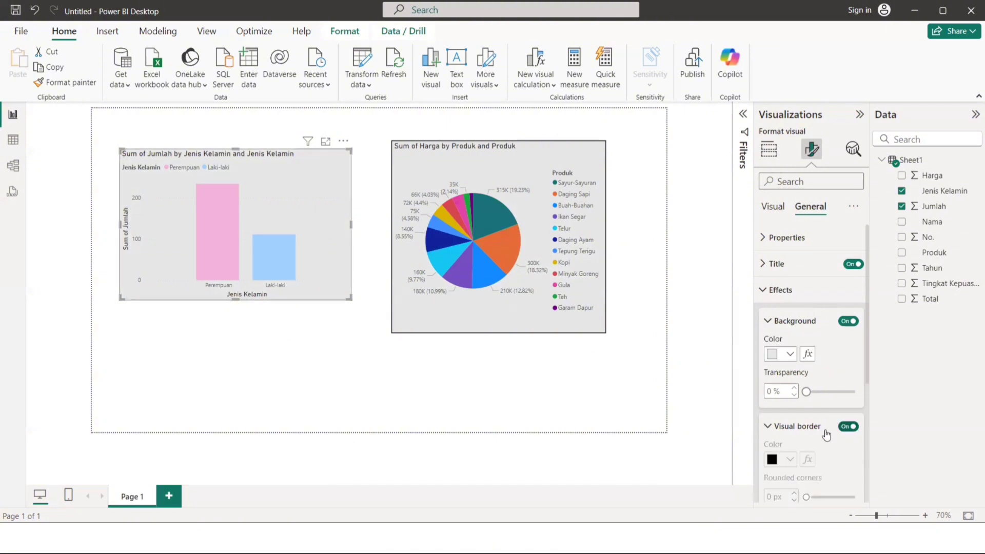
{"action": "scroll", "coordinate": [815, 420], "scroll_direction": "down", "scroll_amount": 3}
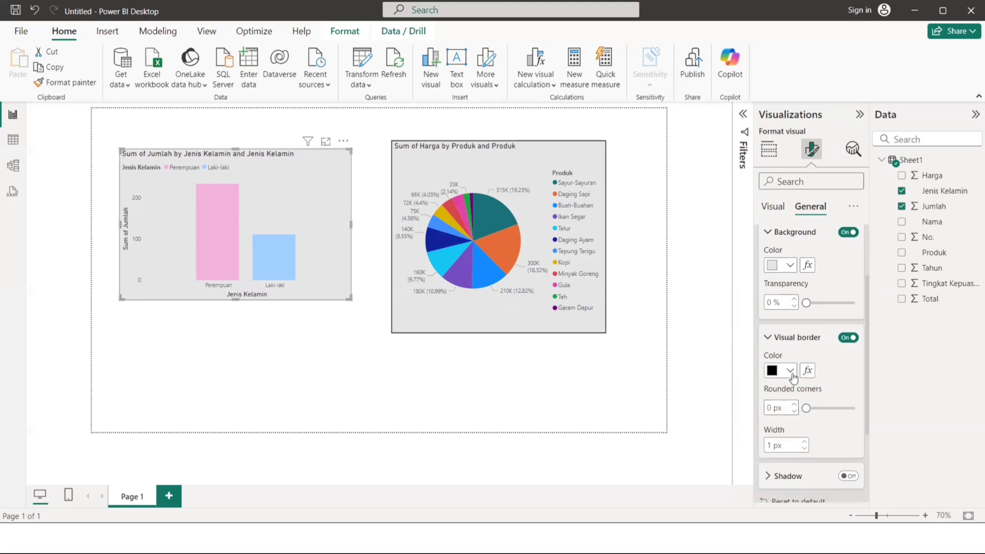
{"action": "left_click", "coordinate": [804, 441]}
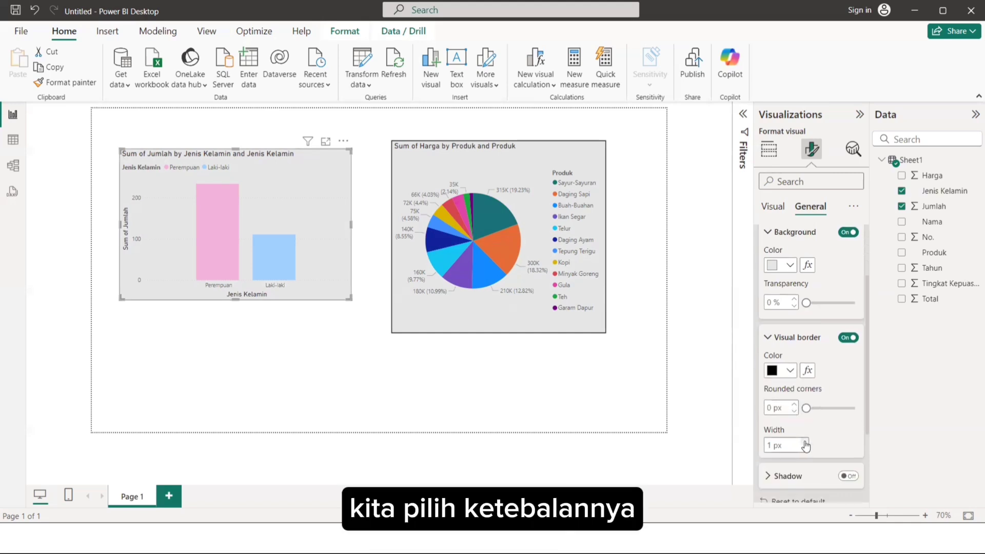
{"action": "left_click", "coordinate": [633, 379]}
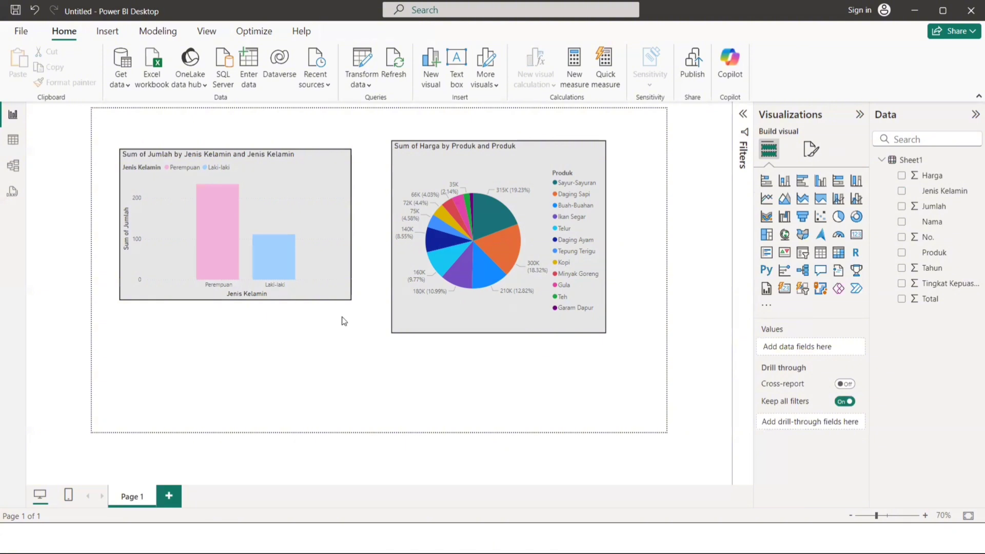
Arrange the column chart and pie chart side by side in the upper part of the page with their top edges aligned.
{"action": "left_click_drag", "start_coordinate": [328, 173], "coordinate": [315, 143]}
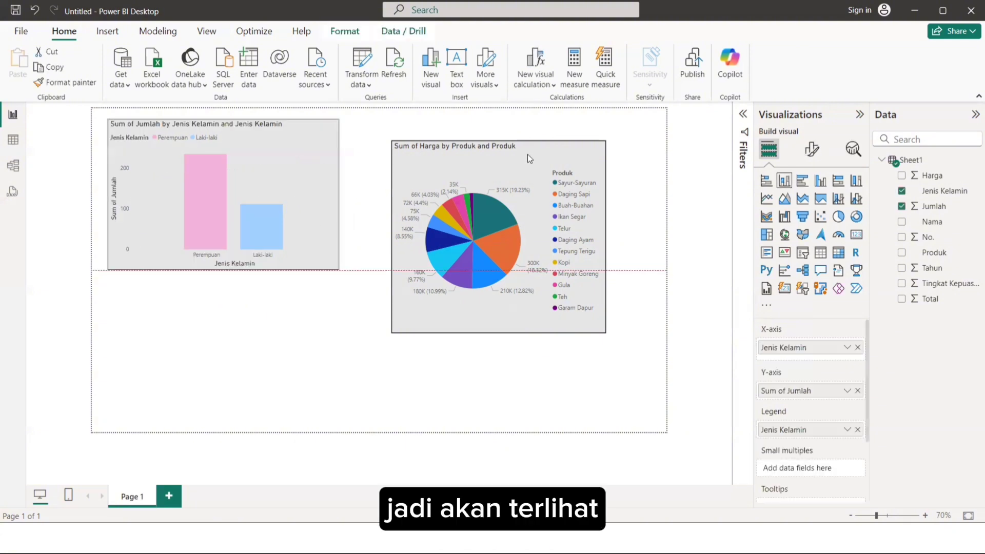
{"action": "left_click_drag", "start_coordinate": [536, 154], "coordinate": [588, 134]}
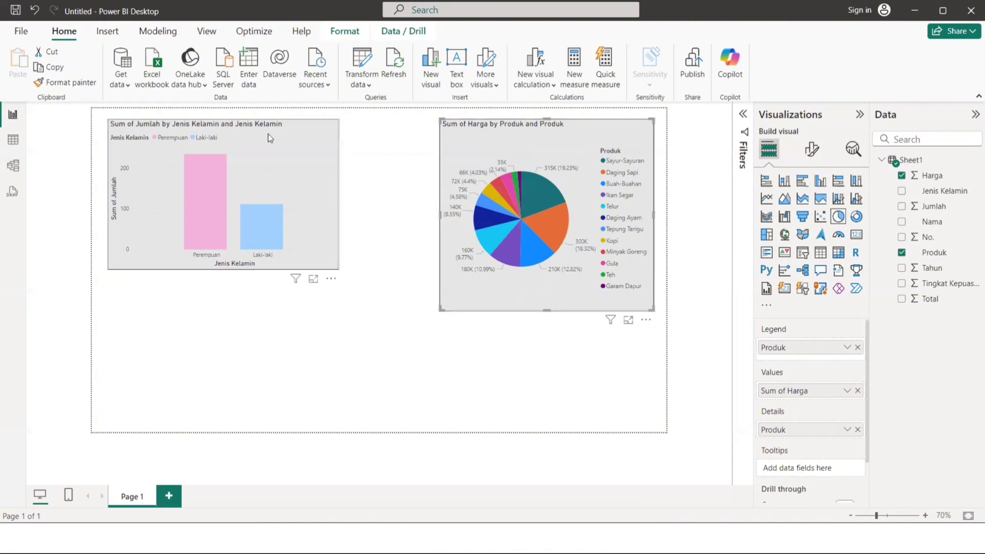
{"action": "left_click_drag", "start_coordinate": [327, 136], "coordinate": [326, 150]}
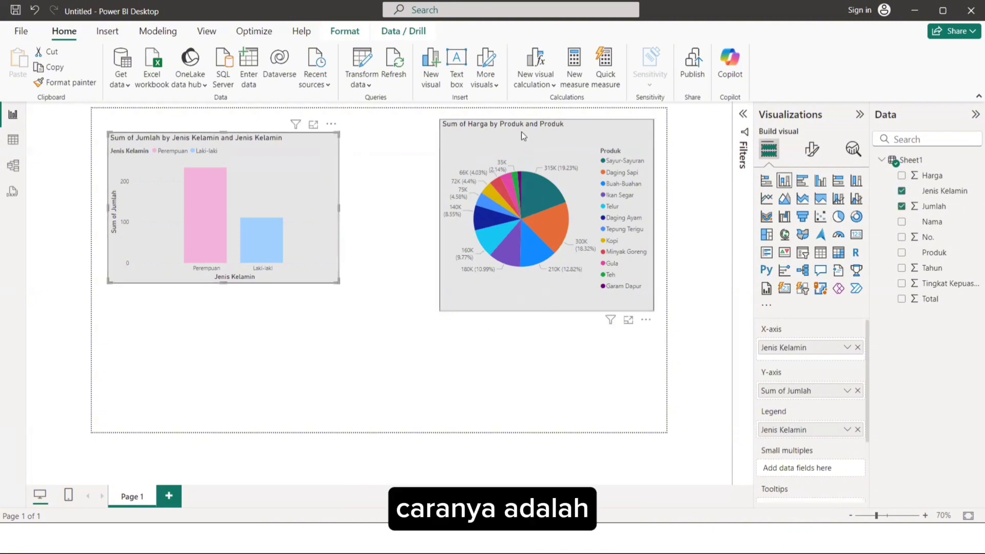
{"action": "left_click_drag", "start_coordinate": [521, 131], "coordinate": [496, 148]}
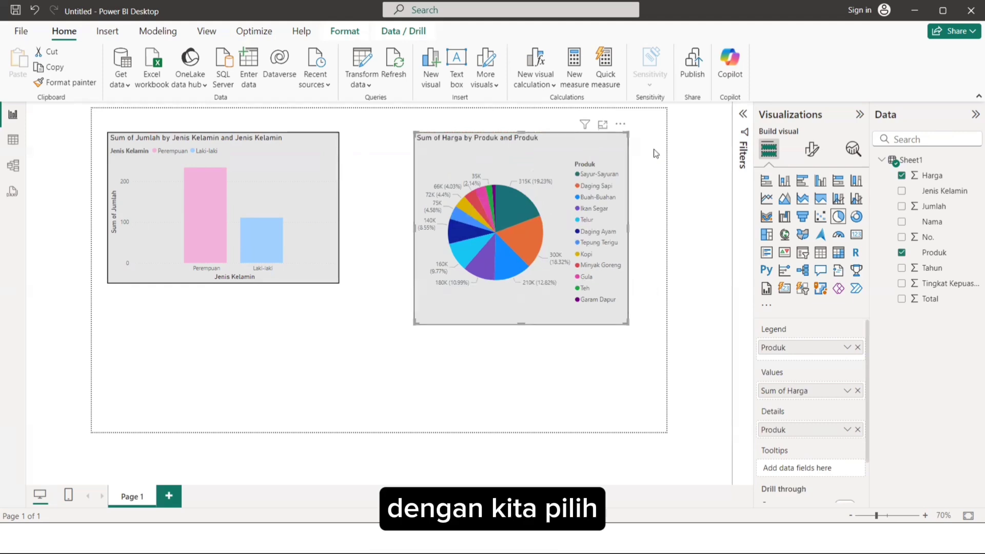
Replace the column chart's title text with "PERBANDINGAN JUMLAH PEMBELIAN PRODUK ANTARA LAKI-LAKI DAN PEREMPUAN".
{"action": "left_click", "coordinate": [373, 153]}
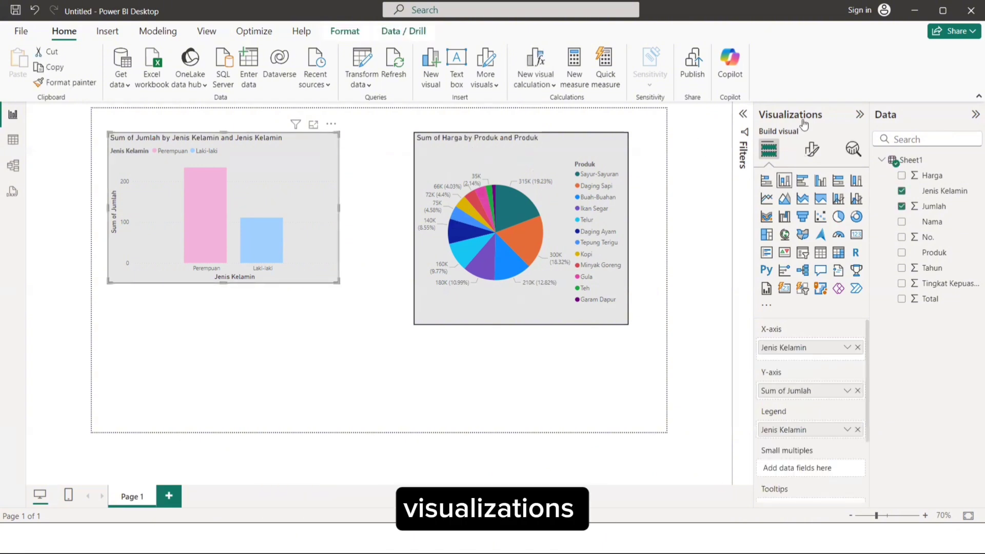
{"action": "left_click", "coordinate": [810, 148]}
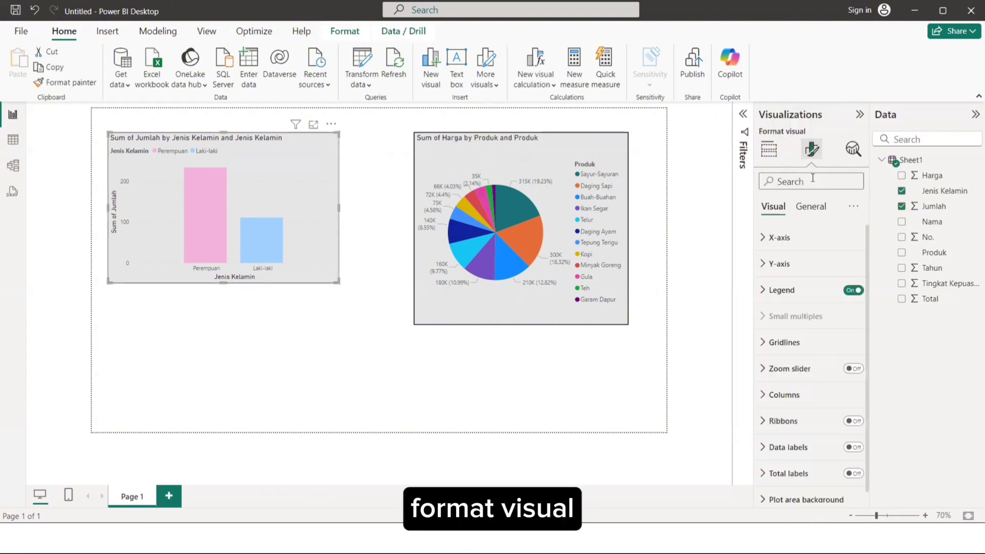
{"action": "left_click", "coordinate": [810, 207]}
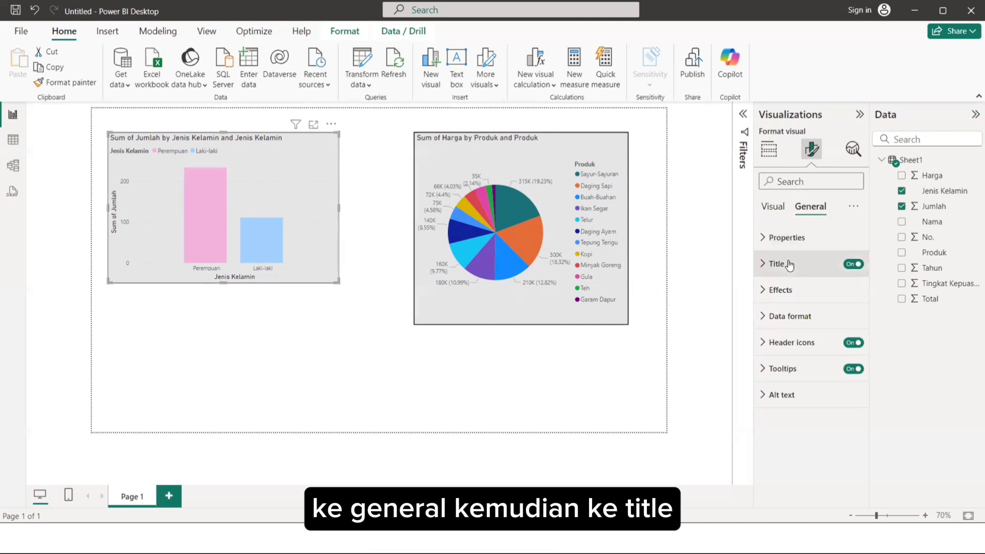
{"action": "left_click", "coordinate": [789, 264]}
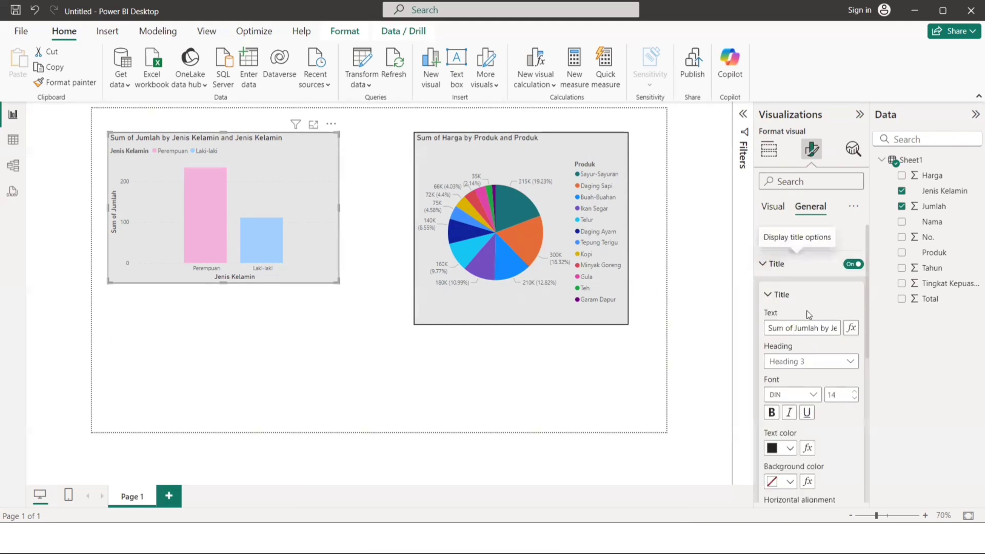
{"action": "left_click", "coordinate": [820, 327]}
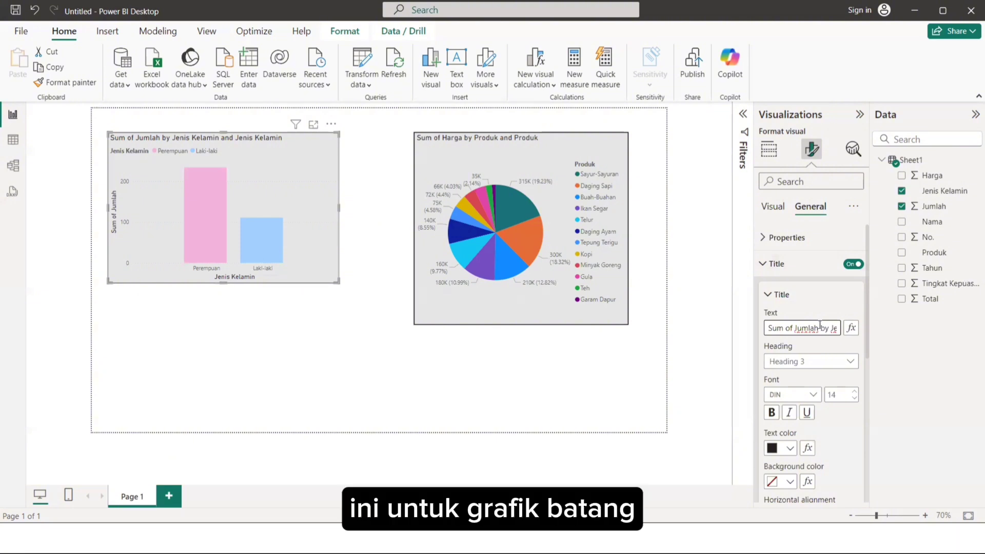
{"action": "triple_click", "coordinate": [821, 327]}
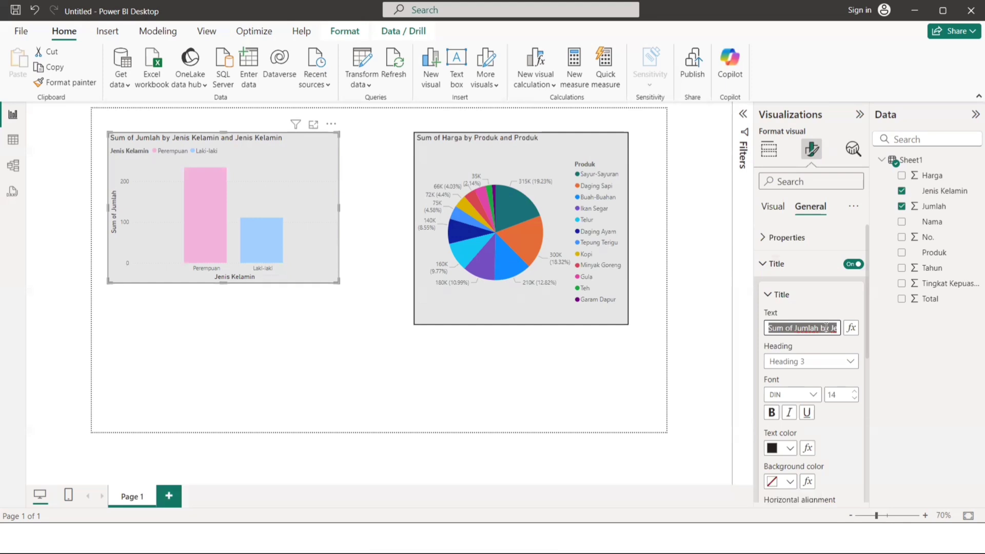
{"action": "type", "text": "PERBANDI"}
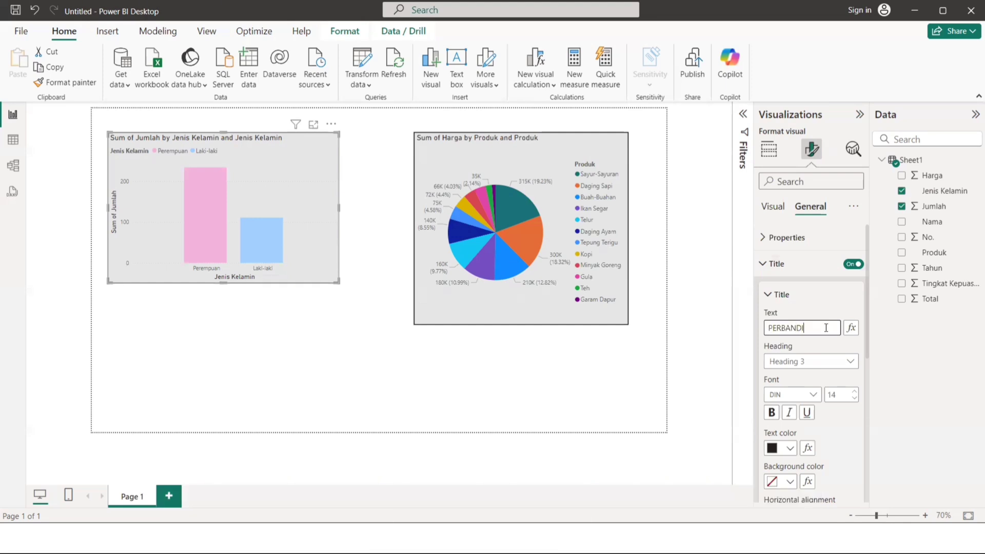
{"action": "type", "text": "GAN"}
{"action": "key", "text": "BackSpace"}
{"action": "key", "text": "BackSpace"}
{"action": "key", "text": "BackSpace"}
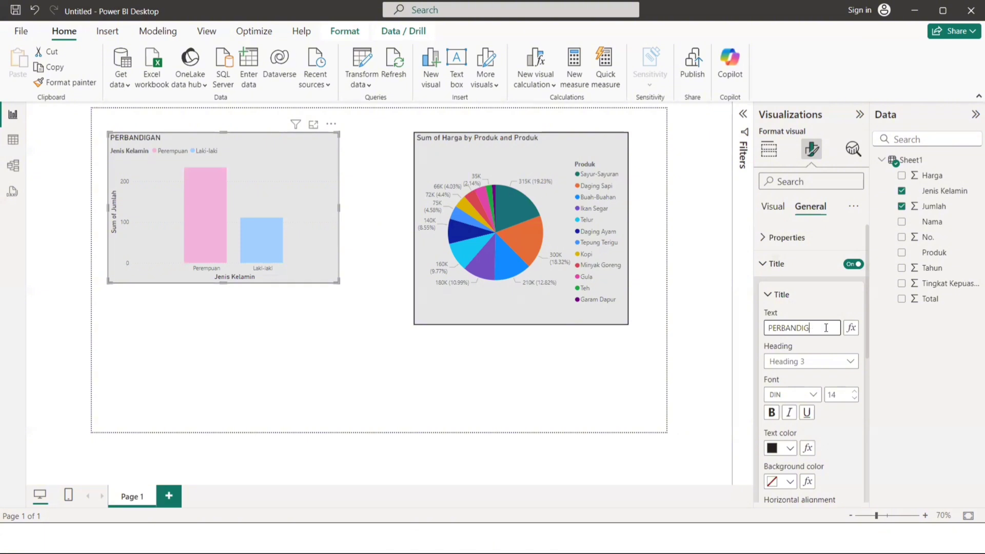
{"action": "type", "text": "NGAN"}
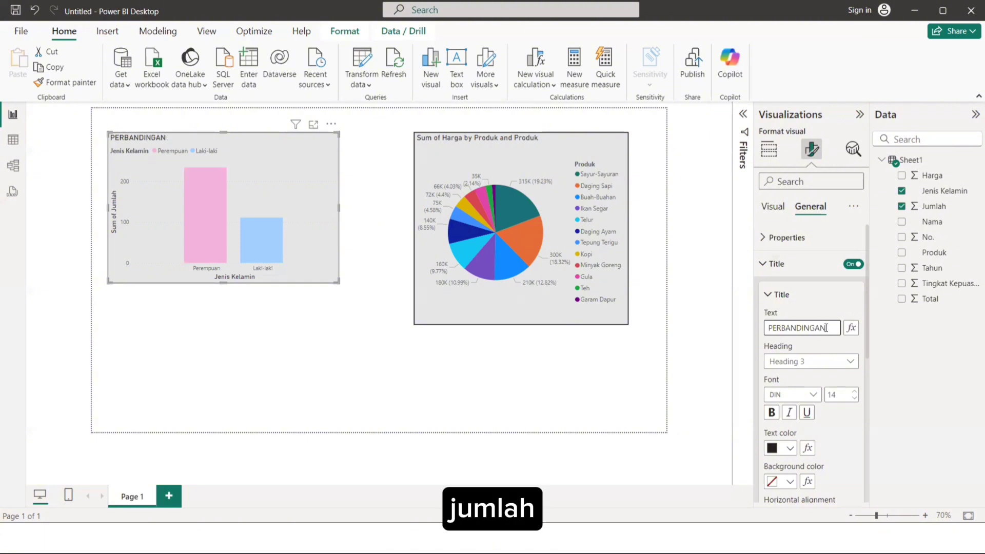
{"action": "type", "text": " JUMLAH"}
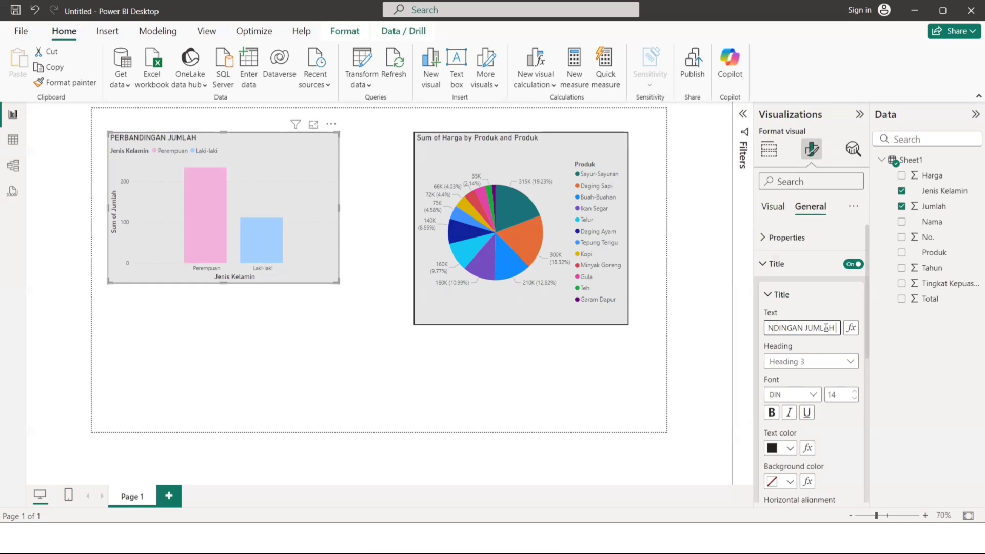
{"action": "type", "text": " PEMBELIAN"}
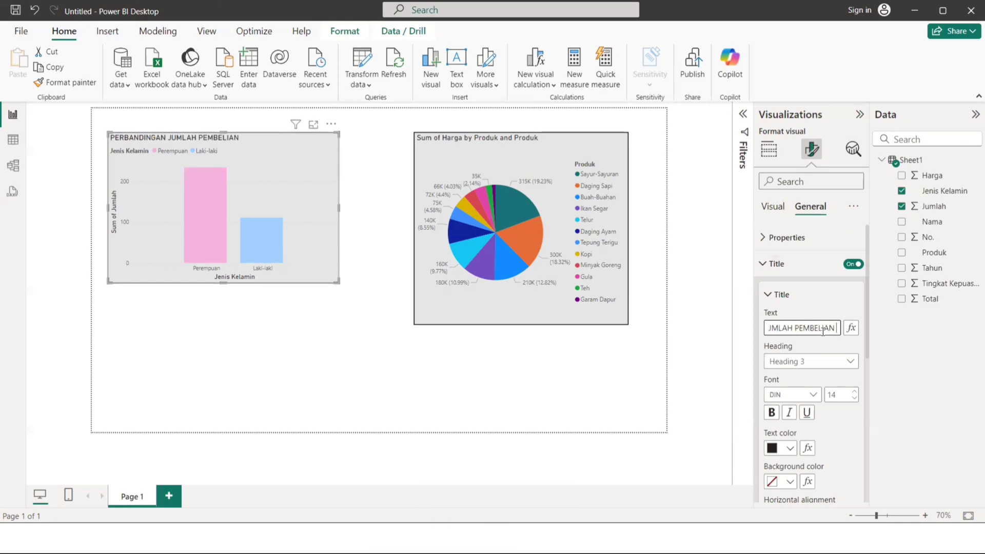
{"action": "type", "text": " PRODUK ANTARA LAKI"}
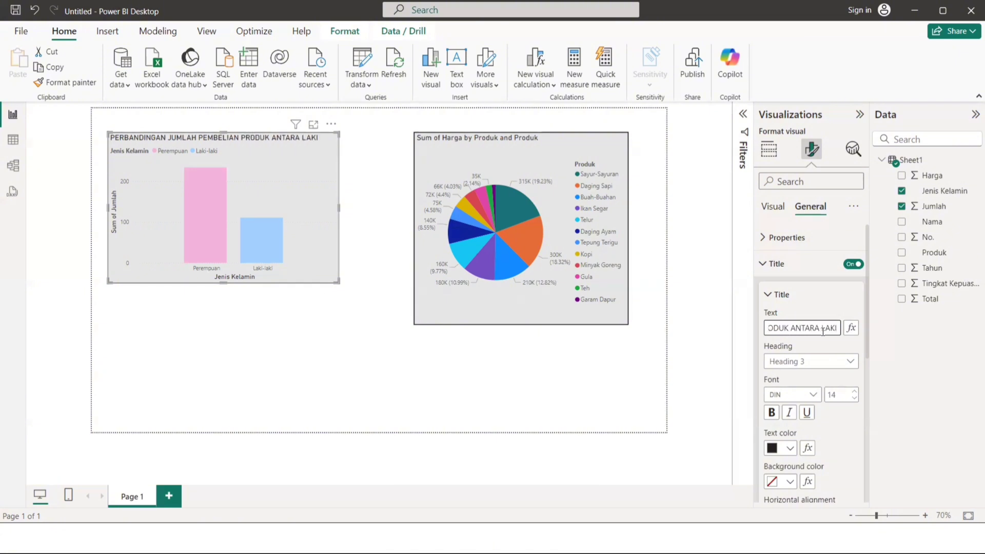
{"action": "type", "text": "-LAKI DAN PEREMPUAN"}
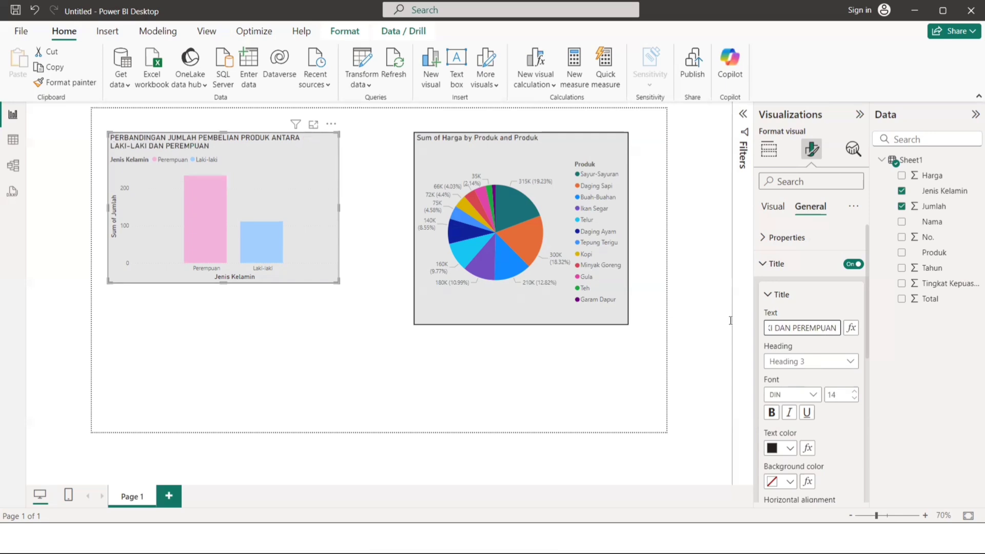
Set the column chart's title font to Times New Roman and make it bold.
{"action": "scroll", "coordinate": [809, 351], "scroll_direction": "down", "scroll_amount": 2}
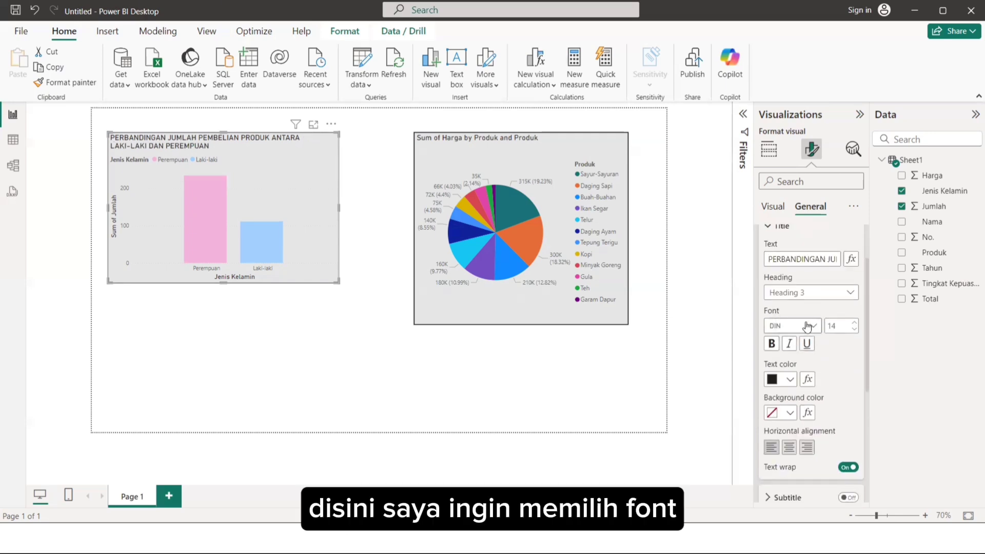
{"action": "left_click", "coordinate": [809, 326]}
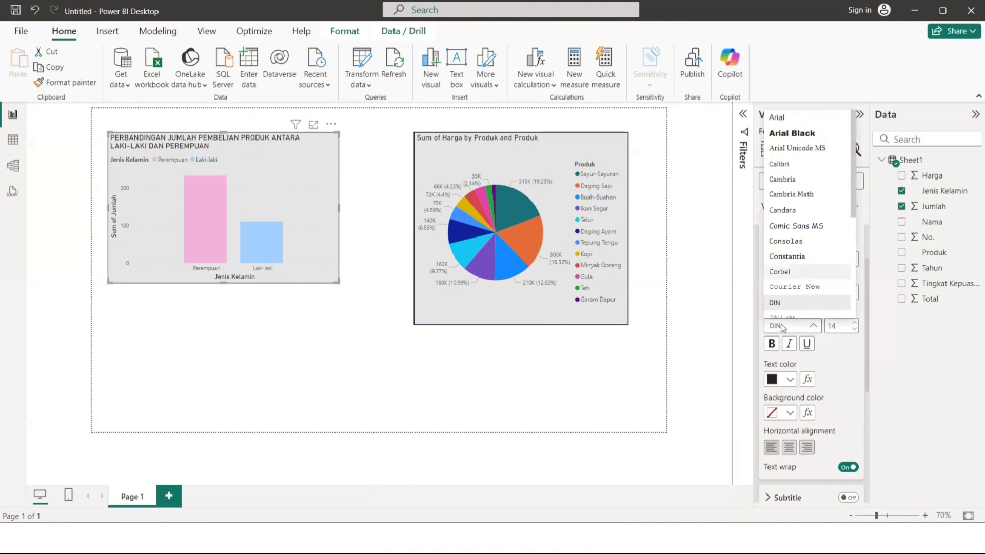
{"action": "scroll", "coordinate": [793, 292], "scroll_direction": "down", "scroll_amount": 1}
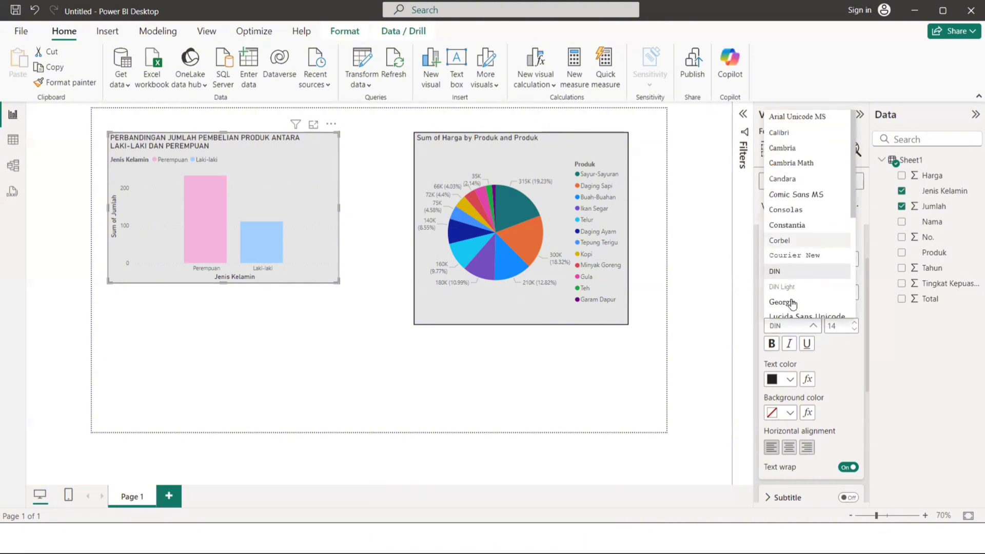
{"action": "scroll", "coordinate": [792, 303], "scroll_direction": "down", "scroll_amount": 3}
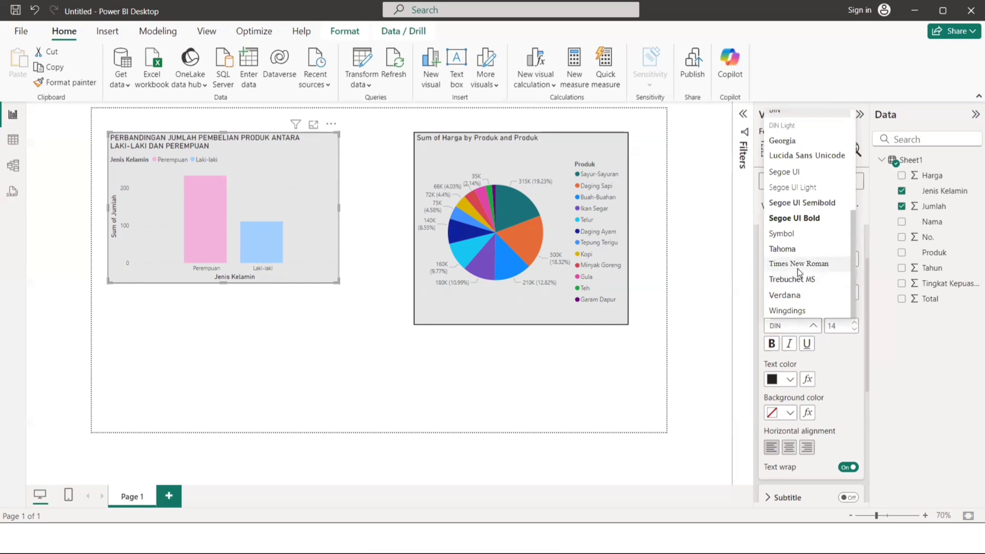
{"action": "left_click", "coordinate": [798, 265]}
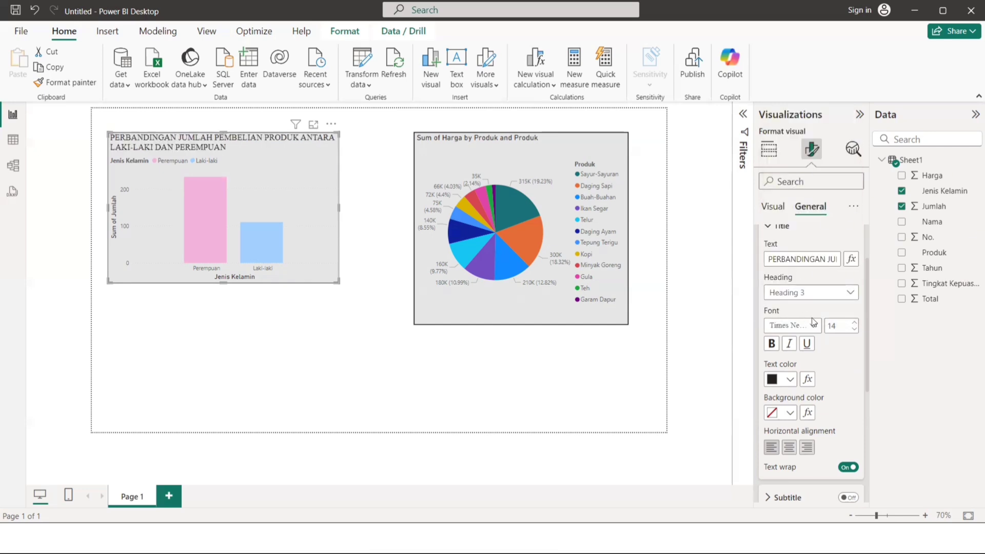
{"action": "left_click", "coordinate": [771, 344]}
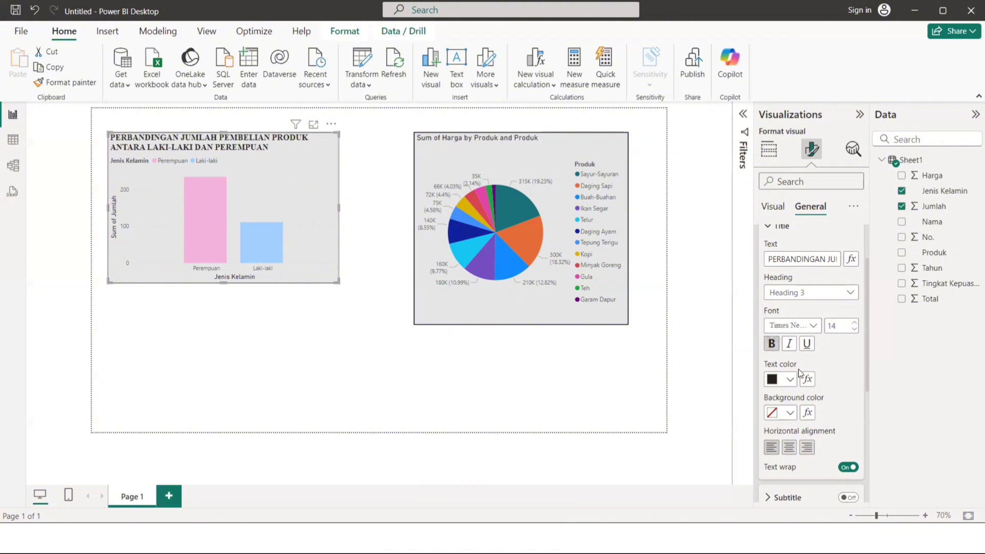
Center the column chart's title horizontally and deselect the chart.
{"action": "scroll", "coordinate": [832, 372], "scroll_direction": "down", "scroll_amount": 1}
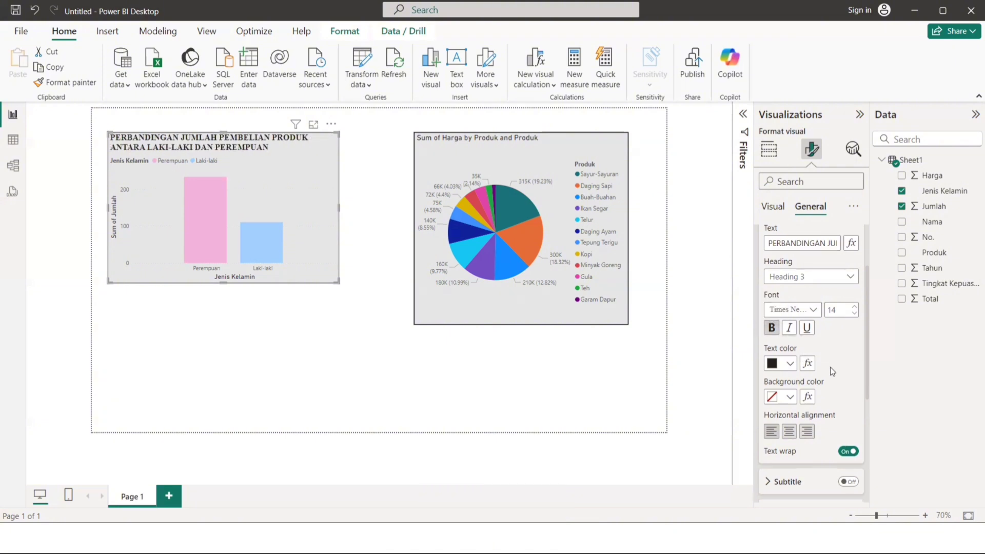
{"action": "scroll", "coordinate": [763, 358], "scroll_direction": "down", "scroll_amount": 1}
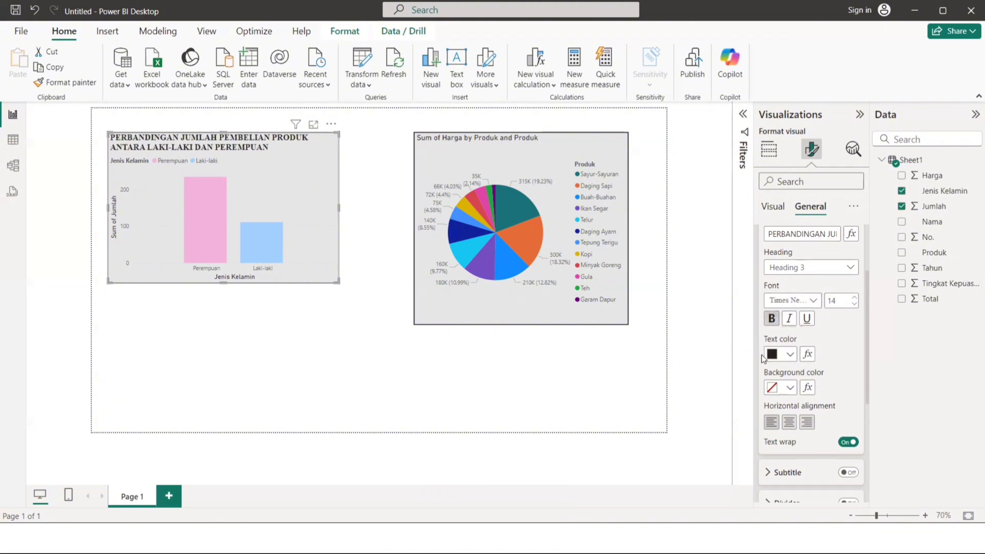
{"action": "scroll", "coordinate": [762, 358], "scroll_direction": "down", "scroll_amount": 1}
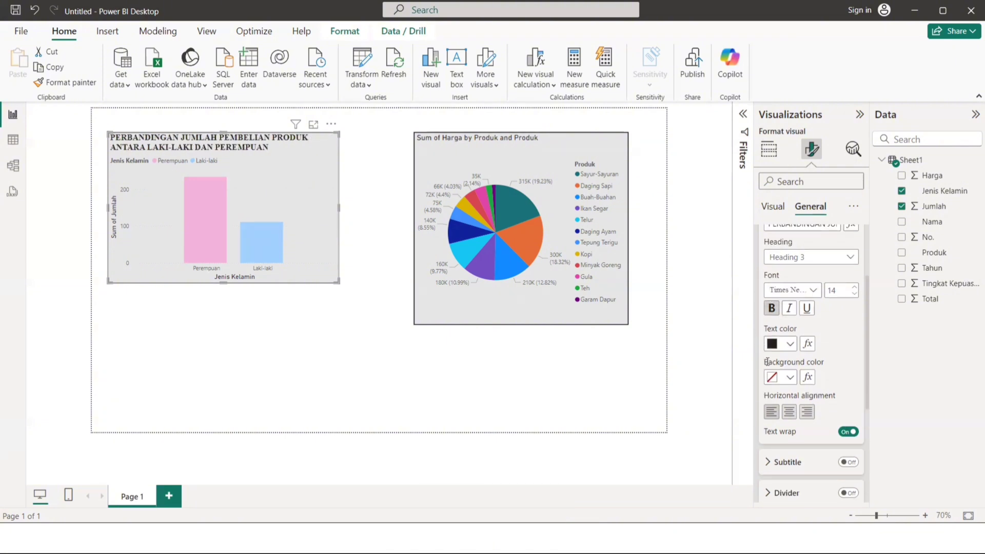
{"action": "left_click", "coordinate": [789, 413]}
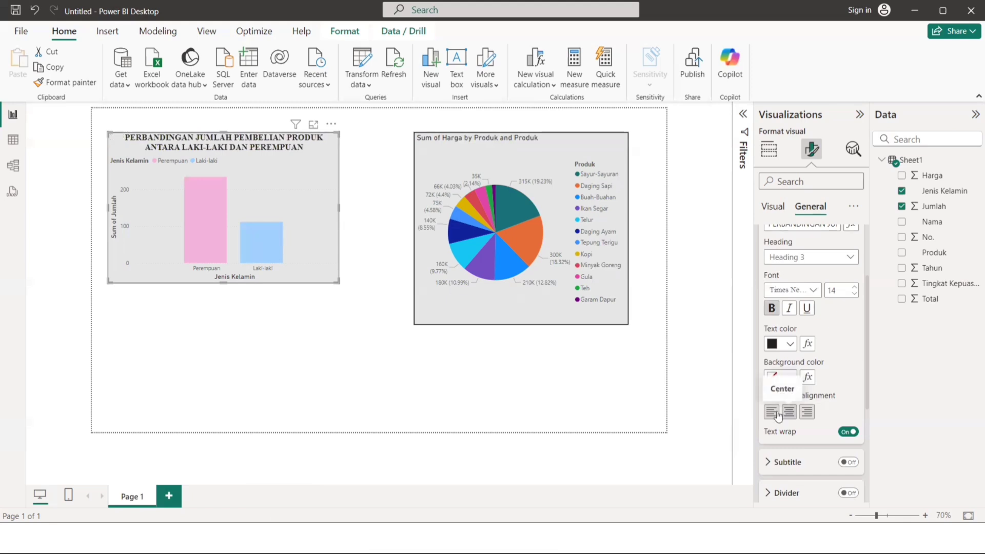
{"action": "left_click", "coordinate": [777, 412]}
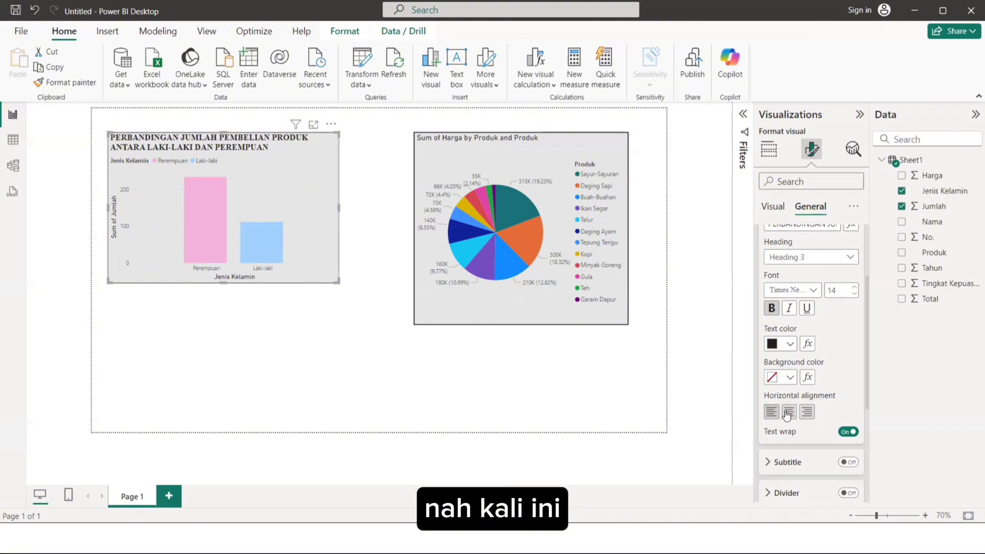
{"action": "left_click", "coordinate": [788, 413]}
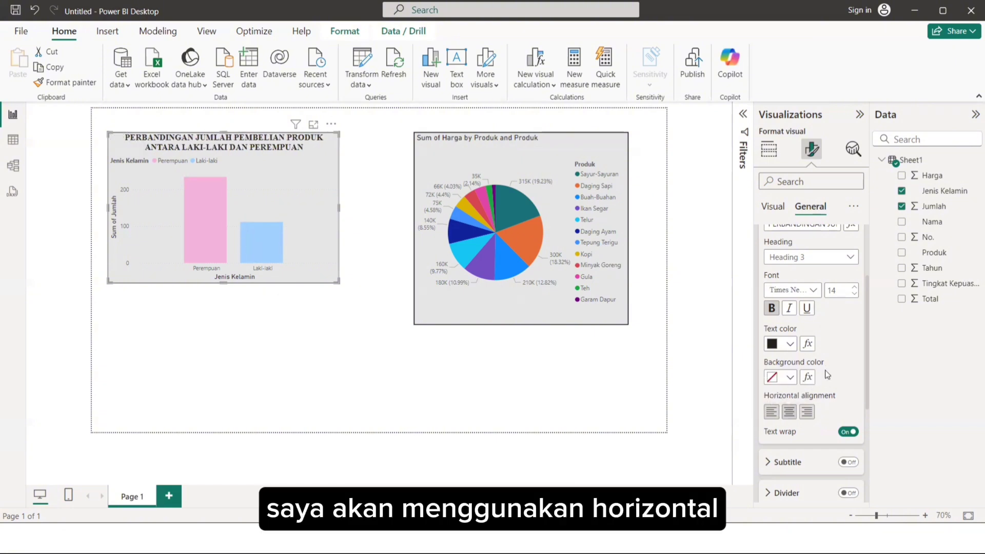
{"action": "scroll", "coordinate": [827, 374], "scroll_direction": "down", "scroll_amount": 2}
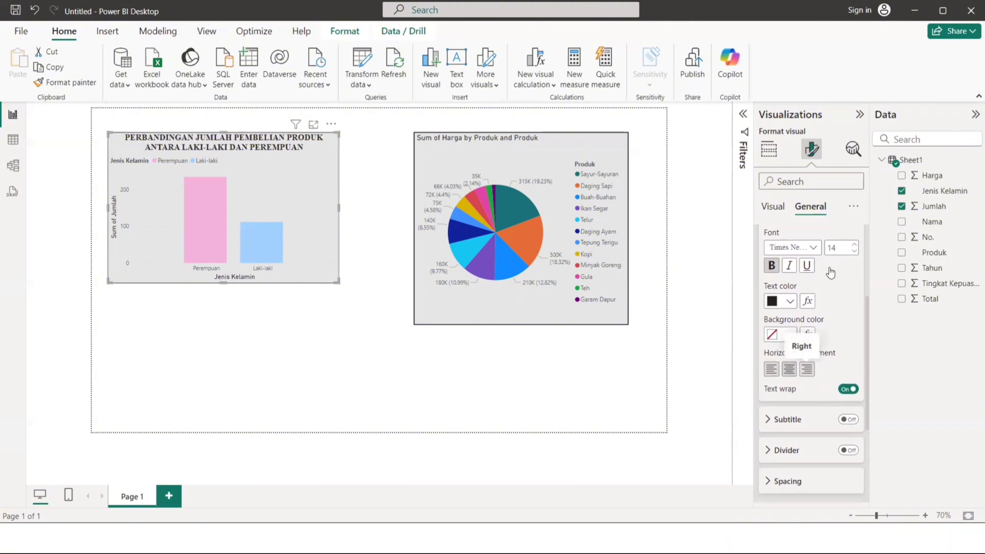
{"action": "scroll", "coordinate": [831, 272], "scroll_direction": "up", "scroll_amount": 3}
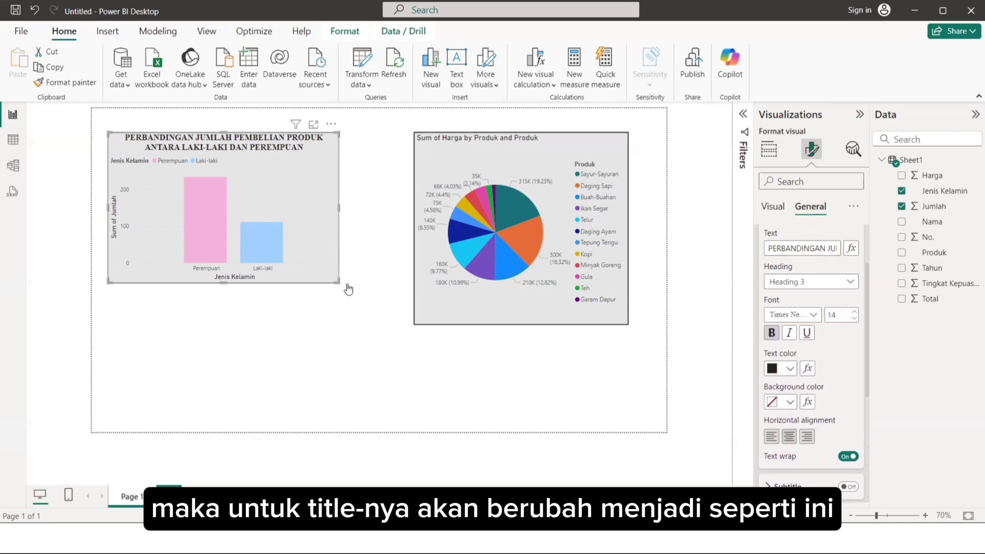
{"action": "left_click", "coordinate": [307, 270]}
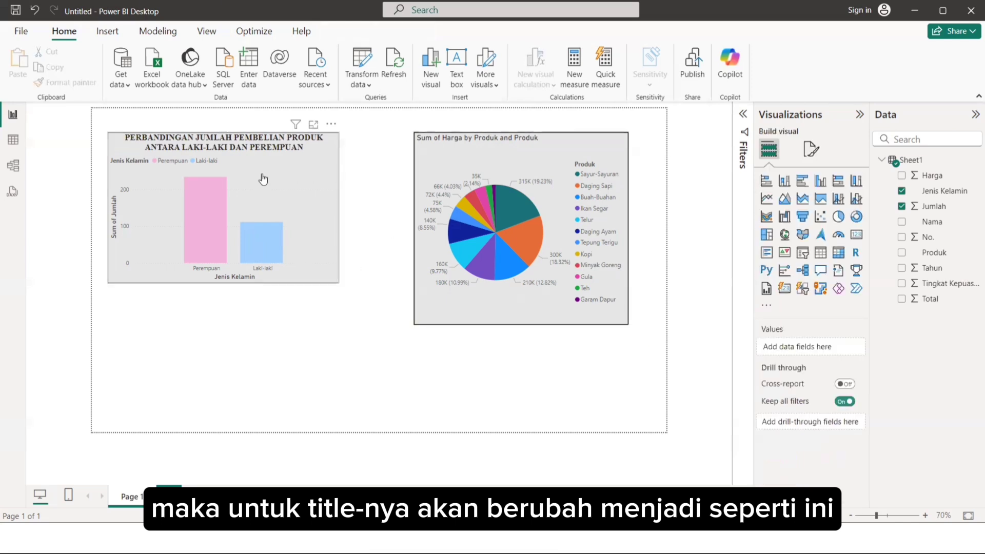
Change the pie chart's title text to "PRODUK DENGAN JUMLAH".
{"action": "left_click", "coordinate": [465, 148]}
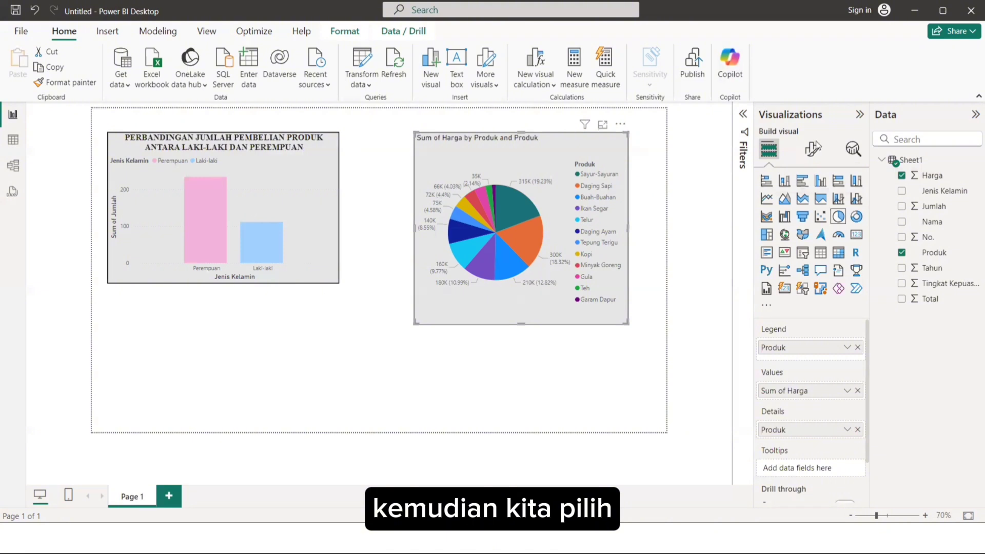
{"action": "left_click", "coordinate": [810, 150]}
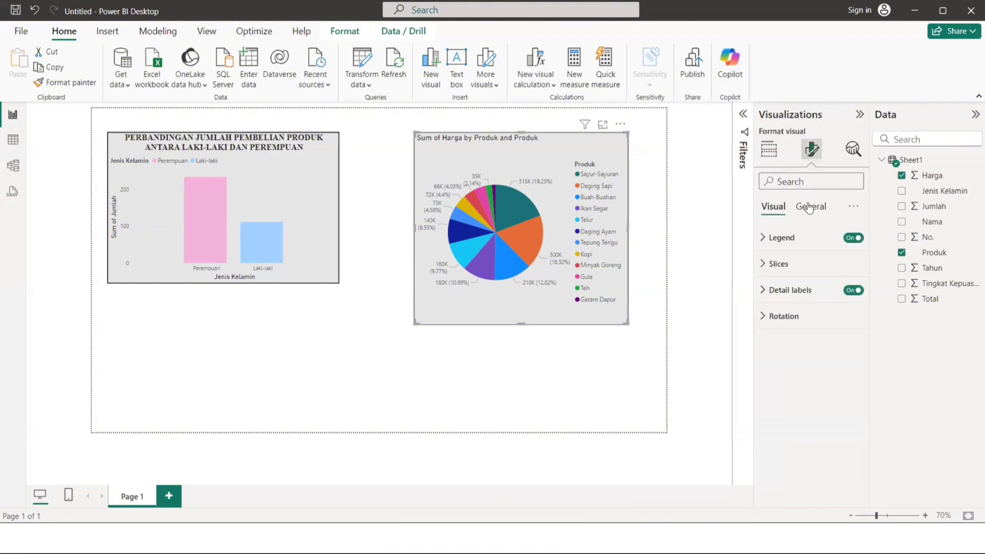
{"action": "left_click", "coordinate": [810, 206]}
{"action": "left_click", "coordinate": [776, 263]}
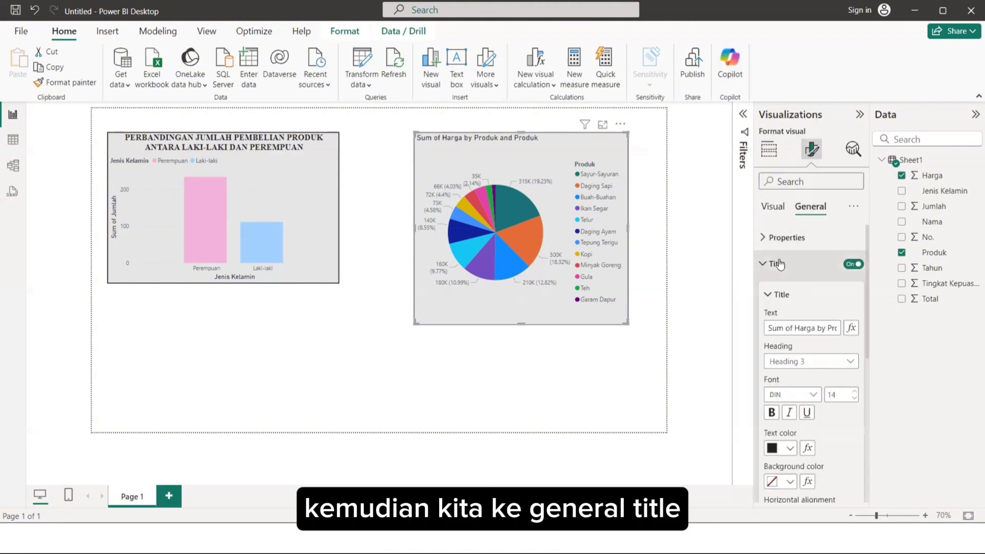
{"action": "left_click", "coordinate": [810, 327]}
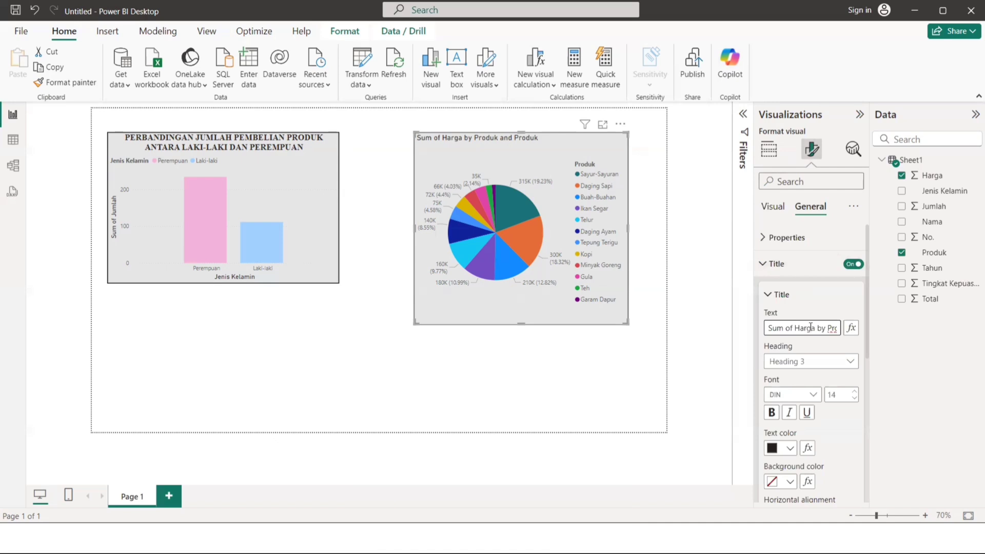
{"action": "key", "text": "ctrl+a"}
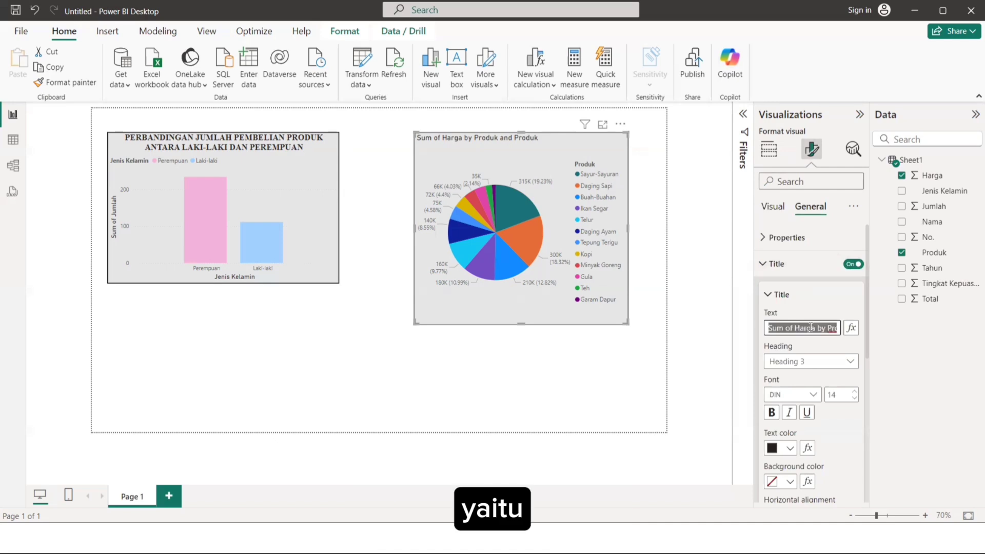
{"action": "type", "text": "PRODUK"}
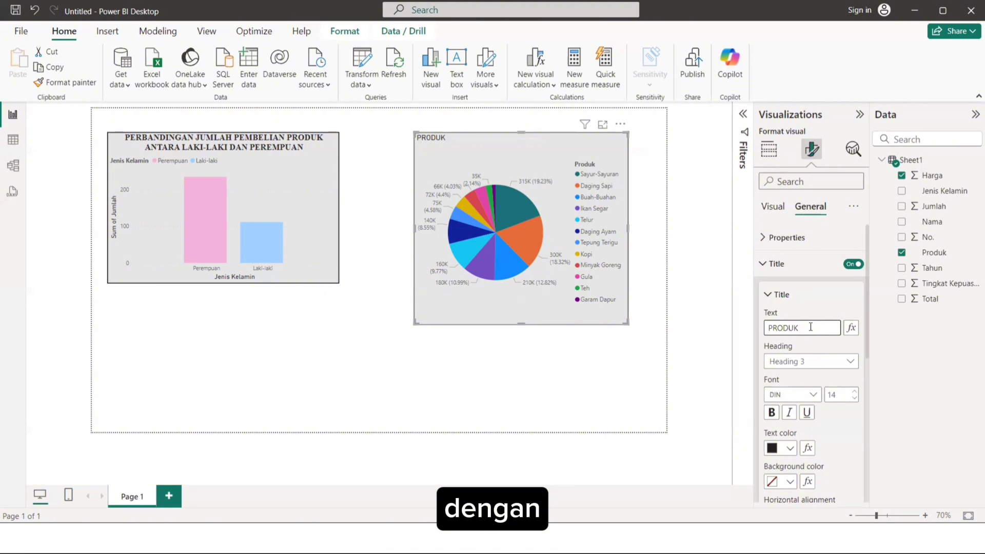
{"action": "type", "text": " DENGAN JUMLAH"}
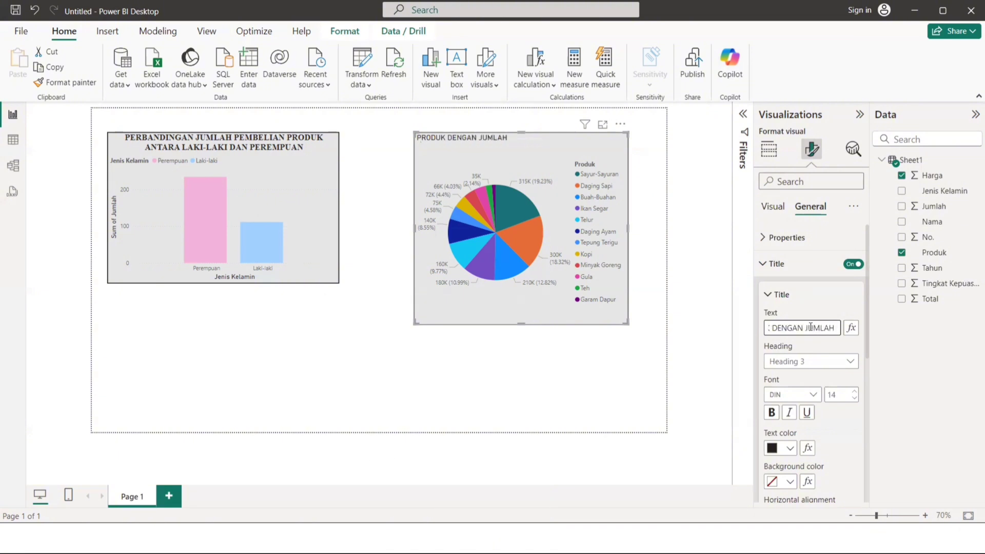
Replace the pie chart's title text with "PRODUK TERLARIS".
{"action": "key", "text": "BackSpace"}
{"action": "key", "text": "BackSpace"}
{"action": "key", "text": "BackSpace"}
{"action": "key", "text": "BackSpace"}
{"action": "key", "text": "BackSpace"}
{"action": "key", "text": "BackSpace"}
{"action": "key", "text": "BackSpace"}
{"action": "key", "text": "BackSpace"}
{"action": "key", "text": "BackSpace"}
{"action": "key", "text": "BackSpace"}
{"action": "key", "text": "BackSpace"}
{"action": "key", "text": "BackSpace"}
{"action": "key", "text": "BackSpace"}
{"action": "key", "text": "BackSpace"}
{"action": "key", "text": "BackSpace"}
{"action": "key", "text": "BackSpace"}
{"action": "key", "text": "BackSpace"}
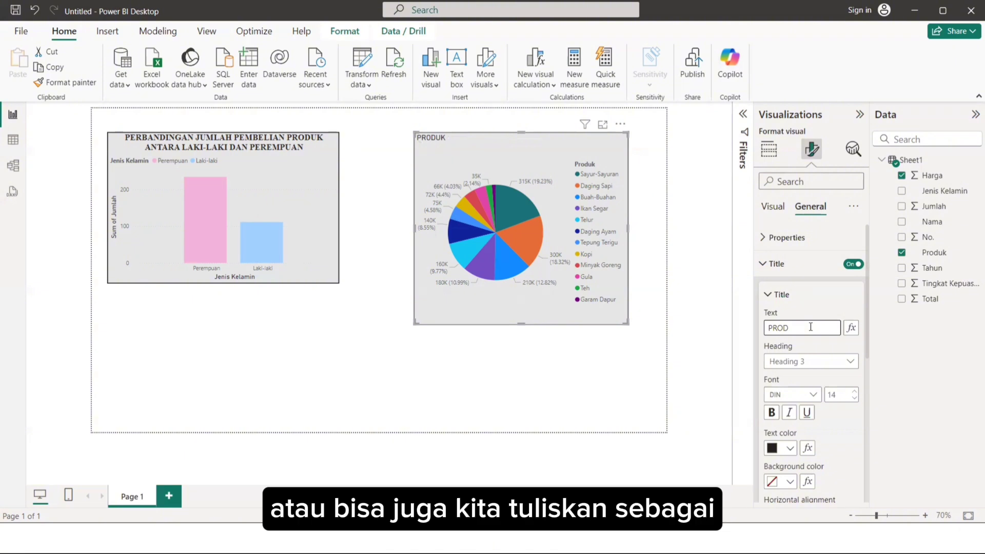
{"action": "key", "text": "BackSpace"}
{"action": "key", "text": "BackSpace"}
{"action": "key", "text": "BackSpace"}
{"action": "key", "text": "BackSpace"}
{"action": "type", "text": "PRODUK TERLARIS"}
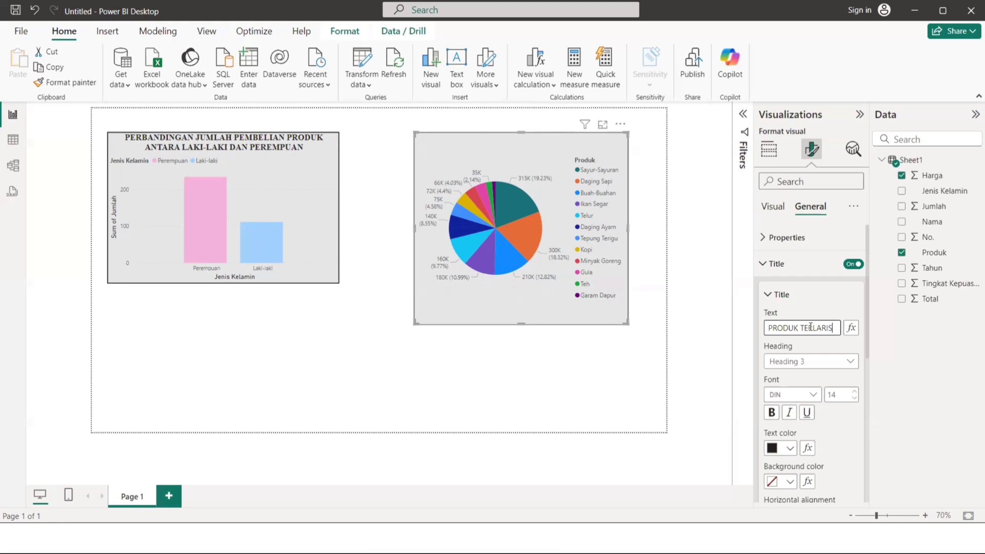
Set the pie chart's title font to Times New Roman and make it bold.
{"action": "left_click", "coordinate": [793, 396]}
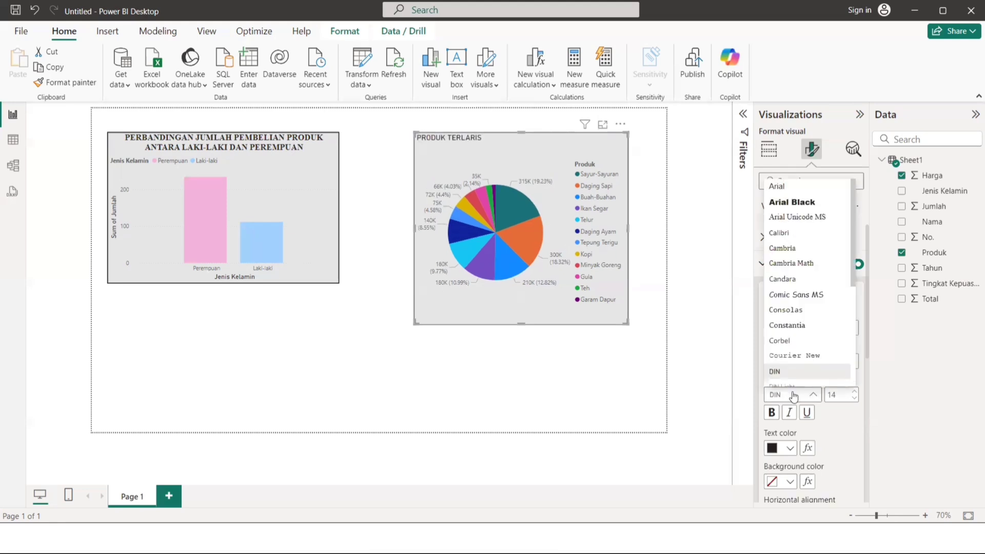
{"action": "scroll", "coordinate": [810, 302], "scroll_direction": "down", "scroll_amount": 4}
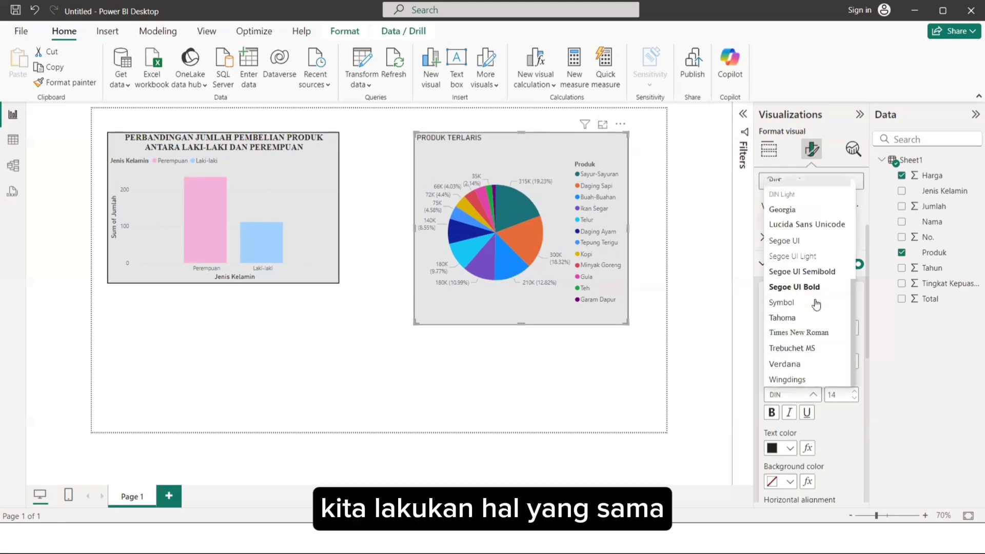
{"action": "left_click", "coordinate": [797, 332]}
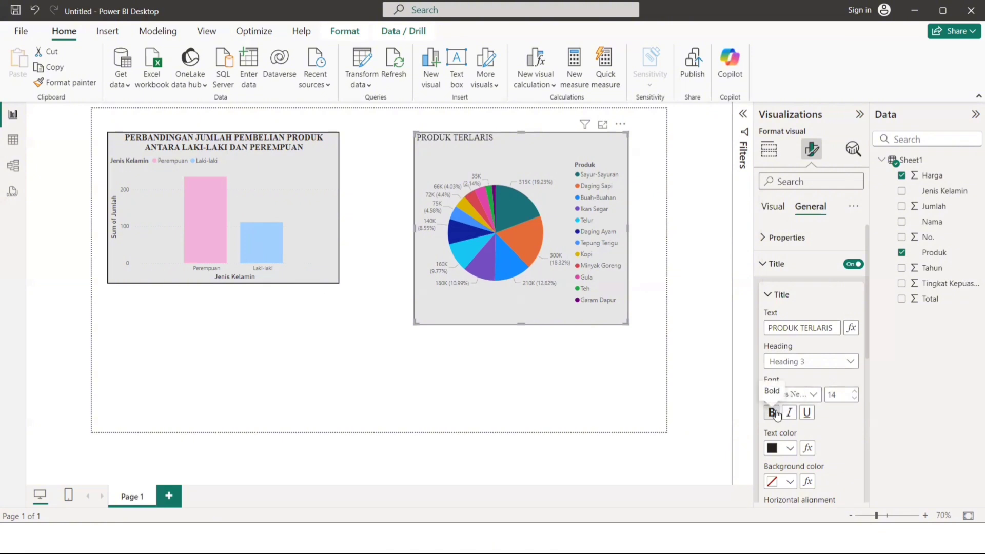
{"action": "left_click", "coordinate": [772, 412]}
Center the pie chart's title horizontally and deselect the chart.
{"action": "scroll", "coordinate": [819, 374], "scroll_direction": "down", "scroll_amount": 1}
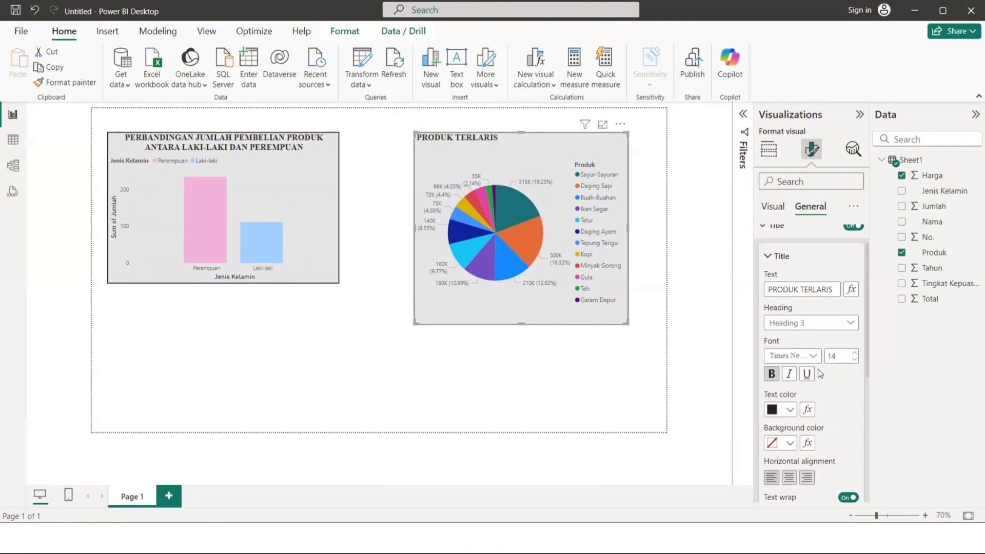
{"action": "scroll", "coordinate": [820, 373], "scroll_direction": "down", "scroll_amount": 1}
{"action": "left_click", "coordinate": [795, 439]}
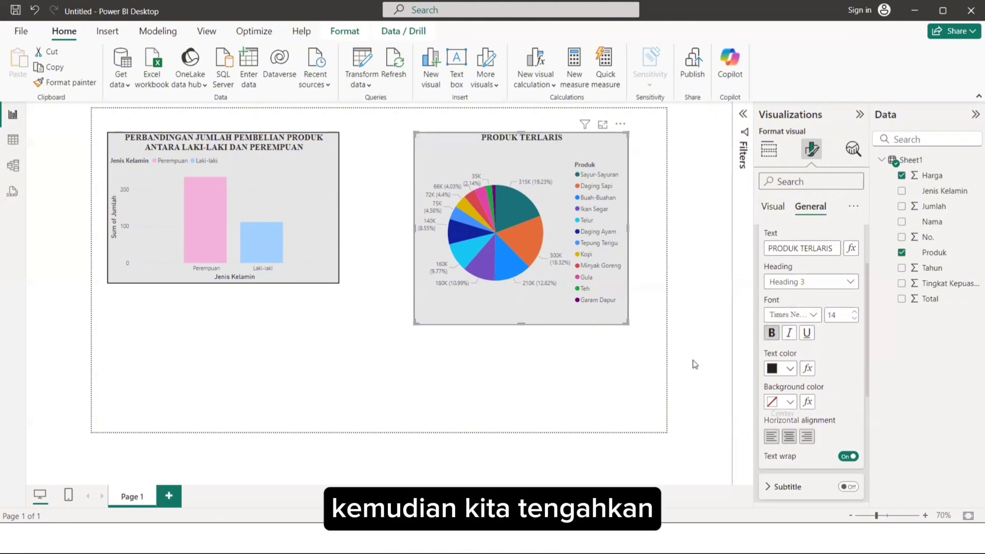
{"action": "left_click", "coordinate": [655, 350]}
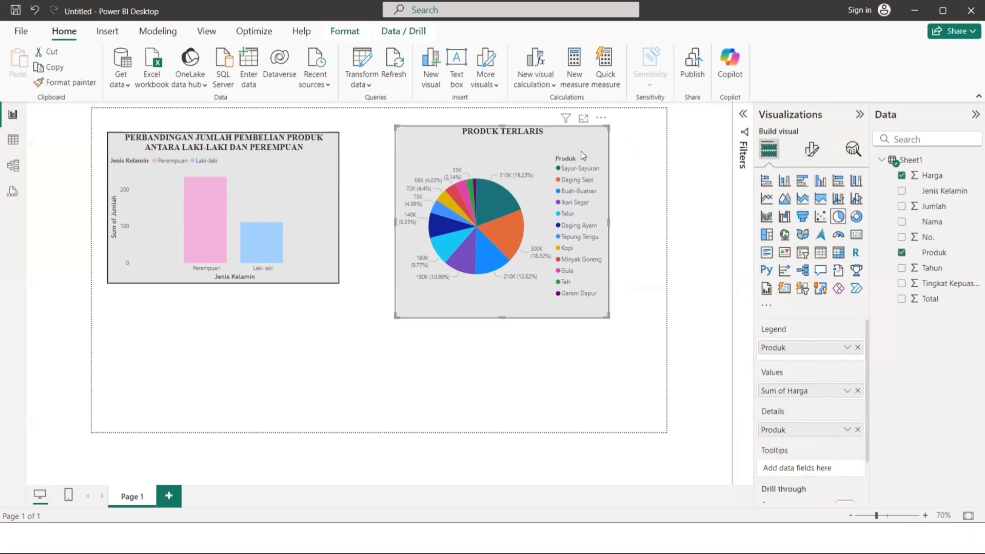
Align the top edges of the column and pie charts and shorten the pie chart to the column chart's height.
{"action": "left_click_drag", "start_coordinate": [578, 143], "coordinate": [604, 139]}
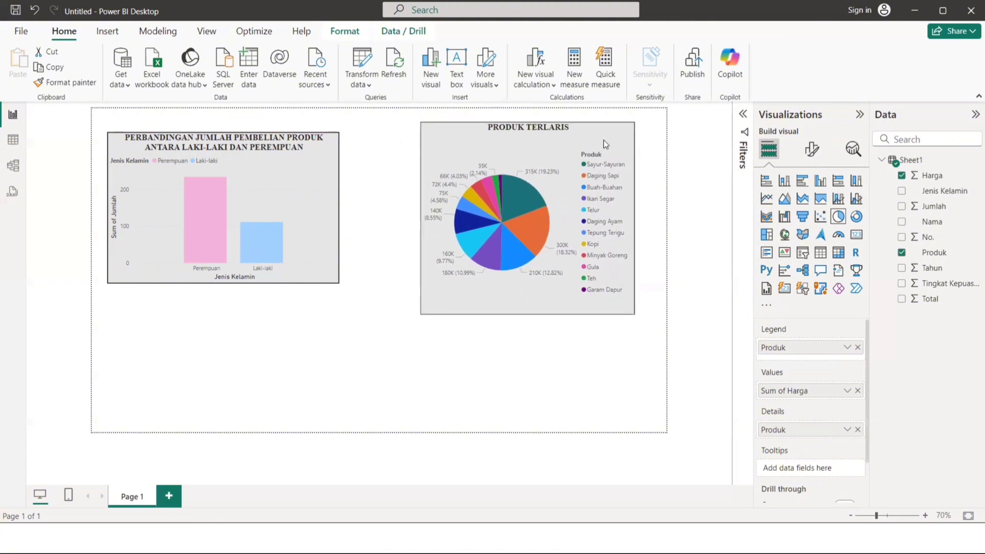
{"action": "left_click", "coordinate": [324, 147]}
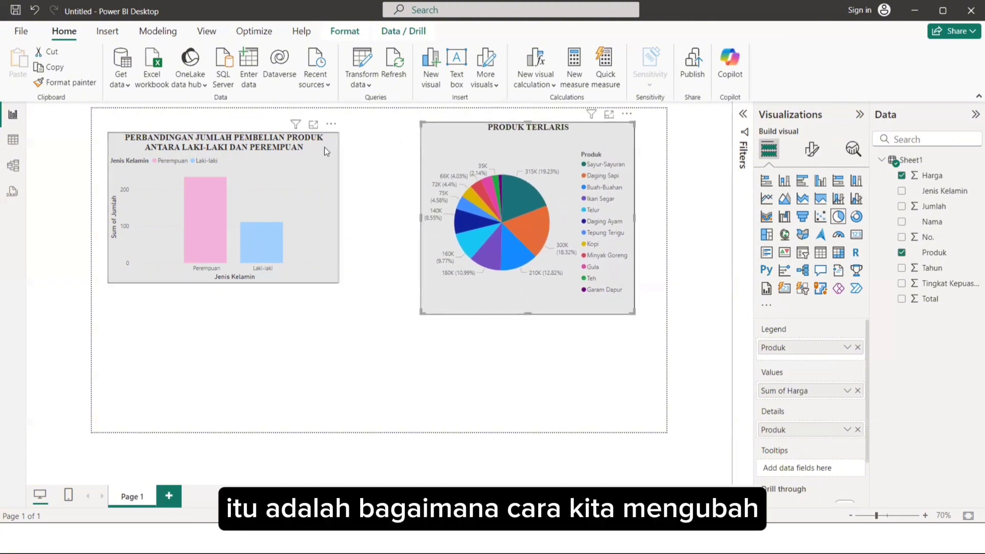
{"action": "mouse_move", "coordinate": [324, 146]}
{"action": "left_mouse_down"}
{"action": "mouse_move", "coordinate": [337, 150]}
{"action": "mouse_move", "coordinate": [326, 136]}
{"action": "left_mouse_up"}
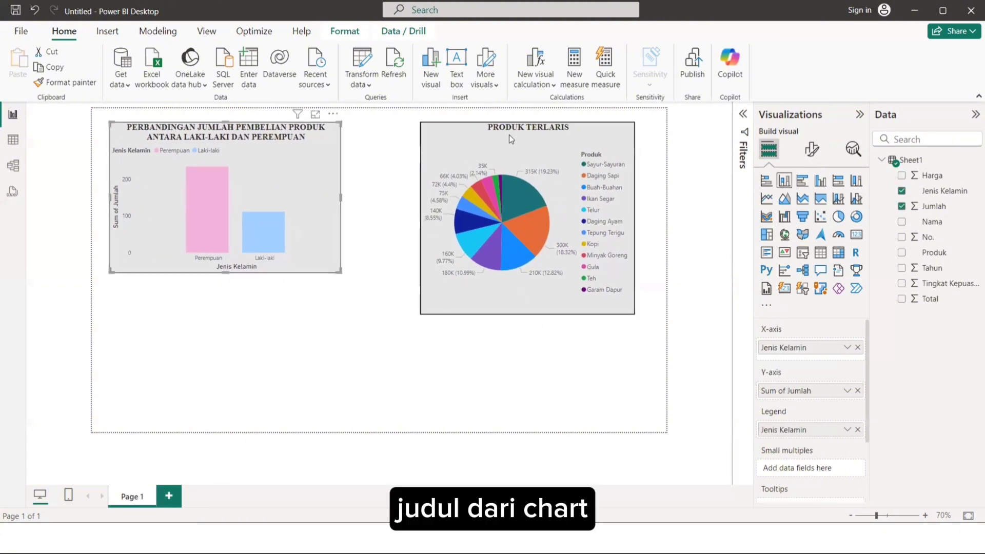
{"action": "left_click_drag", "start_coordinate": [518, 259], "coordinate": [527, 259]}
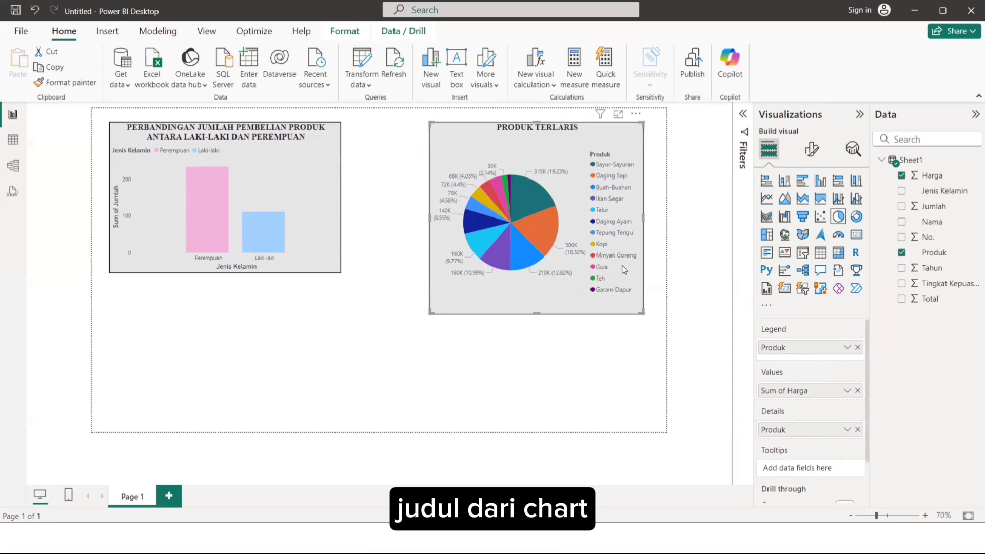
{"action": "left_click_drag", "start_coordinate": [642, 312], "coordinate": [643, 272]}
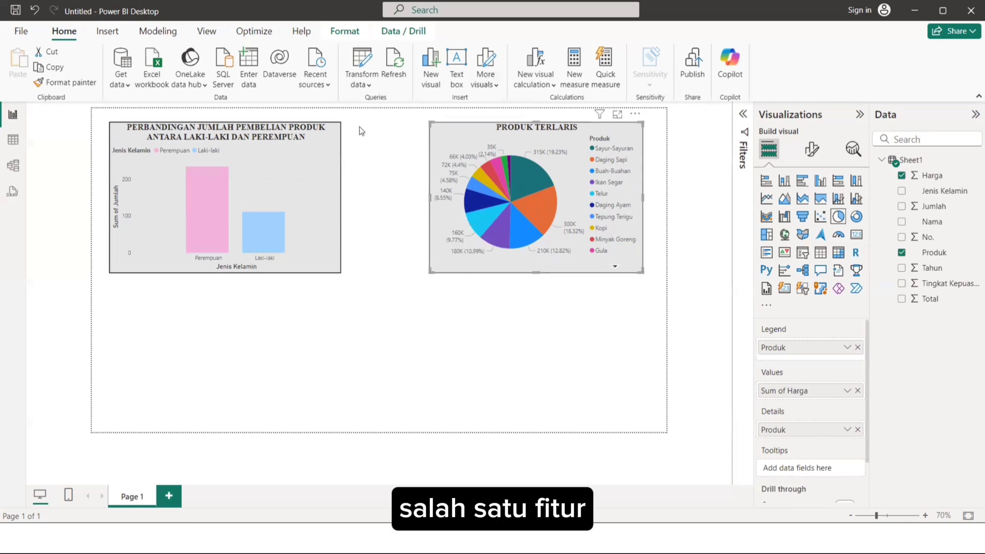
Move the column chart into the page's upper-left corner and the pie chart into its upper-right corner.
{"action": "left_click_drag", "start_coordinate": [303, 125], "coordinate": [303, 122]}
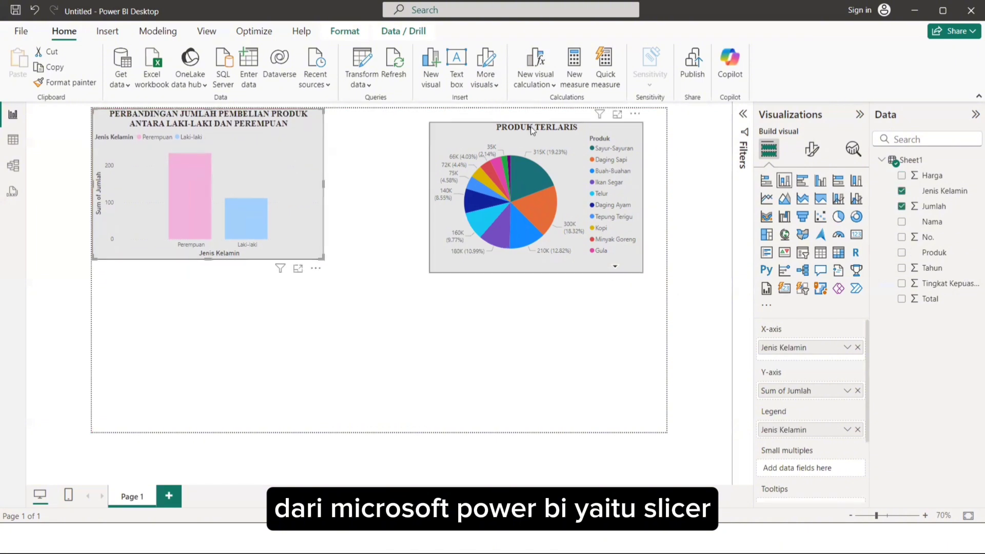
{"action": "left_click_drag", "start_coordinate": [552, 118], "coordinate": [555, 114]}
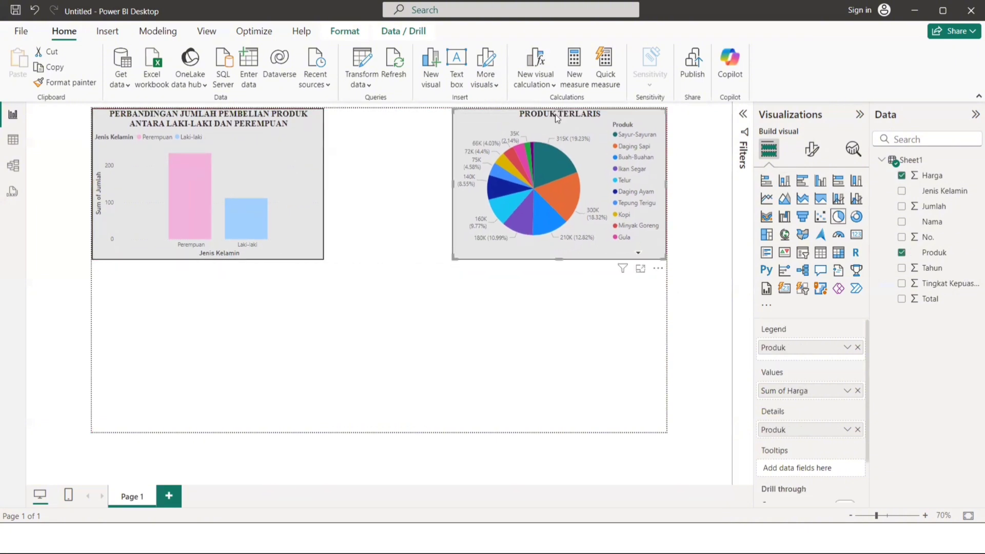
{"action": "left_click", "coordinate": [702, 212]}
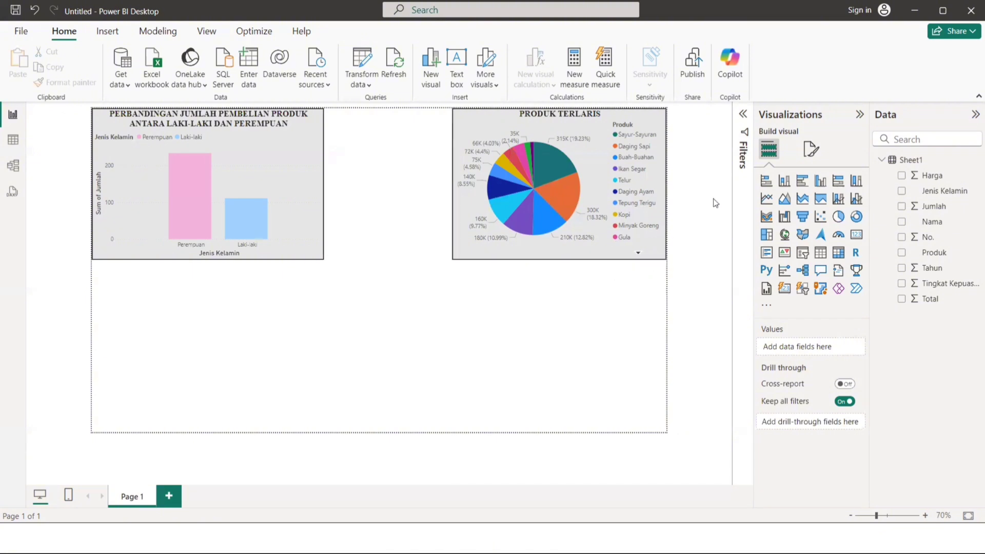
Insert a slicer visual and place it below the two charts, roughly centered across the page.
{"action": "left_click", "coordinate": [803, 253]}
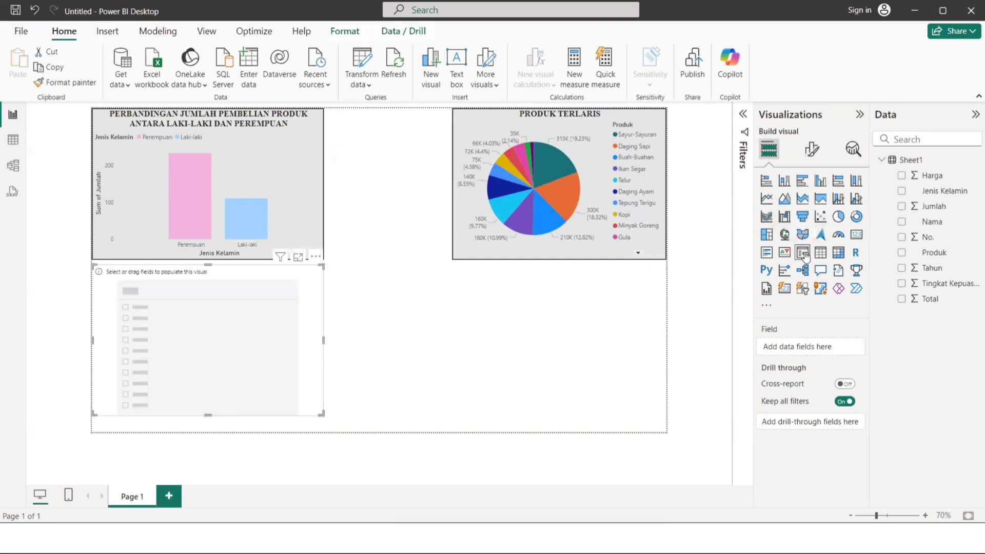
{"action": "left_click_drag", "start_coordinate": [288, 281], "coordinate": [339, 284]}
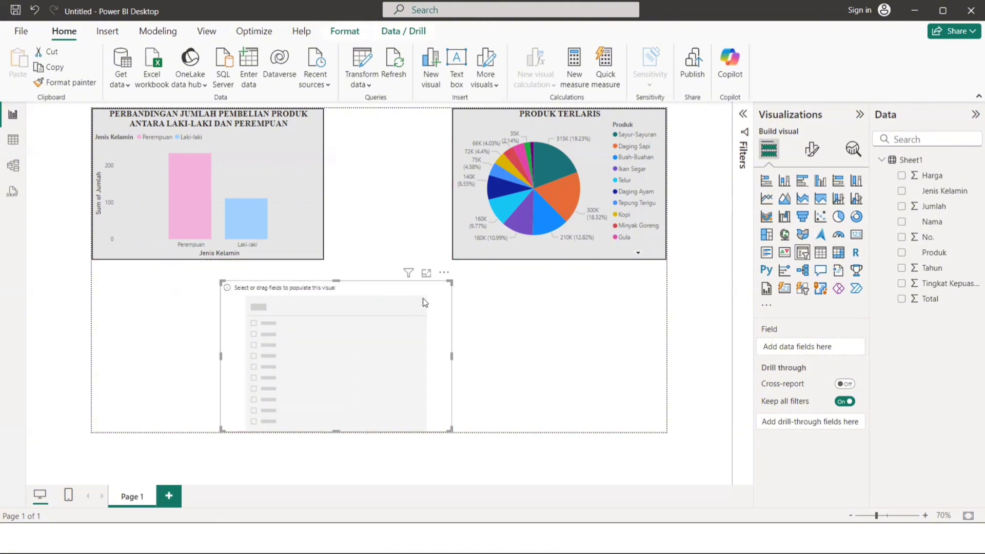
{"action": "left_click_drag", "start_coordinate": [445, 288], "coordinate": [469, 285]}
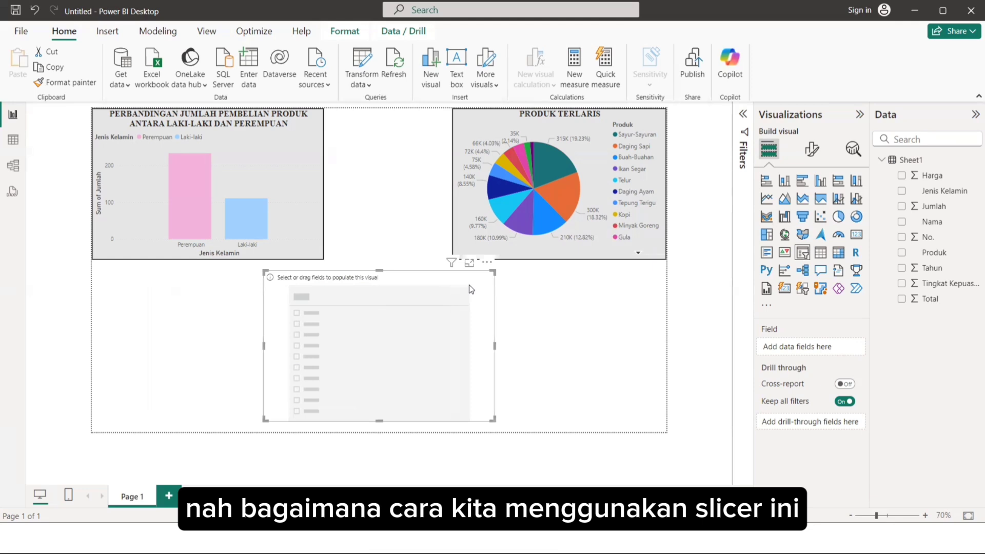
Add the Harga, Jenis Kelamin, Jumlah and Produk fields to the slicer, in that order.
{"action": "left_click", "coordinate": [410, 233]}
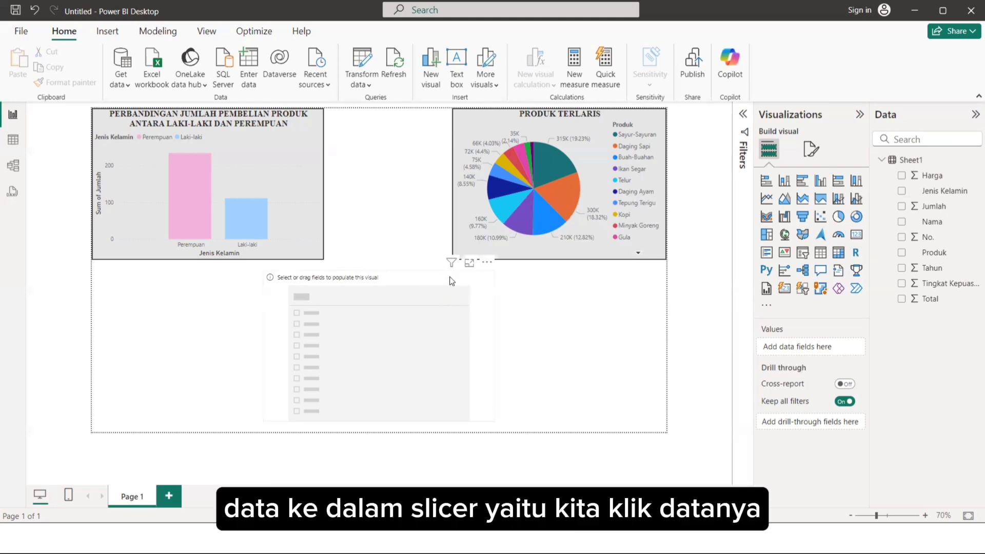
{"action": "left_click", "coordinate": [423, 276]}
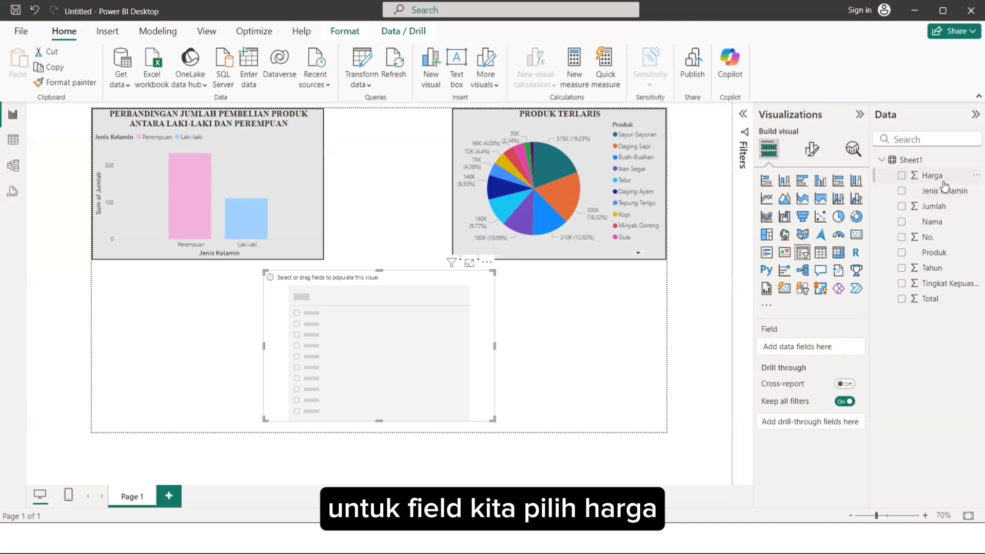
{"action": "left_click_drag", "start_coordinate": [944, 185], "coordinate": [825, 352]}
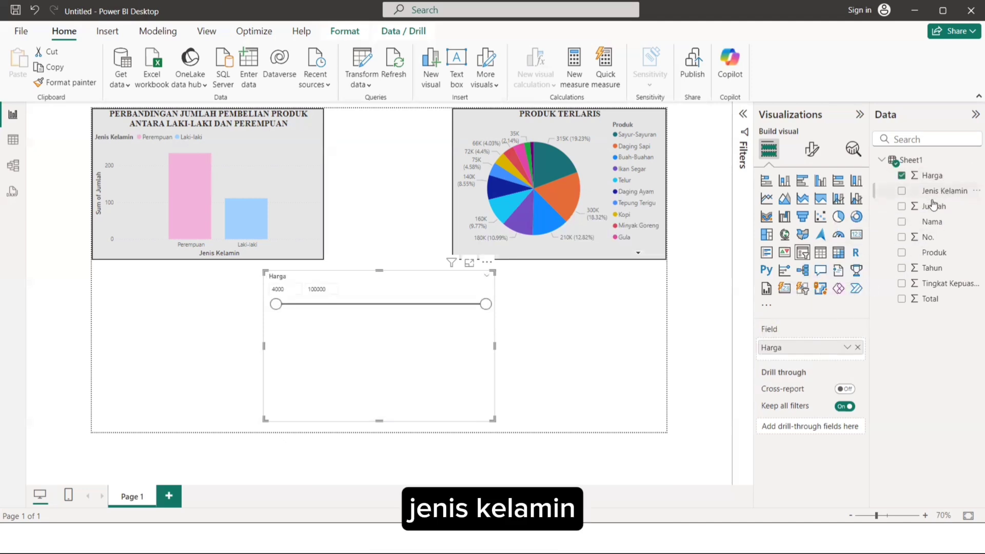
{"action": "left_click_drag", "start_coordinate": [932, 195], "coordinate": [838, 358]}
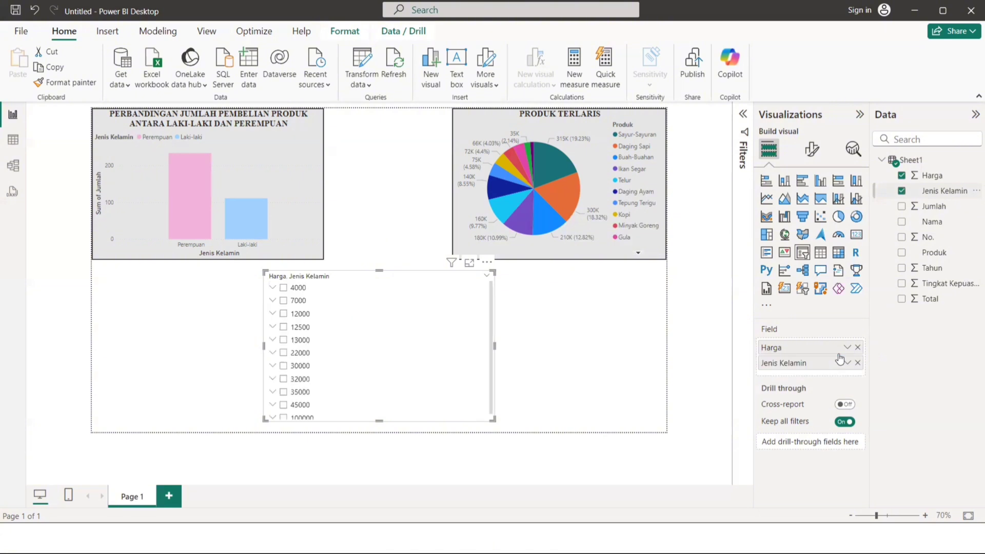
{"action": "left_click_drag", "start_coordinate": [944, 206], "coordinate": [852, 369]}
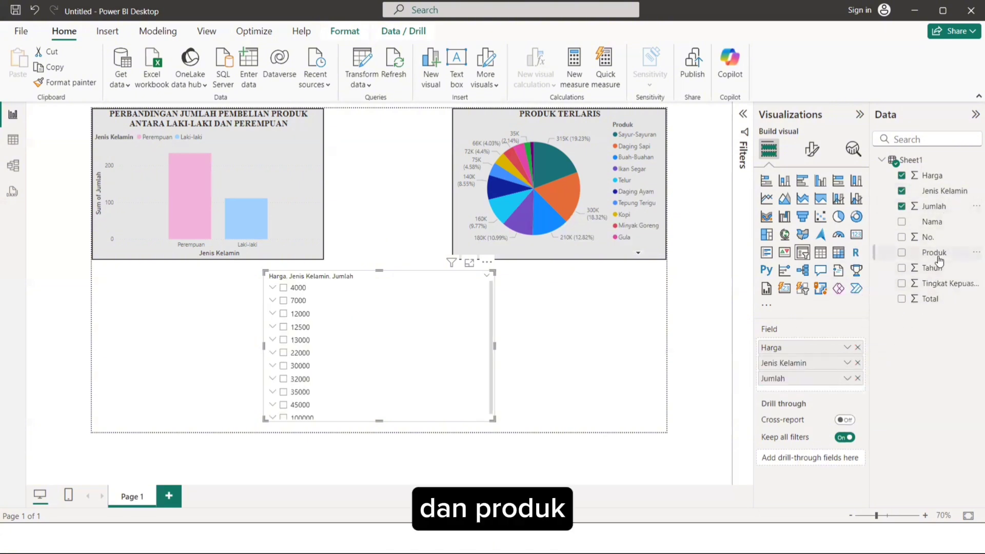
{"action": "left_click_drag", "start_coordinate": [939, 260], "coordinate": [836, 391]}
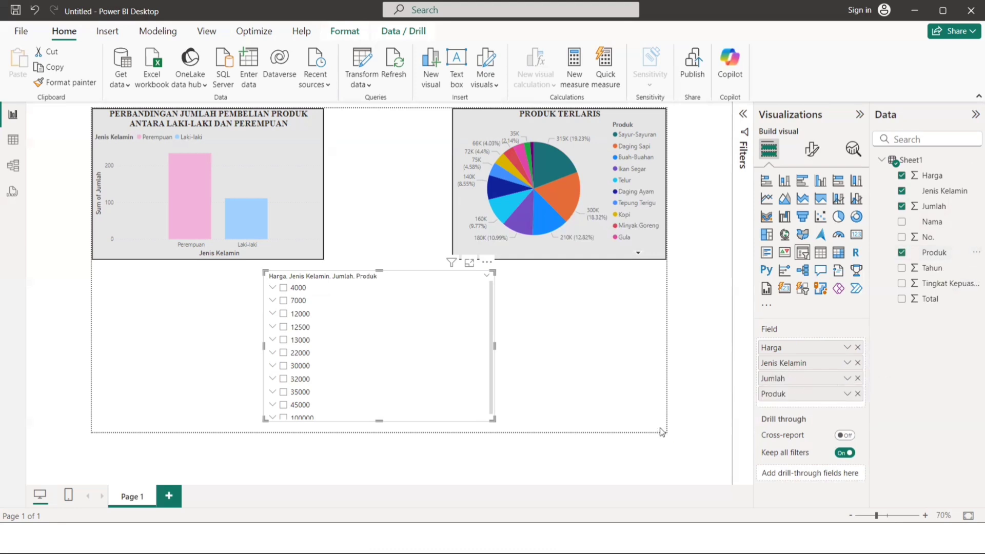
{"action": "scroll", "coordinate": [420, 386], "scroll_direction": "down", "scroll_amount": 1}
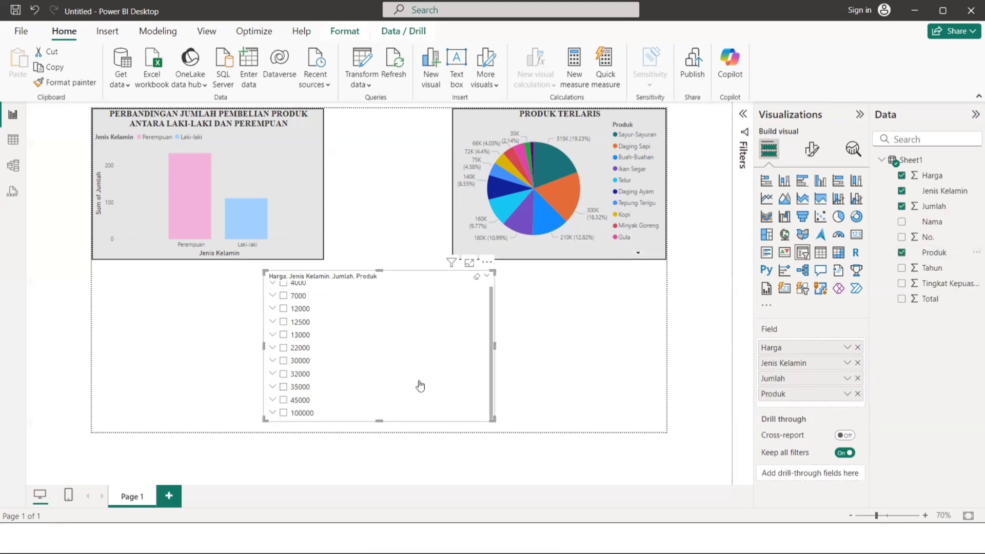
{"action": "scroll", "coordinate": [420, 386], "scroll_direction": "up", "scroll_amount": 1}
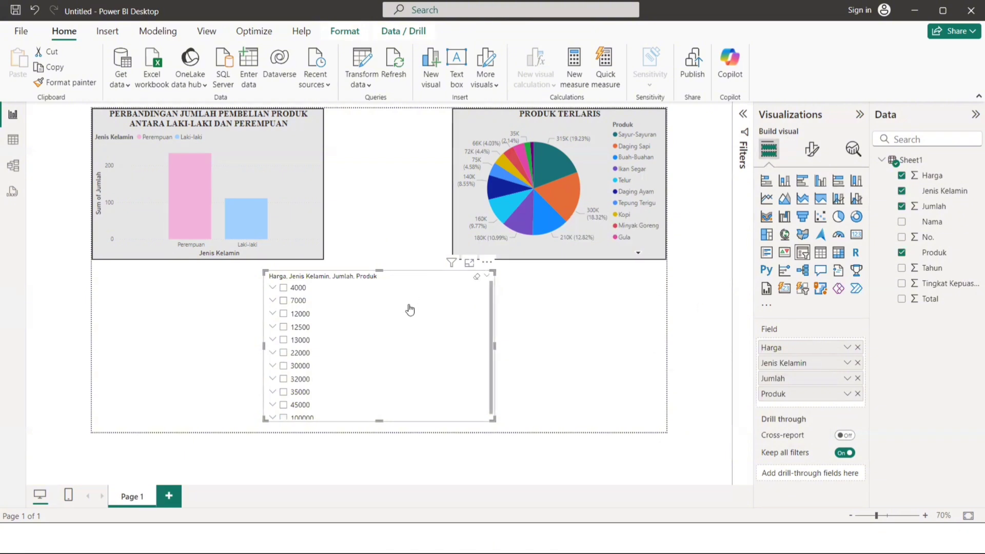
{"action": "mouse_move", "coordinate": [449, 265]}
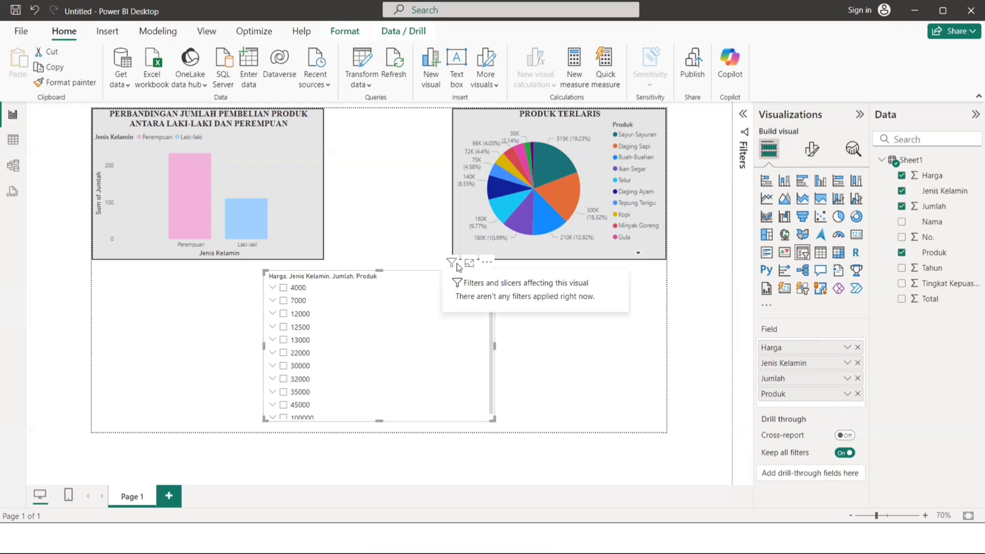
{"action": "left_click", "coordinate": [486, 265]}
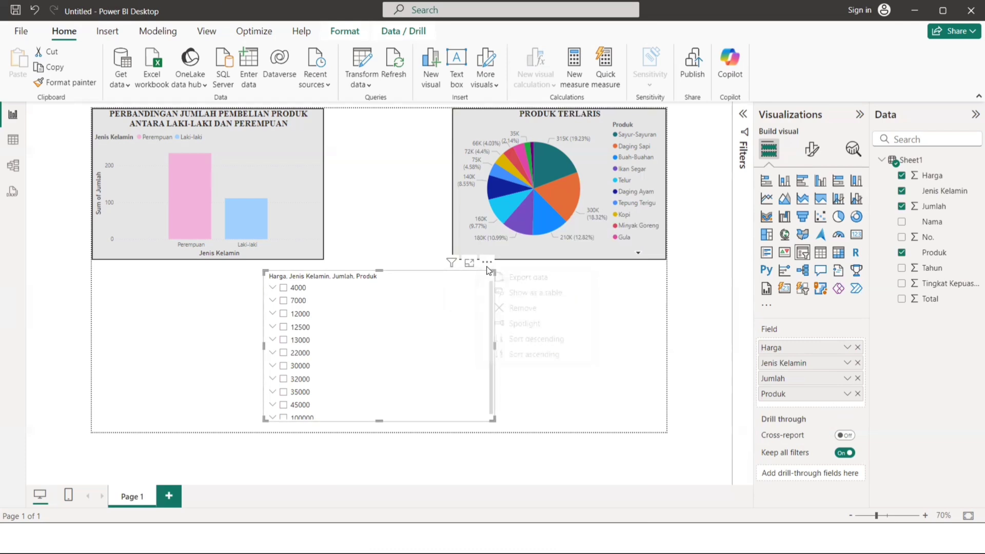
{"action": "left_click", "coordinate": [617, 333]}
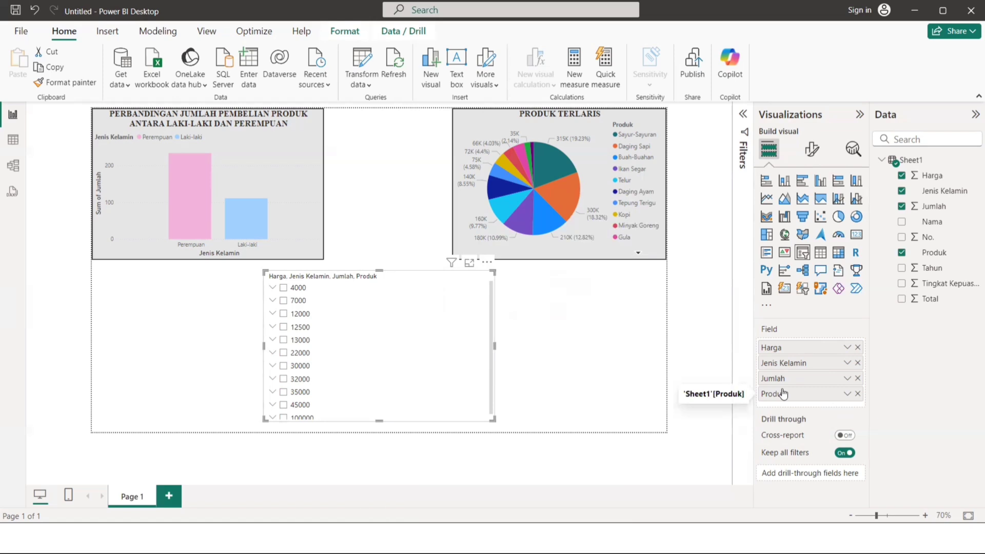
Reorder the slicer's fields to Produk, Jenis Kelamin, Harga and Jumlah, so Produk is the top level of the hierarchy.
{"action": "left_click_drag", "start_coordinate": [778, 394], "coordinate": [778, 348]}
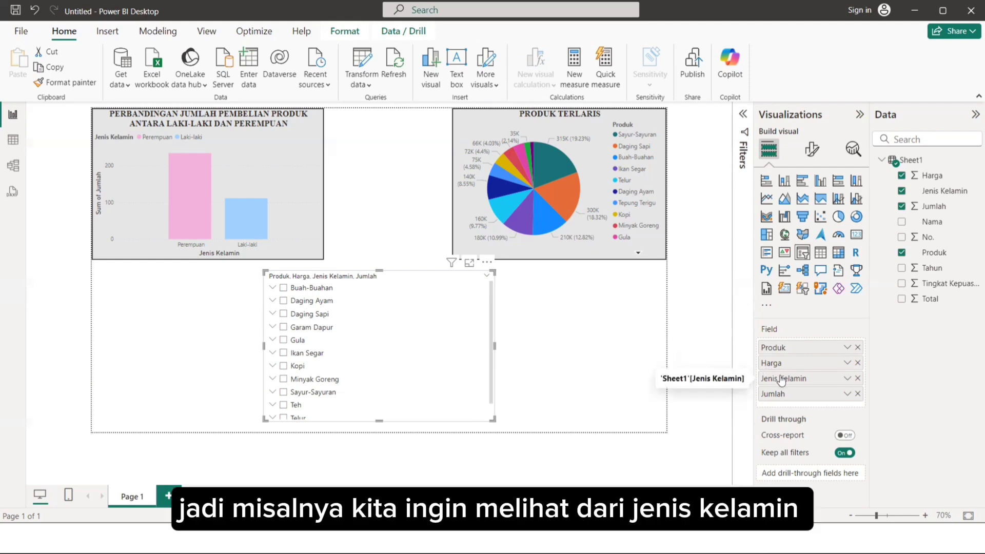
{"action": "left_click_drag", "start_coordinate": [780, 379], "coordinate": [777, 345]}
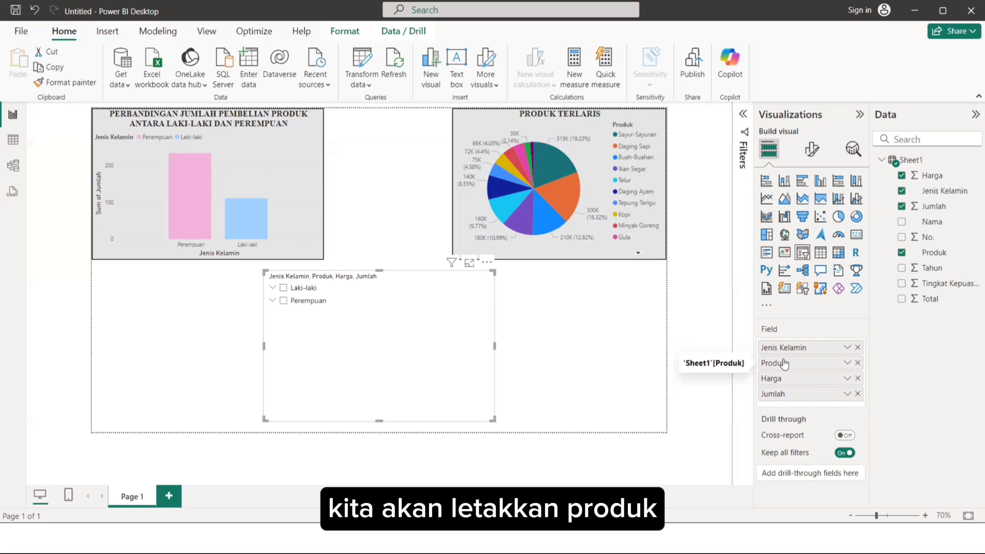
{"action": "left_click_drag", "start_coordinate": [783, 354], "coordinate": [782, 349]}
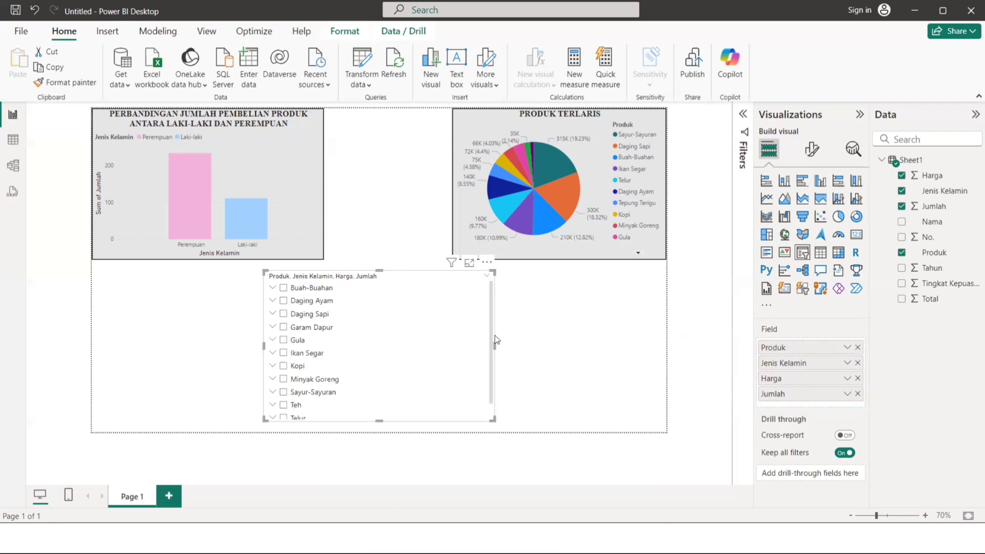
{"action": "left_click", "coordinate": [513, 296]}
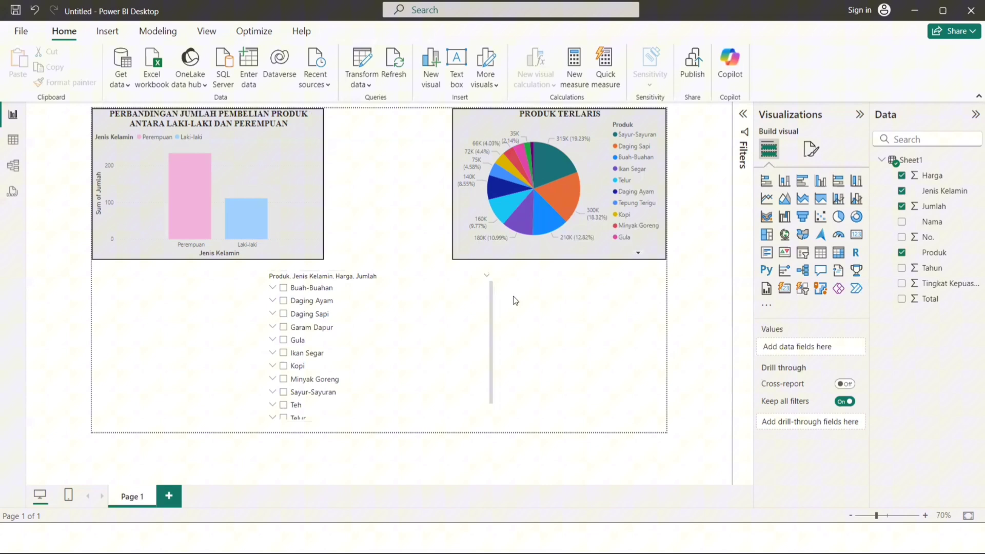
Browse the slicer's product list and look at the gender levels beneath Buah-Buahan, leaving that entry collapsed again.
{"action": "left_click", "coordinate": [451, 276]}
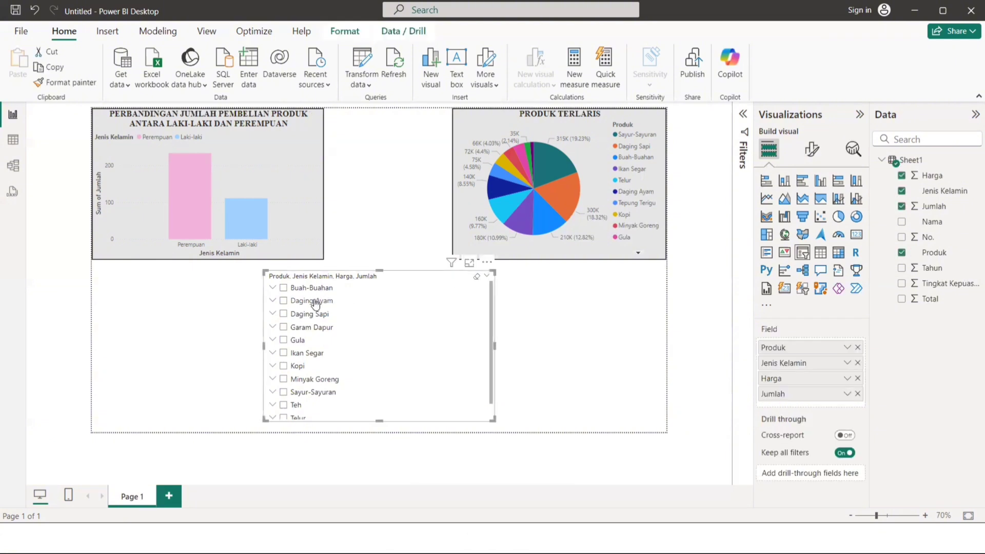
{"action": "scroll", "coordinate": [307, 354], "scroll_direction": "down", "scroll_amount": 1}
{"action": "scroll", "coordinate": [307, 353], "scroll_direction": "up", "scroll_amount": 1}
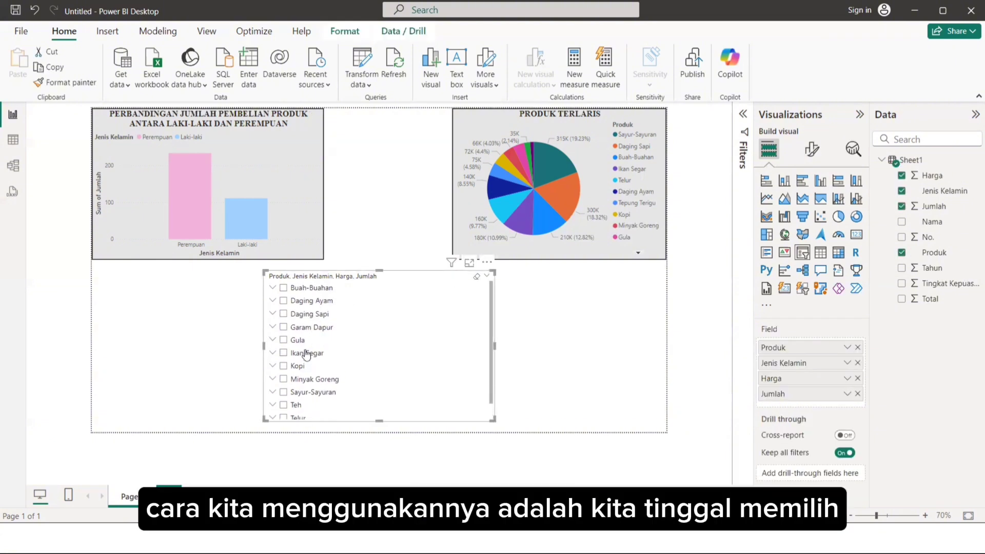
{"action": "left_click", "coordinate": [273, 289]}
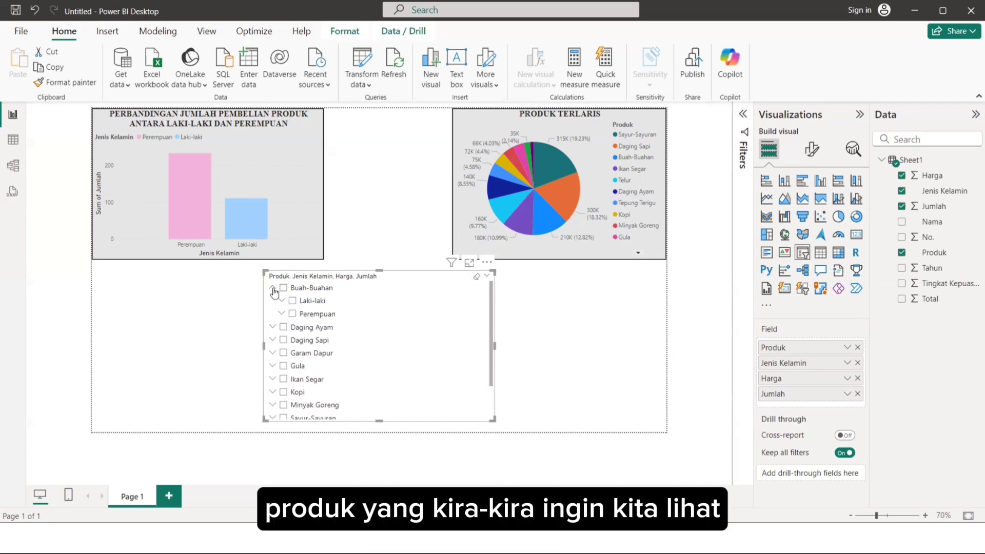
{"action": "left_click", "coordinate": [272, 288]}
{"action": "scroll", "coordinate": [337, 319], "scroll_direction": "down", "scroll_amount": 1}
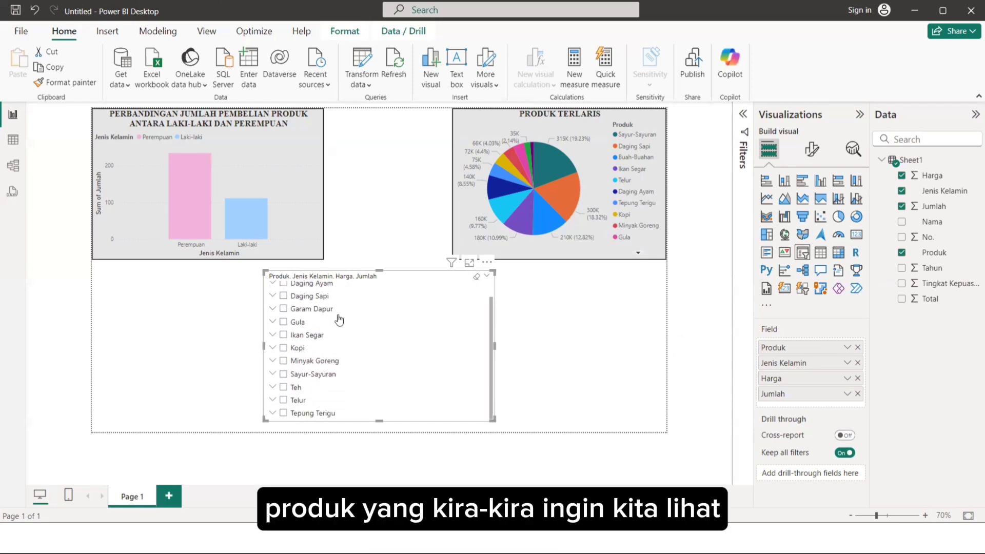
{"action": "scroll", "coordinate": [339, 319], "scroll_direction": "up", "scroll_amount": 1}
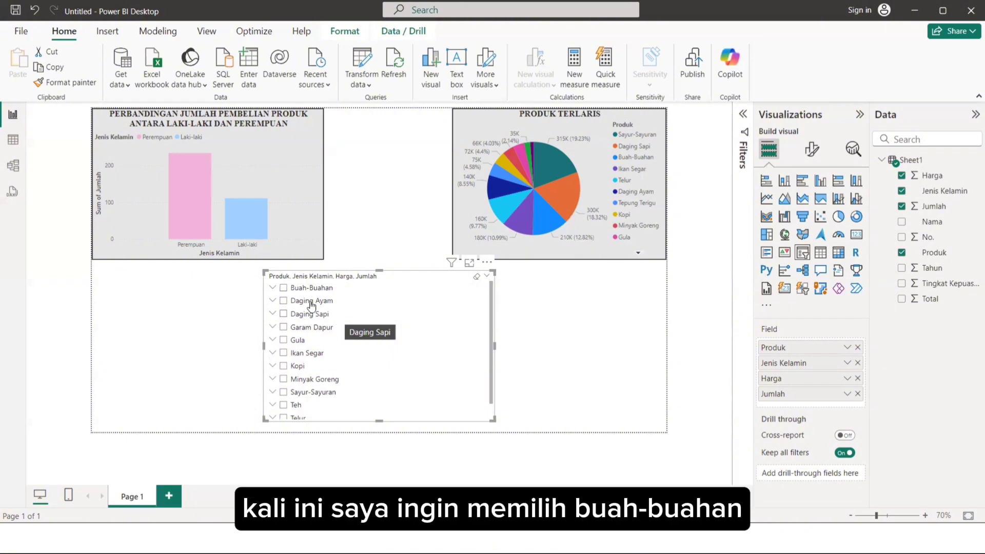
Filter the charts to Buah-Buahan and examine the pie value and the Laki-laki and Perempuan columns, leaving no column highlighted.
{"action": "left_click", "coordinate": [284, 289]}
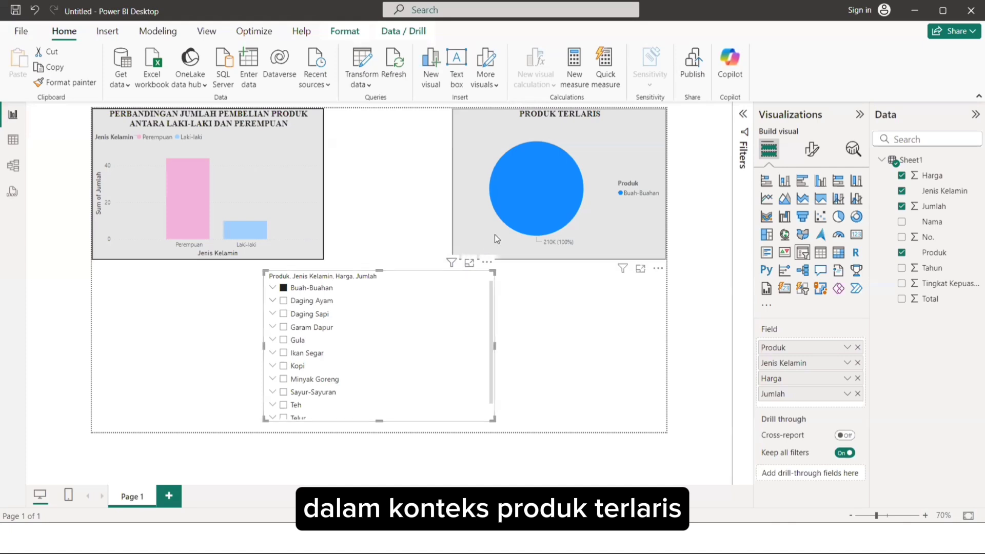
{"action": "mouse_move", "coordinate": [545, 231]}
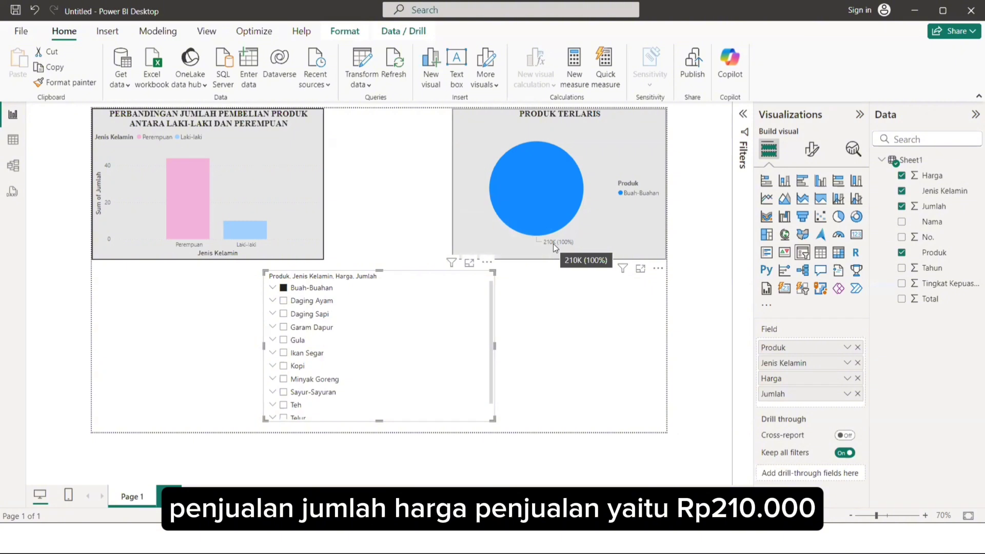
{"action": "left_click", "coordinate": [305, 165]}
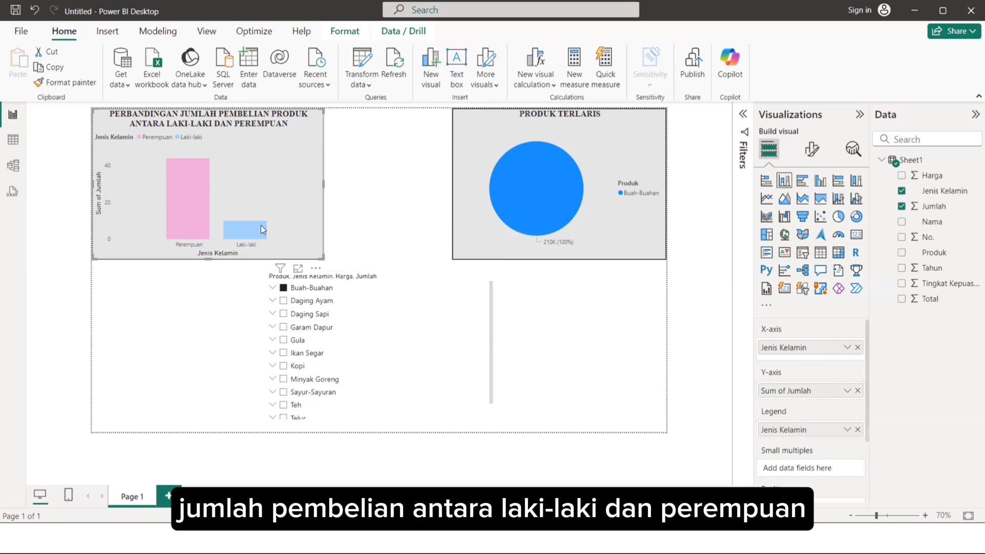
{"action": "left_click", "coordinate": [242, 227]}
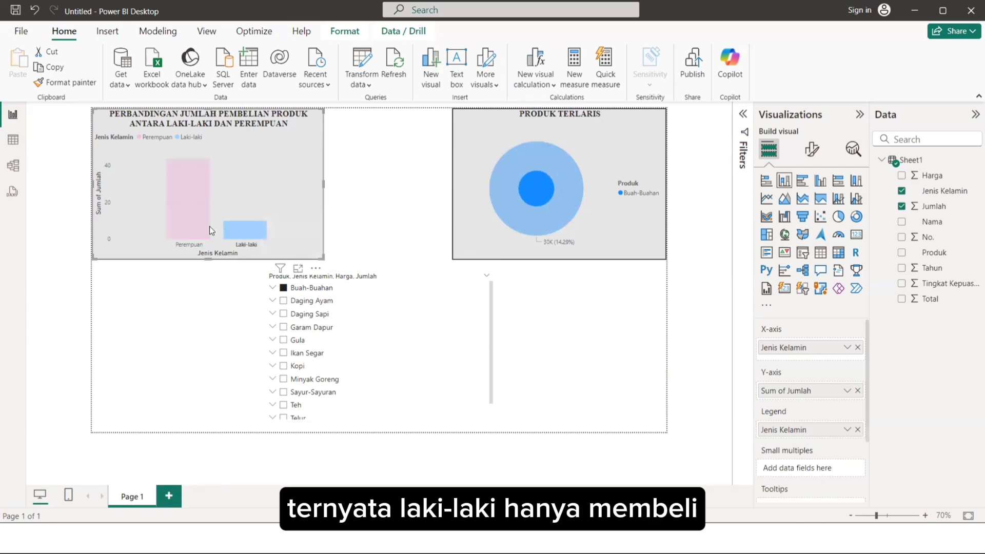
{"action": "mouse_move", "coordinate": [228, 231]}
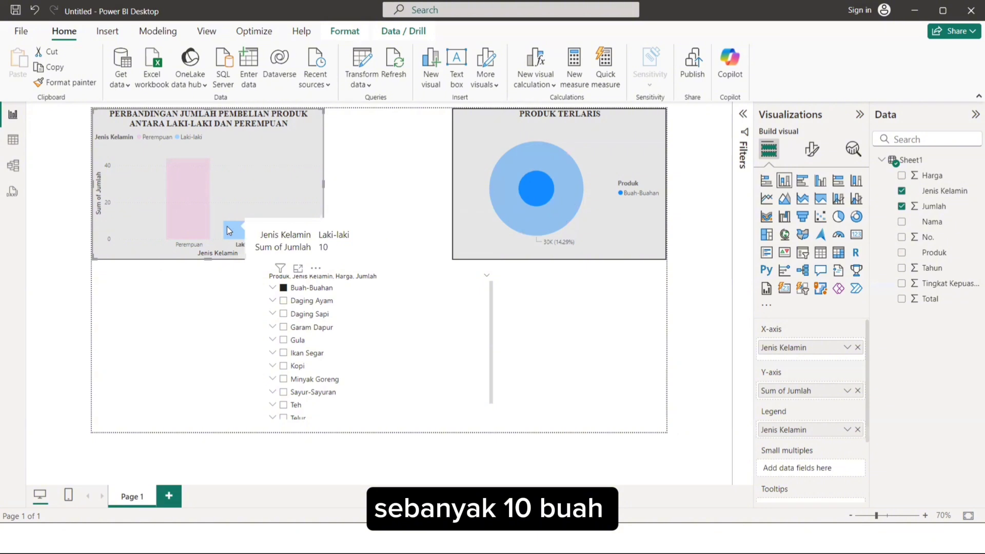
{"action": "left_click", "coordinate": [200, 209]}
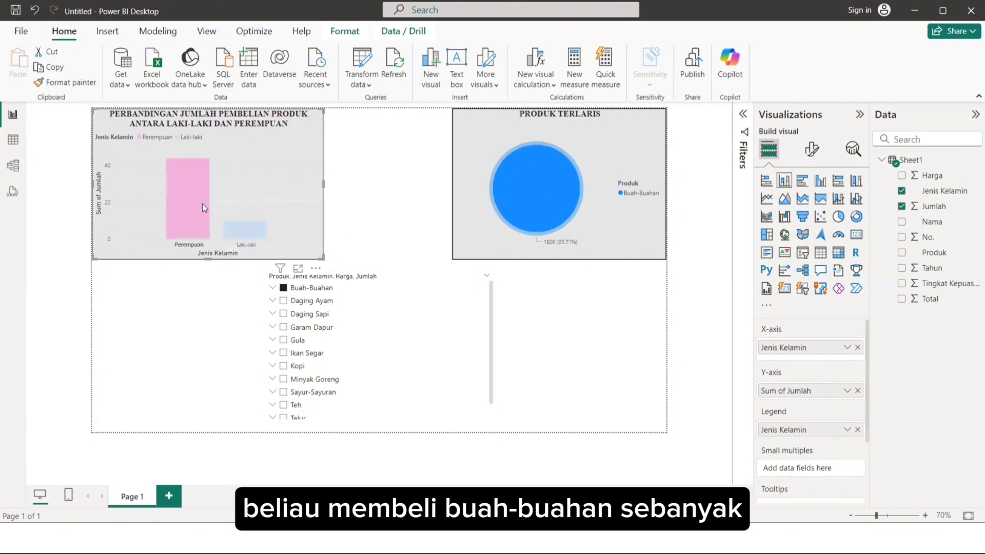
{"action": "mouse_move", "coordinate": [202, 207]}
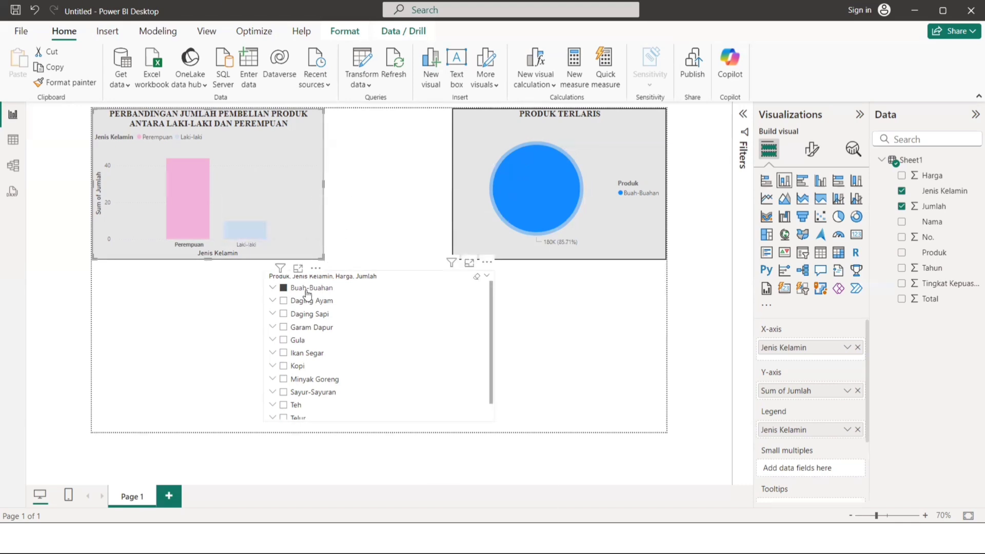
{"action": "left_click", "coordinate": [307, 232]}
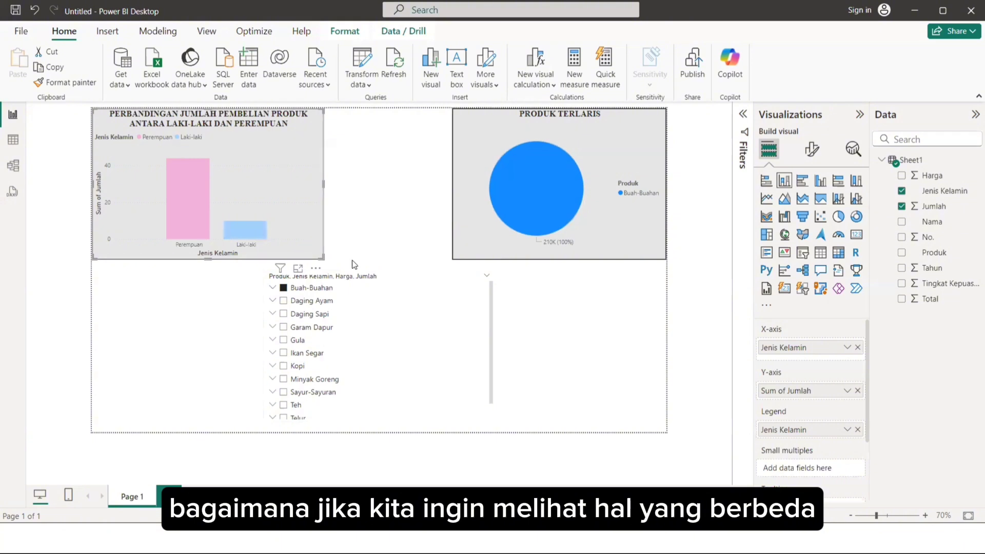
Examine both charts with the slicer set to Kopi instead of Buah-Buahan, and clear the Kopi selection.
{"action": "left_click", "coordinate": [282, 289]}
{"action": "left_click", "coordinate": [283, 365]}
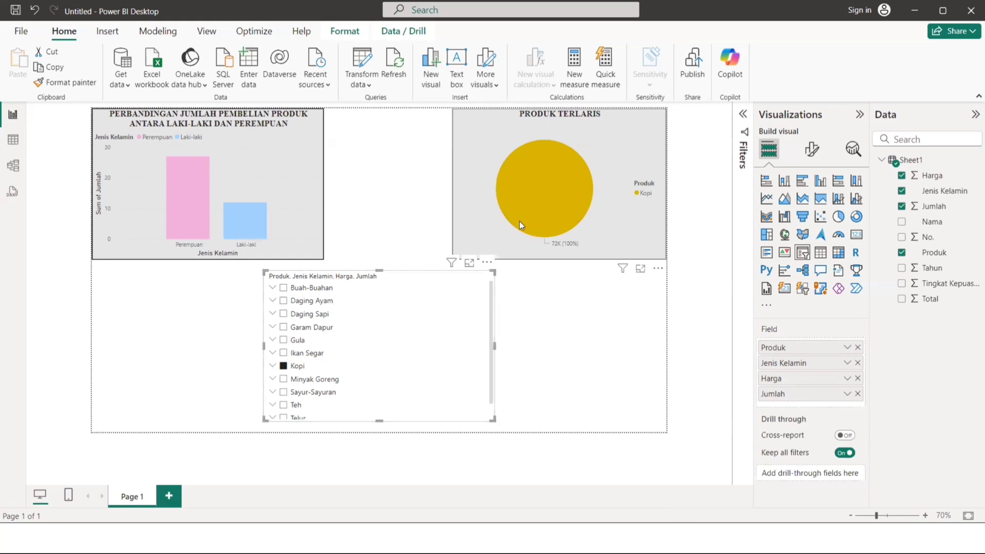
{"action": "mouse_move", "coordinate": [551, 191]}
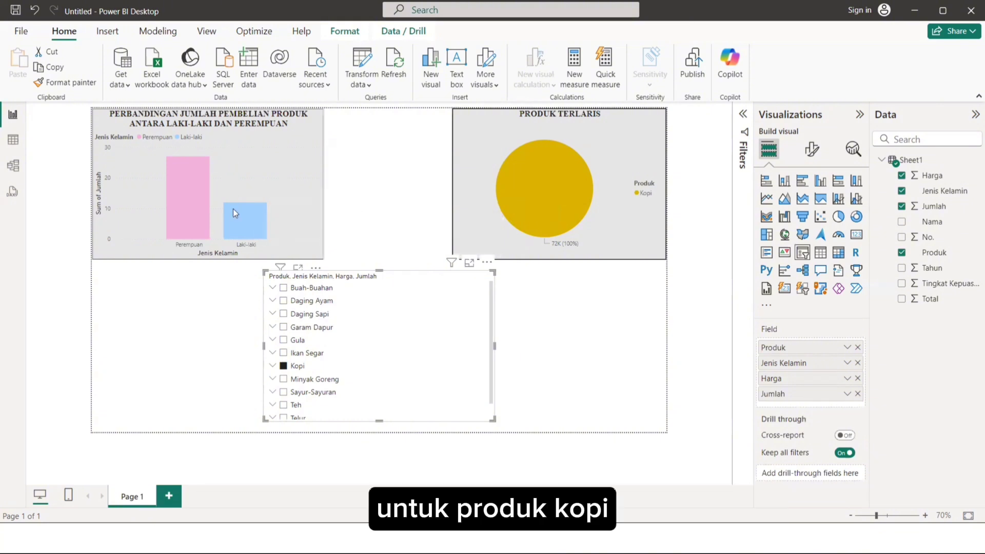
{"action": "mouse_move", "coordinate": [231, 217]}
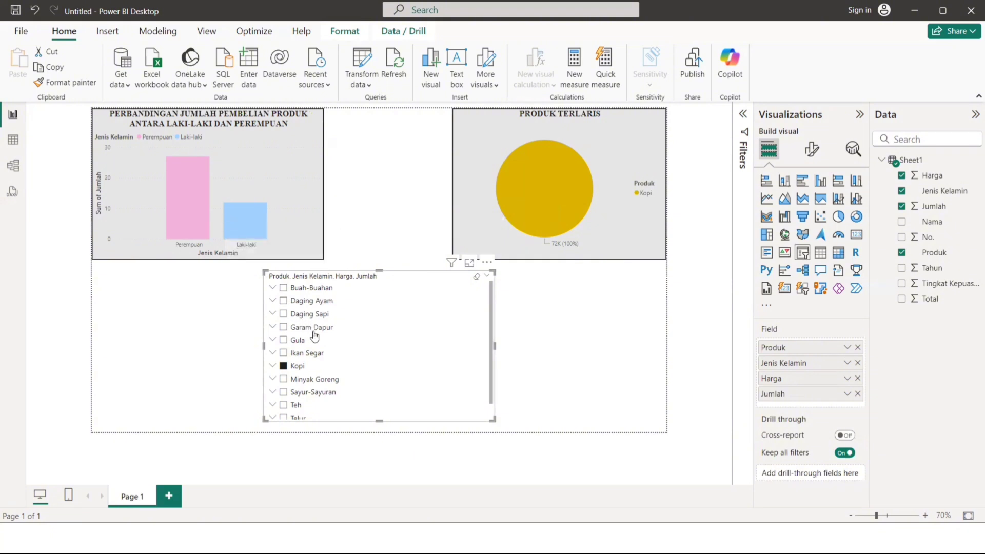
{"action": "scroll", "coordinate": [314, 337], "scroll_direction": "down", "scroll_amount": 2}
{"action": "scroll", "coordinate": [314, 336], "scroll_direction": "up", "scroll_amount": 1}
{"action": "scroll", "coordinate": [314, 335], "scroll_direction": "up", "scroll_amount": 1}
{"action": "left_click", "coordinate": [284, 365]}
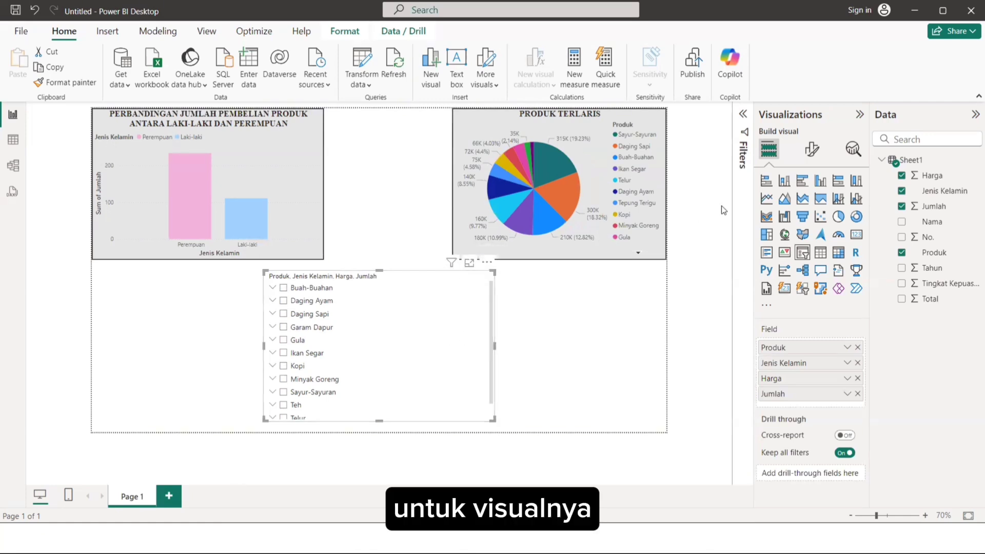
{"action": "left_click", "coordinate": [586, 295]}
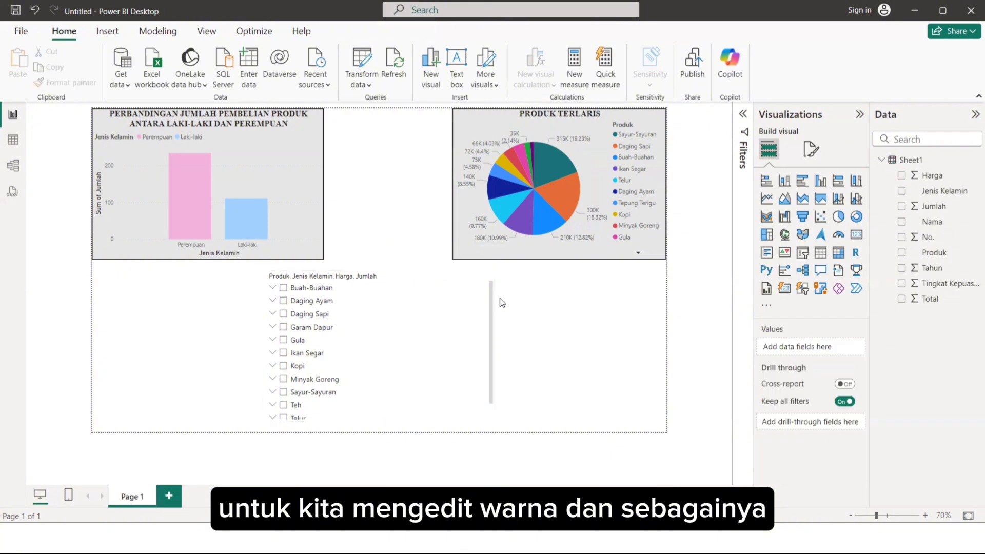
Set the slicer's background color to the light gray used behind the two charts.
{"action": "left_click", "coordinate": [452, 280]}
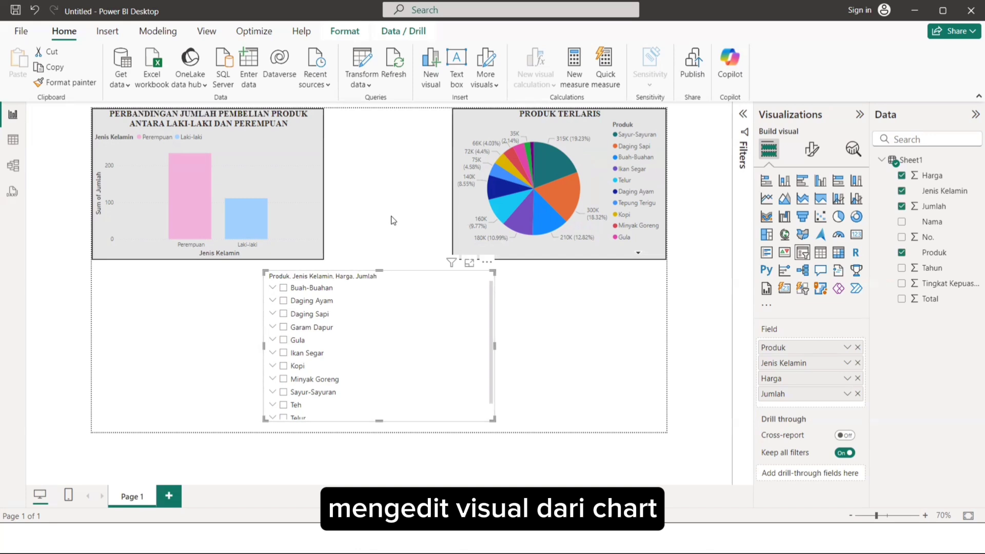
{"action": "left_click", "coordinate": [812, 149]}
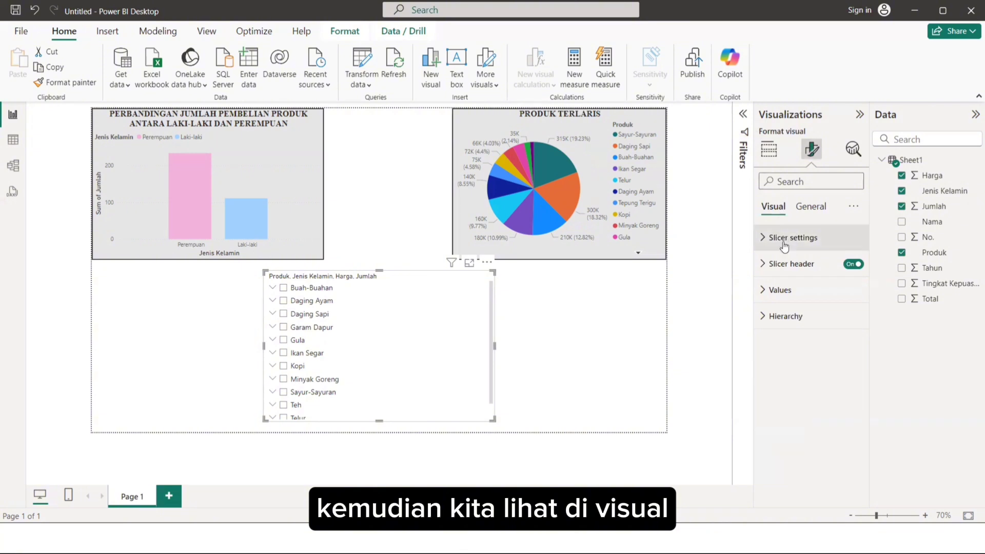
{"action": "left_click", "coordinate": [812, 215]}
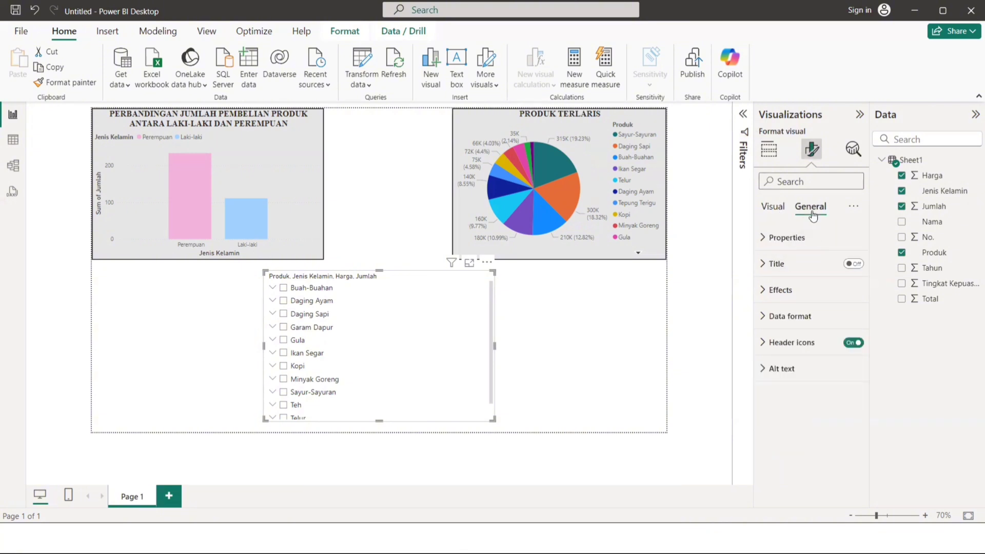
{"action": "left_click", "coordinate": [786, 289]}
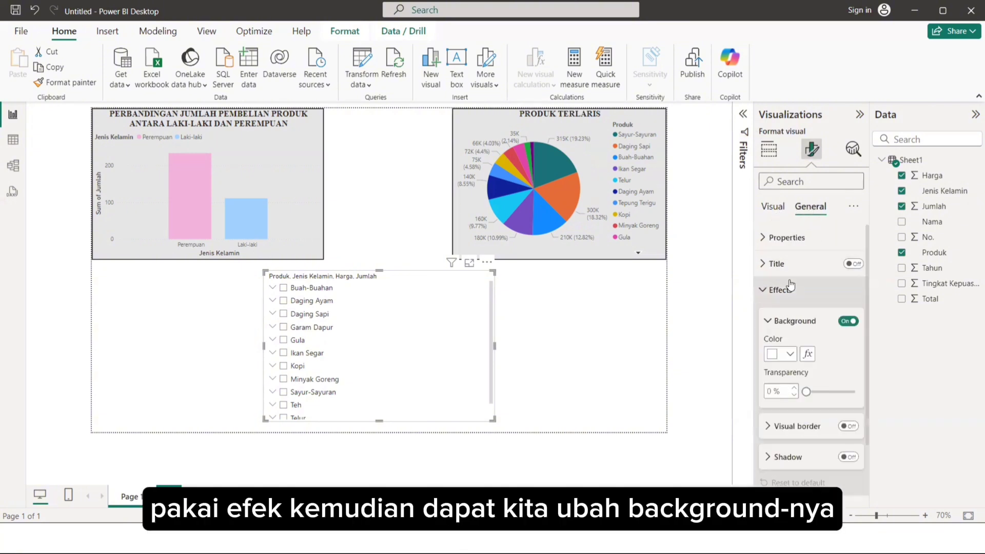
{"action": "left_click", "coordinate": [787, 355]}
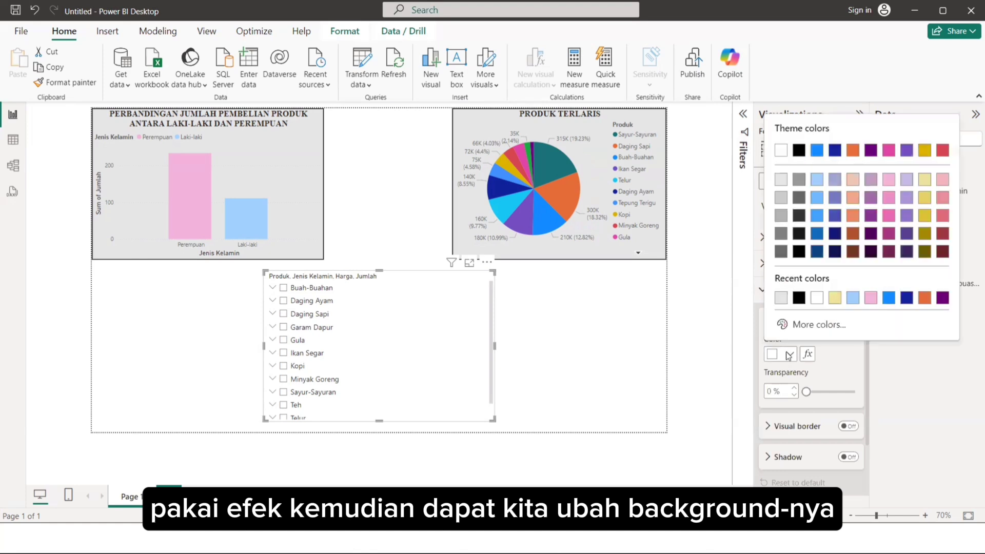
{"action": "left_click", "coordinate": [780, 196]}
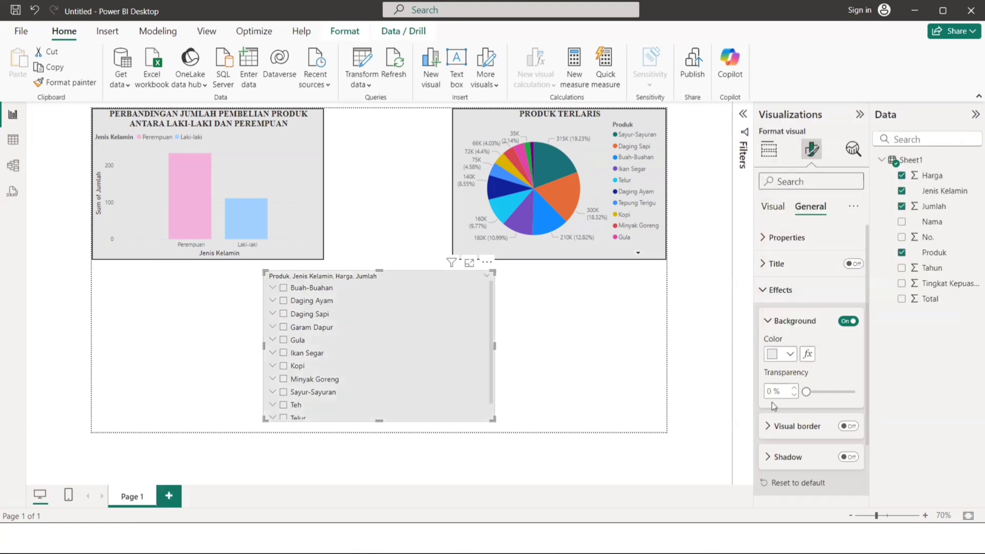
Turn on the slicer's visual border, check its color and width settings, and deselect the slicer.
{"action": "left_click", "coordinate": [795, 426]}
{"action": "scroll", "coordinate": [794, 430], "scroll_direction": "down", "scroll_amount": 1}
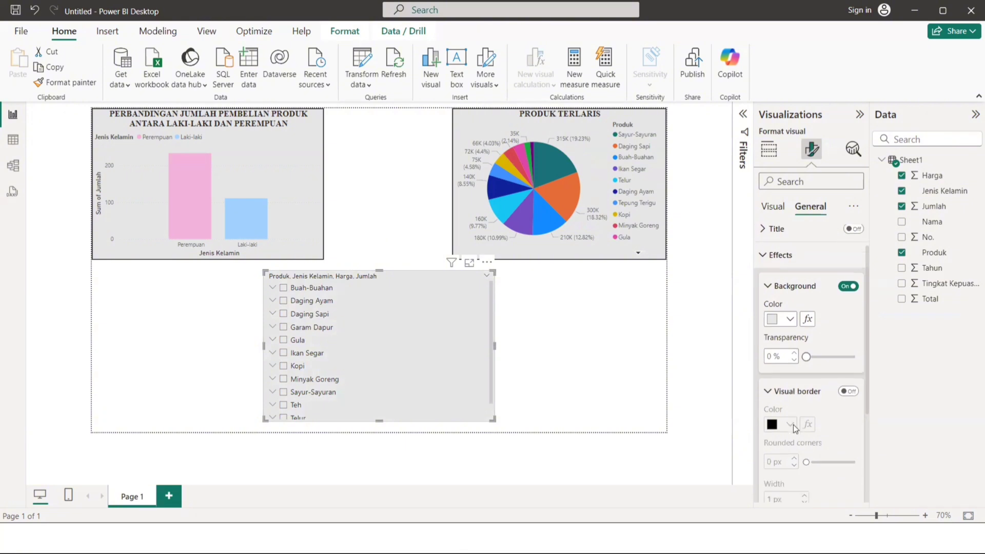
{"action": "left_click", "coordinate": [849, 400]}
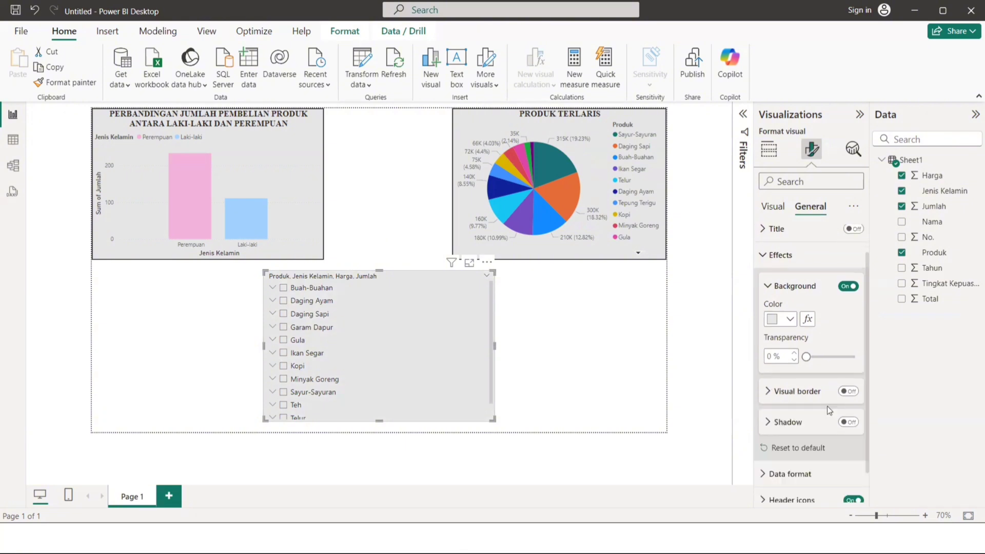
{"action": "left_click", "coordinate": [847, 392]}
{"action": "scroll", "coordinate": [823, 395], "scroll_direction": "down", "scroll_amount": 1}
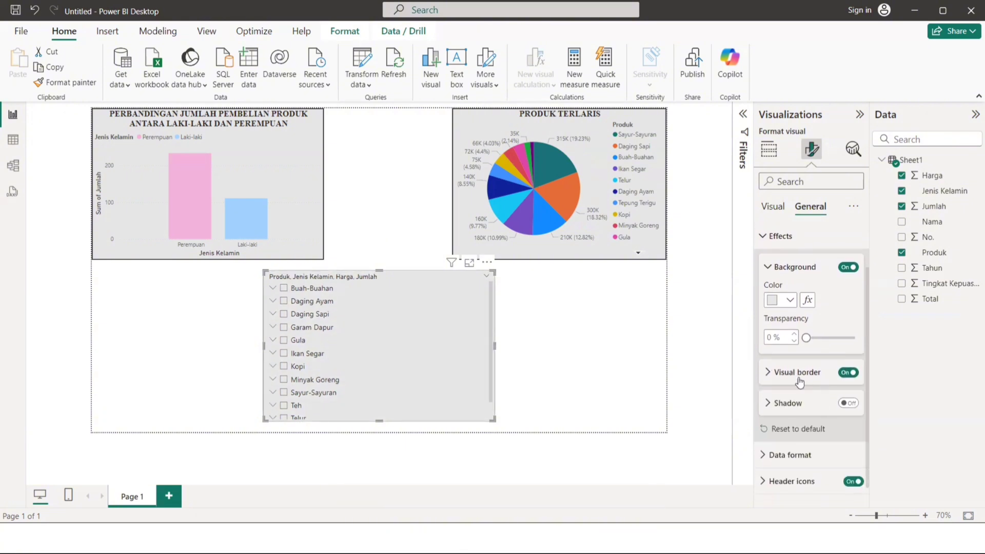
{"action": "left_click", "coordinate": [795, 373]}
{"action": "scroll", "coordinate": [794, 404], "scroll_direction": "down", "scroll_amount": 1}
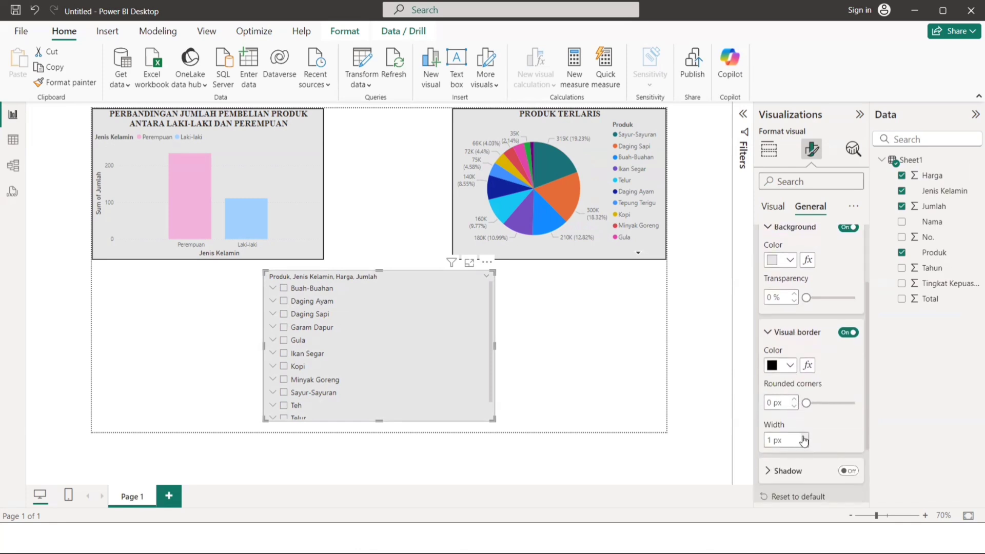
{"action": "left_click", "coordinate": [717, 411]}
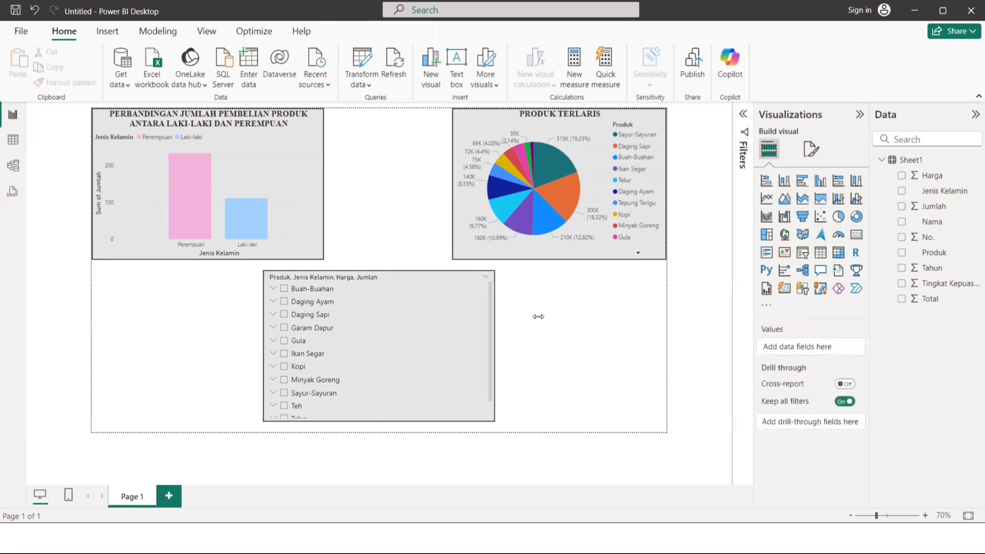
Move the slicer directly beneath the column chart, flush with the page's left and bottom edges, and deselect it.
{"action": "left_click", "coordinate": [323, 280]}
{"action": "left_click_drag", "start_coordinate": [311, 279], "coordinate": [93, 282]}
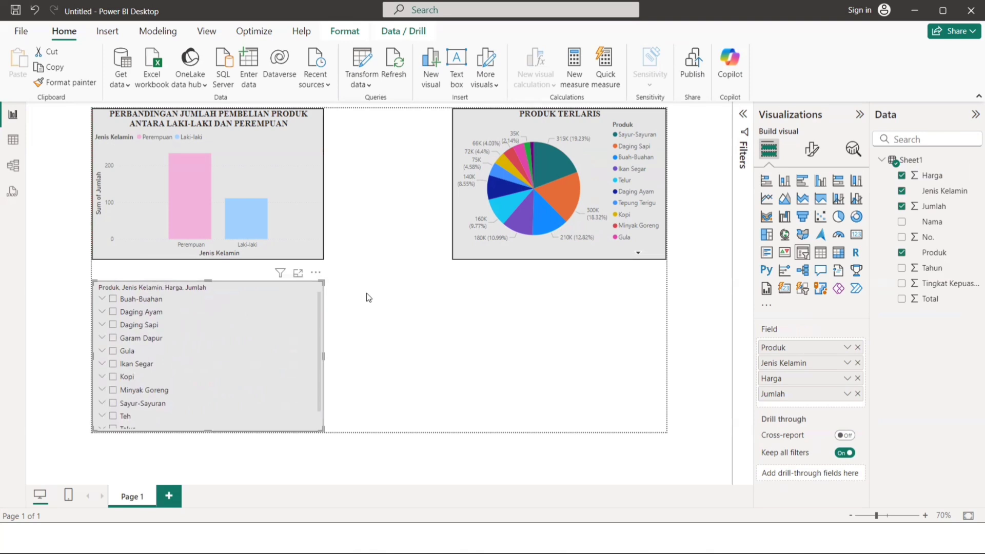
{"action": "left_click", "coordinate": [391, 296]}
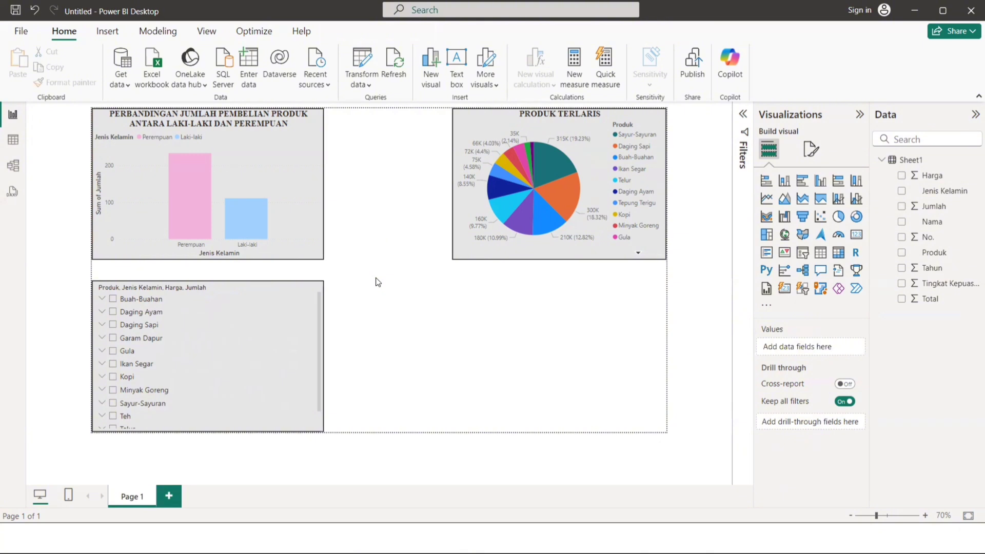
Show the column chart's Sum of Jumlah values as percent of grand total.
{"action": "scroll", "coordinate": [481, 152], "scroll_direction": "up", "scroll_amount": 1, "text": "ctrl"}
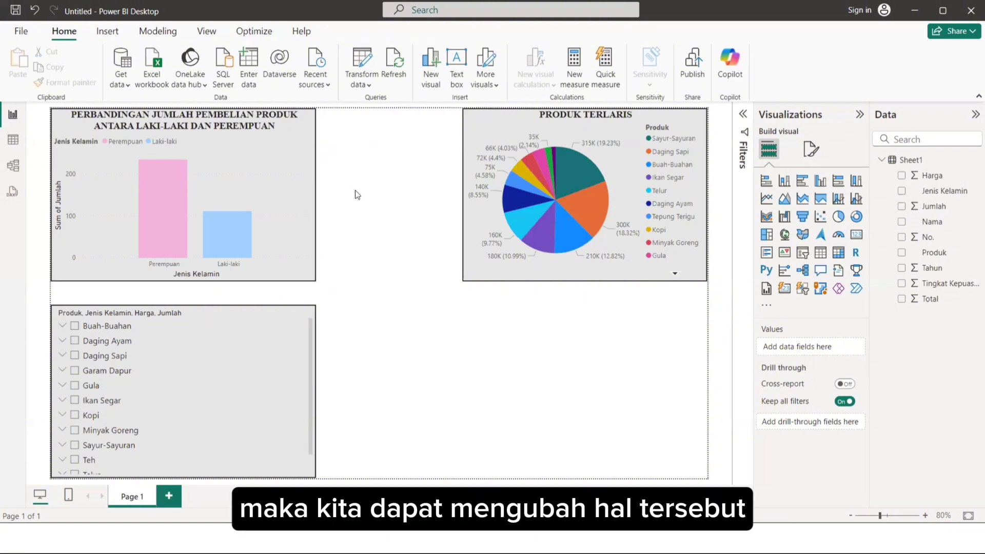
{"action": "left_click", "coordinate": [304, 130]}
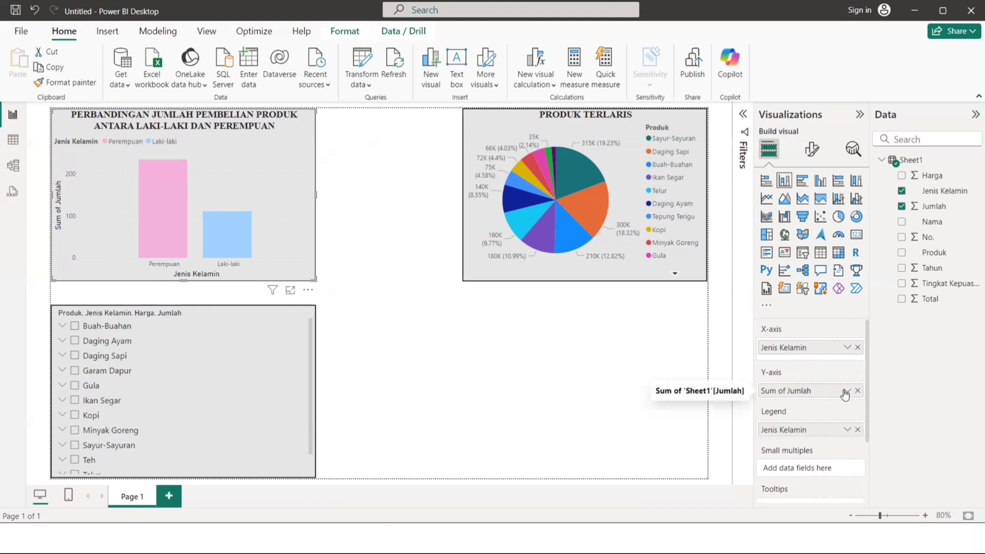
{"action": "left_click", "coordinate": [847, 391]}
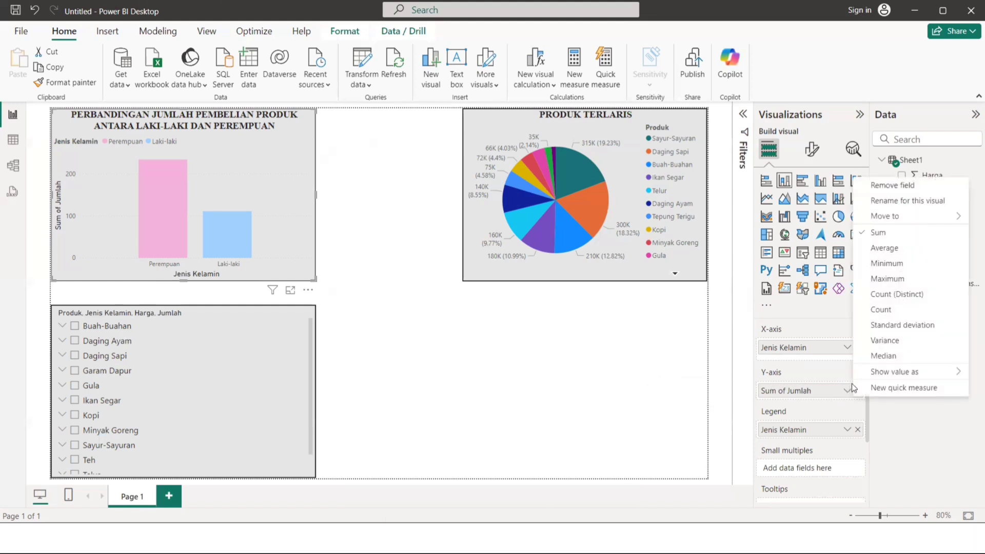
{"action": "mouse_move", "coordinate": [872, 373]}
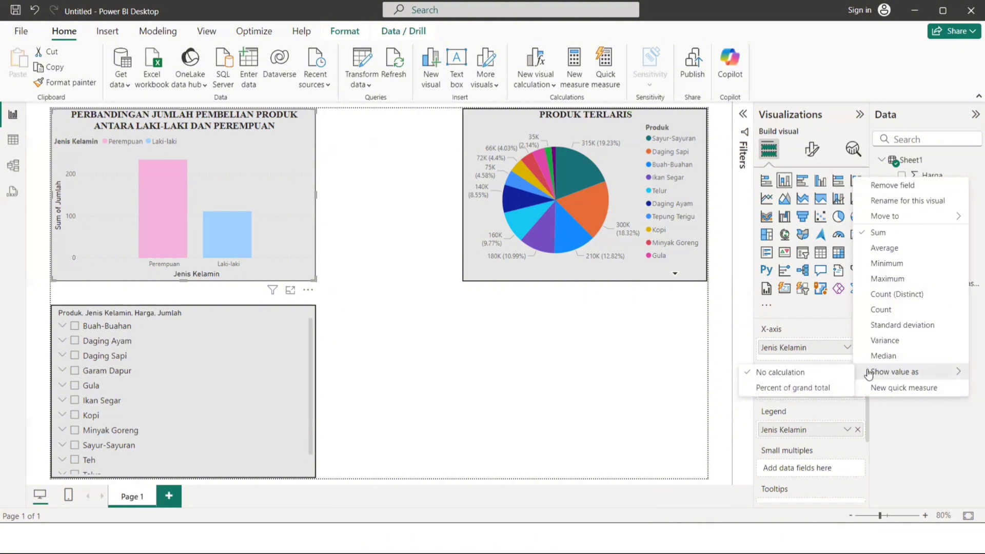
{"action": "left_click", "coordinate": [815, 390]}
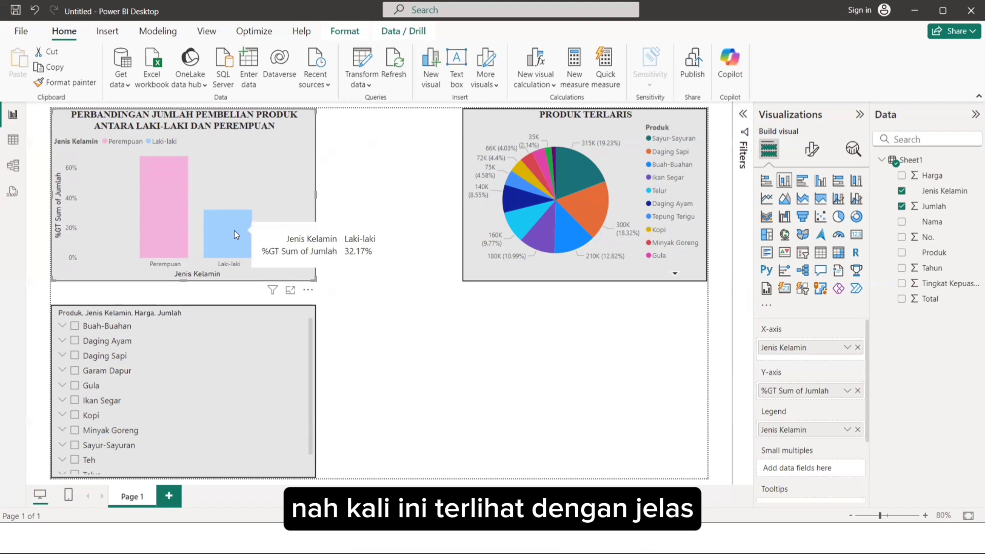
Examine the percentage values of the Perempuan and Laki-laki columns and deselect the column chart.
{"action": "mouse_move", "coordinate": [172, 225]}
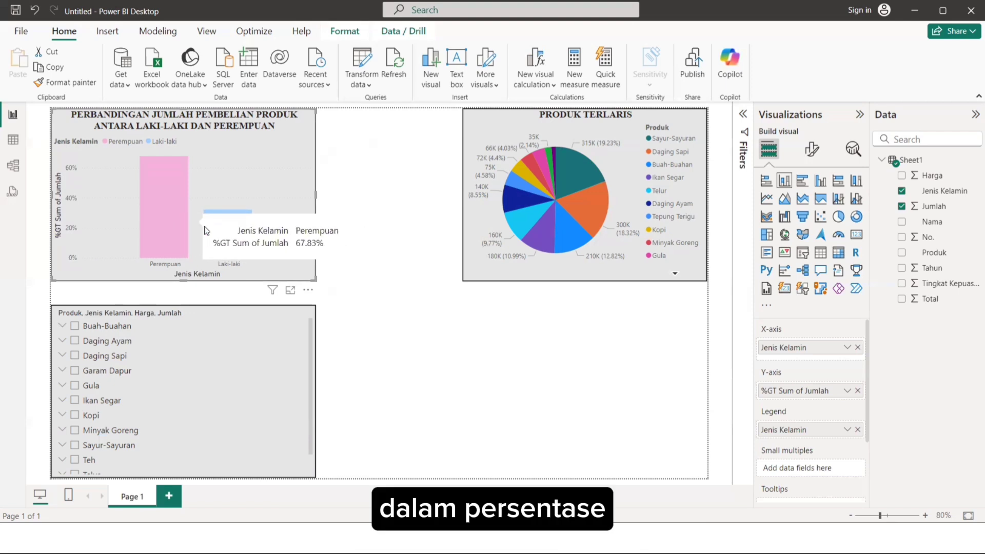
{"action": "mouse_move", "coordinate": [220, 227]}
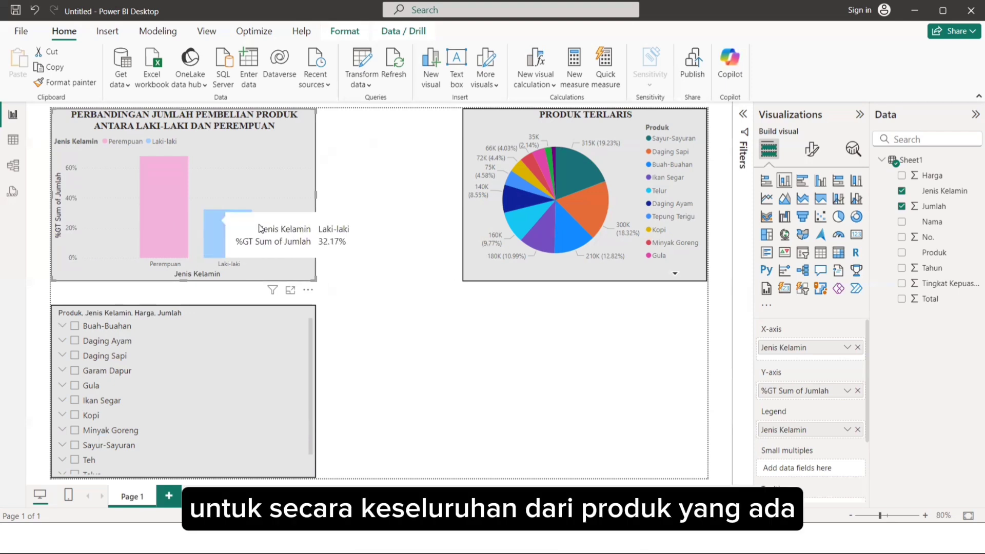
{"action": "left_click", "coordinate": [395, 189]}
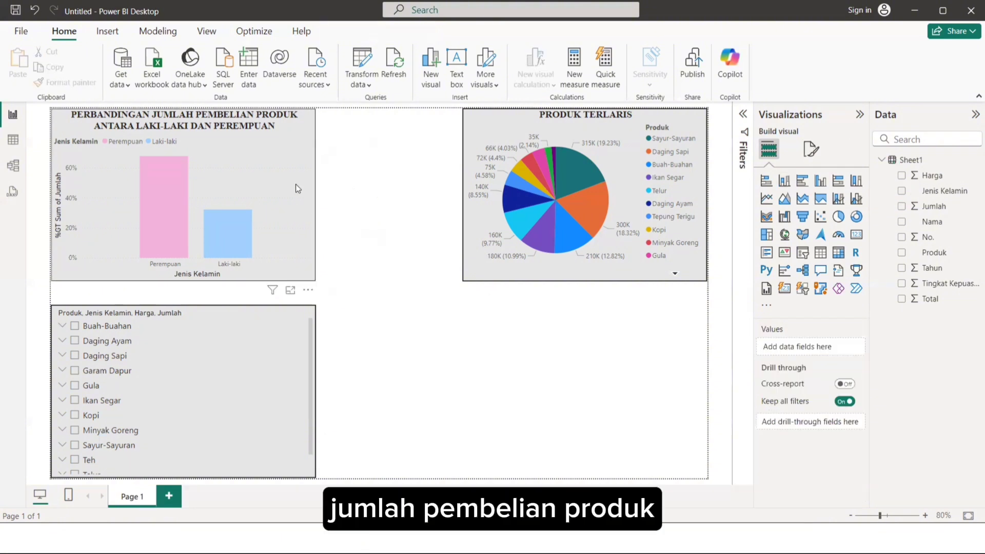
{"action": "mouse_move", "coordinate": [166, 226]}
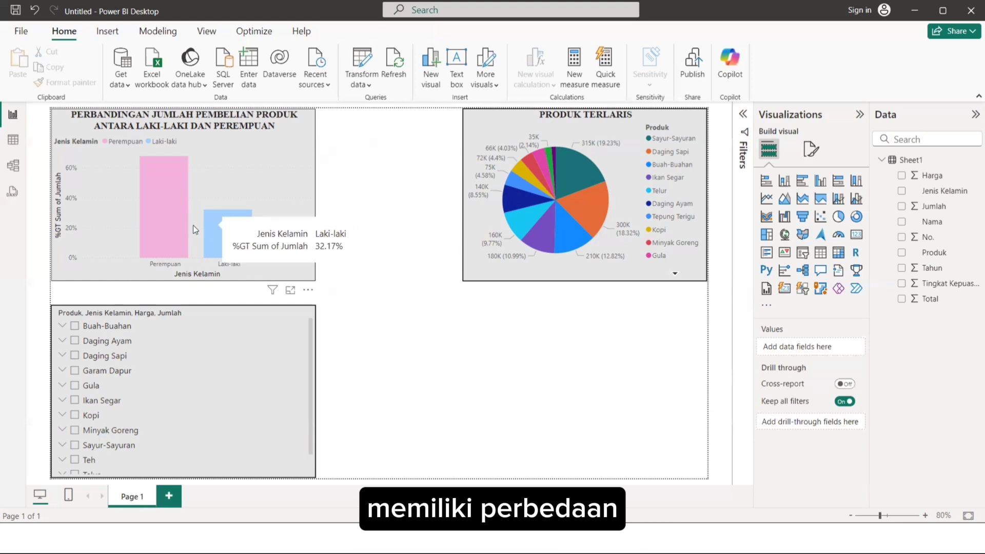
{"action": "mouse_move", "coordinate": [227, 220]}
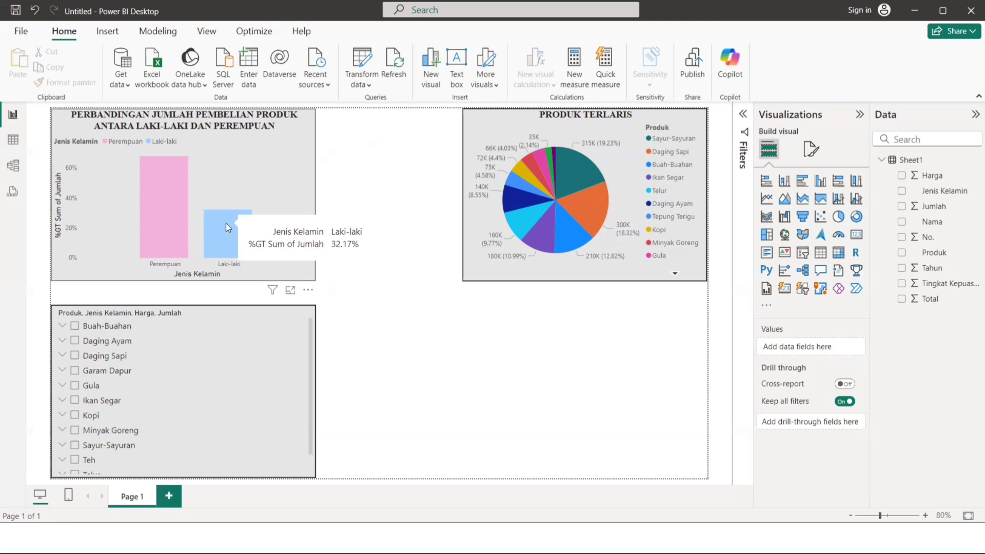
Compare the pie chart's breakdown for the Perempuan column and the Laki-laki column, leaving no column highlighted and no chart selected.
{"action": "left_click", "coordinate": [169, 217]}
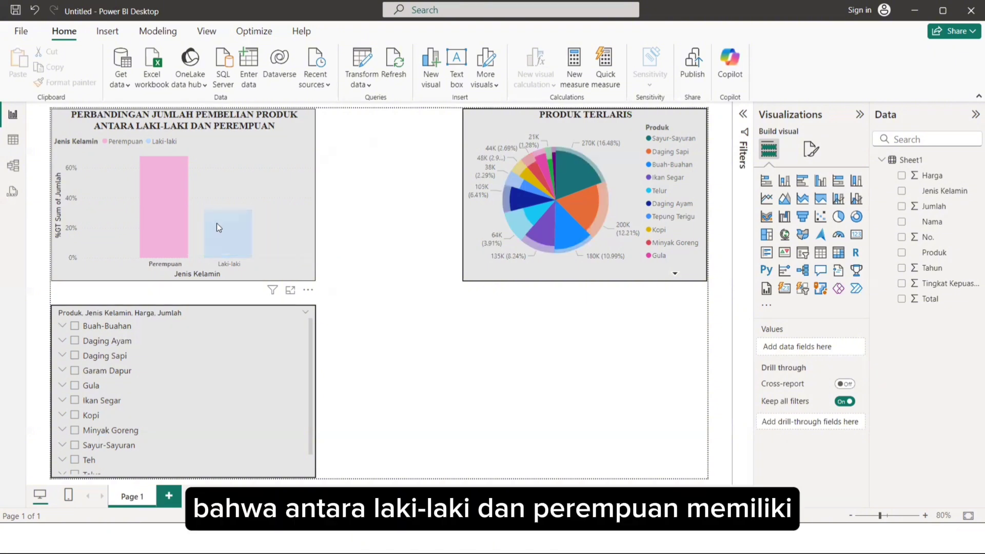
{"action": "left_click", "coordinate": [217, 223]}
{"action": "left_click", "coordinate": [315, 228]}
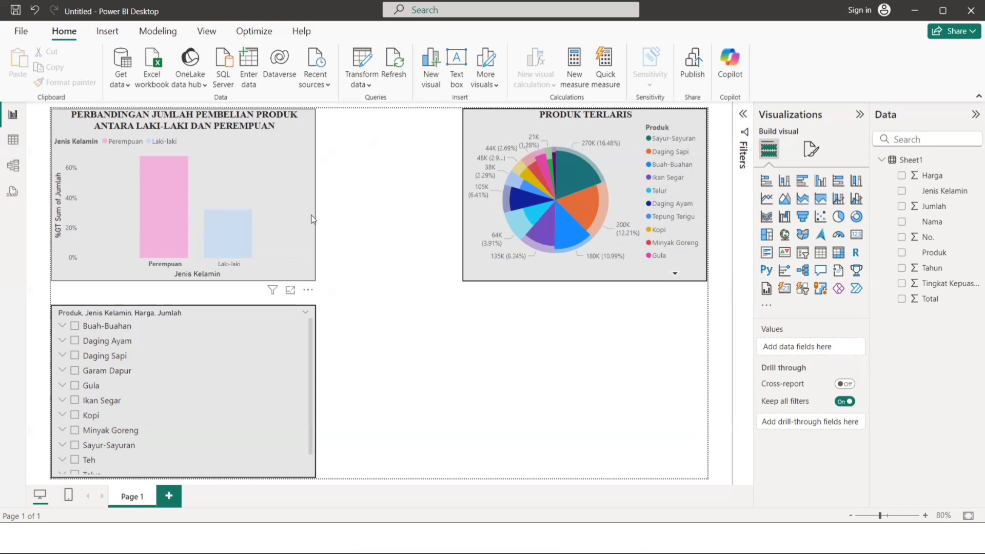
{"action": "left_click", "coordinate": [311, 128]}
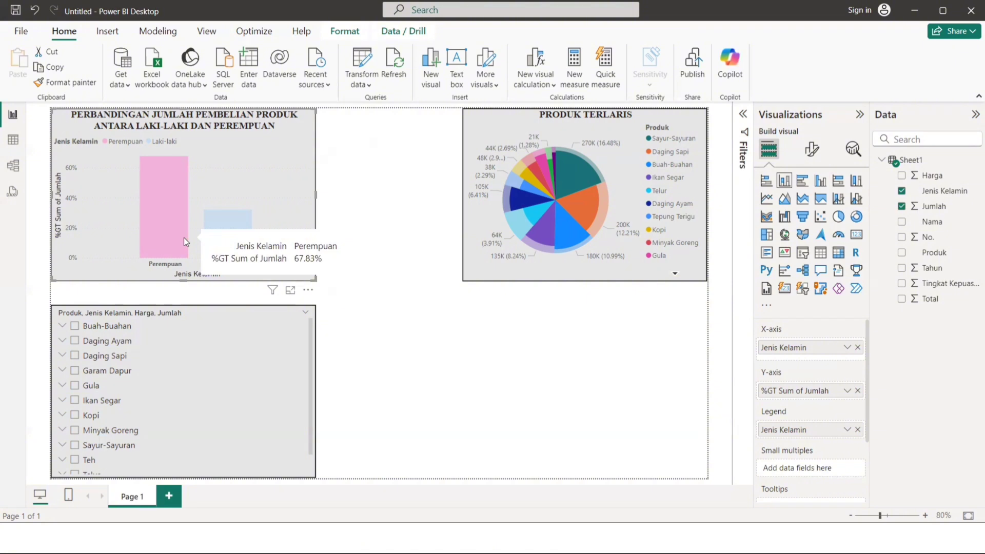
{"action": "left_click", "coordinate": [204, 238]}
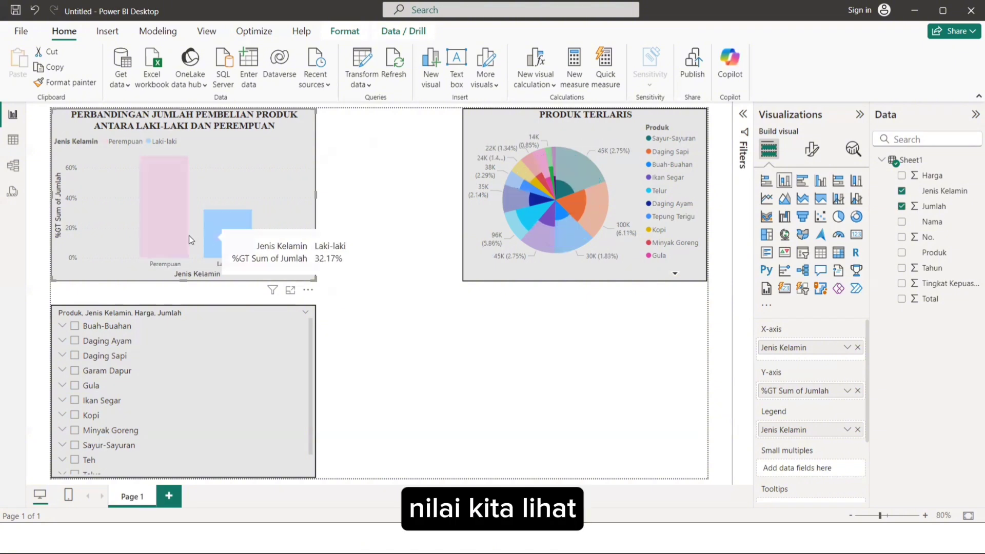
{"action": "left_click", "coordinate": [221, 225]}
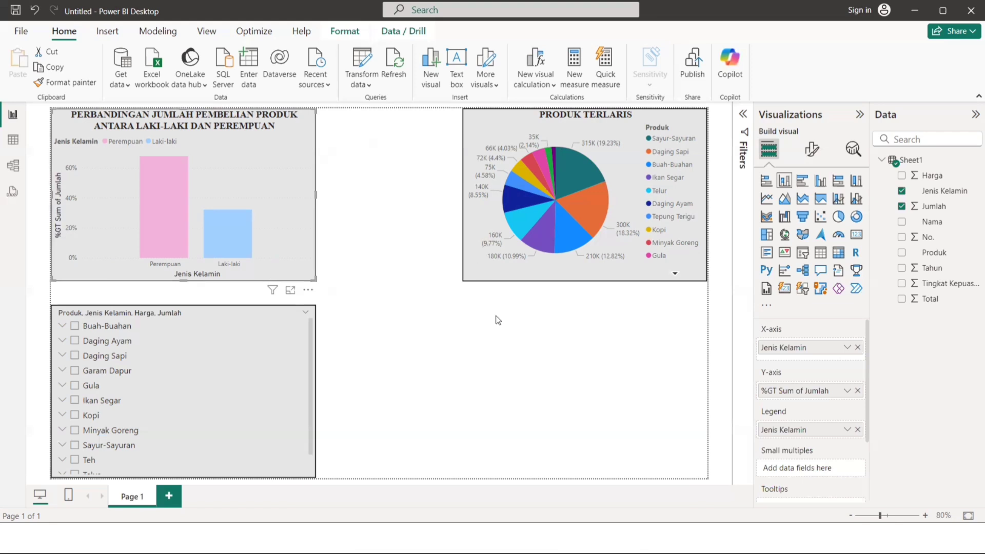
{"action": "left_click", "coordinate": [506, 341]}
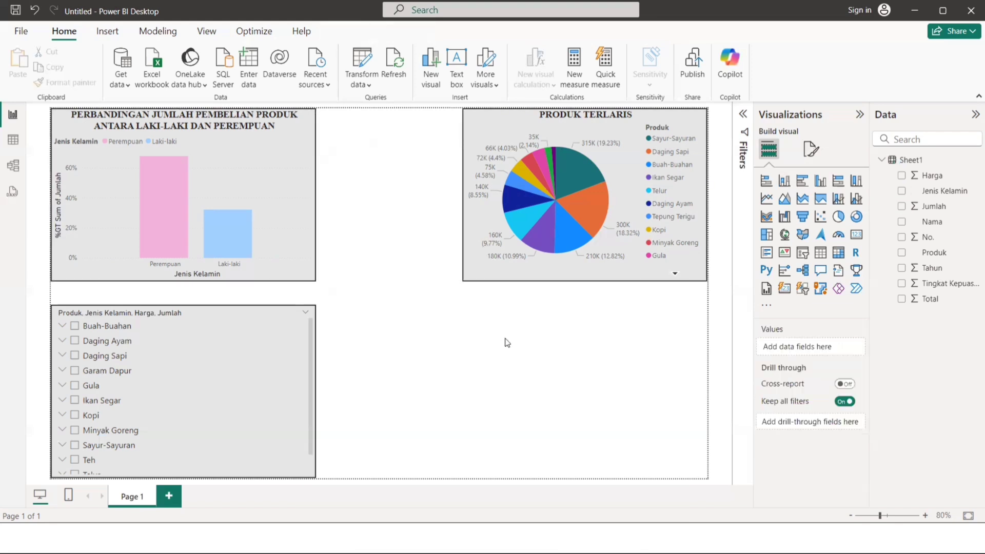
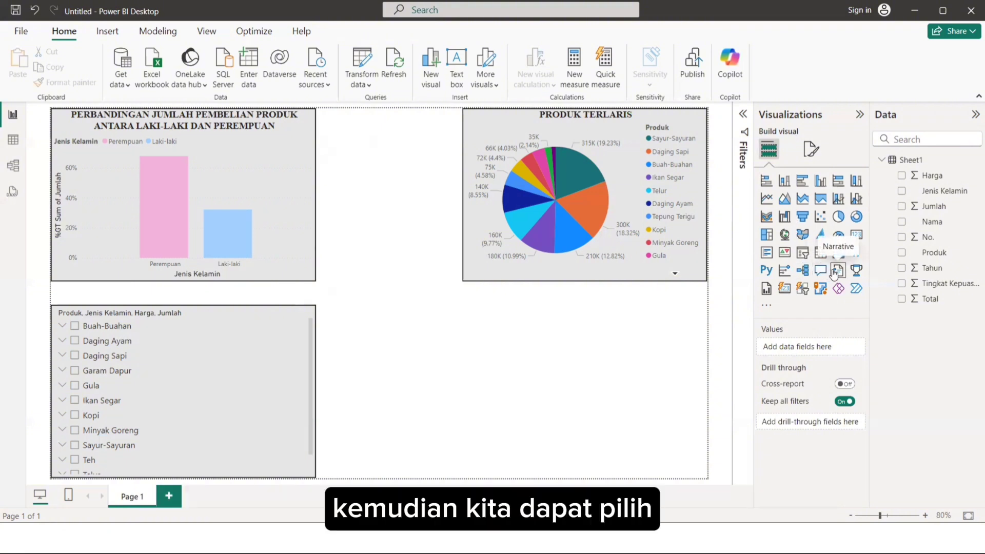
Add a card visual, shrink it to less than half the pie chart's width, and align it beneath the pie chart's left edge.
{"action": "left_click", "coordinate": [856, 234]}
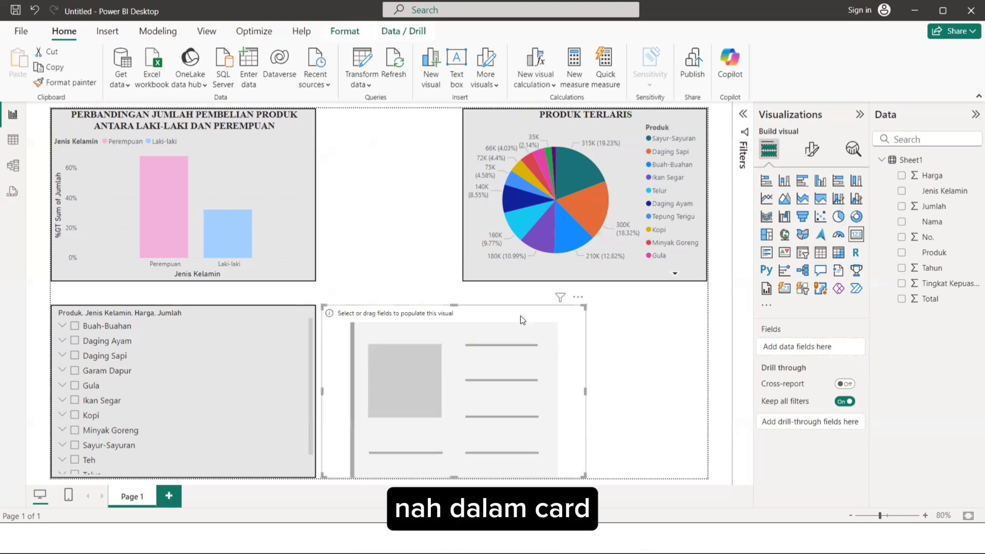
{"action": "left_click_drag", "start_coordinate": [525, 321], "coordinate": [632, 309]}
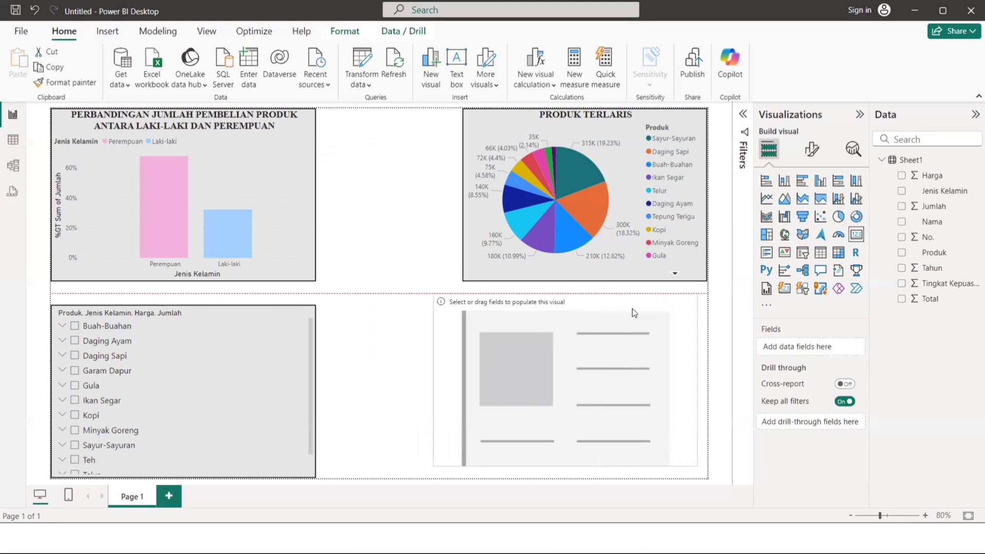
{"action": "left_click_drag", "start_coordinate": [693, 463], "coordinate": [543, 399]}
{"action": "left_click_drag", "start_coordinate": [504, 303], "coordinate": [533, 312]}
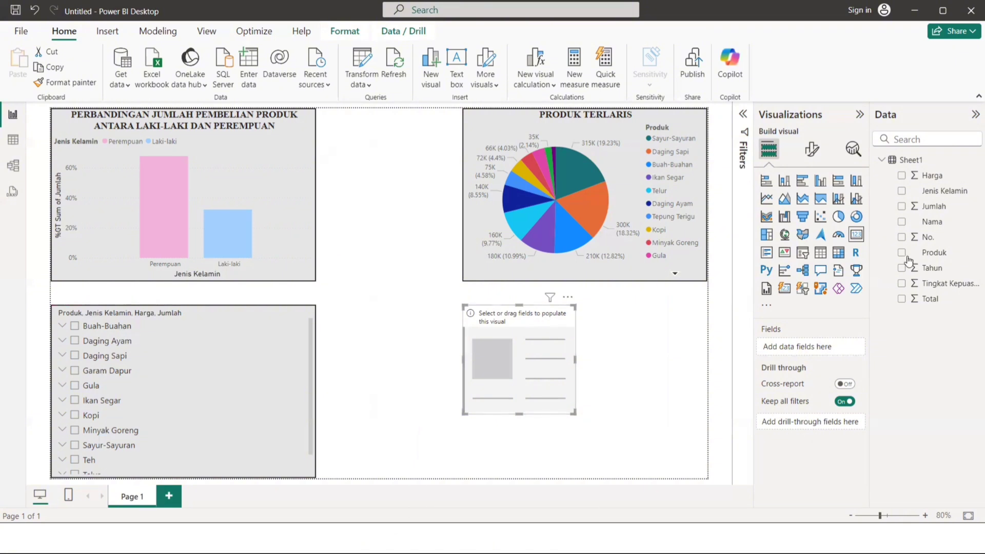
Add the Harga field to the new card and set its aggregation to Maximum.
{"action": "left_click_drag", "start_coordinate": [930, 185], "coordinate": [819, 346]}
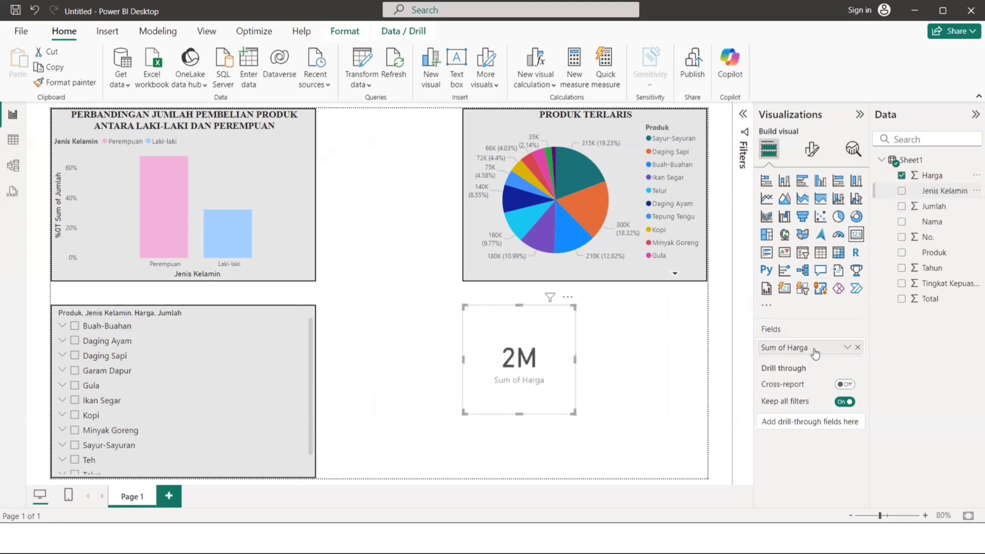
{"action": "left_click", "coordinate": [847, 348]}
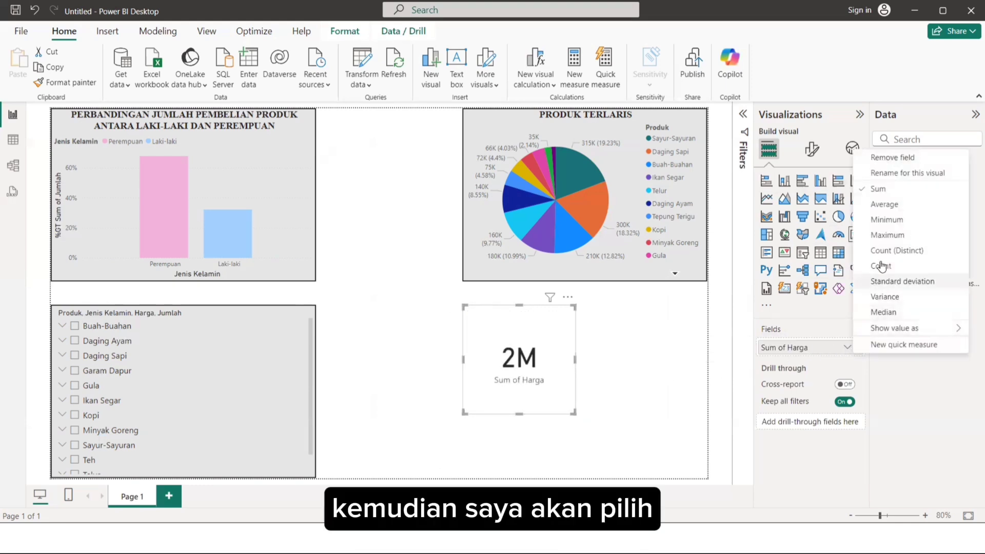
{"action": "left_click", "coordinate": [892, 235]}
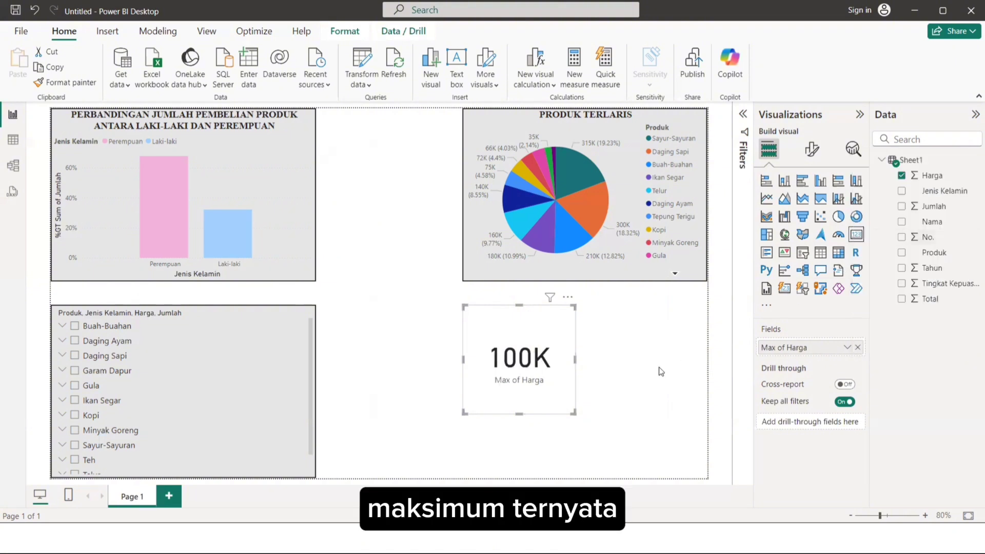
{"action": "left_click", "coordinate": [660, 371]}
{"action": "left_click", "coordinate": [556, 386]}
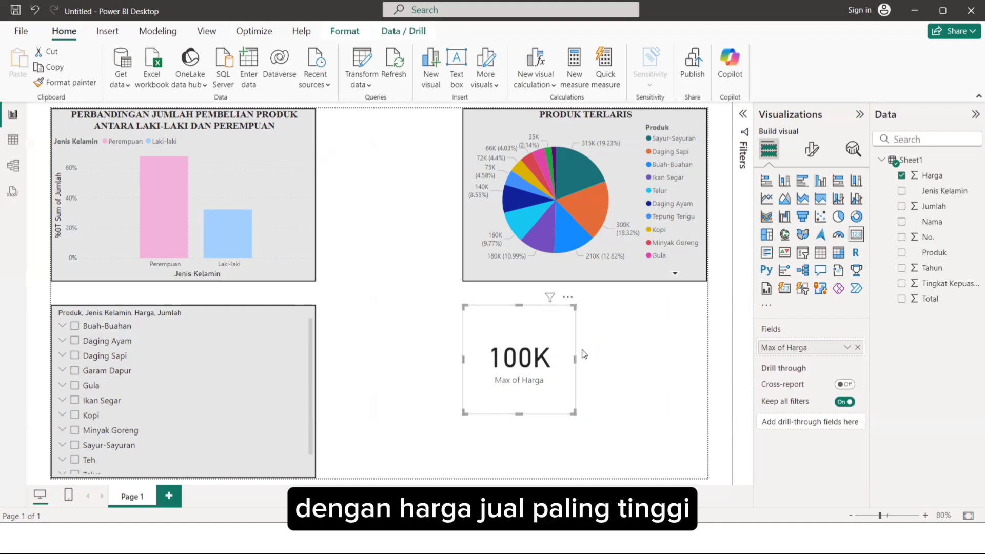
{"action": "left_click", "coordinate": [622, 347]}
Duplicate the Max of Harga card, place the copy directly to its right, and set the copy's Harga aggregation to Minimum.
{"action": "left_click", "coordinate": [540, 361]}
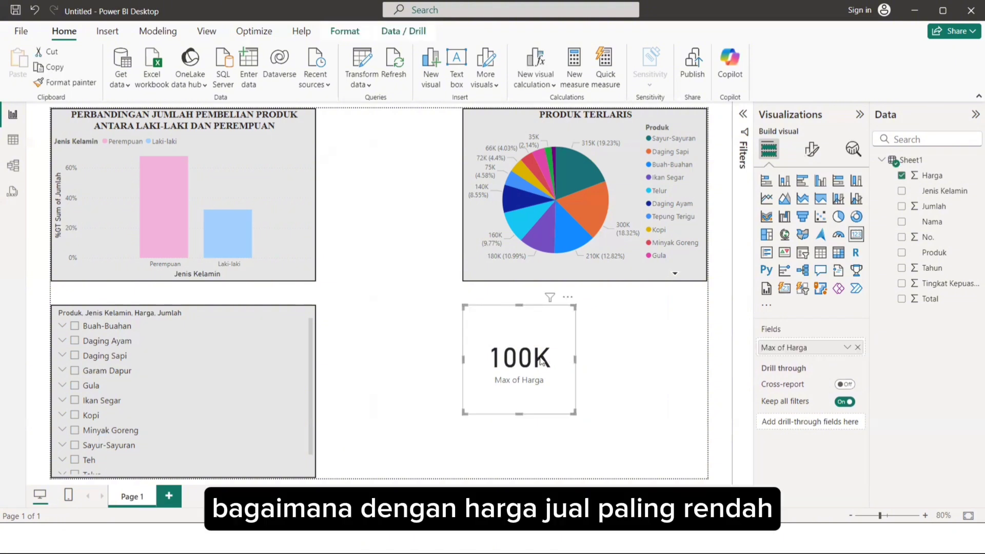
{"action": "left_click_drag", "start_coordinate": [541, 361], "coordinate": [670, 352]}
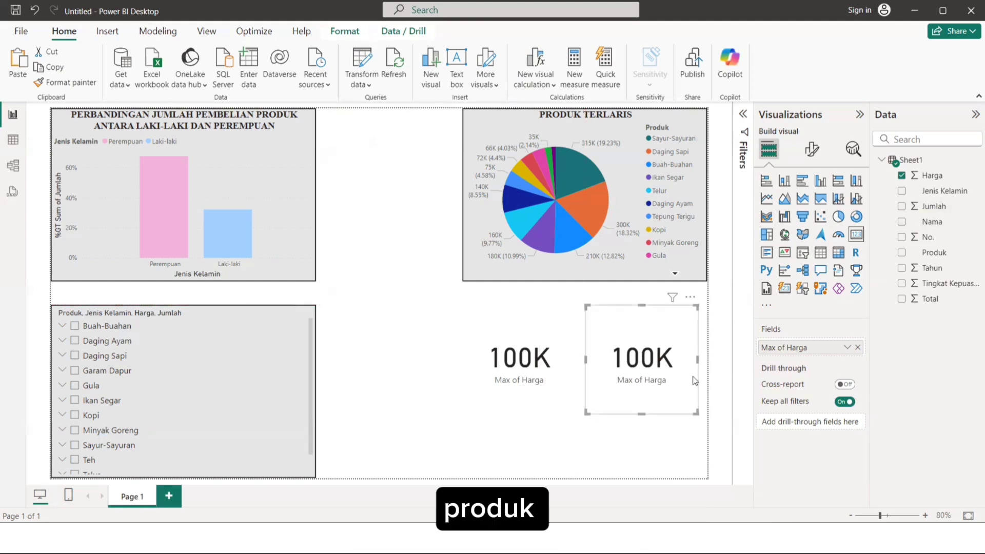
{"action": "left_click", "coordinate": [846, 347]}
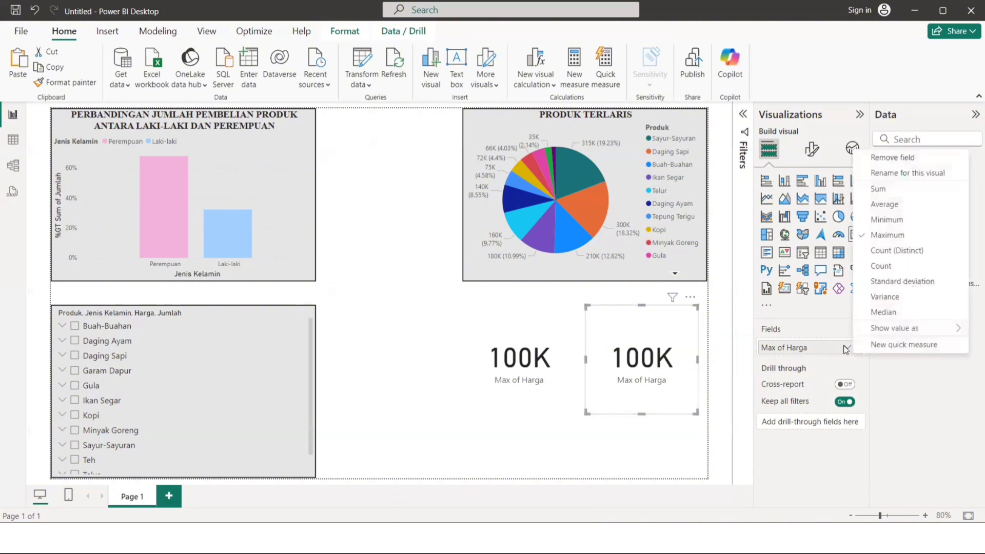
{"action": "left_click", "coordinate": [887, 219]}
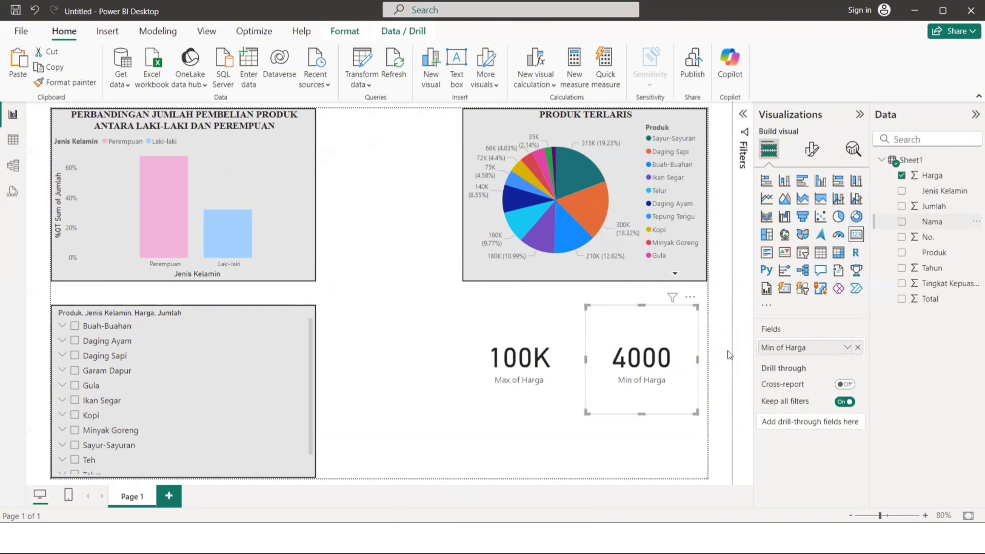
{"action": "left_click", "coordinate": [602, 440]}
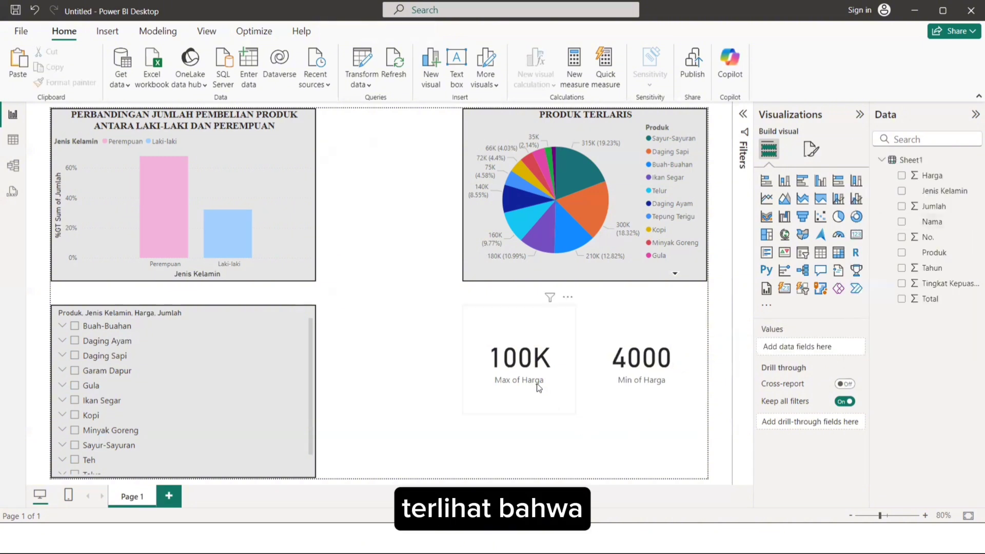
Compare the values on the Max of Harga and Min of Harga cards, leaving neither card selected.
{"action": "left_click", "coordinate": [531, 385]}
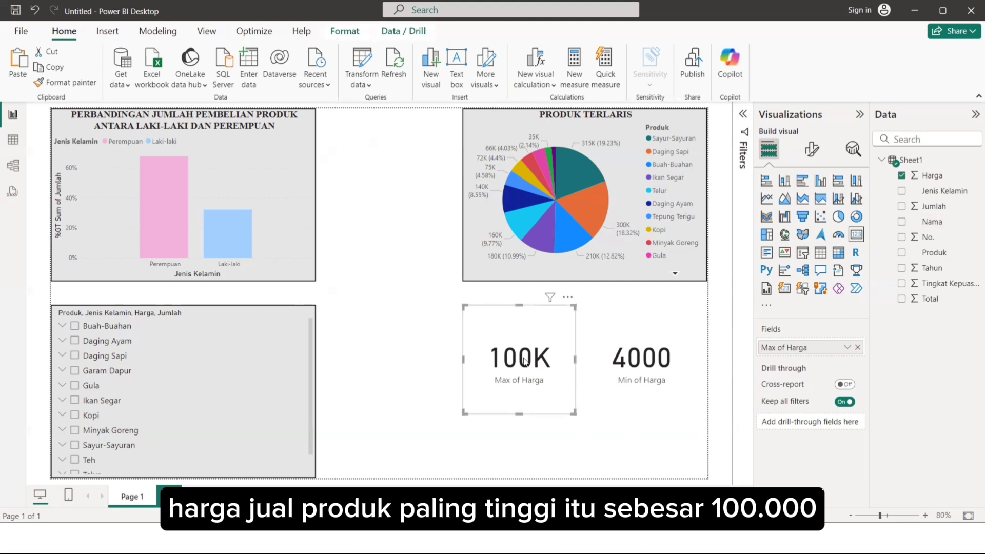
{"action": "left_click", "coordinate": [614, 366]}
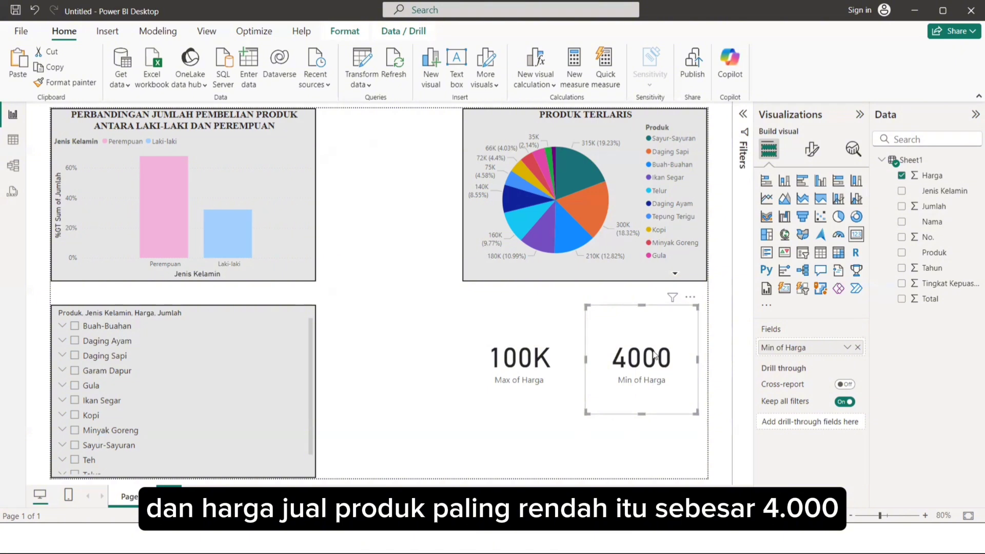
{"action": "left_click", "coordinate": [535, 369]}
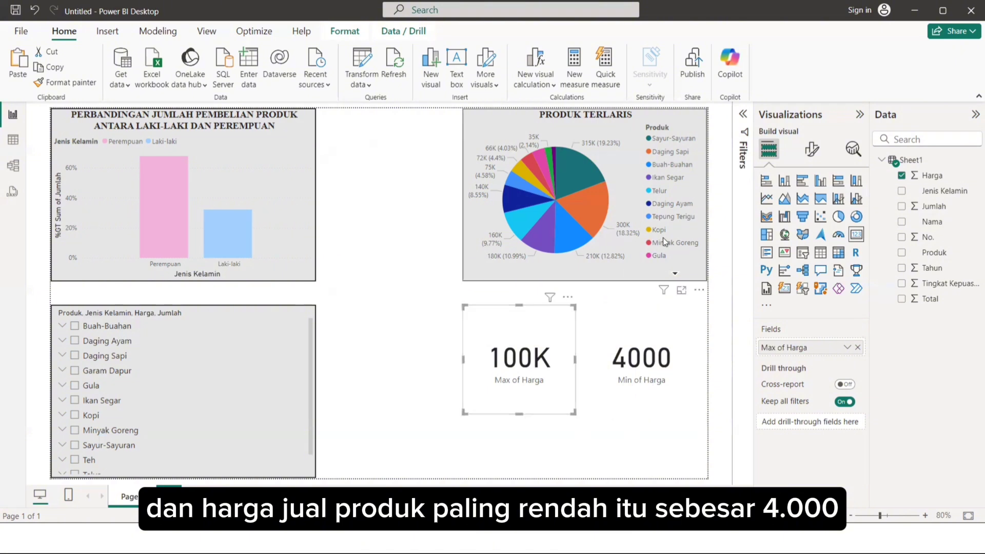
{"action": "left_click", "coordinate": [410, 323]}
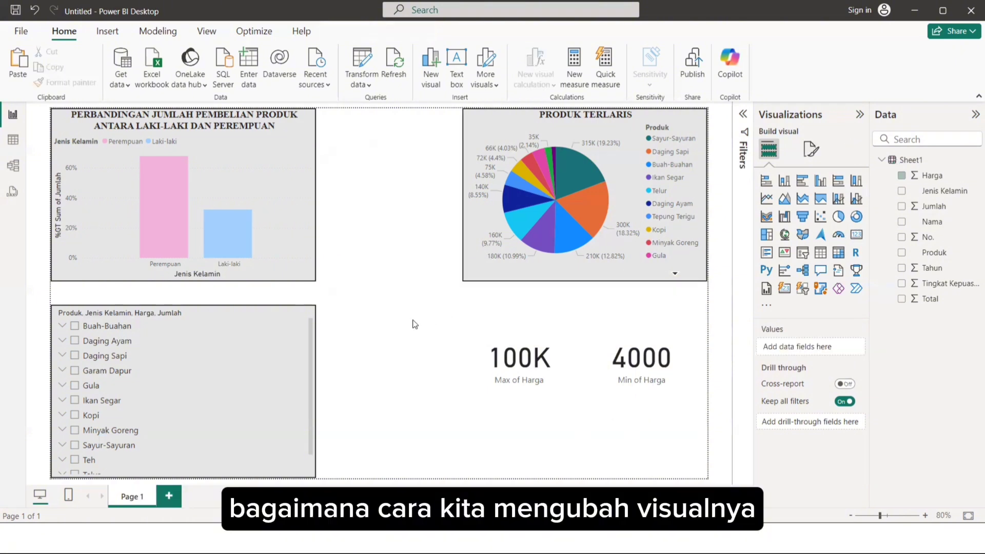
Set the Max of Harga card's background color to White, 10% darker.
{"action": "left_click", "coordinate": [513, 341]}
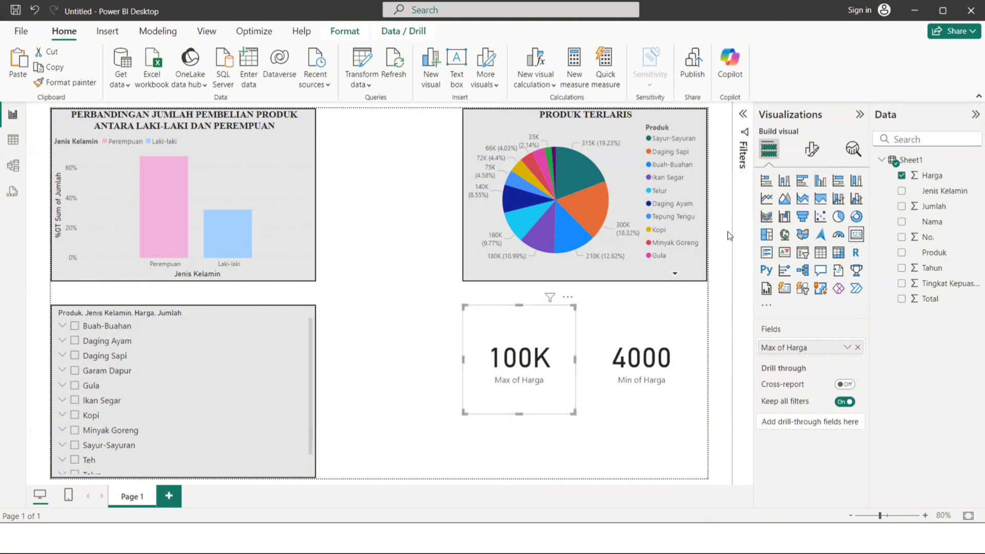
{"action": "left_click", "coordinate": [811, 151]}
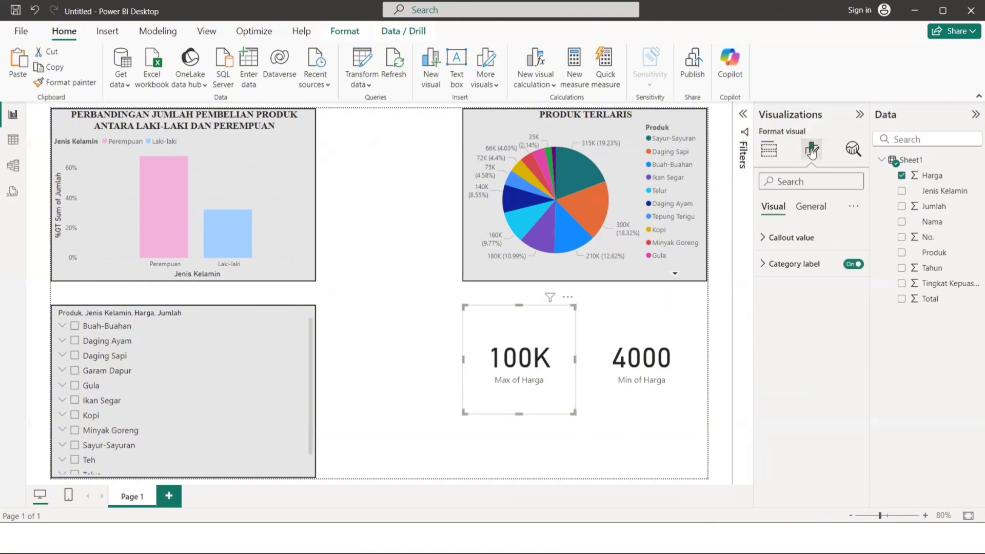
{"action": "left_click", "coordinate": [805, 210]}
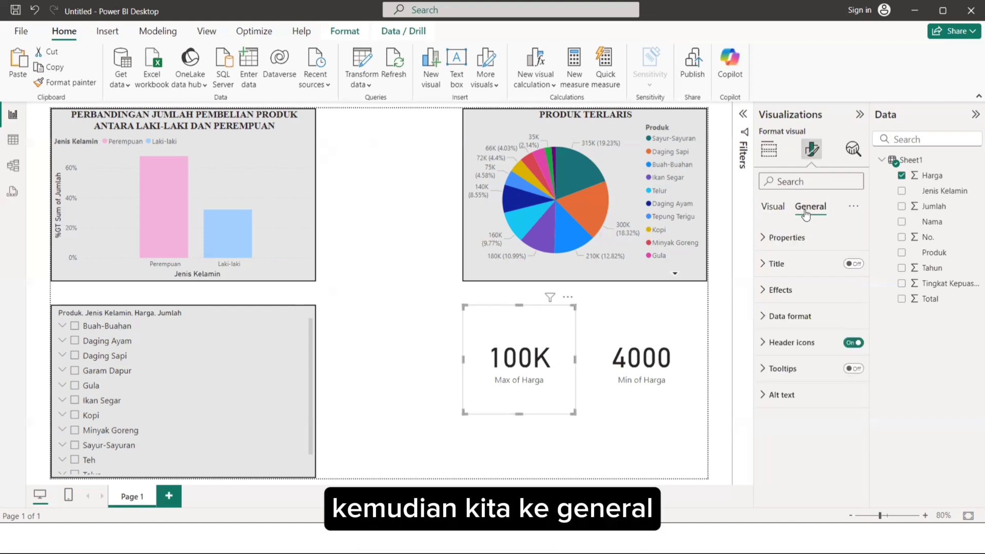
{"action": "left_click", "coordinate": [780, 289]}
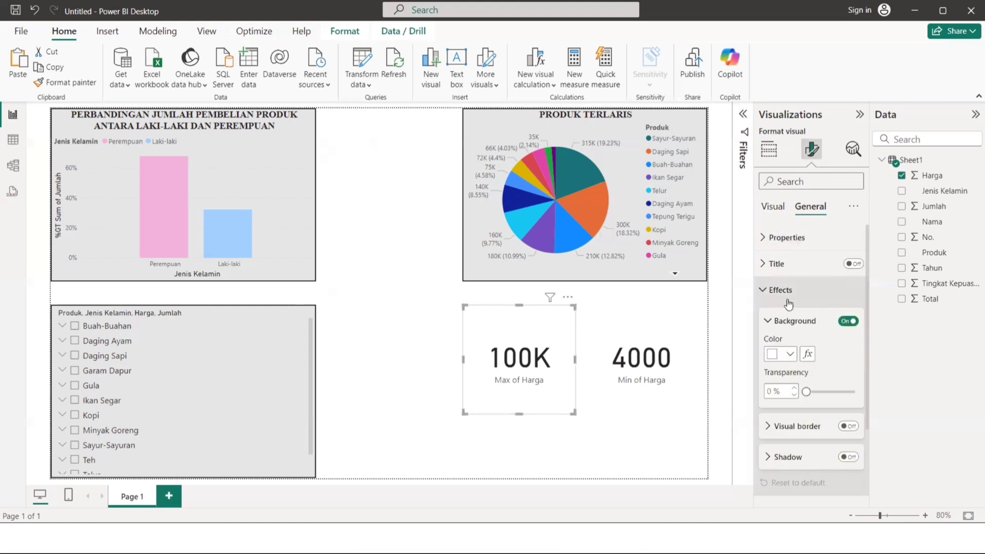
{"action": "left_click", "coordinate": [789, 354]}
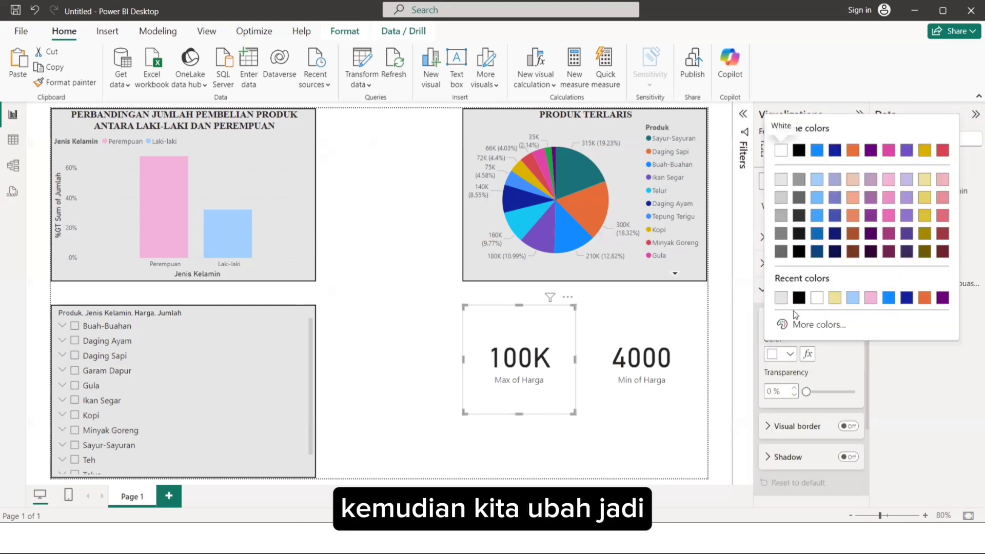
{"action": "left_click", "coordinate": [781, 180]}
{"action": "scroll", "coordinate": [818, 379], "scroll_direction": "down", "scroll_amount": 1}
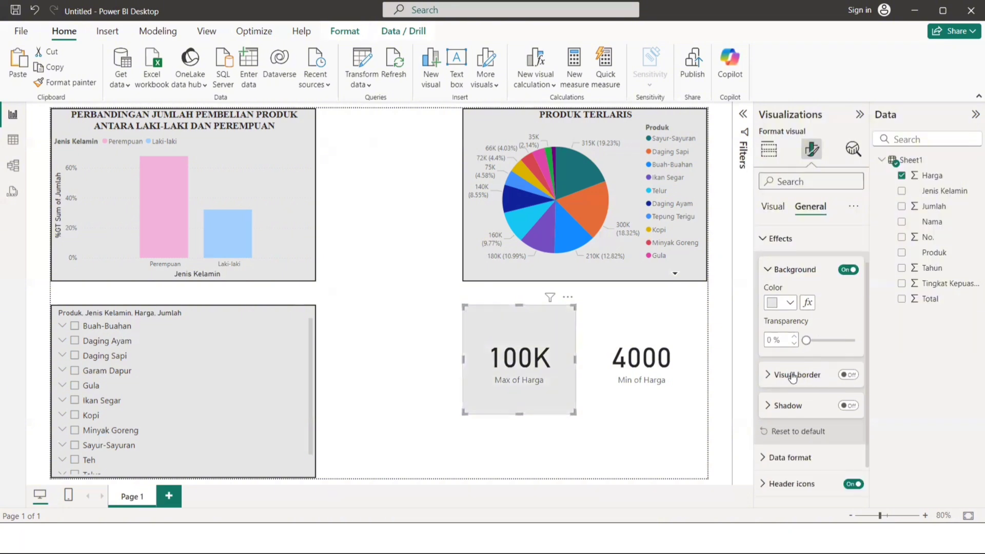
Turn on the Max of Harga card's visual border in black with a width of 2 px.
{"action": "left_click", "coordinate": [848, 375]}
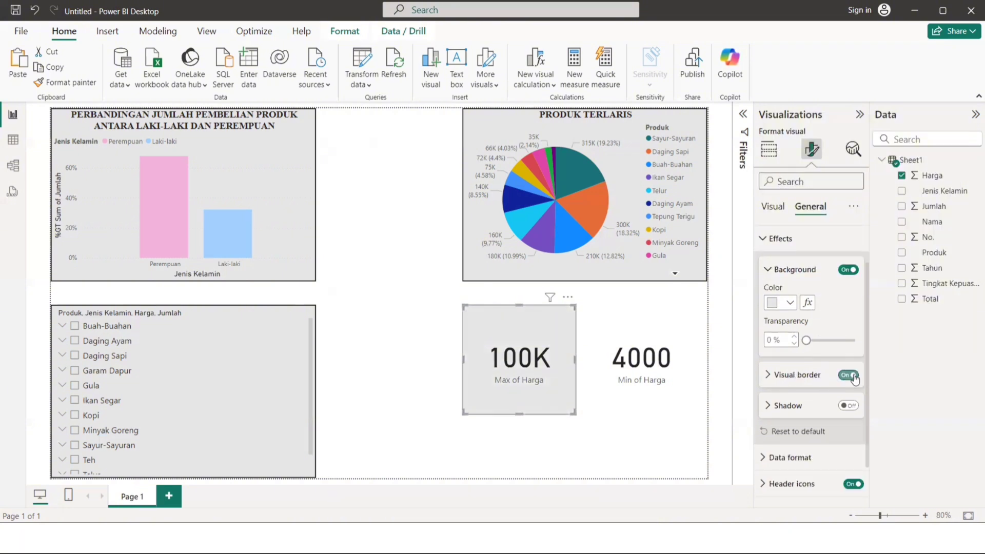
{"action": "left_click", "coordinate": [807, 378]}
{"action": "scroll", "coordinate": [800, 422], "scroll_direction": "down", "scroll_amount": 1}
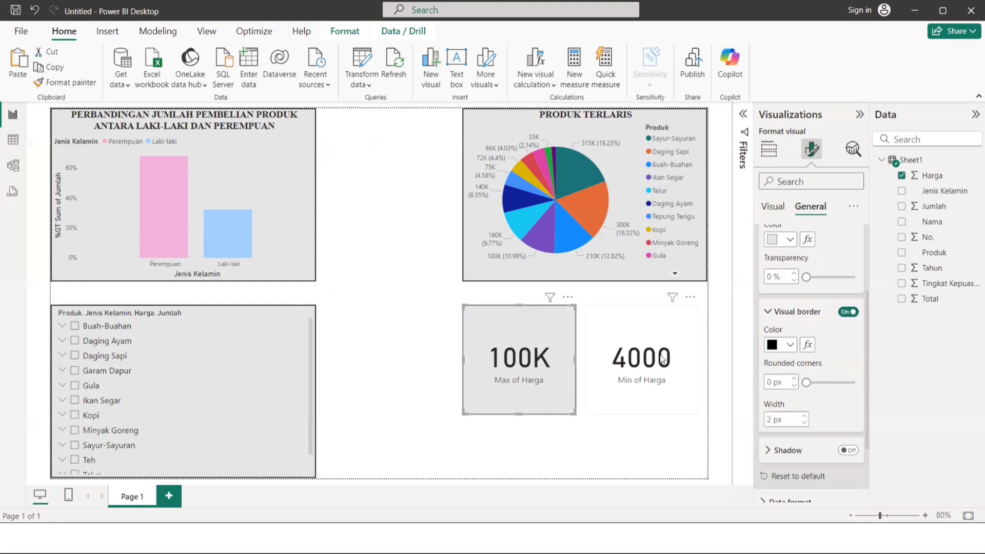
Give the Min of Harga card a White, 10% darker background and a black 2 px visual border, and deselect it.
{"action": "left_click", "coordinate": [641, 389]}
{"action": "scroll", "coordinate": [793, 251], "scroll_direction": "up", "scroll_amount": 2}
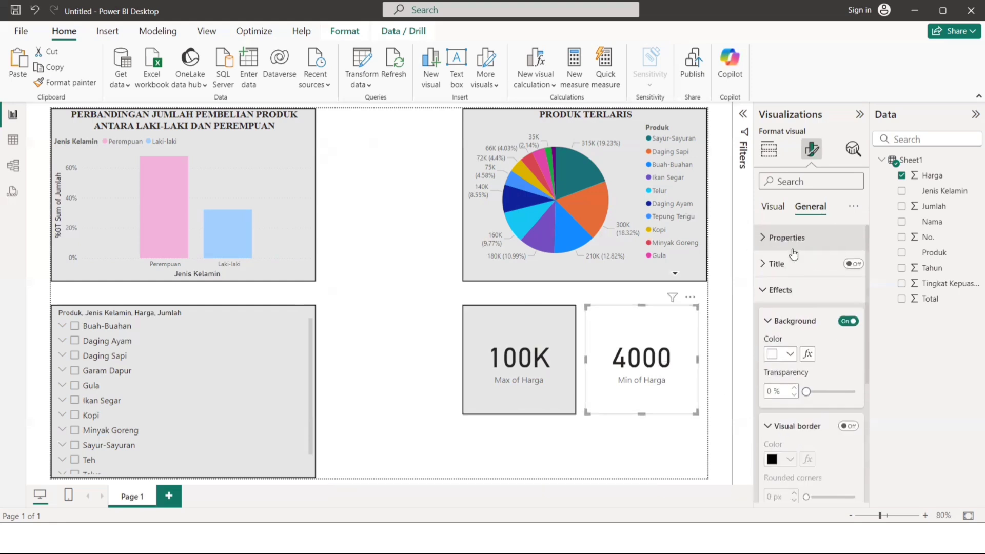
{"action": "left_click", "coordinate": [787, 356]}
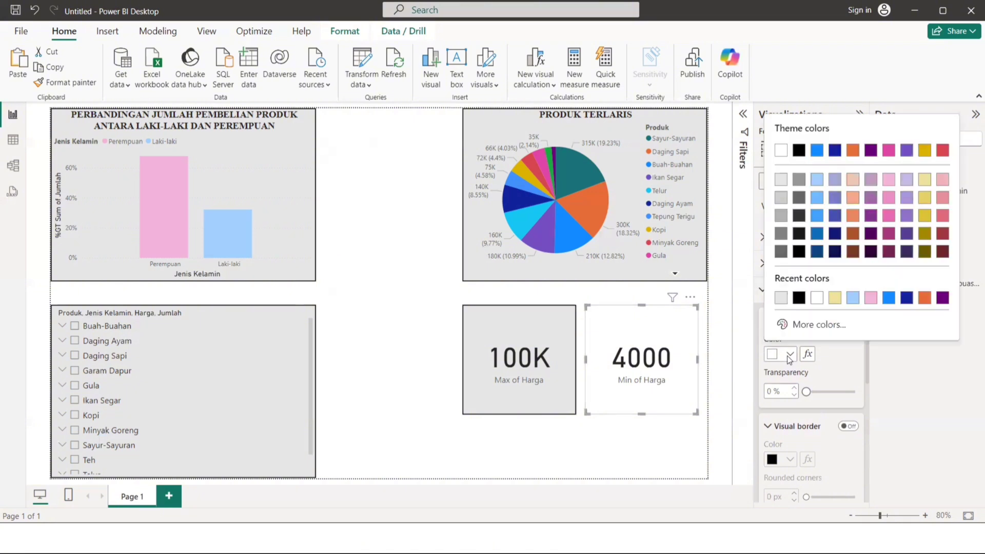
{"action": "left_click", "coordinate": [783, 182]}
{"action": "scroll", "coordinate": [811, 306], "scroll_direction": "down", "scroll_amount": 2}
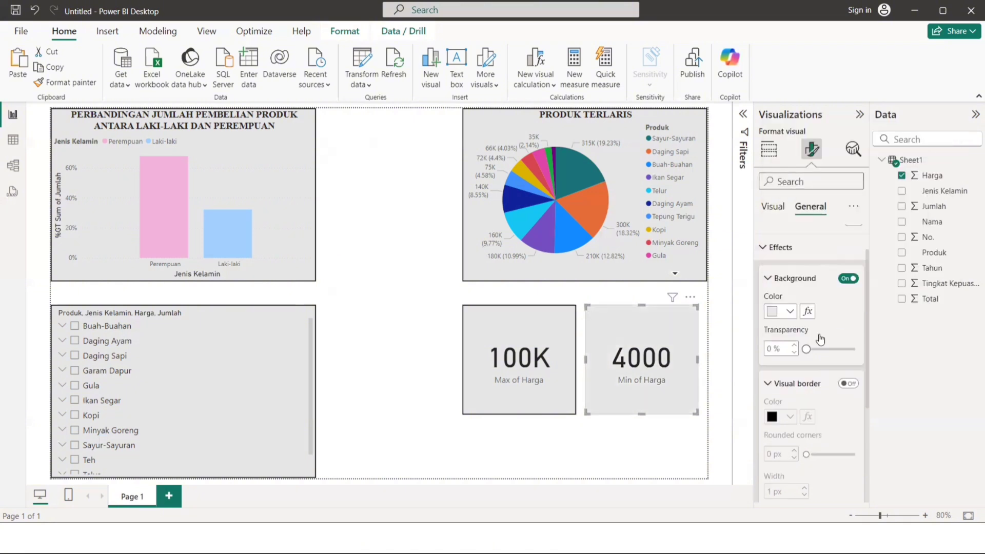
{"action": "left_click", "coordinate": [844, 318]}
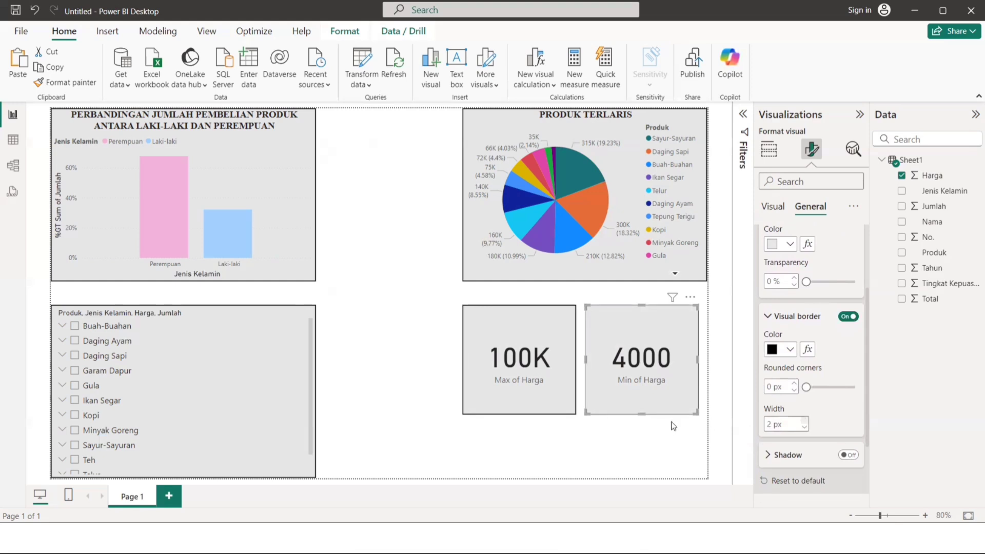
{"action": "left_click", "coordinate": [640, 436]}
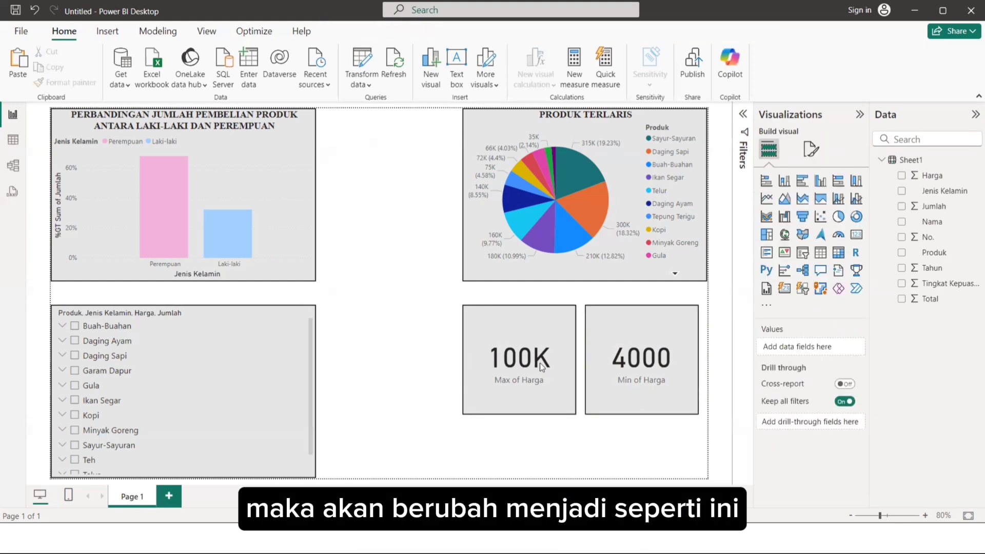
Turn on the title for the Max of Harga card.
{"action": "mouse_move", "coordinate": [540, 362]}
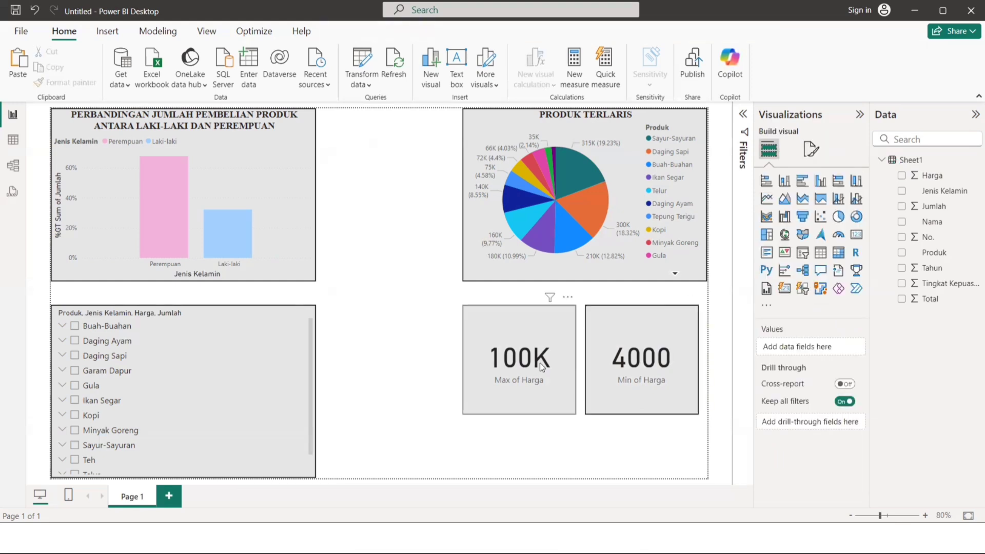
{"action": "left_click", "coordinate": [540, 362]}
{"action": "left_click", "coordinate": [807, 156]}
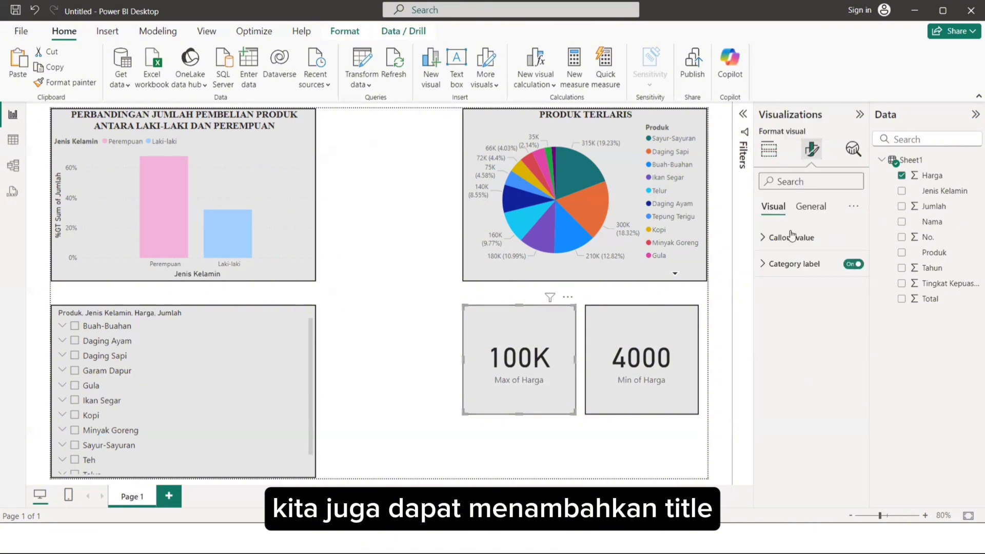
{"action": "left_click", "coordinate": [792, 236]}
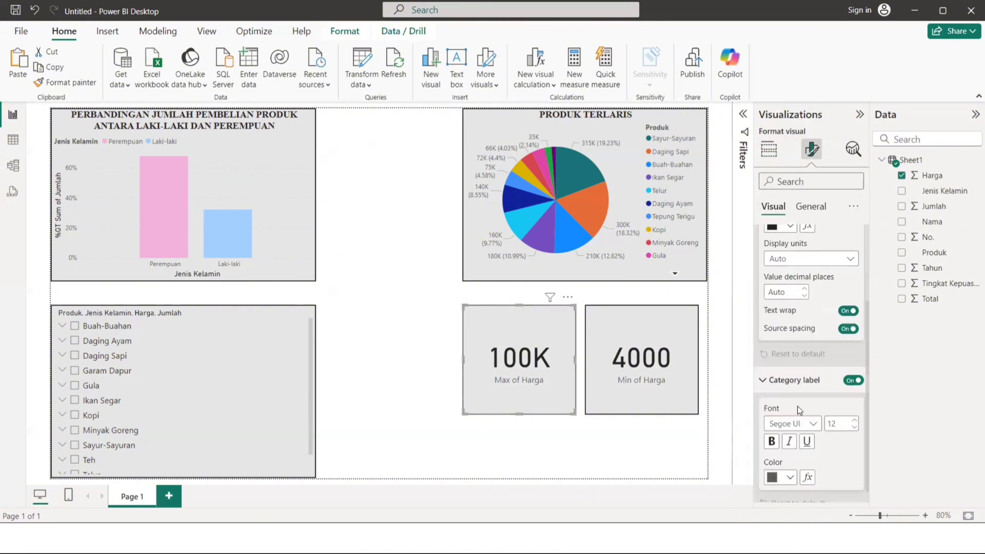
{"action": "left_click", "coordinate": [810, 207]}
{"action": "left_click", "coordinate": [785, 264]}
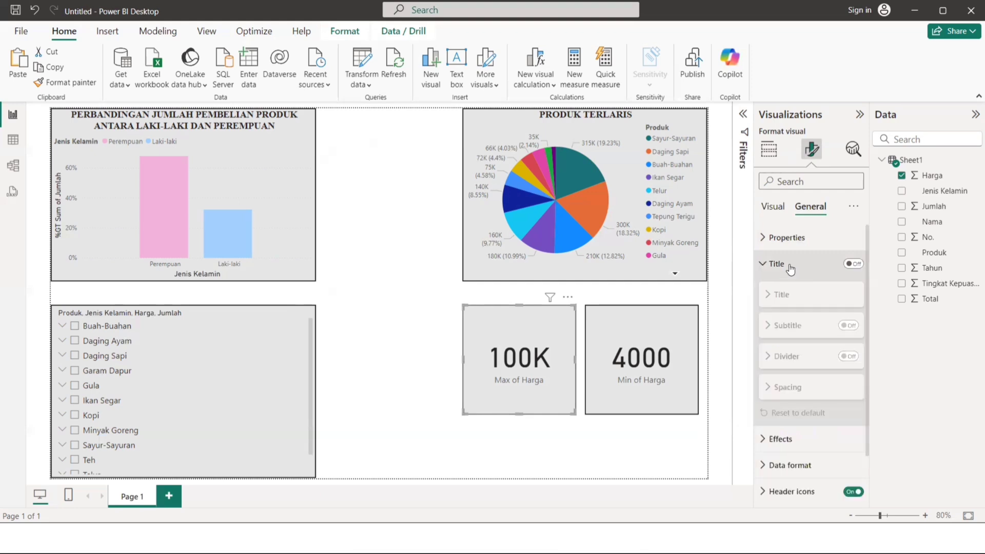
{"action": "left_click", "coordinate": [849, 264]}
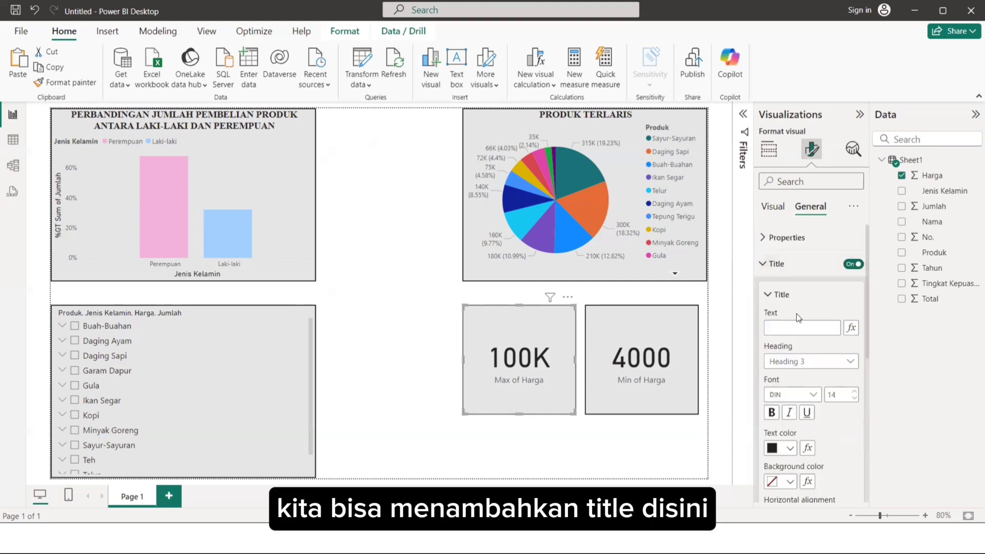
Set the Max of Harga card's title text to PRODUK DENGAN HARGA TERTINGGI.
{"action": "left_click", "coordinate": [786, 327]}
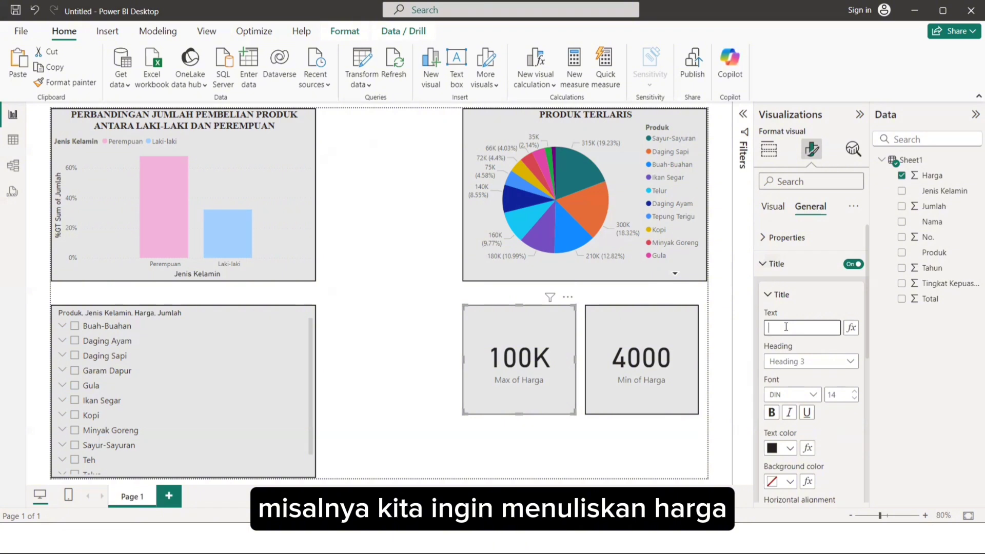
{"action": "type", "text": "HARGA"}
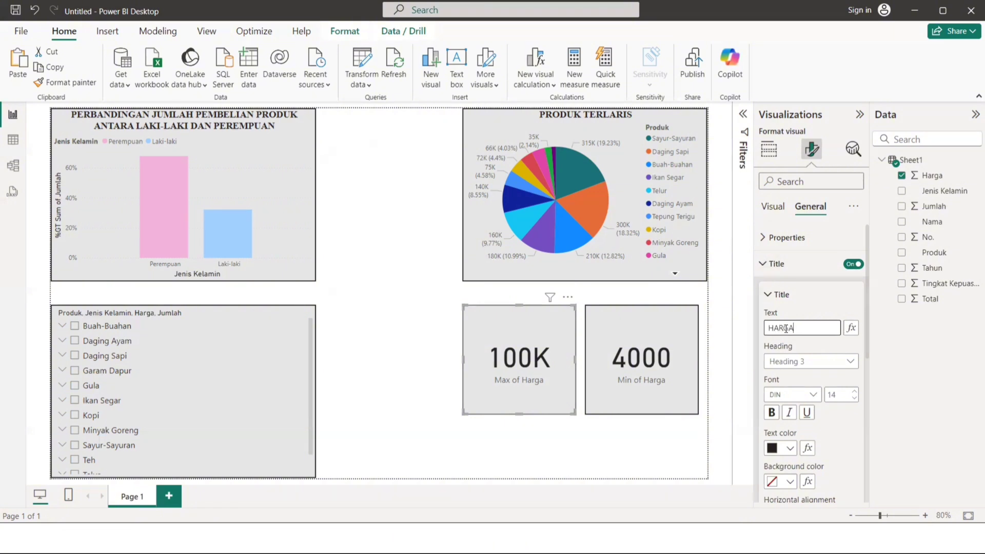
{"action": "key", "text": "BackSpace"}
{"action": "key", "text": "BackSpace"}
{"action": "key", "text": "BackSpace"}
{"action": "type", "text": "OPR"}
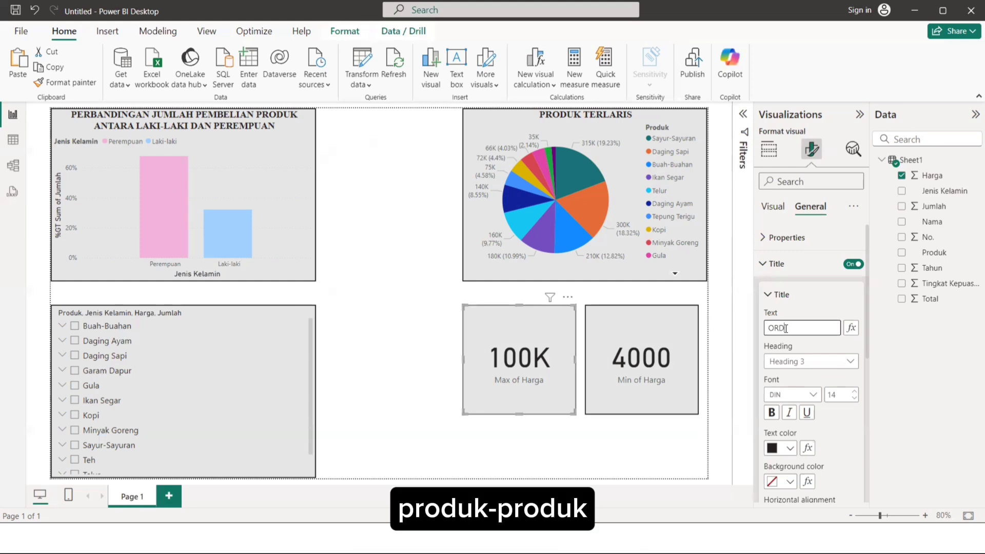
{"action": "key", "text": "BackSpace"}
{"action": "key", "text": "BackSpace"}
{"action": "key", "text": "BackSpace"}
{"action": "type", "text": "PRODUK"}
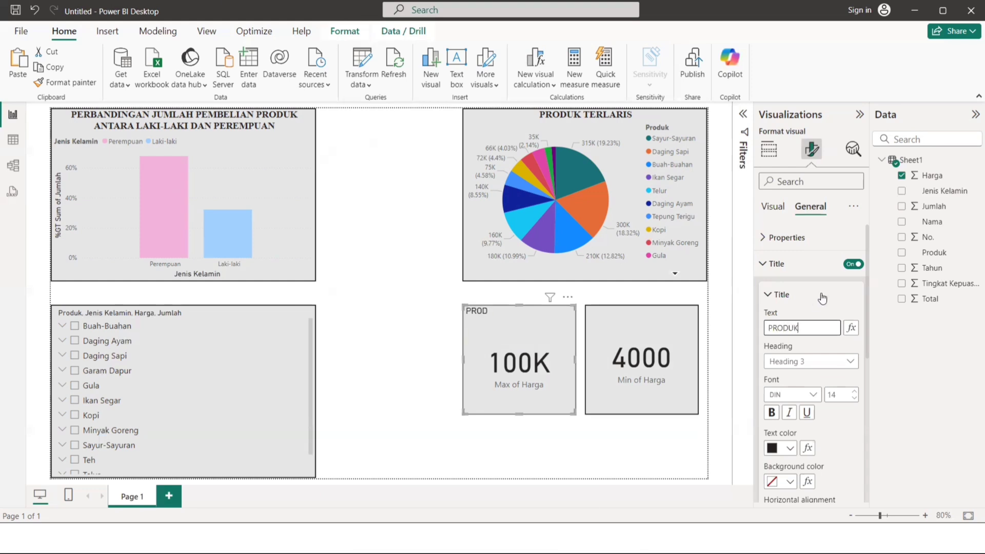
{"action": "type", "text": "GAN HARGA"}
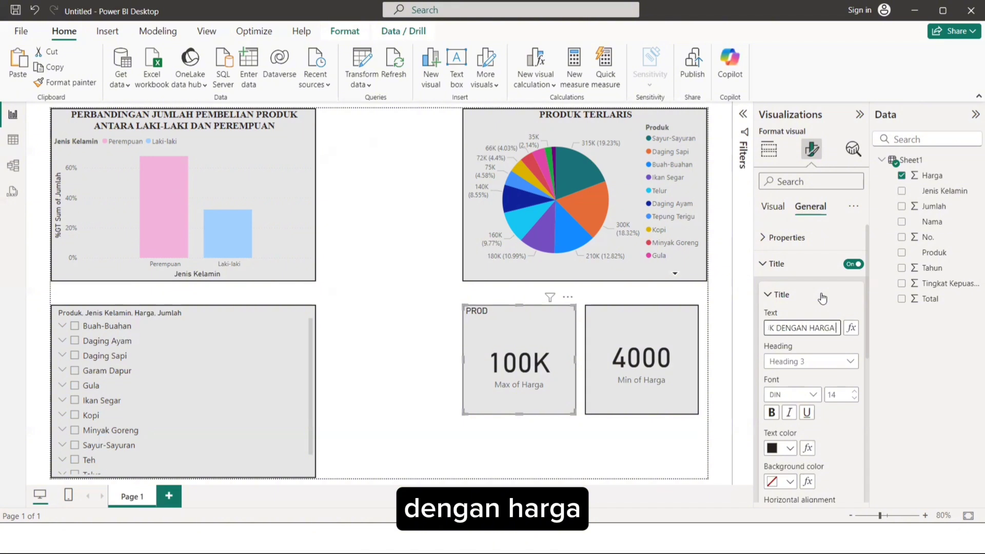
{"action": "type", "text": " TERT"}
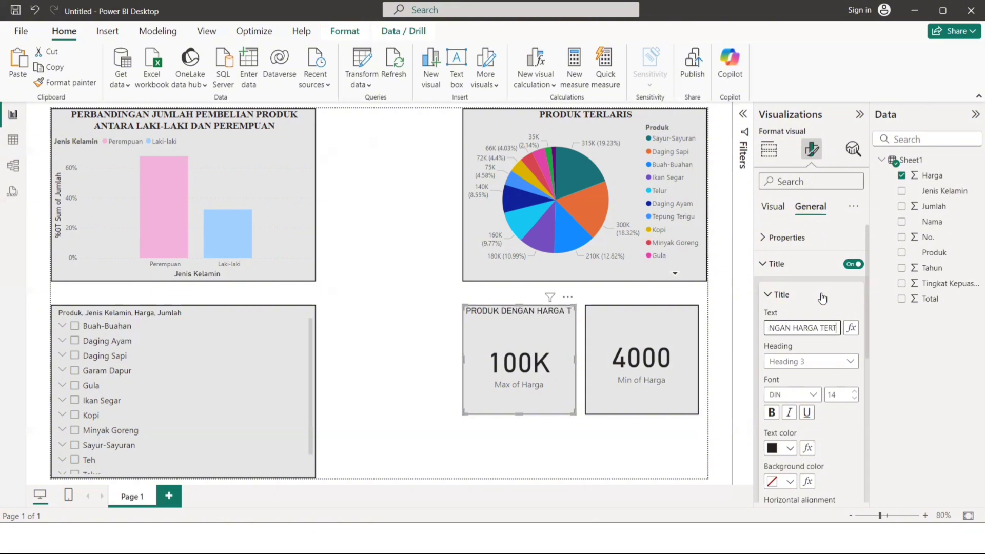
{"action": "type", "text": "INGGI"}
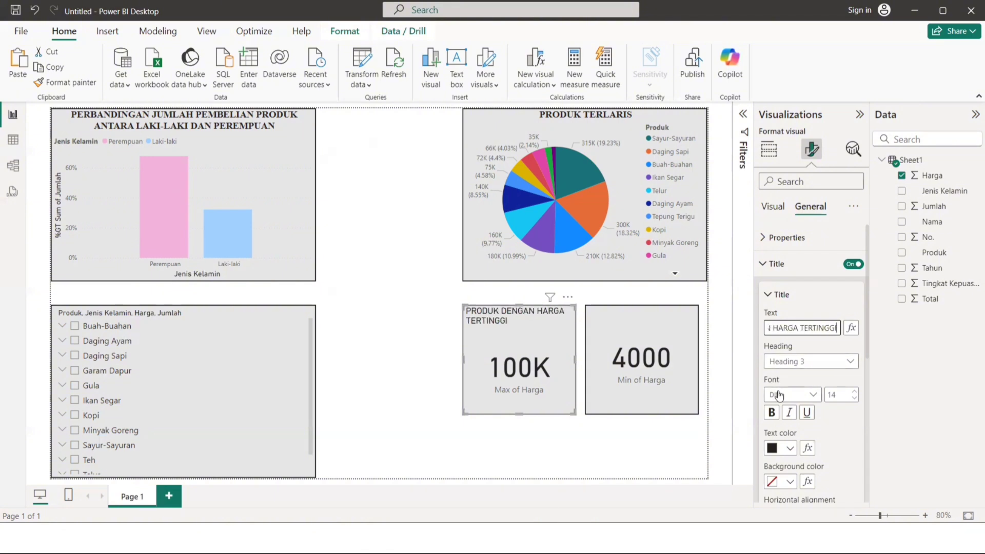
Format the Max of Harga card's title in bold Times New Roman with centered alignment.
{"action": "left_click", "coordinate": [778, 395]}
{"action": "scroll", "coordinate": [802, 324], "scroll_direction": "down", "scroll_amount": 4}
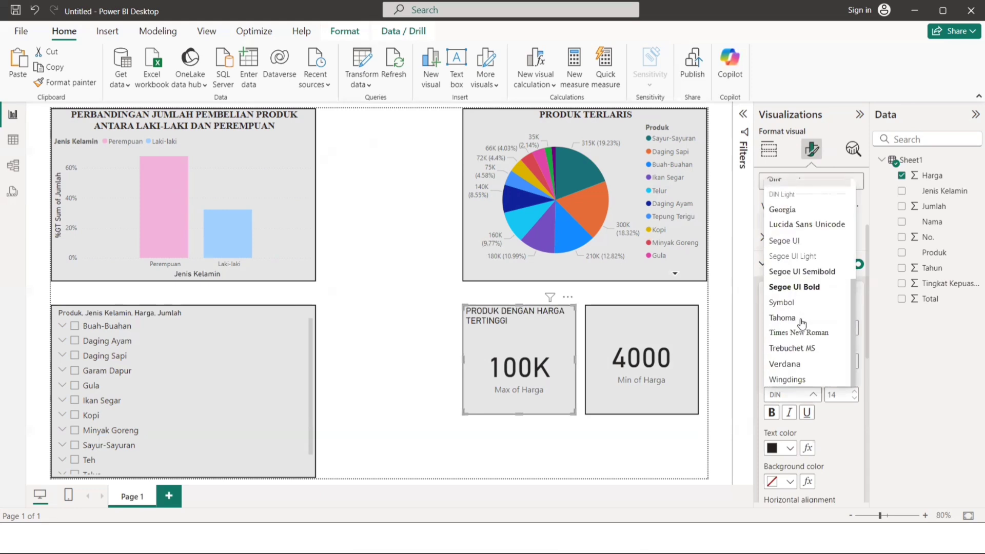
{"action": "left_click", "coordinate": [798, 332]}
{"action": "scroll", "coordinate": [778, 365], "scroll_direction": "down", "scroll_amount": 1}
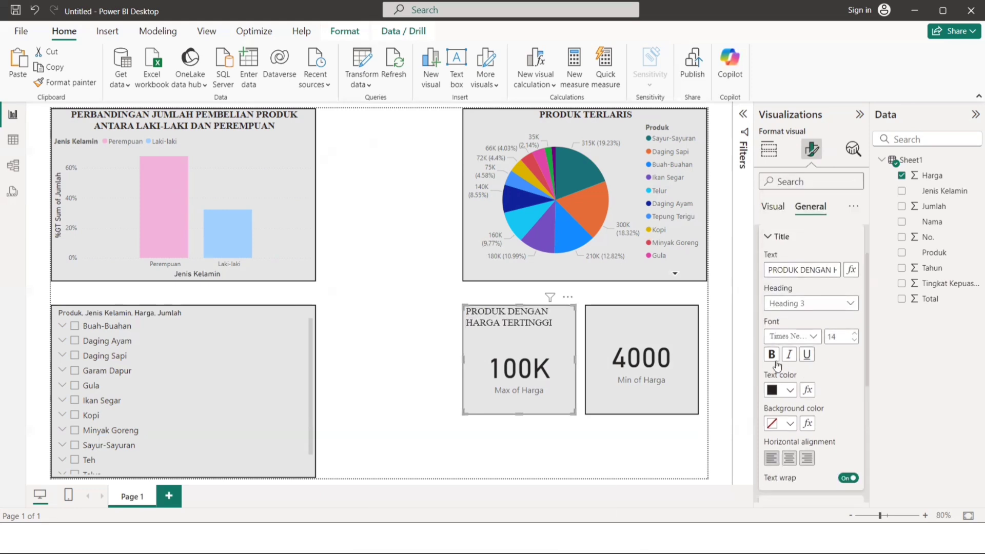
{"action": "left_click", "coordinate": [789, 457]}
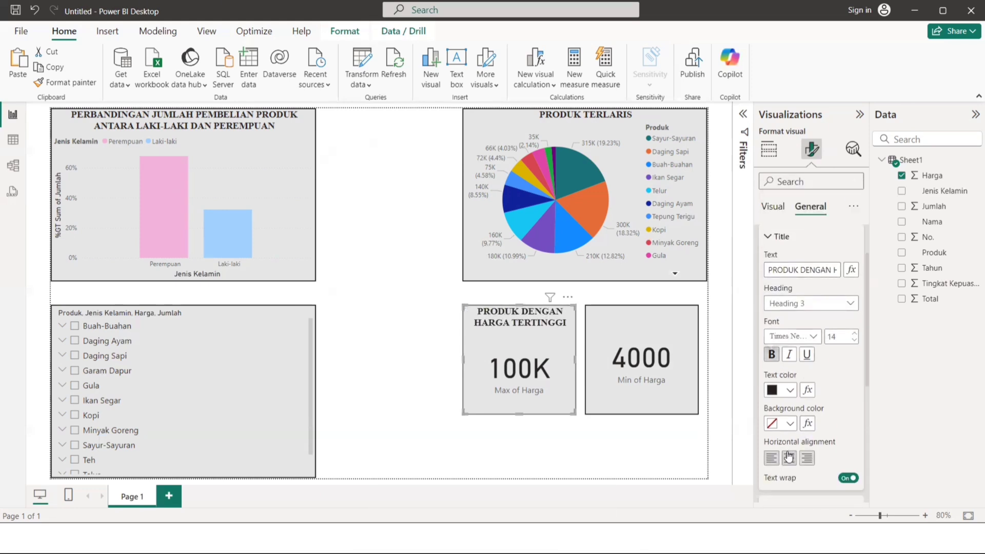
Turn on the Min of Harga card's title and set its text to PRODUK DENGAN HARGA JUAL TERENDAH.
{"action": "left_click", "coordinate": [667, 330]}
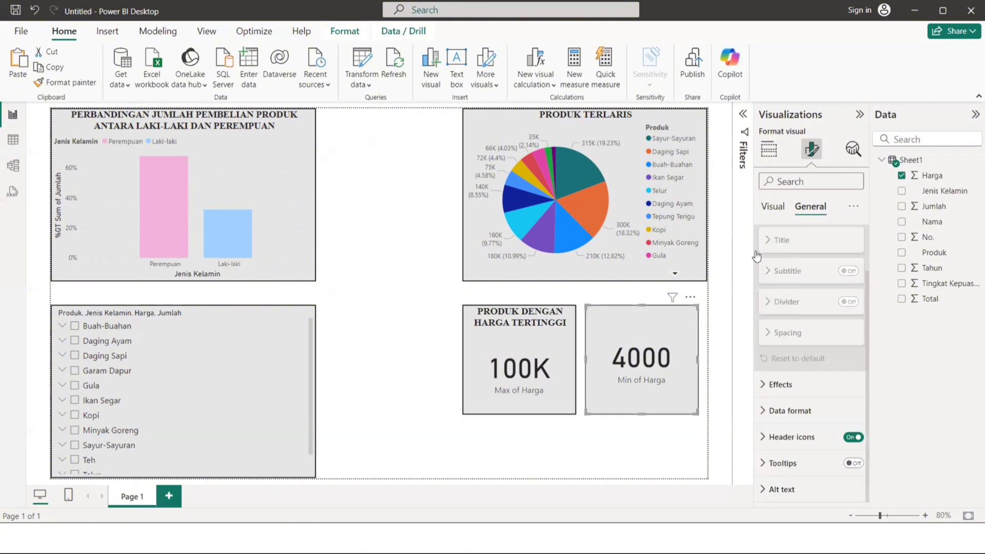
{"action": "scroll", "coordinate": [794, 271], "scroll_direction": "up", "scroll_amount": 2}
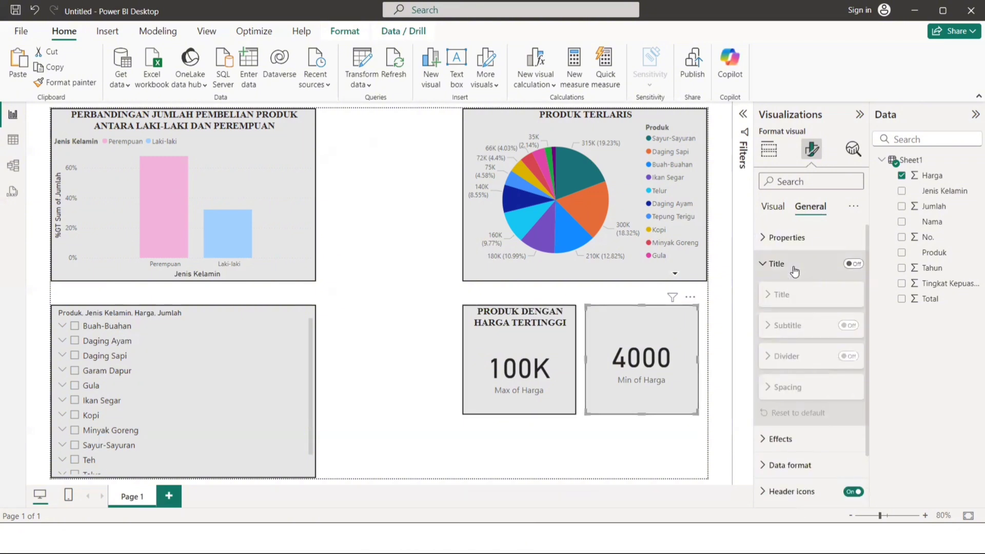
{"action": "left_click", "coordinate": [855, 265]}
{"action": "left_click", "coordinate": [785, 331]}
{"action": "type", "text": "PRODUK DENGAN HARGA JUAL TERENDAH"}
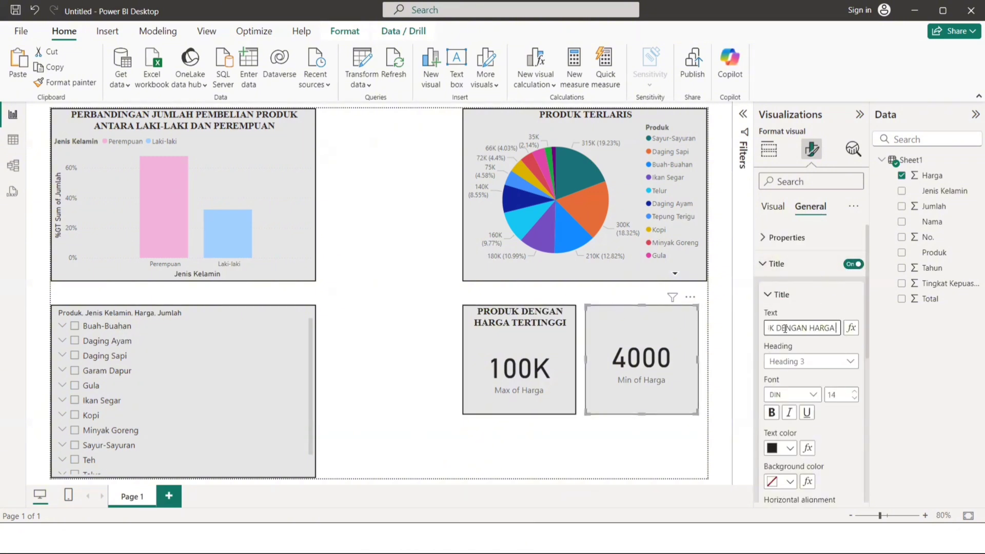
Format the Min of Harga card's title in bold, centered Times New Roman and deselect the card.
{"action": "left_click", "coordinate": [792, 395]}
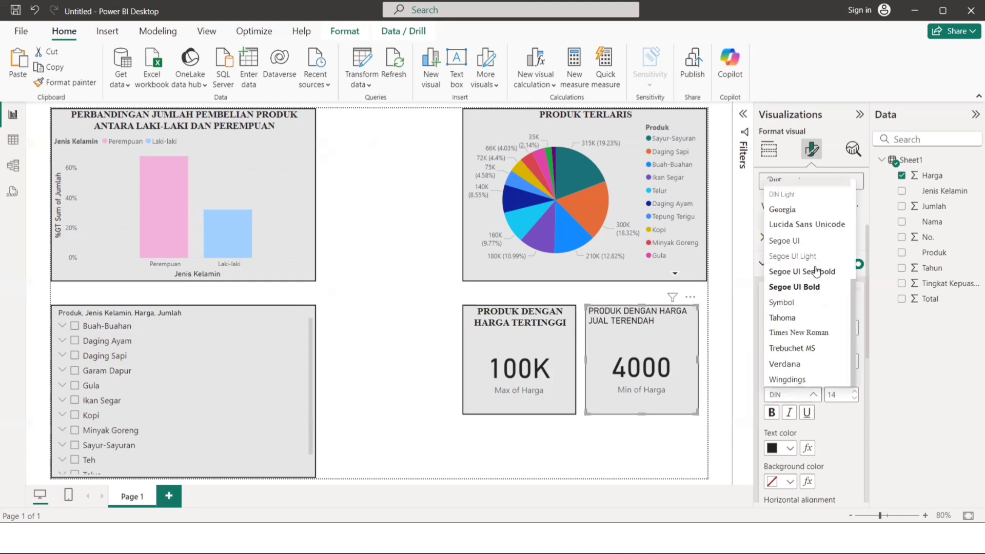
{"action": "left_click", "coordinate": [791, 332]}
{"action": "scroll", "coordinate": [811, 359], "scroll_direction": "down", "scroll_amount": 2}
{"action": "left_click", "coordinate": [771, 336]}
{"action": "left_click", "coordinate": [666, 448]}
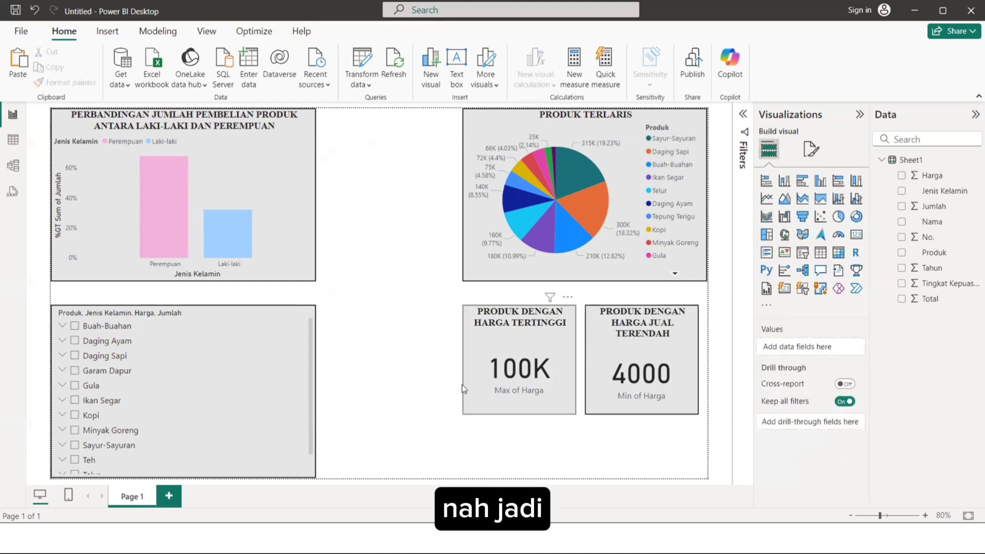
Move the Max of Harga and Min of Harga cards slightly lower on the page, level with each other, and deselect them.
{"action": "left_click_drag", "start_coordinate": [512, 372], "coordinate": [512, 388]}
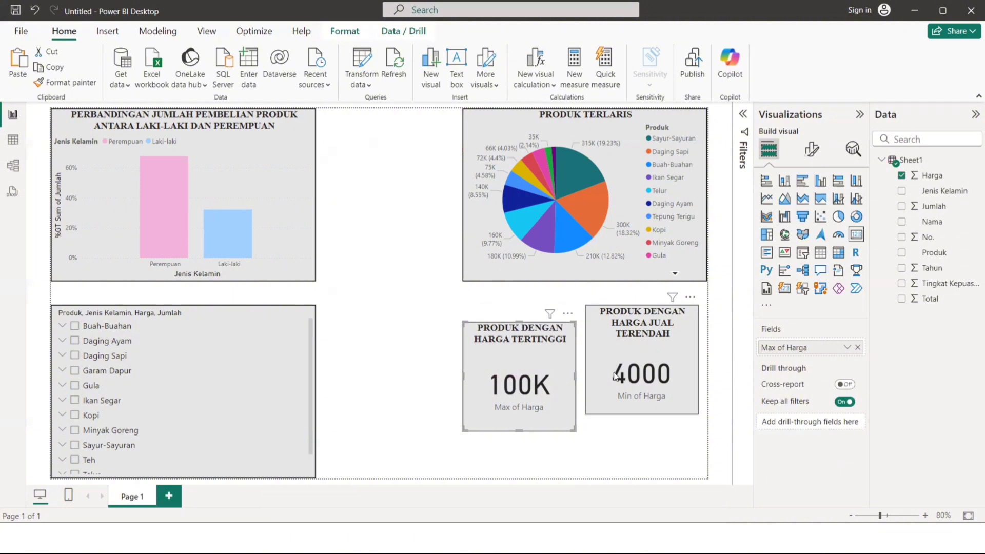
{"action": "mouse_move", "coordinate": [612, 347]}
{"action": "left_mouse_down"}
{"action": "mouse_move", "coordinate": [613, 373]}
{"action": "mouse_move", "coordinate": [613, 365]}
{"action": "left_mouse_up"}
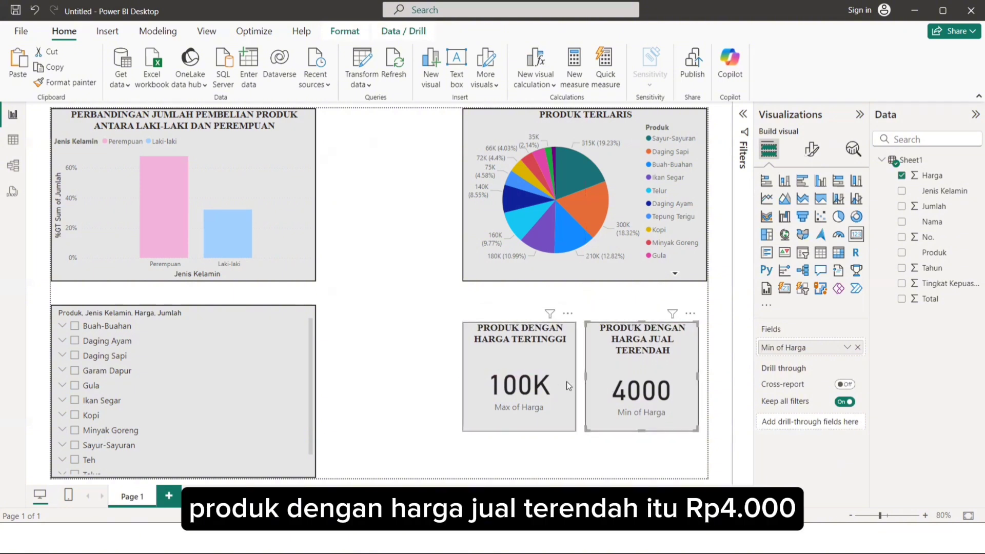
{"action": "left_click_drag", "start_coordinate": [558, 383], "coordinate": [558, 387]}
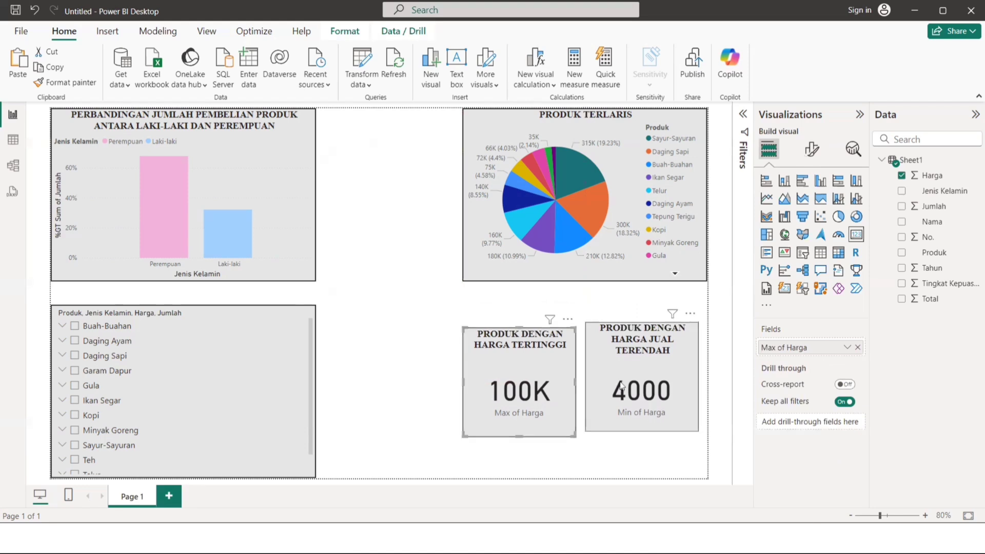
{"action": "left_click_drag", "start_coordinate": [623, 390], "coordinate": [622, 397]}
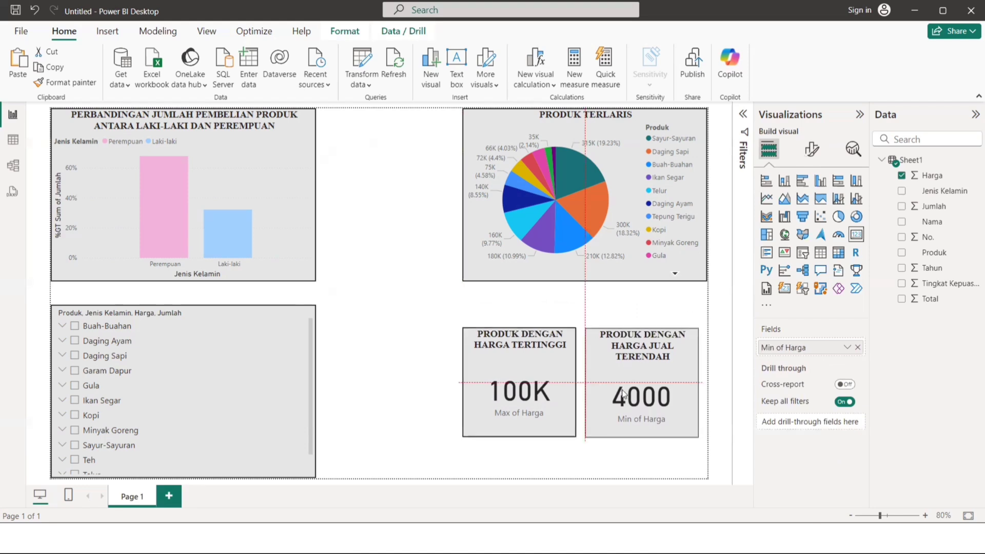
{"action": "left_click", "coordinate": [442, 421]}
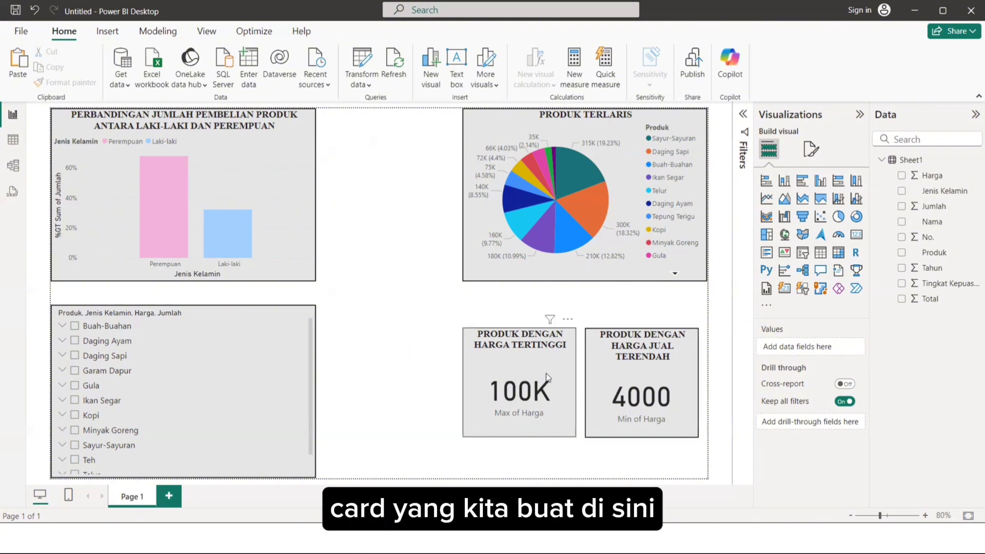
Filter the report by Kopi in the product slicer to check how the visuals respond, and clear the filter.
{"action": "scroll", "coordinate": [143, 414], "scroll_direction": "down", "scroll_amount": 1}
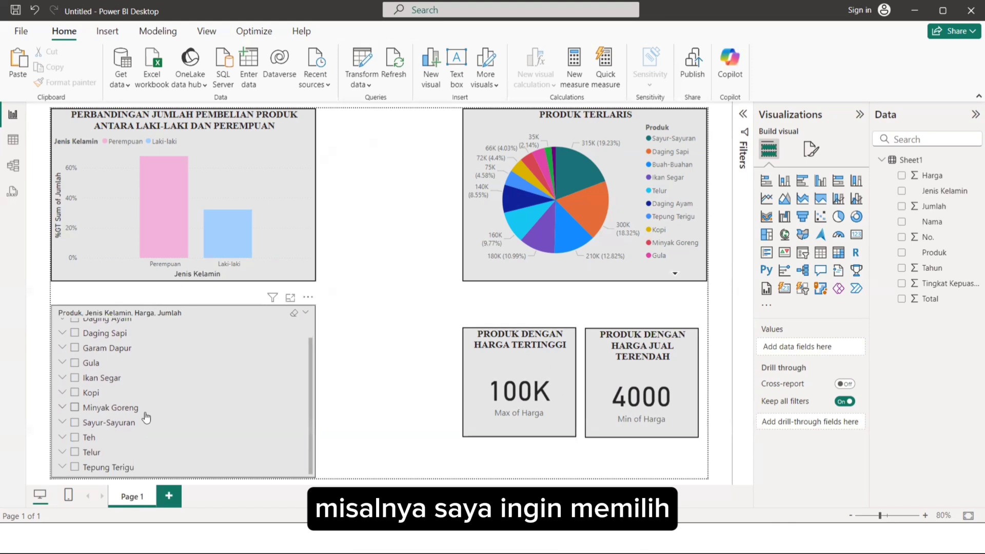
{"action": "left_click", "coordinate": [101, 398]}
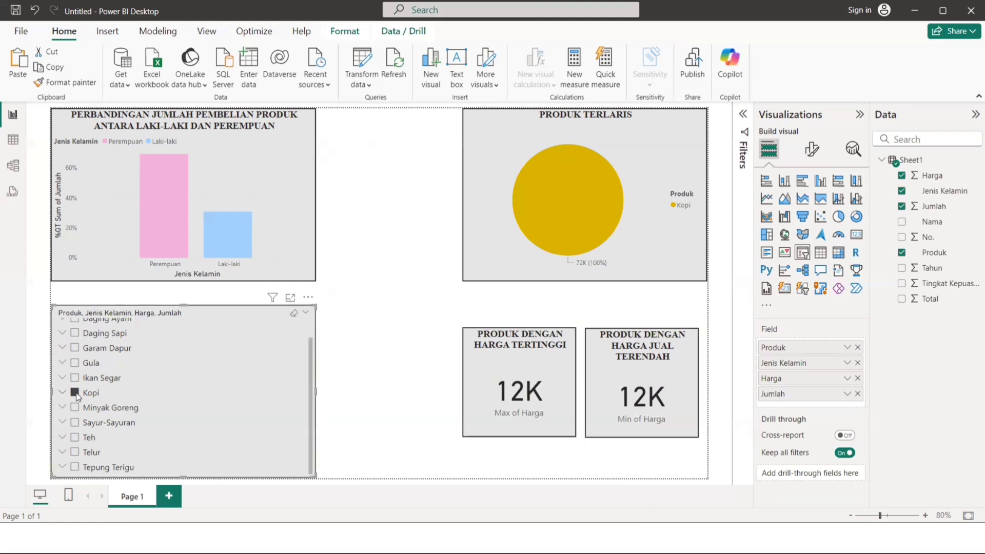
{"action": "left_click", "coordinate": [132, 391]}
{"action": "scroll", "coordinate": [132, 389], "scroll_direction": "up", "scroll_amount": 2}
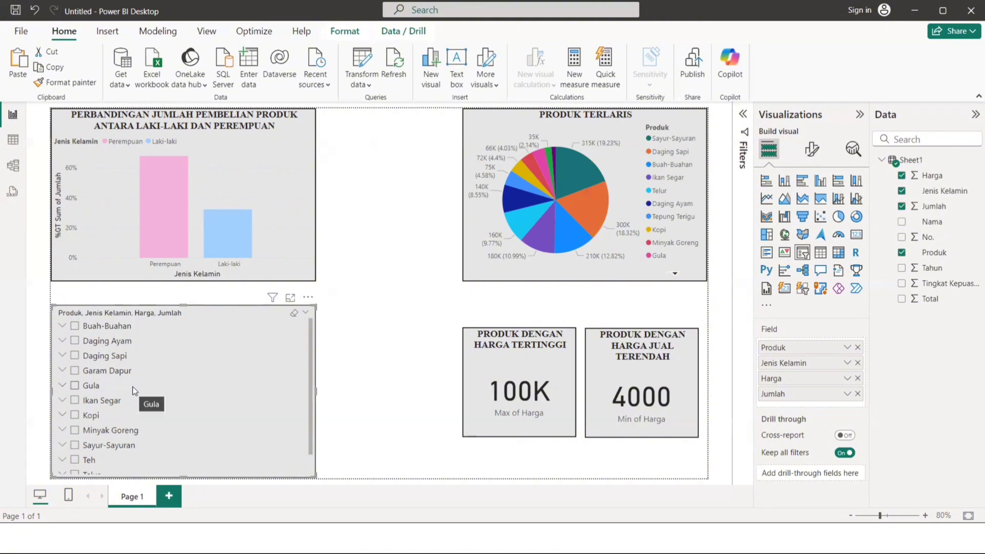
{"action": "left_click", "coordinate": [98, 341]}
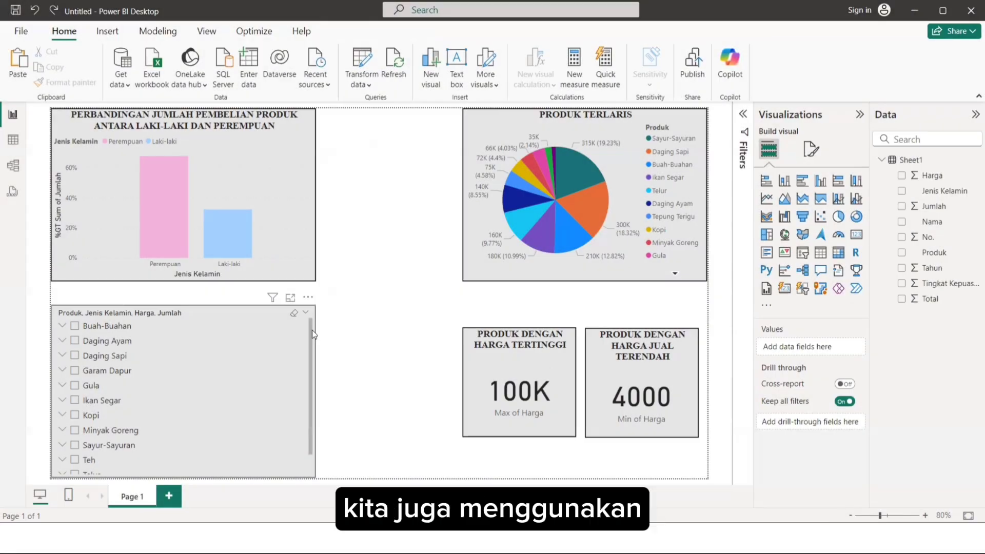
{"action": "left_click_drag", "start_coordinate": [312, 330], "coordinate": [309, 355]}
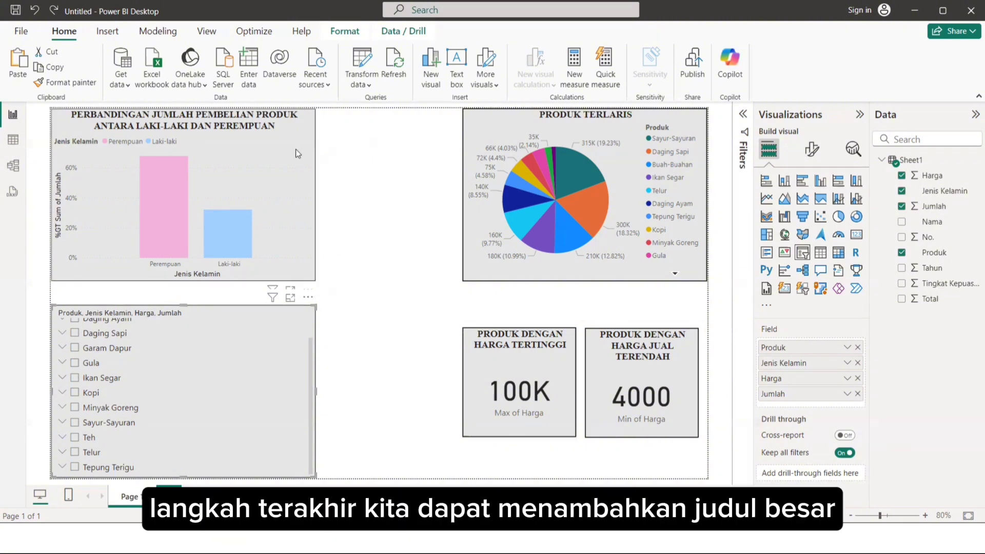
Move the column chart to the lower part of the page and fit a narrower, shorter slicer between it and the cards.
{"action": "left_click_drag", "start_coordinate": [295, 149], "coordinate": [297, 165]}
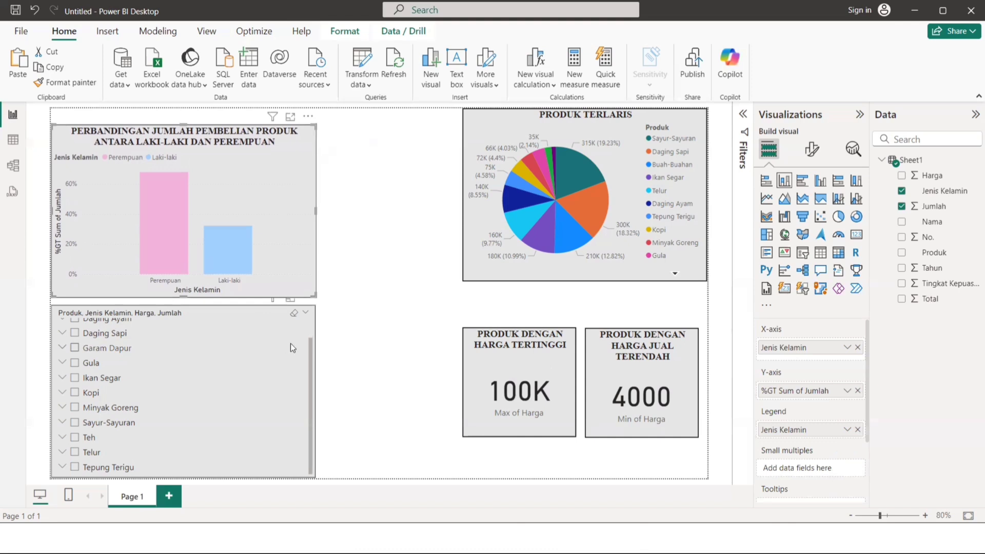
{"action": "left_click_drag", "start_coordinate": [290, 344], "coordinate": [335, 344]}
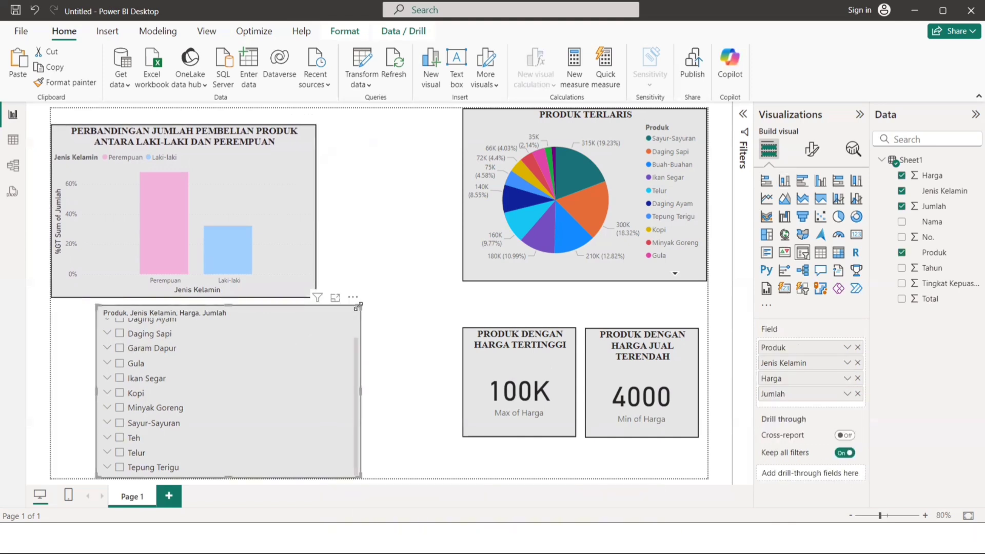
{"action": "left_click_drag", "start_coordinate": [357, 307], "coordinate": [403, 322]}
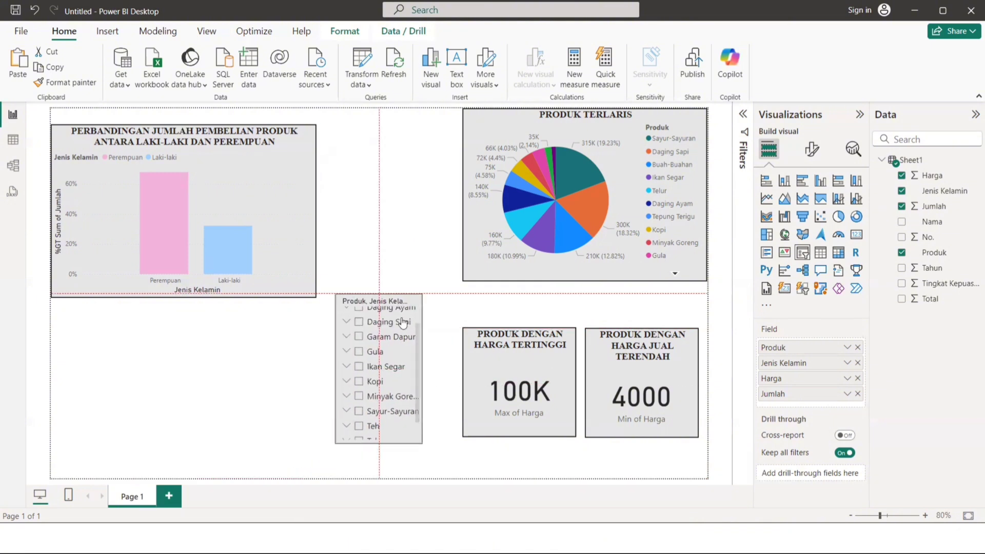
{"action": "left_click_drag", "start_coordinate": [276, 231], "coordinate": [267, 358]}
{"action": "left_click_drag", "start_coordinate": [359, 350], "coordinate": [362, 325]}
Move the PRODUK TERLARIS pie chart down to just above the two cards.
{"action": "mouse_move", "coordinate": [571, 235]}
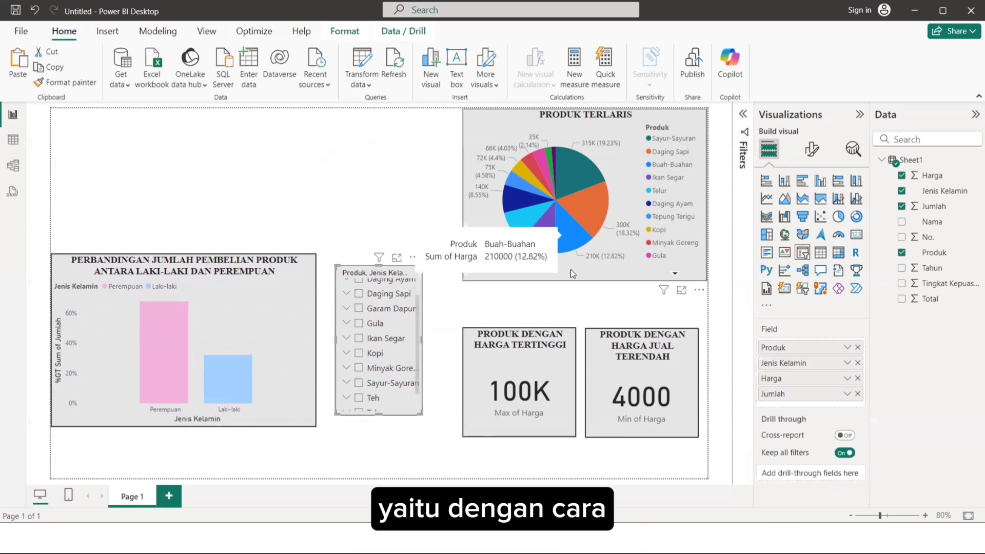
{"action": "left_click_drag", "start_coordinate": [570, 235], "coordinate": [570, 270]}
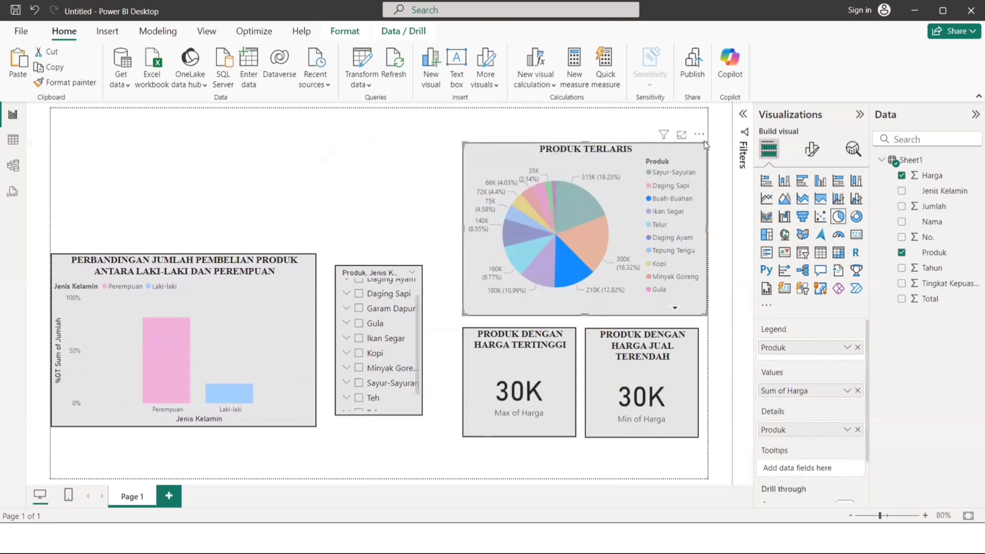
Shrink the PRODUK TERLARIS pie chart slightly and move the column chart down to the lower-left corner of the page.
{"action": "left_click_drag", "start_coordinate": [704, 142], "coordinate": [690, 154]}
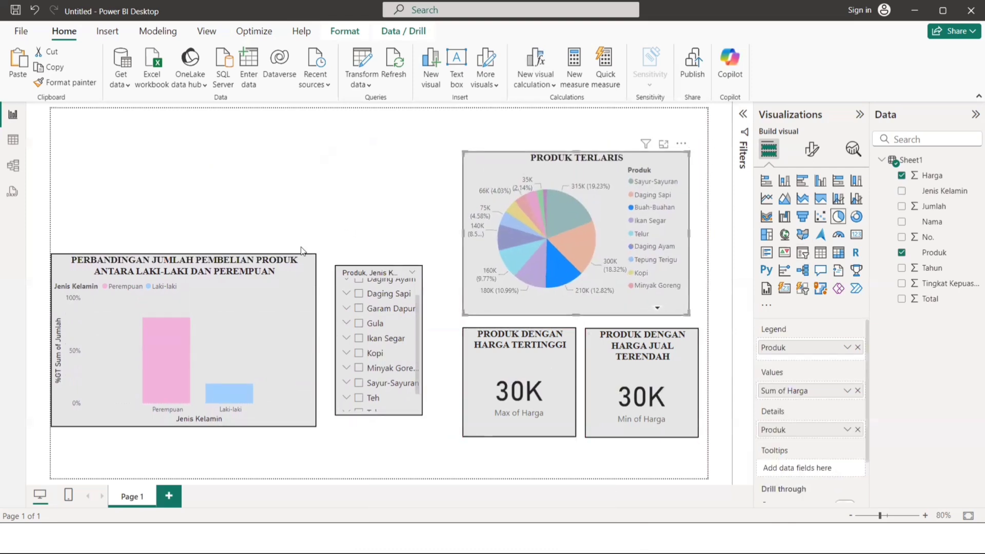
{"action": "left_click", "coordinate": [261, 281]}
{"action": "left_click_drag", "start_coordinate": [262, 281], "coordinate": [260, 338]}
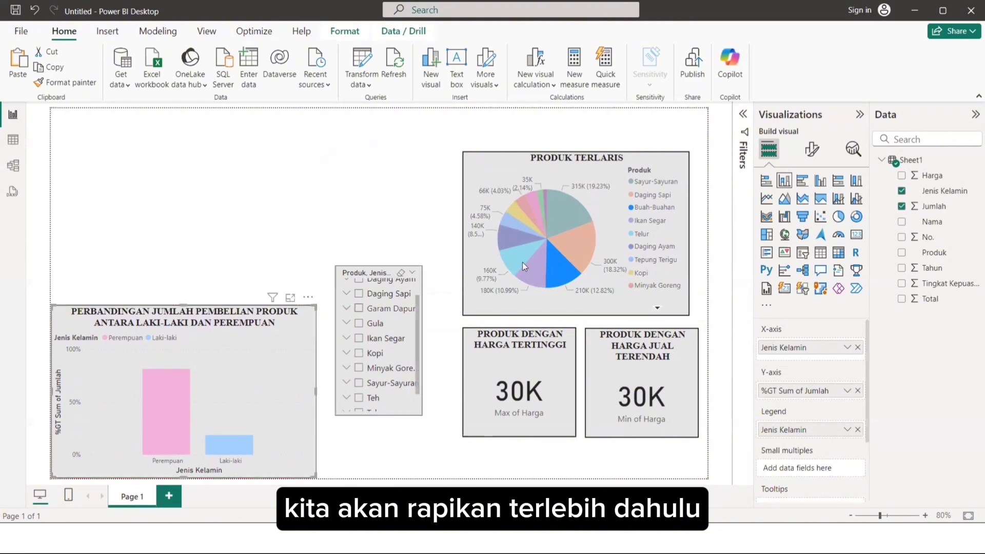
Place the PRODUK TERLARIS pie chart directly above the column chart, make it shorter, and match the widths of both charts.
{"action": "left_click_drag", "start_coordinate": [549, 257], "coordinate": [160, 229]}
{"action": "left_click_drag", "start_coordinate": [285, 293], "coordinate": [316, 300]}
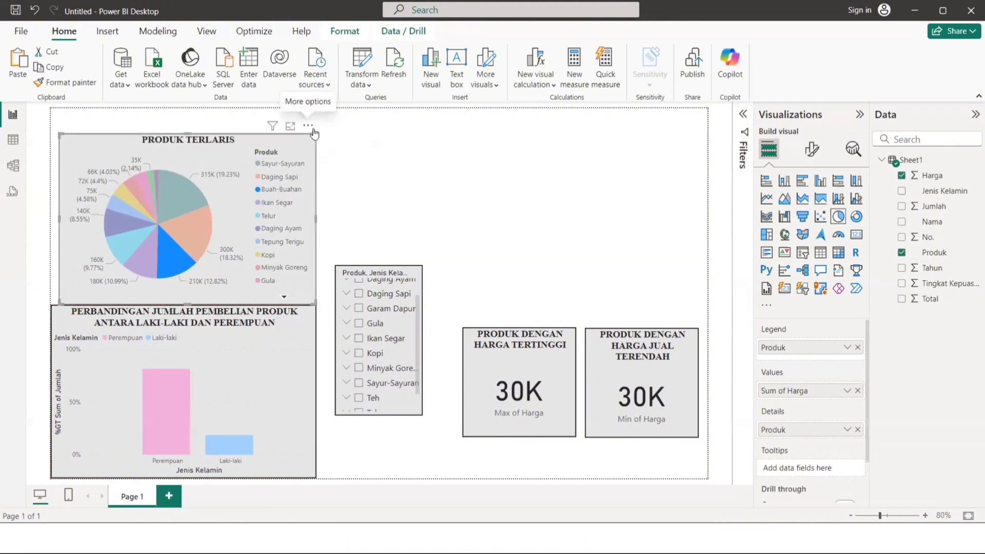
{"action": "left_click_drag", "start_coordinate": [315, 135], "coordinate": [316, 184]}
{"action": "left_click_drag", "start_coordinate": [292, 197], "coordinate": [284, 186]}
{"action": "left_click_drag", "start_coordinate": [316, 306], "coordinate": [323, 328]}
{"action": "left_click_drag", "start_coordinate": [272, 247], "coordinate": [273, 276]}
{"action": "mouse_move", "coordinate": [308, 197]}
{"action": "left_mouse_down"}
{"action": "mouse_move", "coordinate": [330, 207]}
{"action": "mouse_move", "coordinate": [323, 201]}
{"action": "left_mouse_up"}
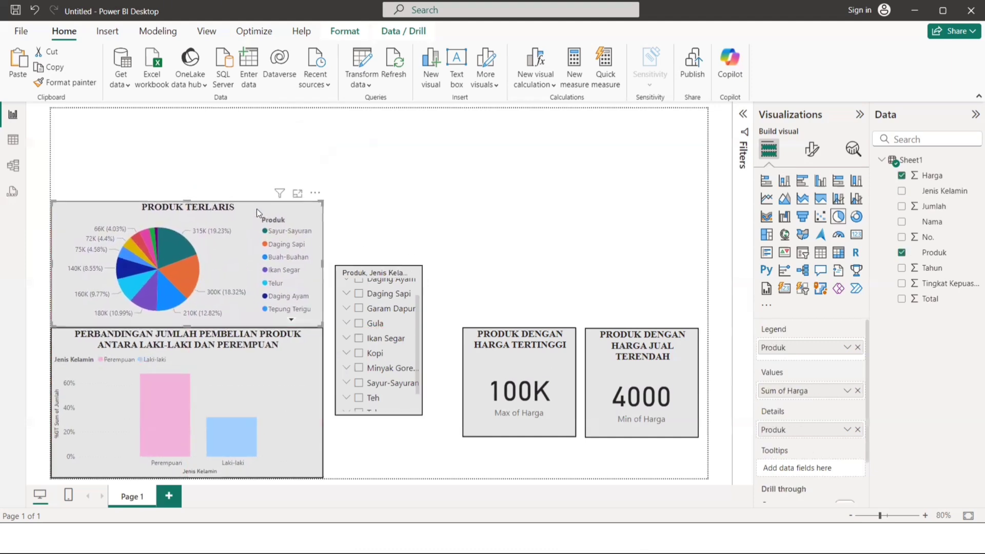
Raise the pie chart to leave a small gap below it, and stretch the slicer beside both charts from its top edge to the page bottom.
{"action": "left_click_drag", "start_coordinate": [256, 209], "coordinate": [256, 202]}
{"action": "left_click_drag", "start_coordinate": [369, 275], "coordinate": [368, 204]}
{"action": "left_click_drag", "start_coordinate": [422, 343], "coordinate": [433, 479]}
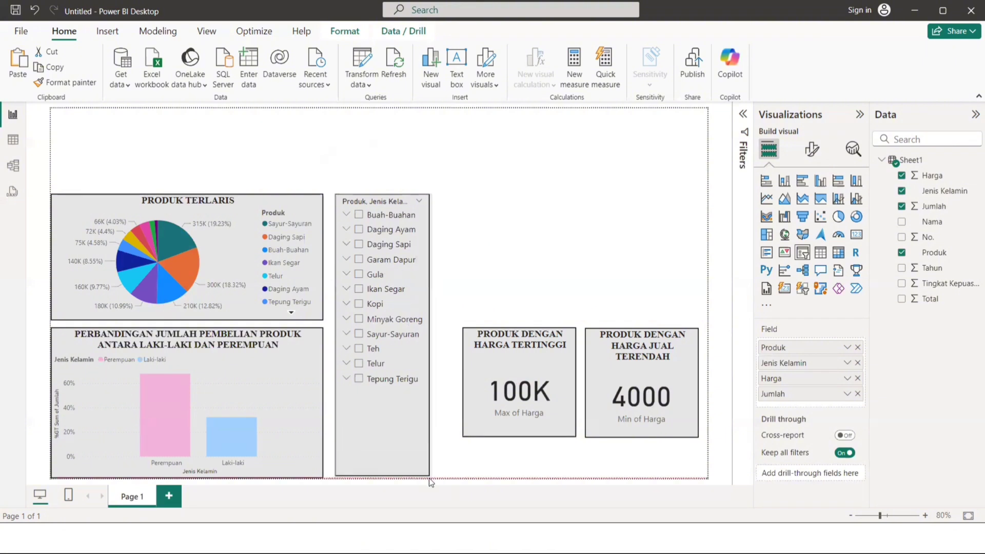
Stack the Max of Harga card above the Min of Harga card beside the slicer, enlarging both to fill the space to the page edge.
{"action": "left_click_drag", "start_coordinate": [527, 368], "coordinate": [514, 234]}
{"action": "left_click_drag", "start_coordinate": [557, 299], "coordinate": [697, 326]}
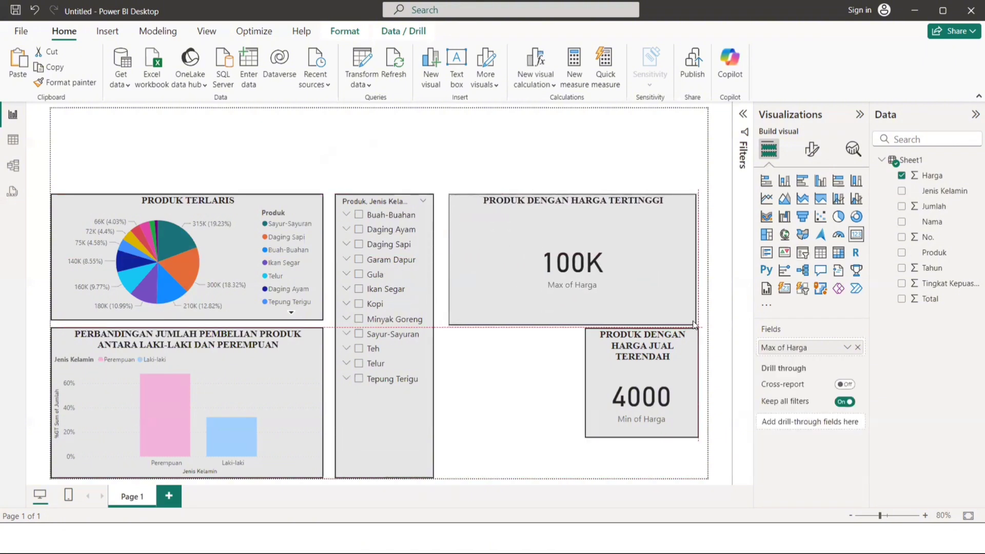
{"action": "left_click_drag", "start_coordinate": [674, 370], "coordinate": [535, 383]}
{"action": "left_click_drag", "start_coordinate": [562, 445], "coordinate": [707, 477]}
{"action": "left_click", "coordinate": [668, 297]}
{"action": "left_click_drag", "start_coordinate": [698, 326], "coordinate": [711, 324]}
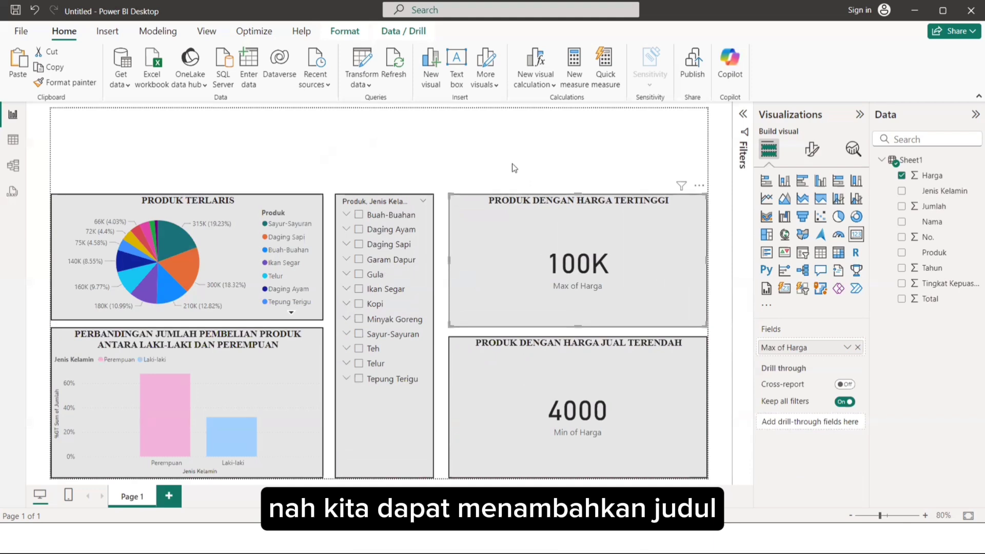
{"action": "left_click", "coordinate": [403, 151]}
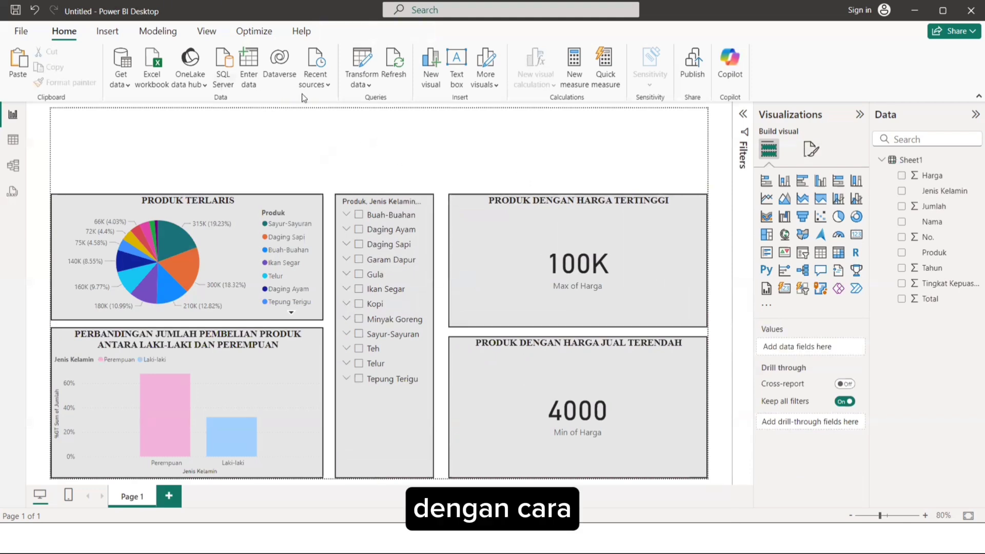
Insert a text box at the top of the page containing the title DASHBOARD PENJUALAN PRODUK SUPERMARKET.
{"action": "left_click", "coordinate": [455, 66]}
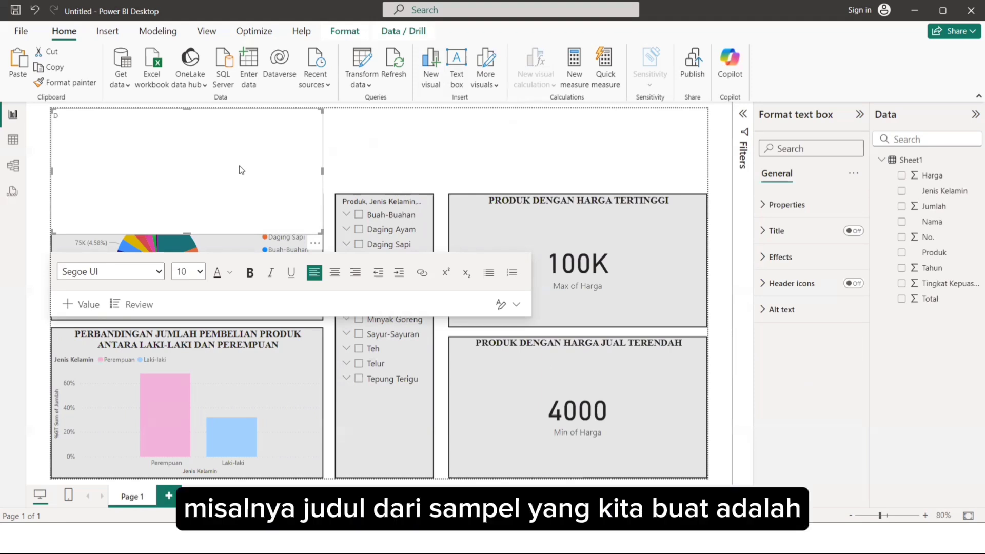
{"action": "type", "text": "DASHB"}
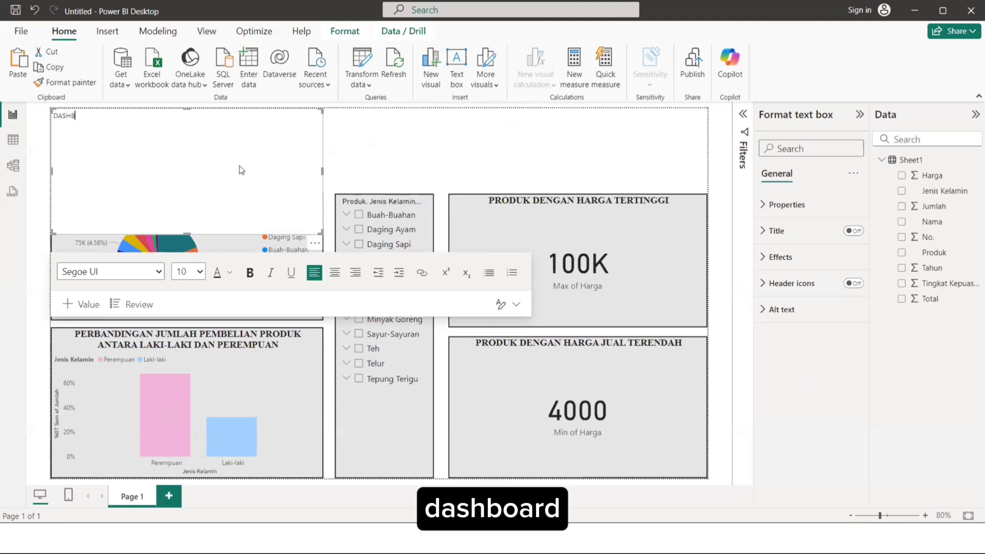
{"action": "type", "text": "OARD PEN"}
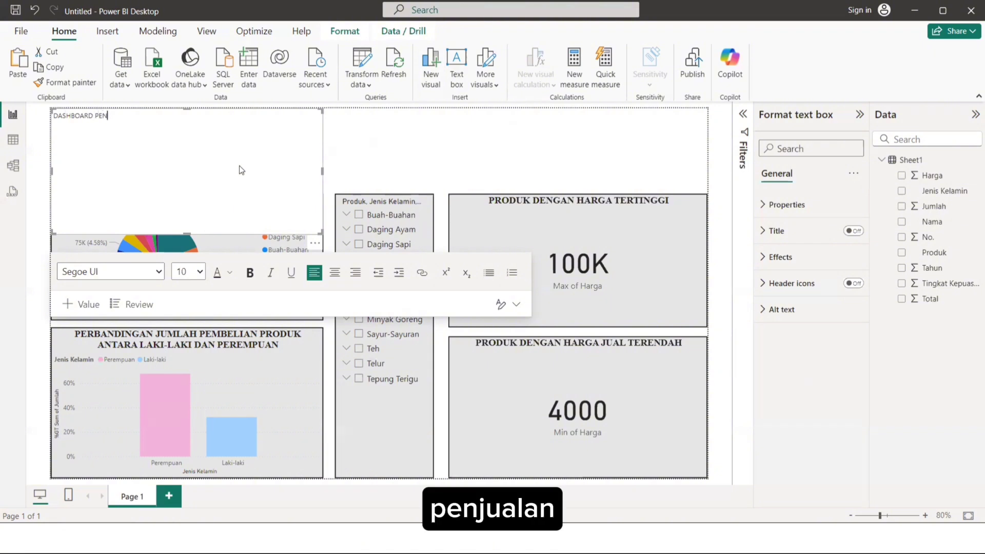
{"action": "type", "text": "JUALAN PRODU"}
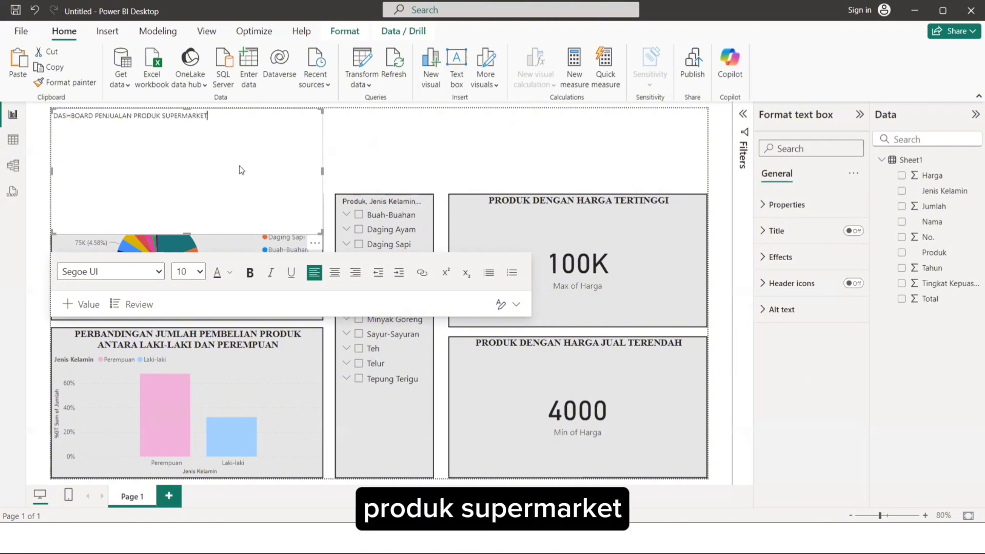
{"action": "type", "text": "K SUPERMARKET"}
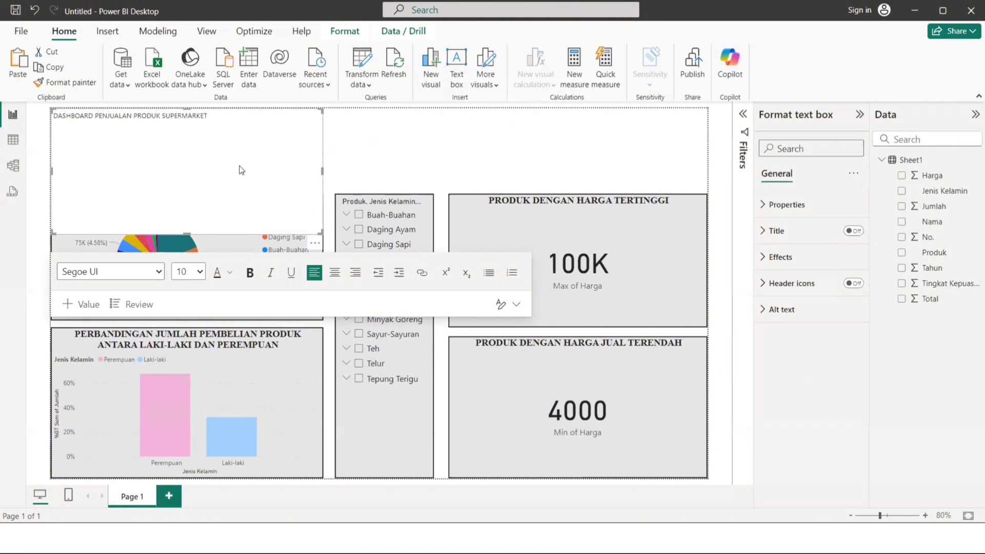
Set the text box font to Times New Roman at size 32.
{"action": "left_click", "coordinate": [153, 270]}
{"action": "scroll", "coordinate": [107, 162], "scroll_direction": "down", "scroll_amount": 2}
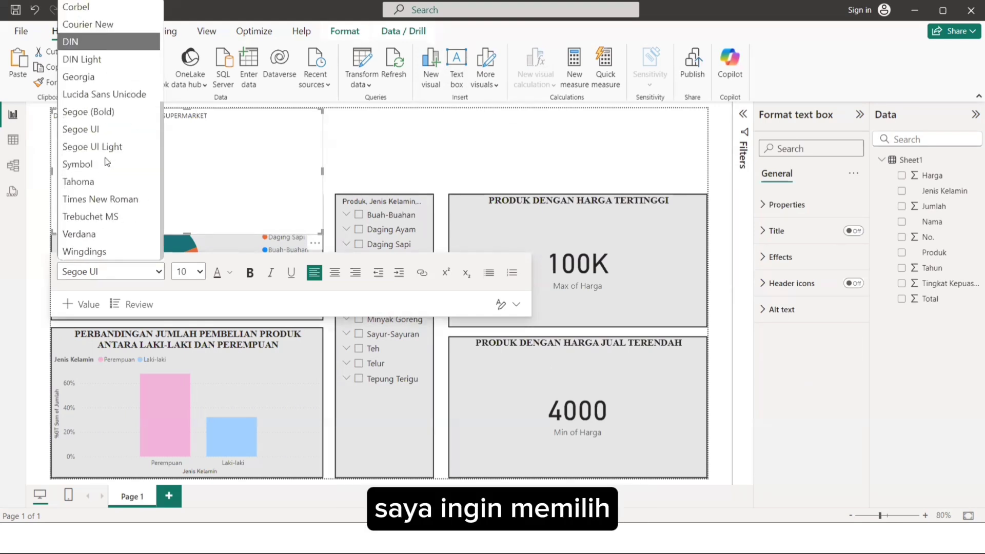
{"action": "scroll", "coordinate": [106, 164], "scroll_direction": "up", "scroll_amount": 1}
{"action": "left_click", "coordinate": [103, 220]}
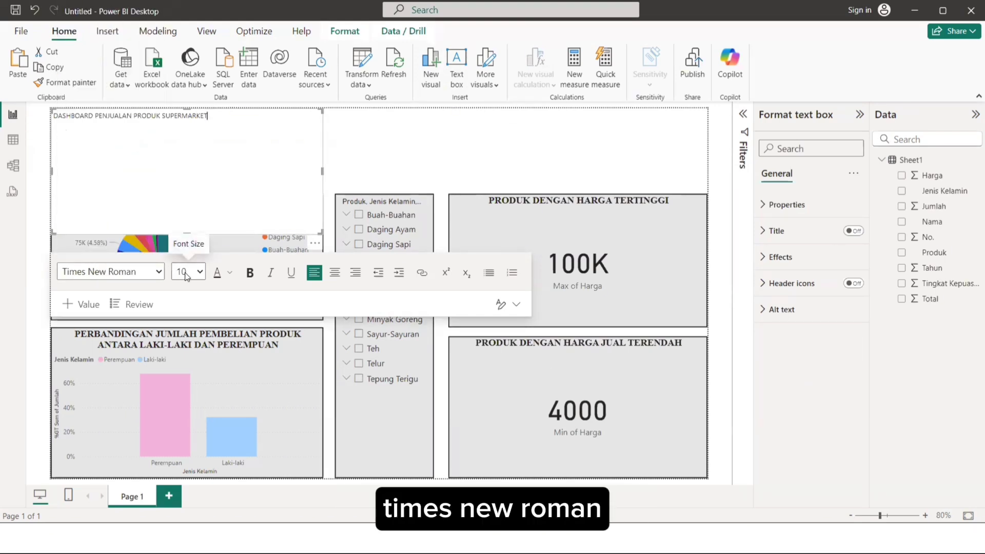
{"action": "left_click", "coordinate": [187, 275]}
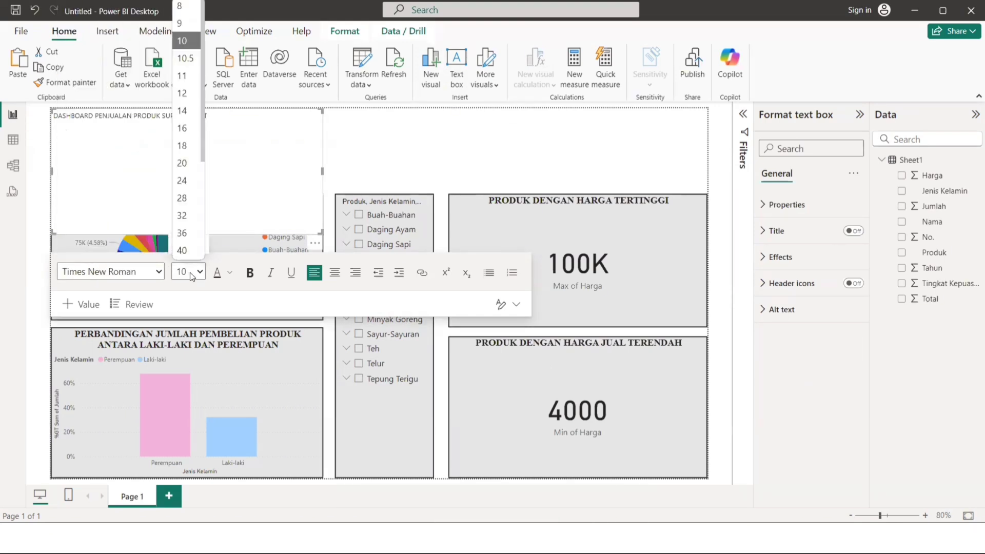
{"action": "left_click", "coordinate": [194, 218]}
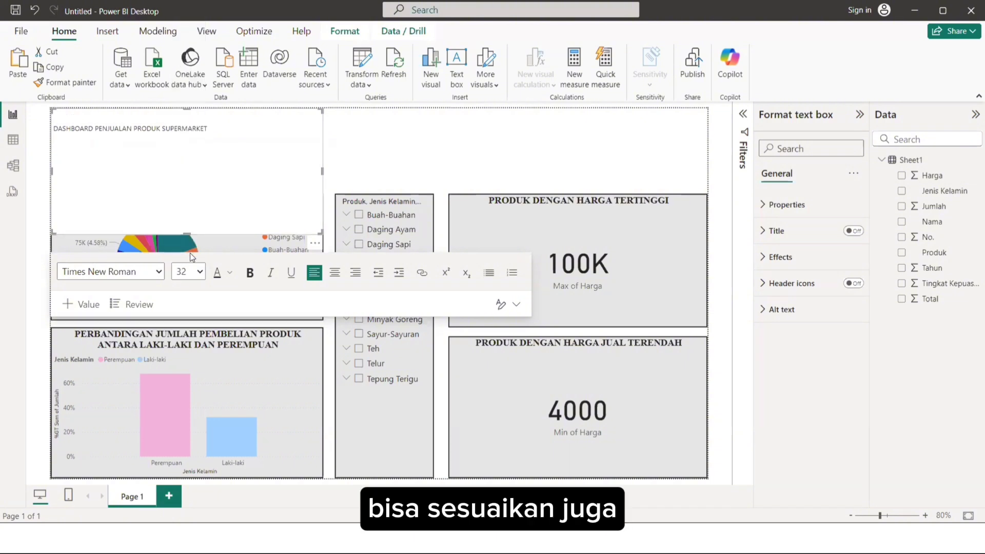
Clear the small title text and re-enter DASHBOARD PENJUALAN PRODUK SUPERMARKET in the new font settings.
{"action": "key", "text": "BackSpace"}
{"action": "key", "text": "BackSpace"}
{"action": "key", "text": "BackSpace"}
{"action": "key", "text": "BackSpace"}
{"action": "key", "text": "BackSpace"}
{"action": "key", "text": "BackSpace"}
{"action": "key", "text": "BackSpace"}
{"action": "key", "text": "BackSpace"}
{"action": "key", "text": "BackSpace"}
{"action": "key", "text": "BackSpace"}
{"action": "key", "text": "BackSpace"}
{"action": "key", "text": "BackSpace"}
{"action": "key", "text": "BackSpace"}
{"action": "key", "text": "BackSpace"}
{"action": "key", "text": "BackSpace"}
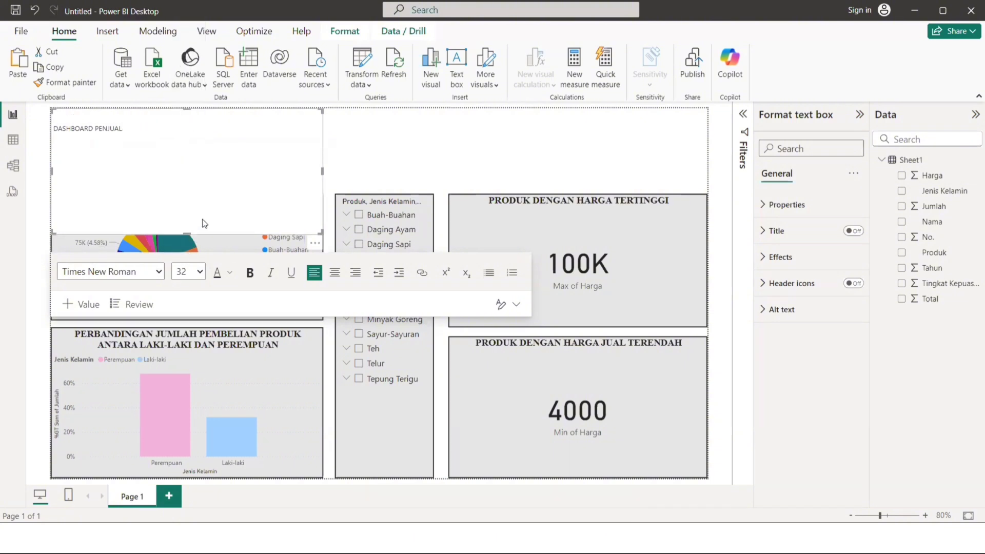
{"action": "key", "text": "BackSpace"}
{"action": "key", "text": "BackSpace"}
{"action": "key", "text": "BackSpace"}
{"action": "key", "text": "BackSpace"}
{"action": "key", "text": "BackSpace"}
{"action": "type", "text": "DA"}
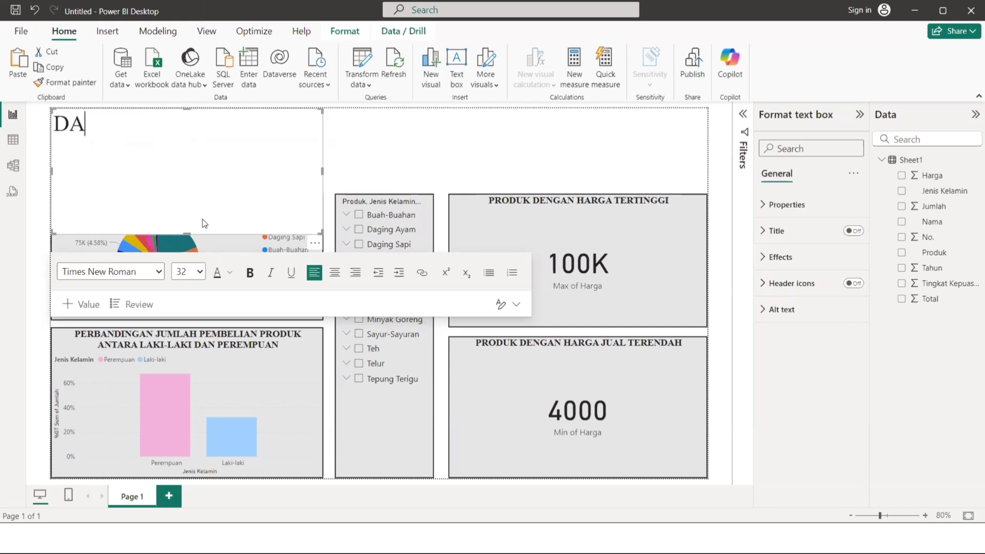
{"action": "type", "text": "SHBOARD PENJ"}
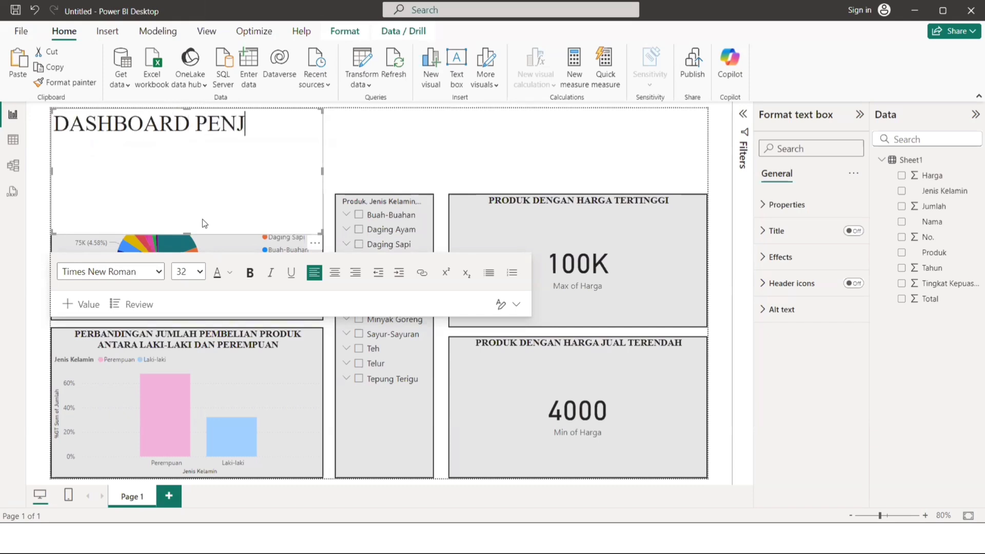
{"action": "type", "text": "UALAN PRODUK SE"}
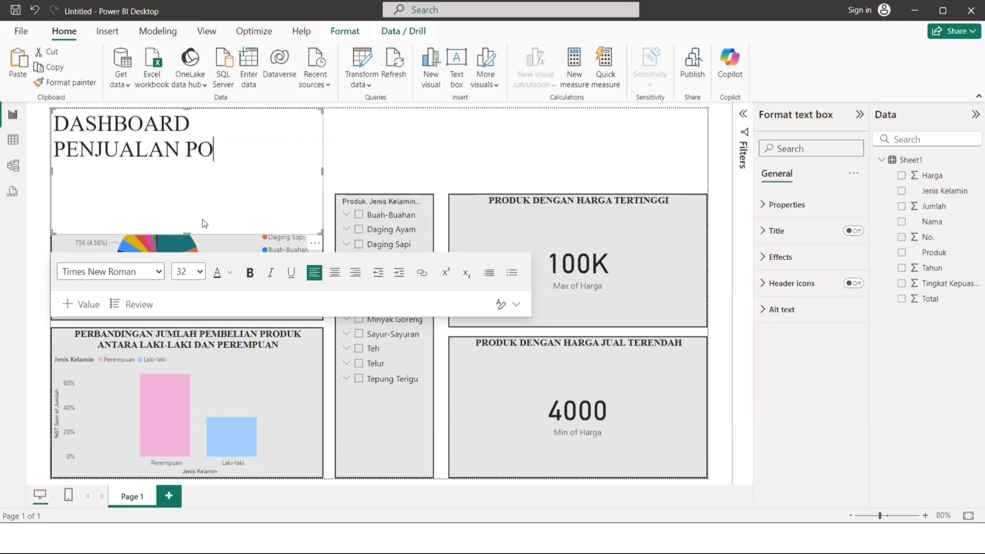
{"action": "key", "text": "BackSpace"}
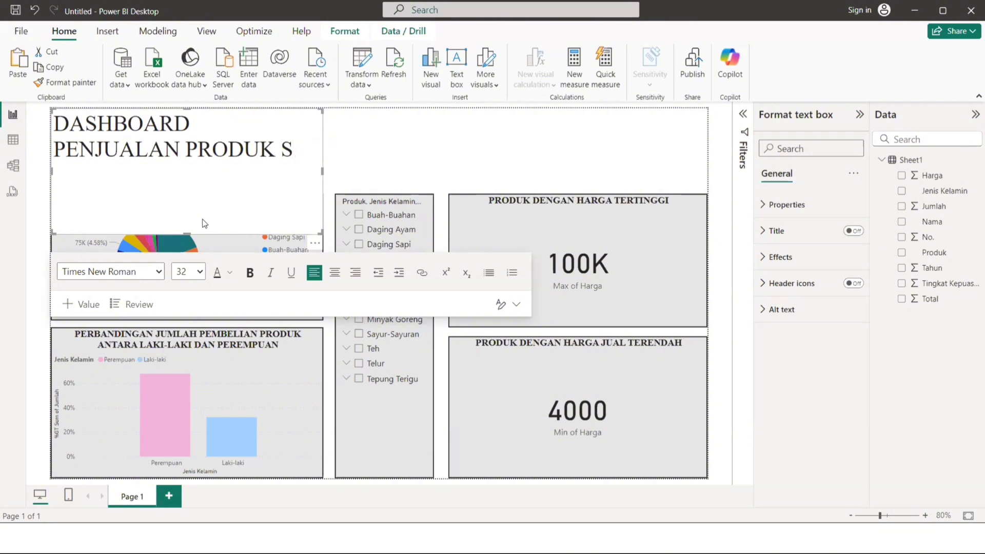
{"action": "type", "text": "UPERMAR"}
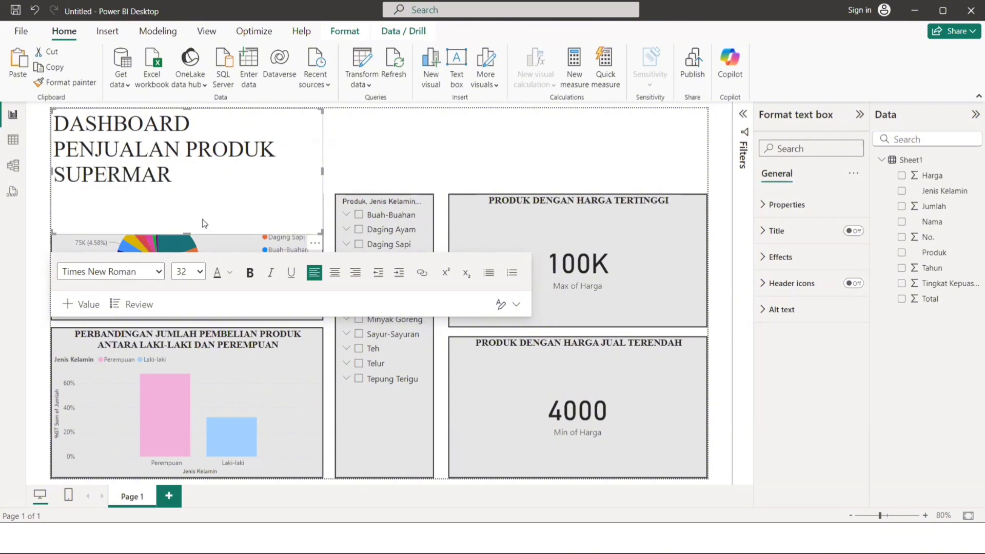
{"action": "type", "text": "EKET"}
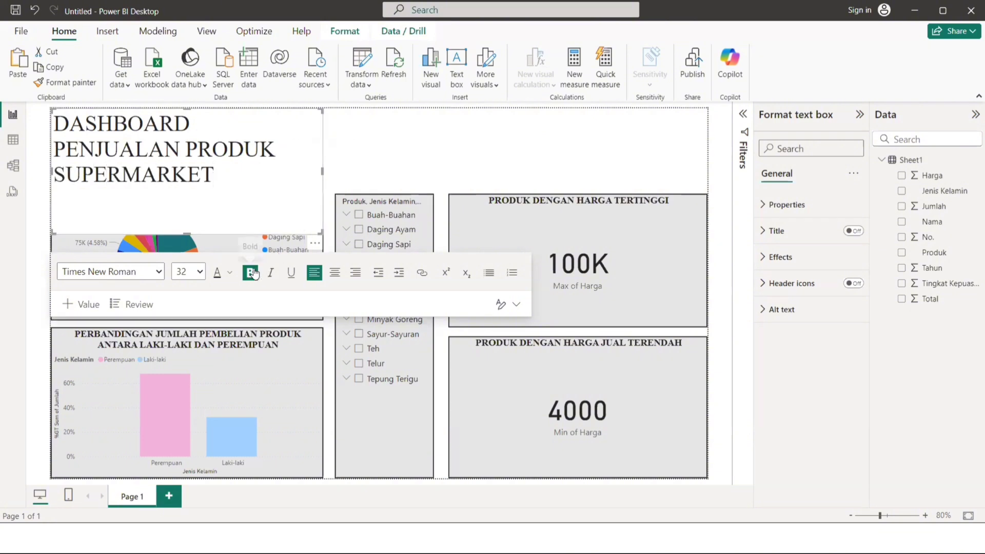
Centre the dashboard title in its text box and make all of its text bold.
{"action": "left_click", "coordinate": [335, 273]}
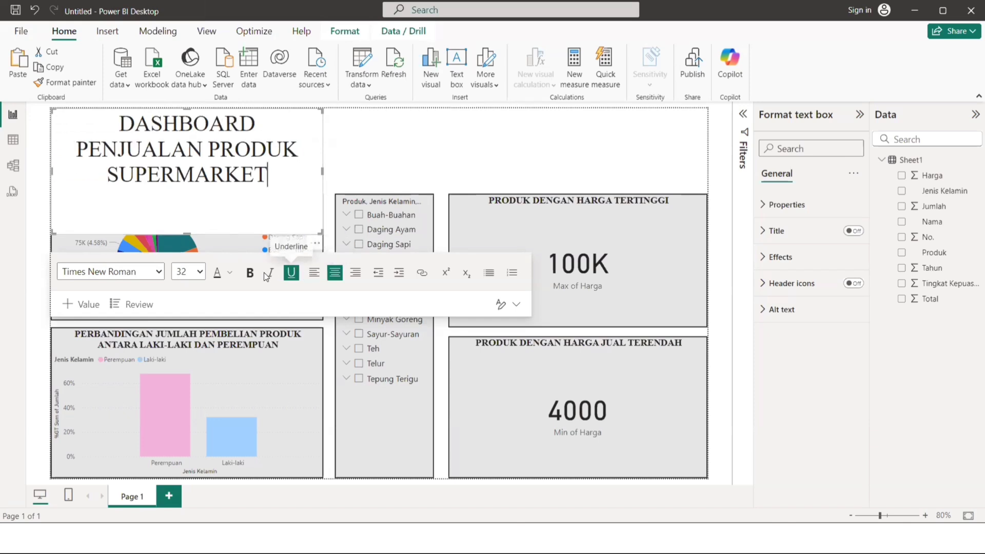
{"action": "left_click", "coordinate": [250, 275]}
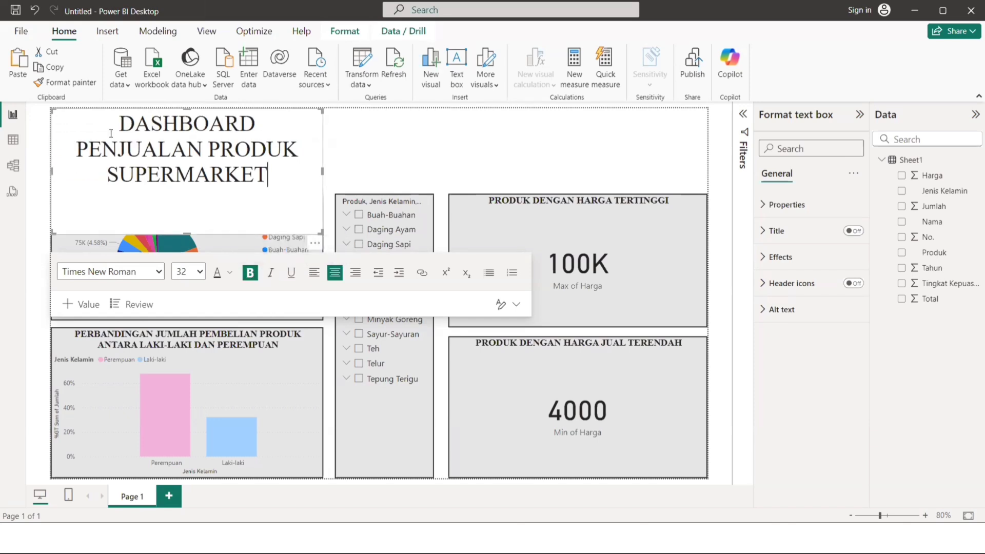
{"action": "key", "text": "ctrl+a"}
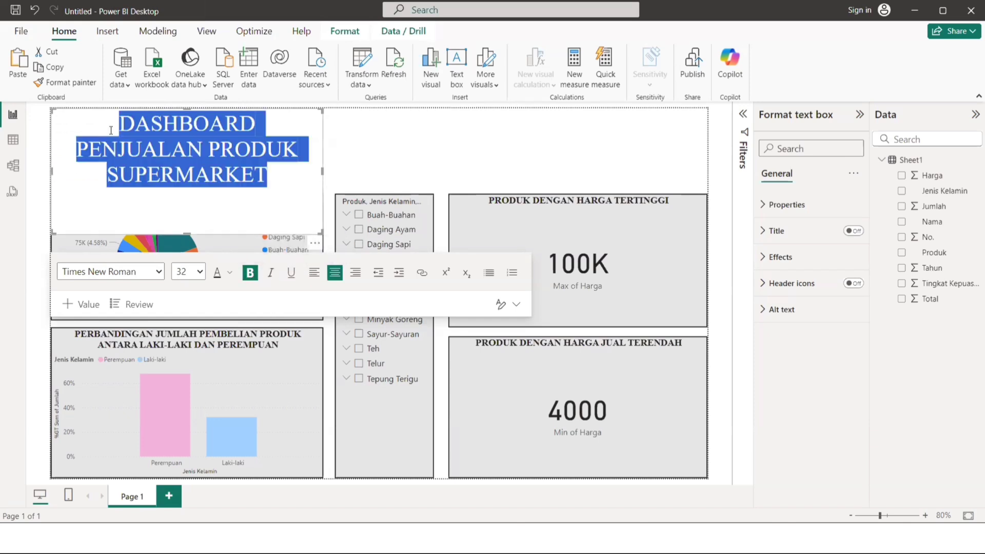
{"action": "left_click", "coordinate": [251, 273]}
{"action": "left_click", "coordinate": [304, 205]}
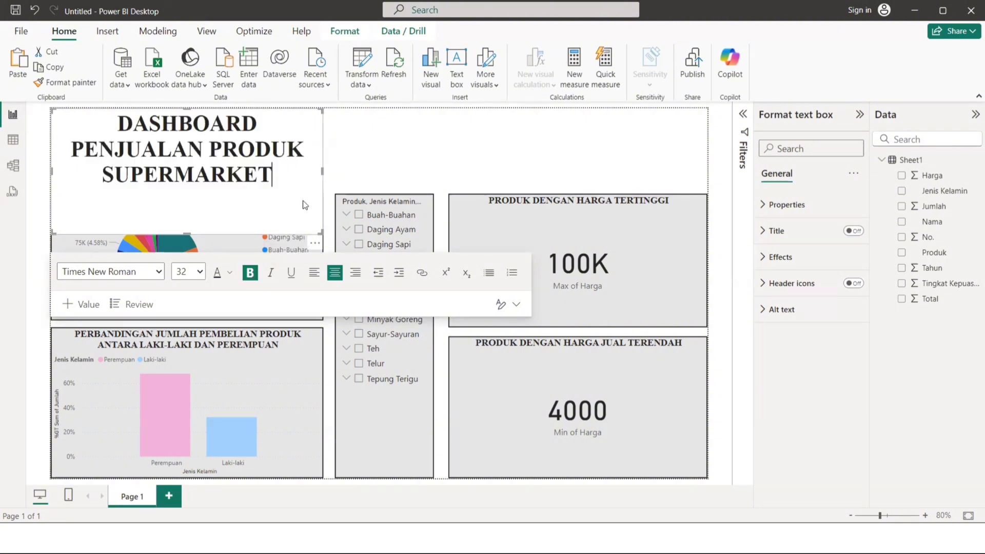
Widen the title text box to the full page width and reduce its height to a narrow banner above the visuals.
{"action": "left_click", "coordinate": [374, 152]}
{"action": "left_click", "coordinate": [323, 170]}
{"action": "left_click_drag", "start_coordinate": [324, 170], "coordinate": [759, 188]}
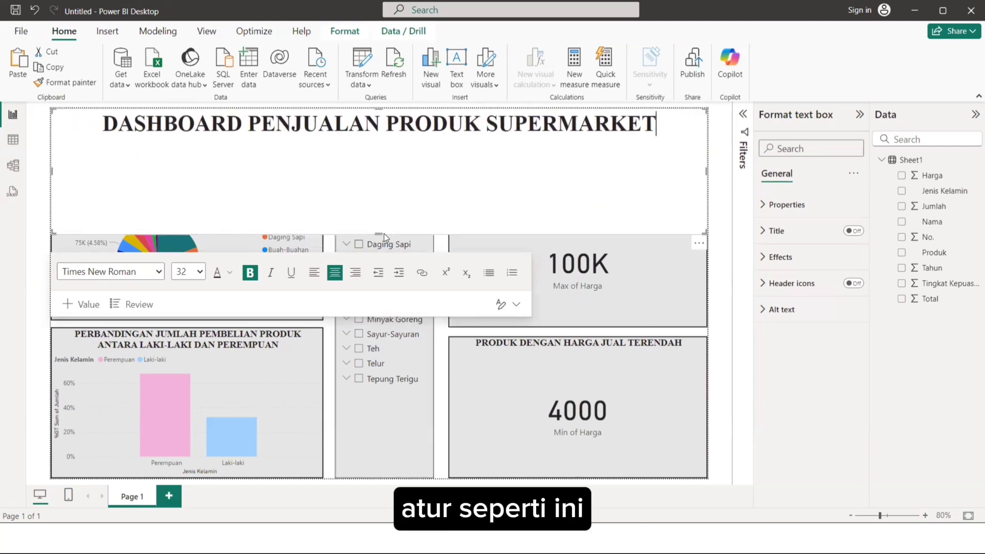
{"action": "left_click_drag", "start_coordinate": [384, 233], "coordinate": [376, 160]}
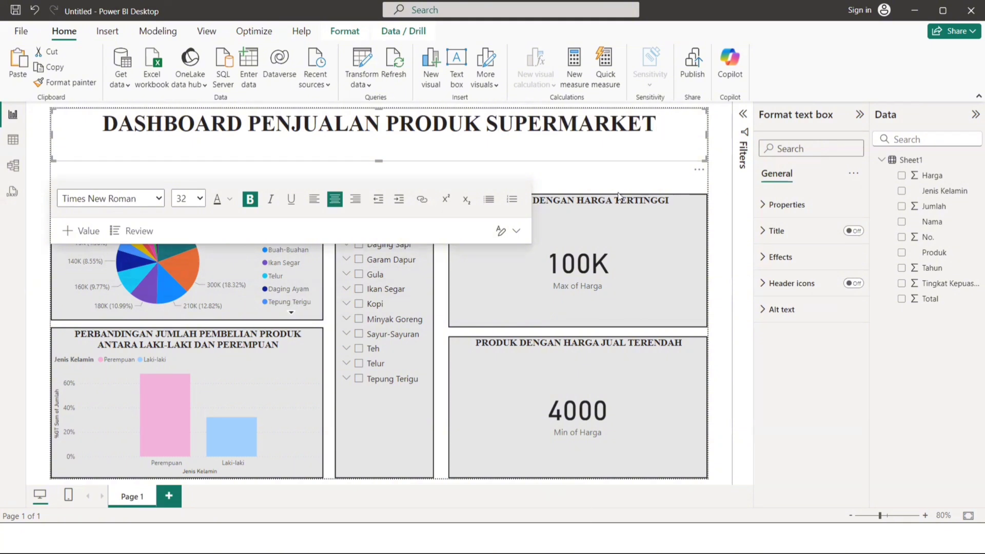
Give the title text box a light grey background and turn on its visual border.
{"action": "left_click", "coordinate": [644, 152]}
{"action": "left_click", "coordinate": [644, 151]}
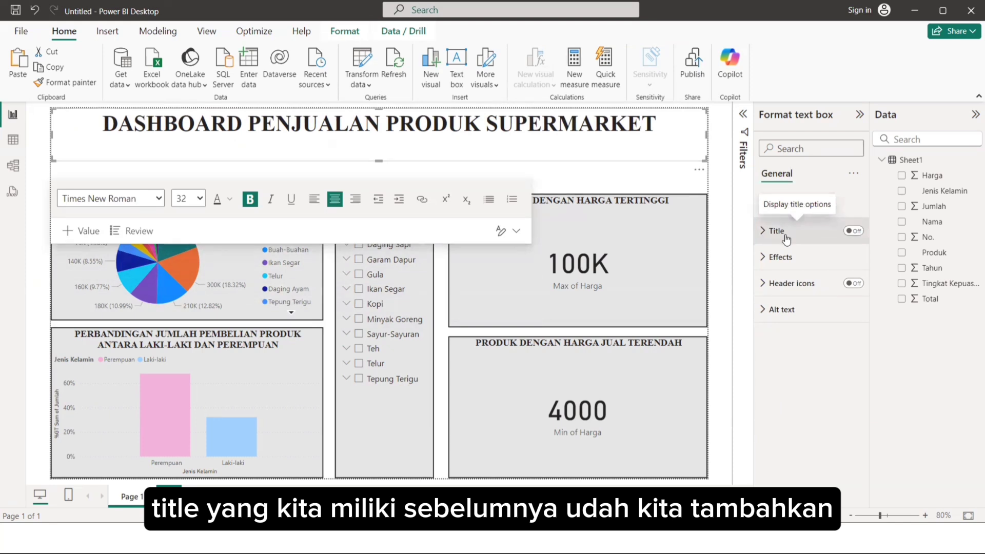
{"action": "left_click", "coordinate": [780, 256]}
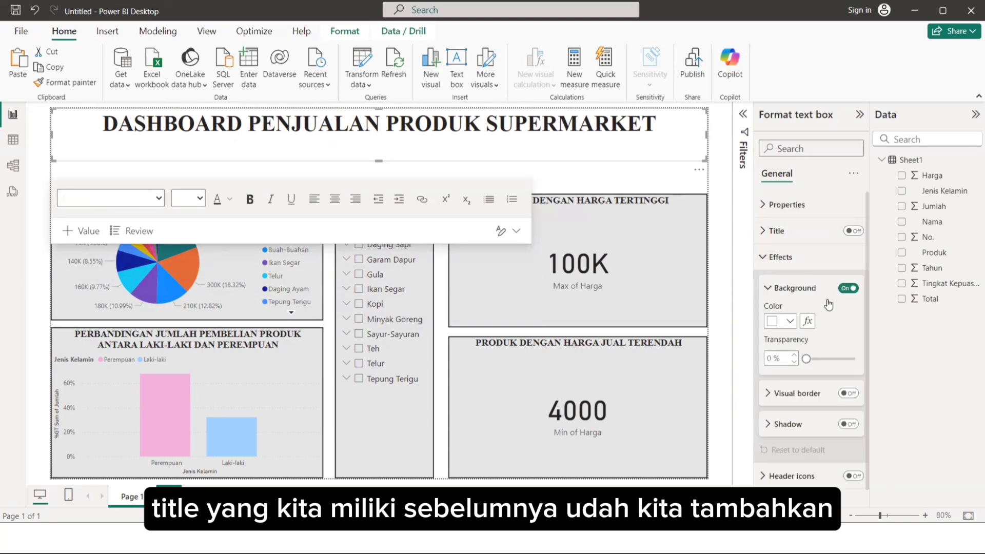
{"action": "left_click", "coordinate": [790, 321]}
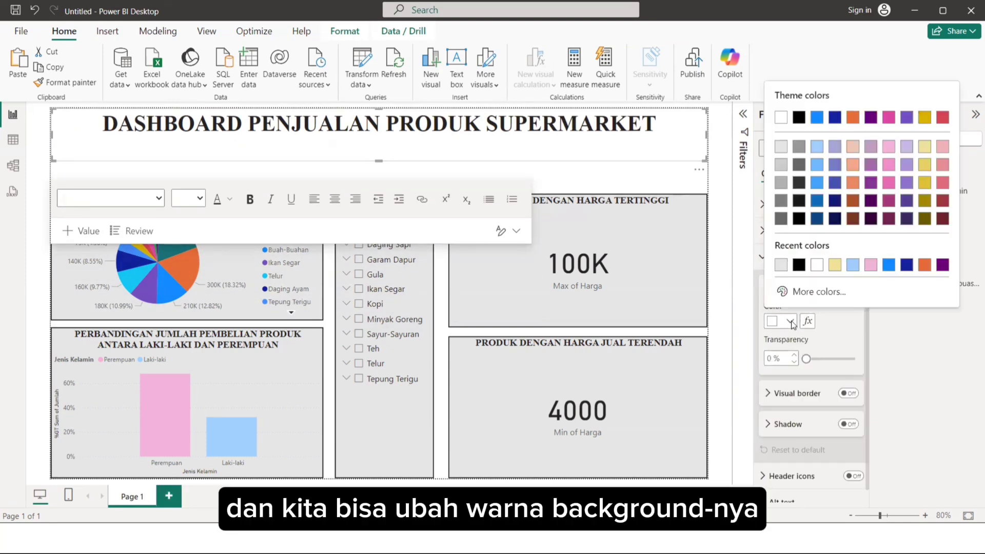
{"action": "left_click", "coordinate": [784, 147]}
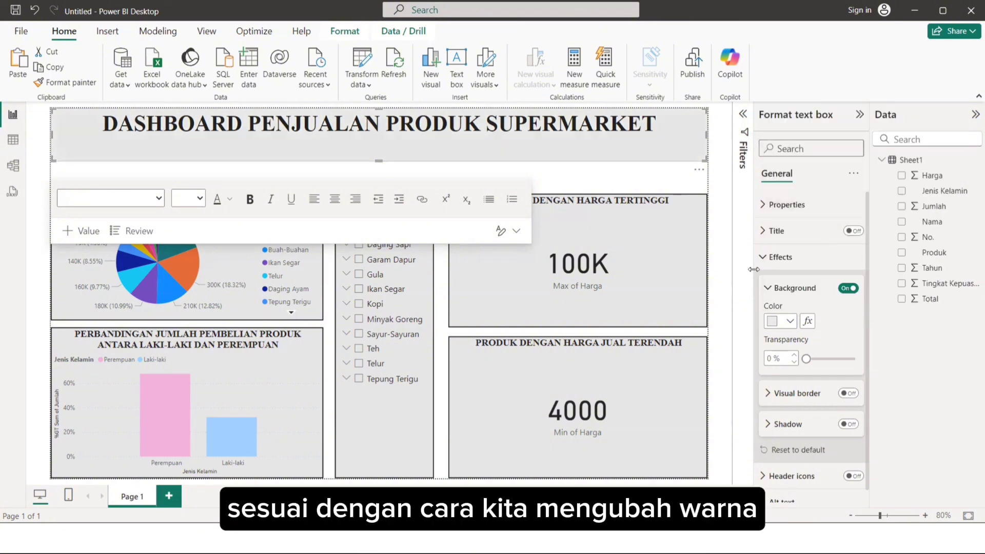
{"action": "left_click", "coordinate": [848, 392]}
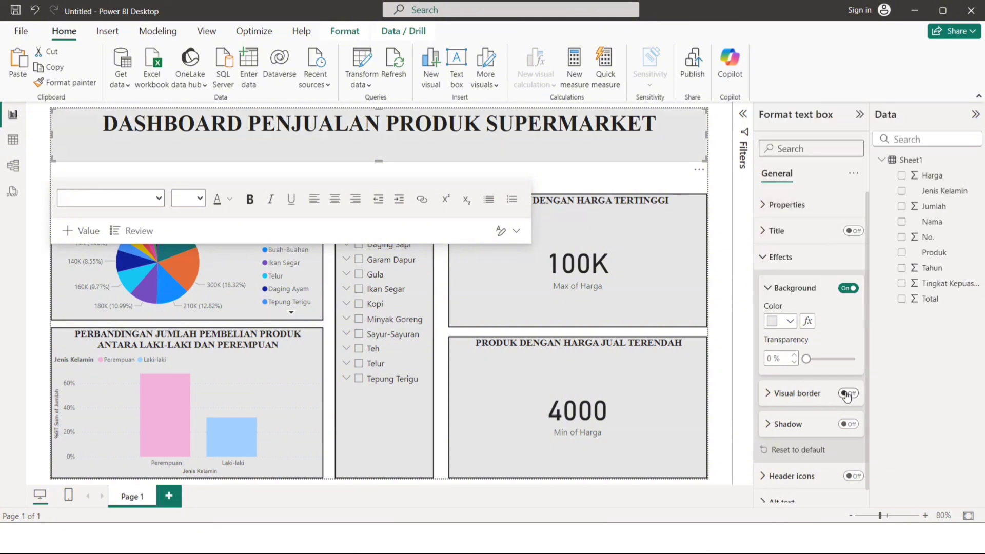
Set the title text box's visual border width to 2 px and deselect the text box.
{"action": "left_click", "coordinate": [783, 395]}
{"action": "scroll", "coordinate": [812, 440], "scroll_direction": "down", "scroll_amount": 1}
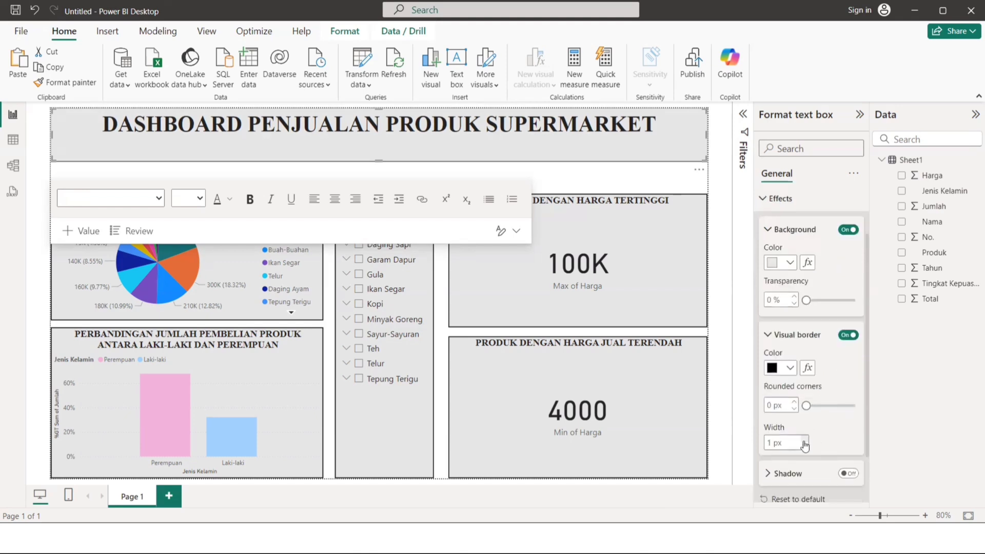
{"action": "left_click", "coordinate": [803, 441]}
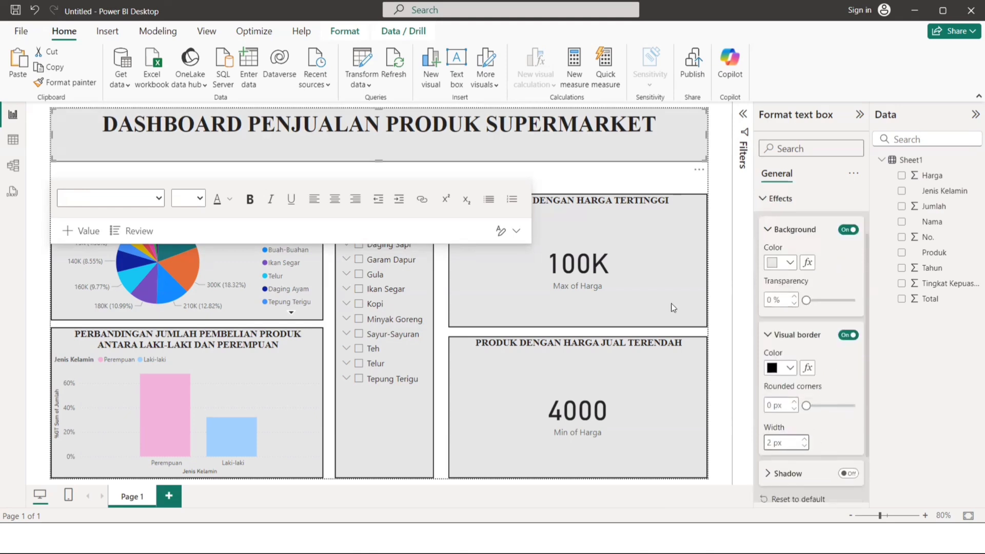
{"action": "left_click", "coordinate": [586, 172]}
{"action": "left_click_drag", "start_coordinate": [576, 151], "coordinate": [611, 166]}
{"action": "left_click", "coordinate": [577, 166]}
{"action": "left_click", "coordinate": [598, 172]}
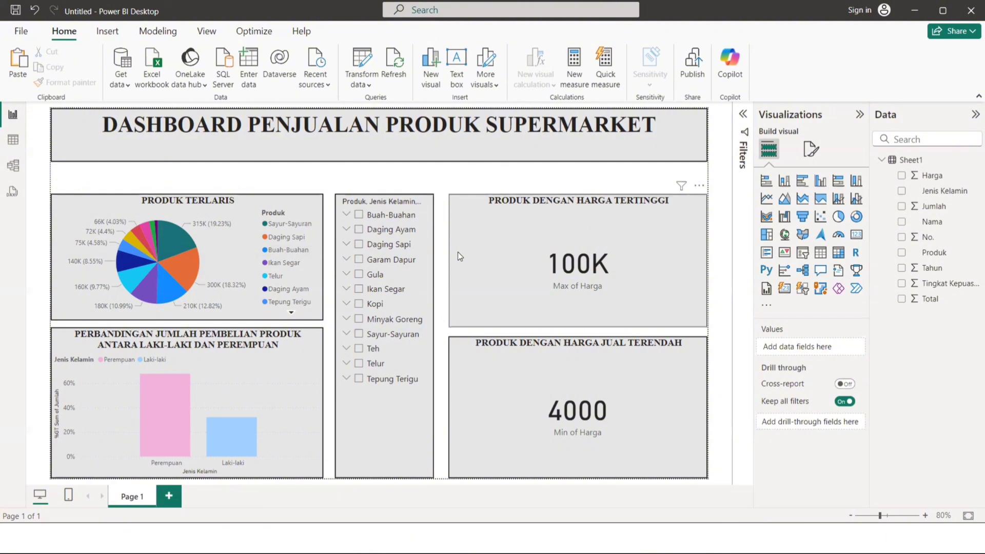
Switch to the Power BI window with the finished Dashboard Untuk Bikin Video[1] report.
{"action": "key", "text": "alt+Tab"}
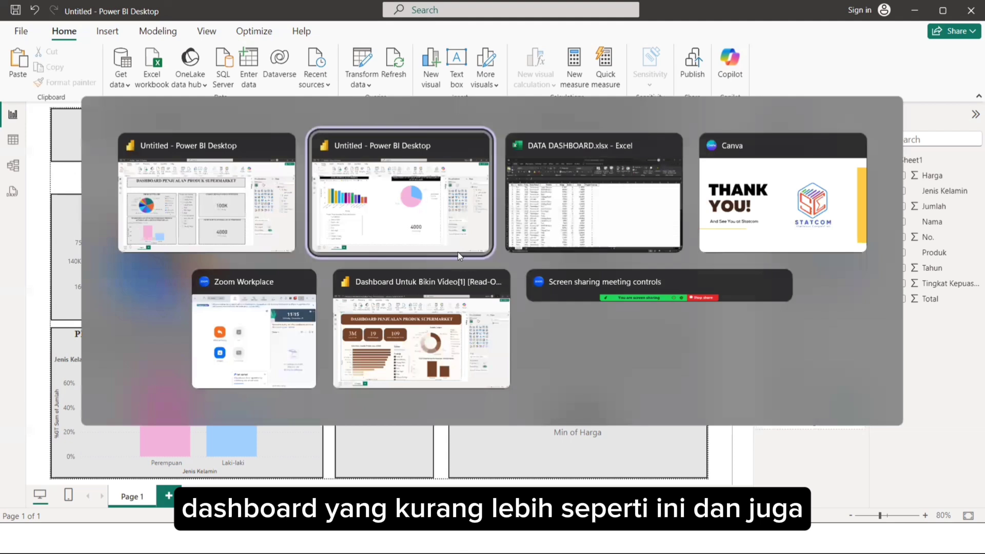
{"action": "key", "text": "alt+Tab"}
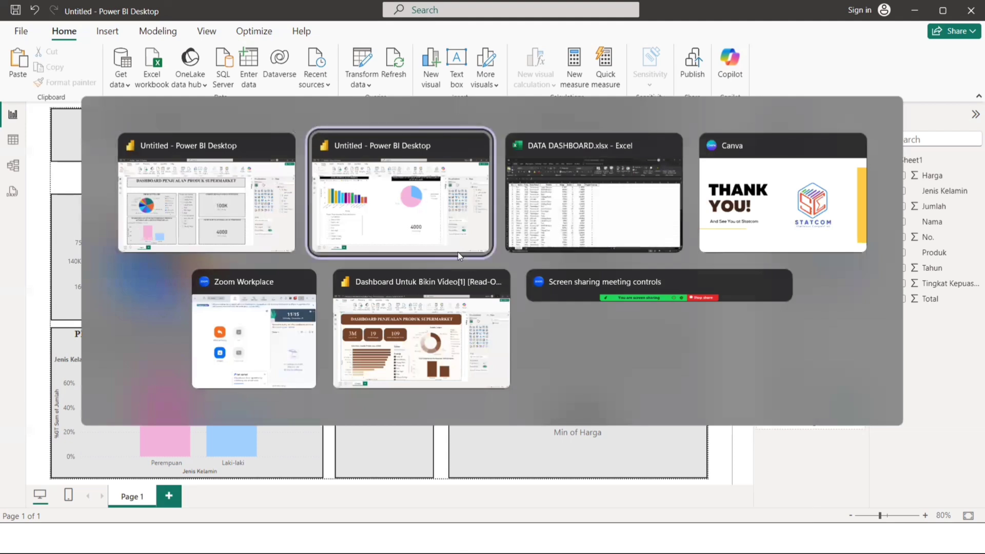
{"action": "key", "text": "Down"}
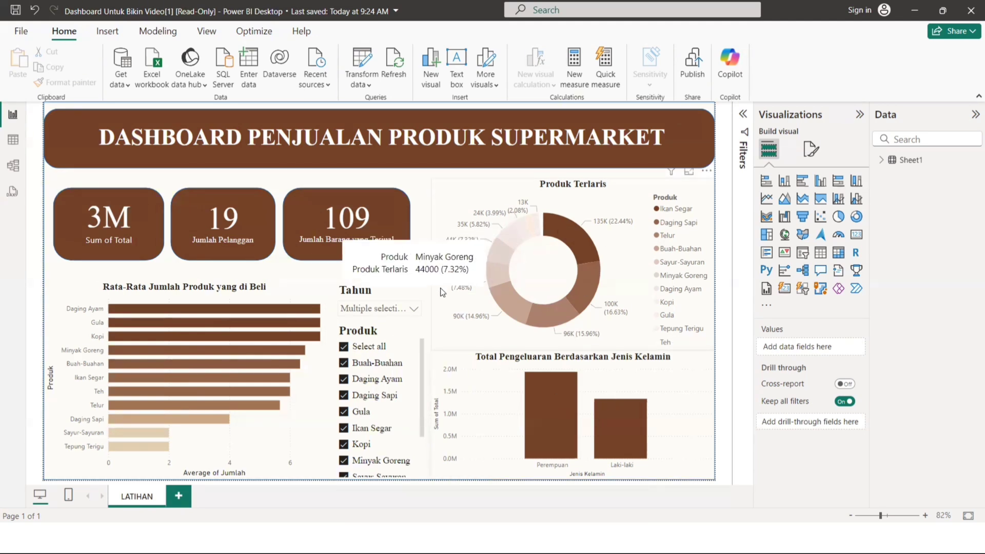
Filter the report by Buah-Buahan, Daging Ayam and Daging Sapi in the Produk slicer, and reselect all products.
{"action": "left_click", "coordinate": [344, 347]}
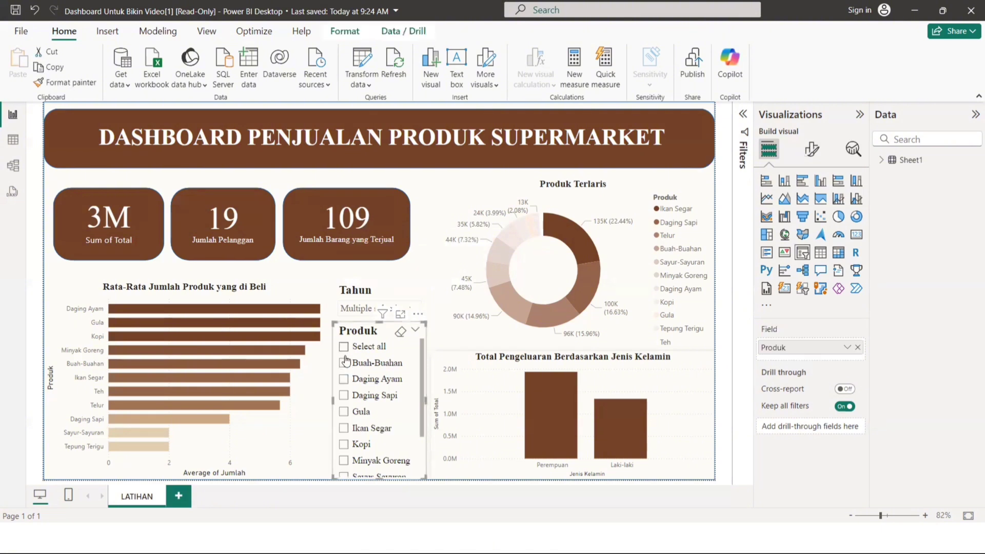
{"action": "left_click", "coordinate": [343, 363]}
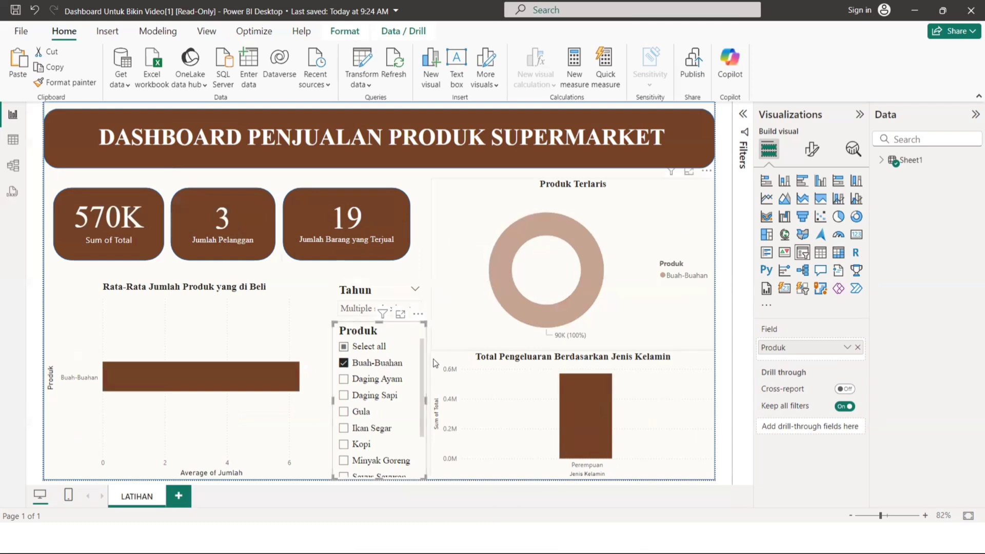
{"action": "left_click", "coordinate": [343, 380]}
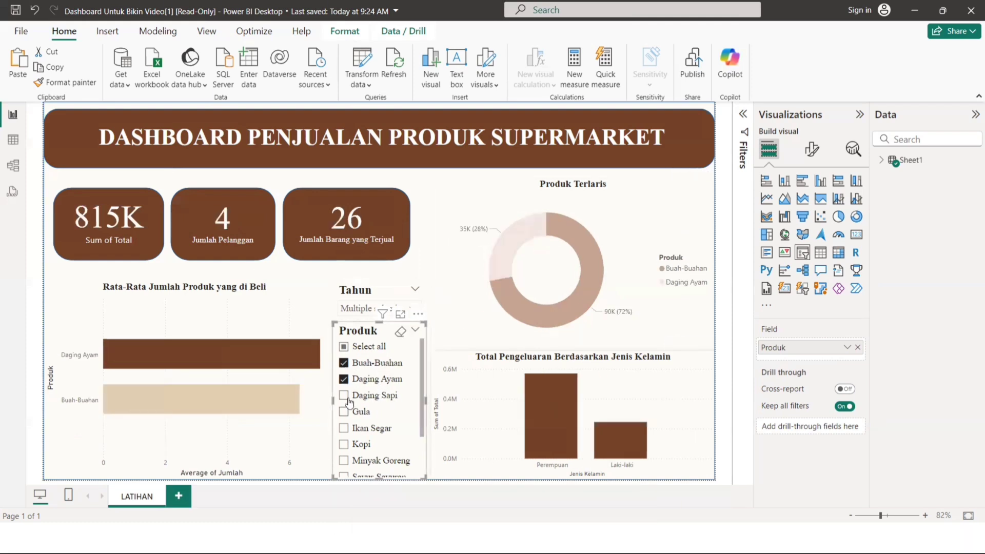
{"action": "left_click", "coordinate": [347, 398]}
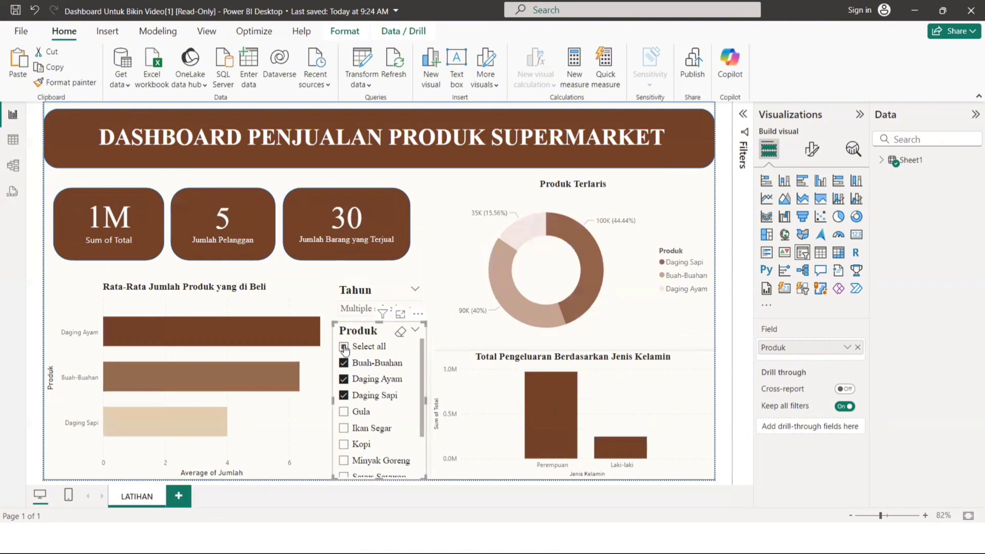
{"action": "left_click", "coordinate": [344, 347]}
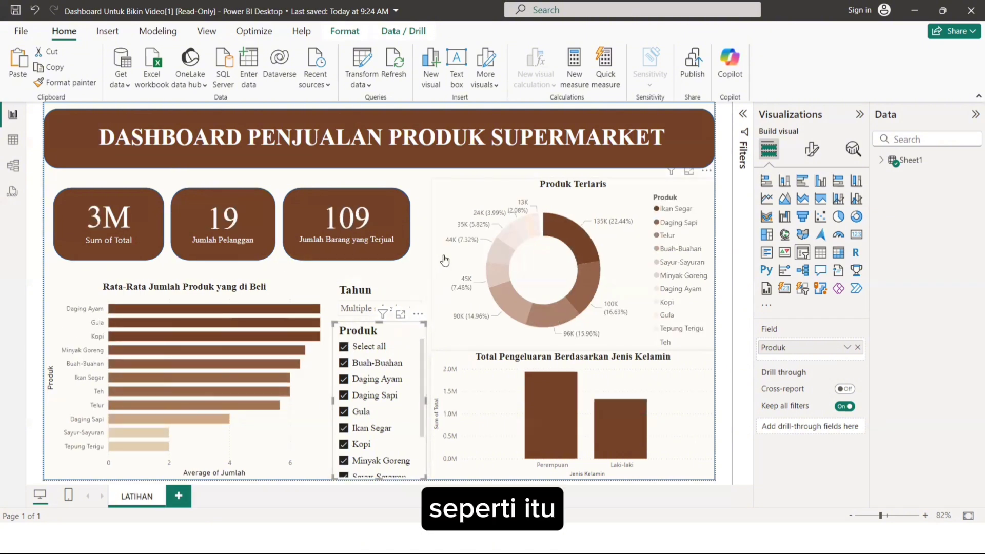